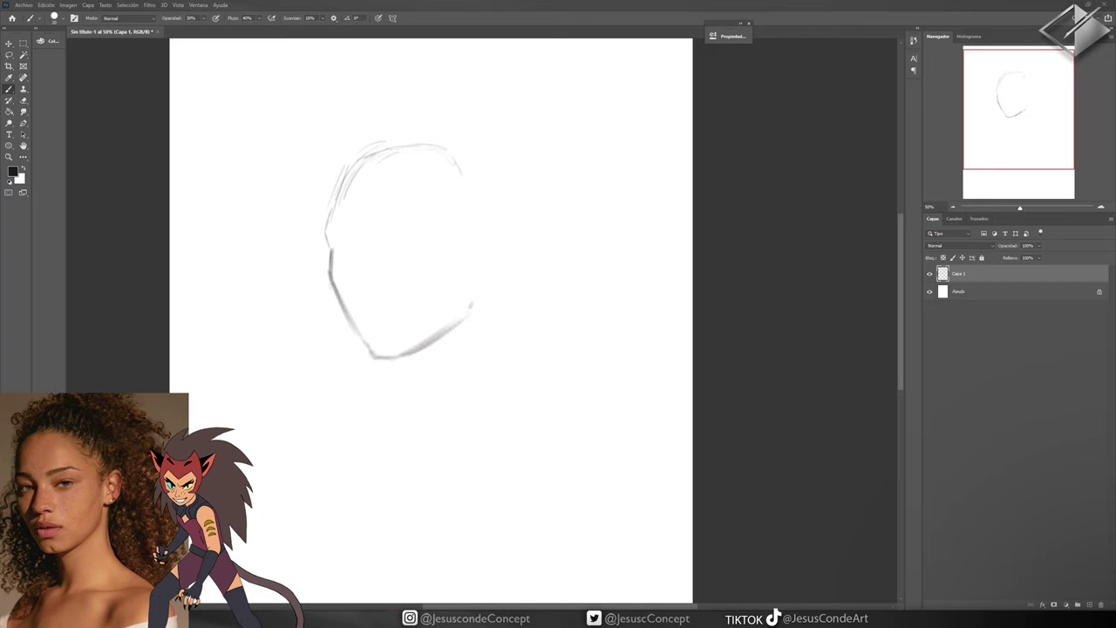
Reinforce the forehead contour and sketch the back of the head down to the nape
left_click_drag(351, 174, 328, 255)
left_click_drag(397, 144, 329, 223)
left_click_drag(492, 166, 498, 356)
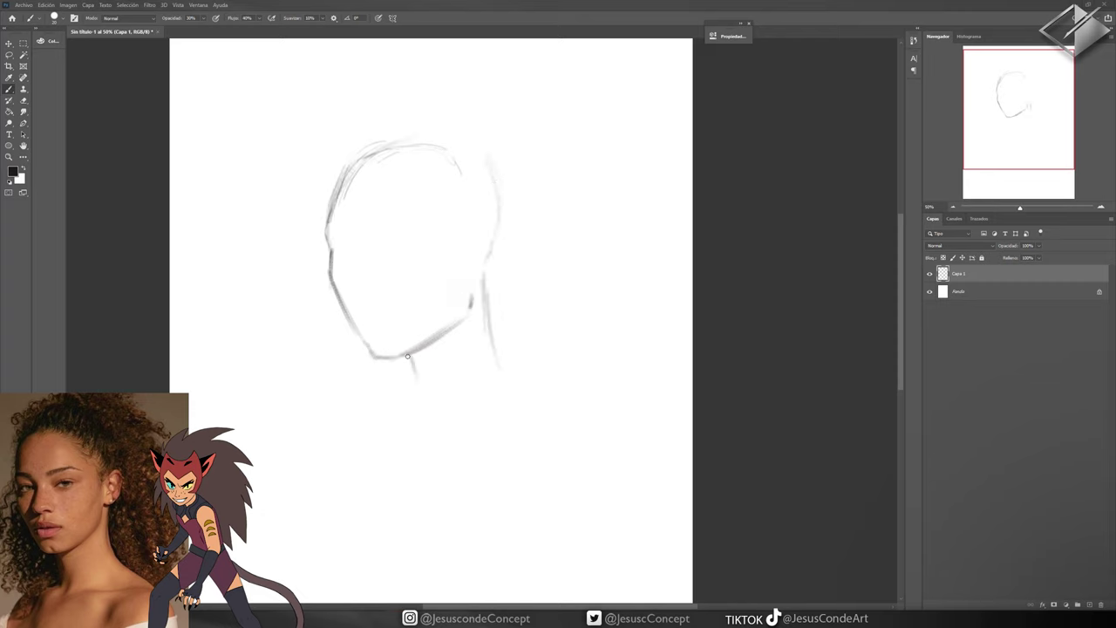
Sketch the front of the neck below the chin and the sloping lines of both shoulders
mouse_move(408, 352)
left_mouse_down()
mouse_move(426, 403)
mouse_move(366, 441)
left_mouse_up()
mouse_move(397, 423)
left_mouse_down()
mouse_move(382, 464)
mouse_move(358, 440)
left_mouse_up()
mouse_move(494, 351)
left_mouse_down()
mouse_move(523, 394)
mouse_move(572, 415)
left_mouse_up()
left_click_drag(519, 393, 591, 429)
Draw both eyebrows on the face with angled brush strokes
key("e")
key("b")
mouse_move(405, 238)
left_mouse_down()
mouse_move(357, 259)
mouse_move(352, 234)
left_mouse_up()
left_click_drag(384, 234, 436, 221)
Erase the rough forehead line, redraw the skull as a higher arc, and darken the near eyebrow
key("e")
left_click_drag(360, 161, 328, 228)
key("b")
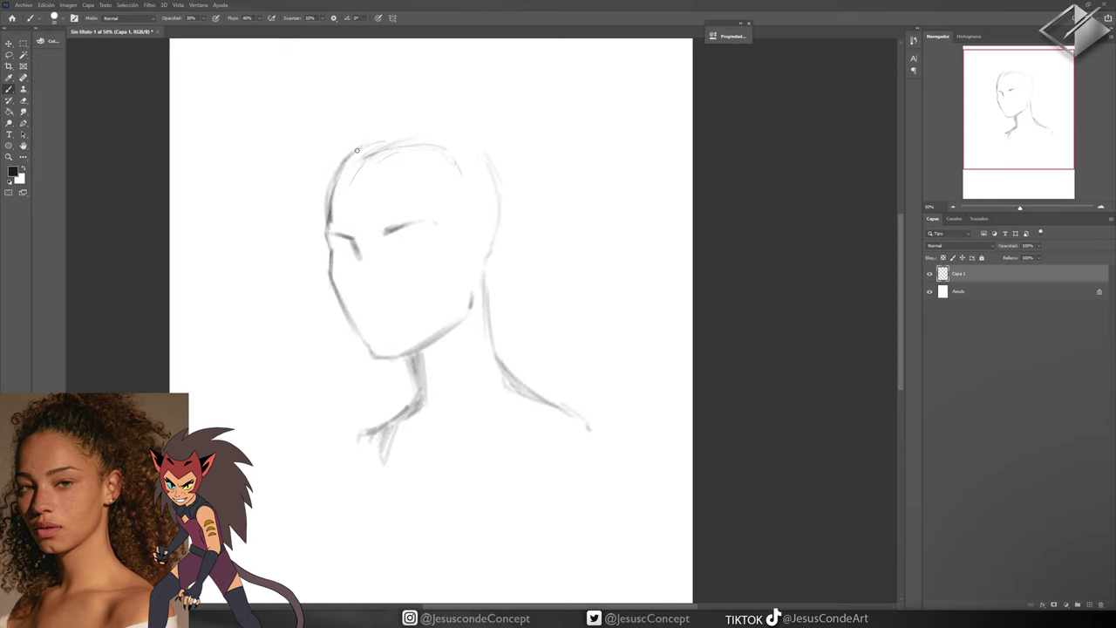
mouse_move(454, 135)
left_mouse_down()
mouse_move(330, 188)
mouse_move(325, 255)
left_mouse_up()
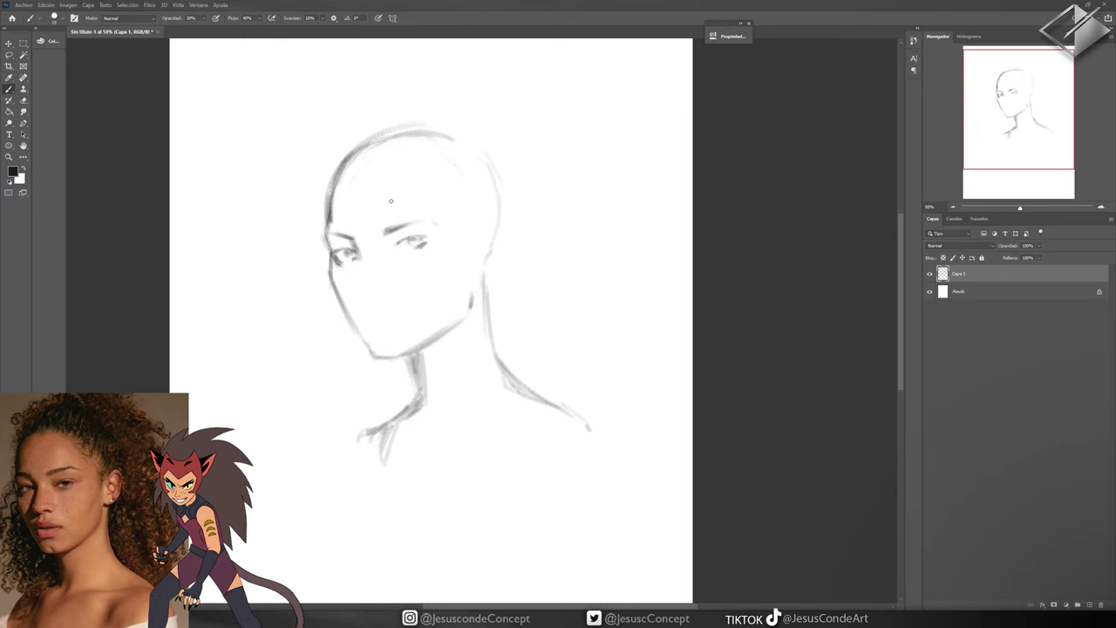
left_click_drag(384, 232, 440, 213)
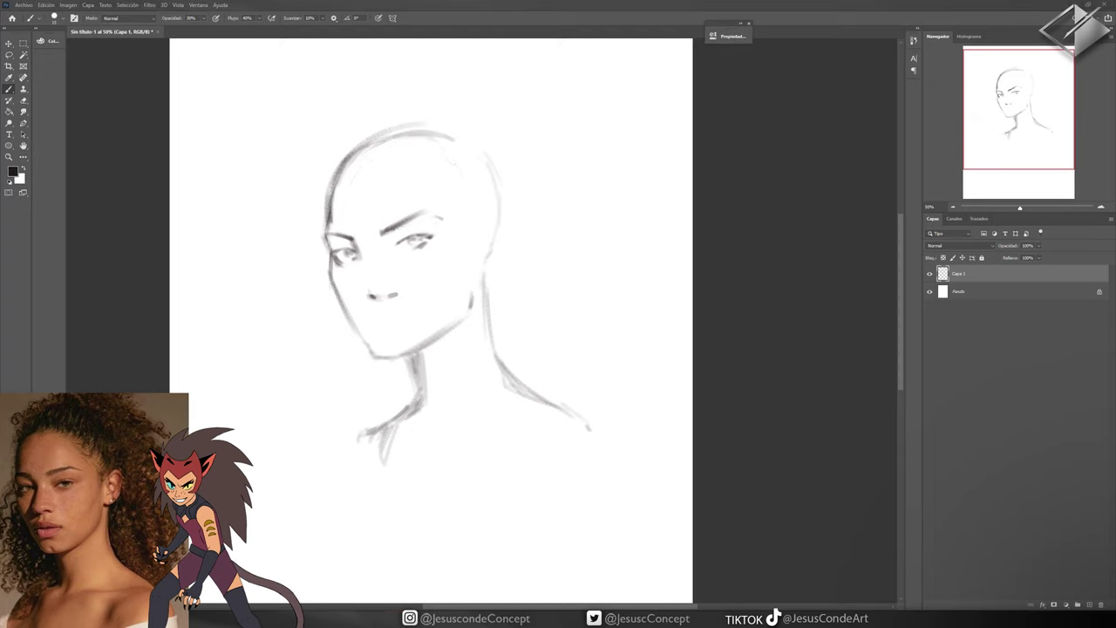
Move the jaw, back of the head, neck and shoulders slightly away from the face and mend the cheek-to-chin contour
key("ctrl+t")
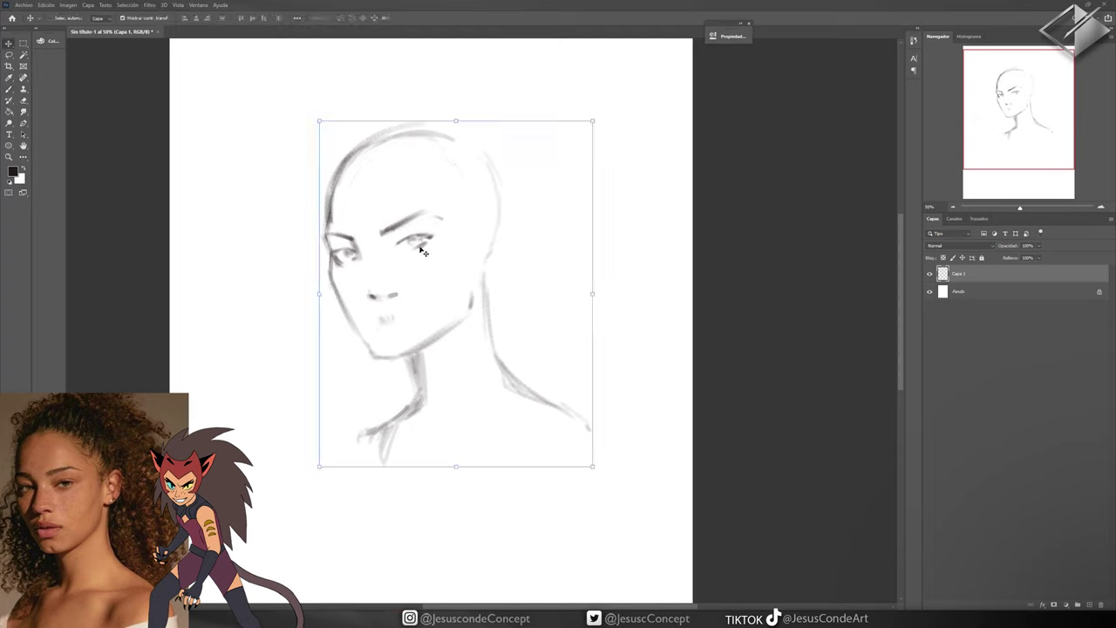
left_click_drag(489, 324, 500, 334)
key("Return")
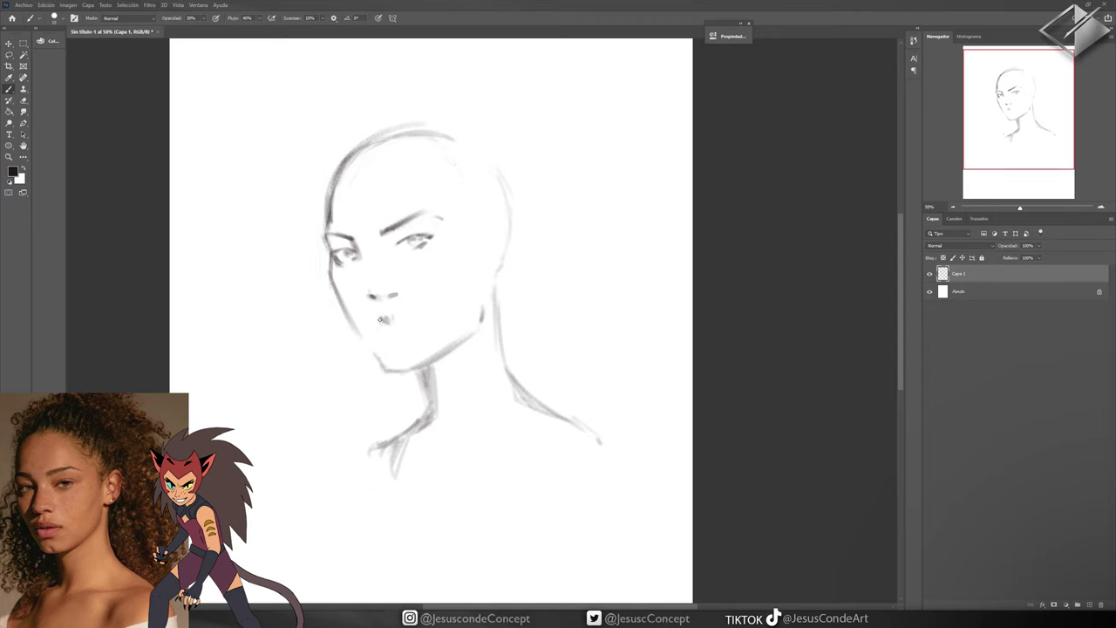
mouse_move(388, 341)
left_mouse_down()
mouse_move(428, 315)
mouse_move(357, 308)
mouse_move(375, 322)
mouse_move(377, 352)
mouse_move(360, 317)
left_mouse_up()
Shade the nose, lips, jawline, near eye and far edge of the forehead with a larger brush
key("bracketright")
mouse_move(363, 258)
left_mouse_down()
mouse_move(365, 310)
mouse_move(337, 310)
mouse_move(392, 353)
mouse_move(381, 316)
mouse_move(421, 319)
mouse_move(403, 344)
mouse_move(406, 367)
mouse_move(463, 340)
mouse_move(487, 274)
left_mouse_up()
left_click_drag(399, 244, 442, 231)
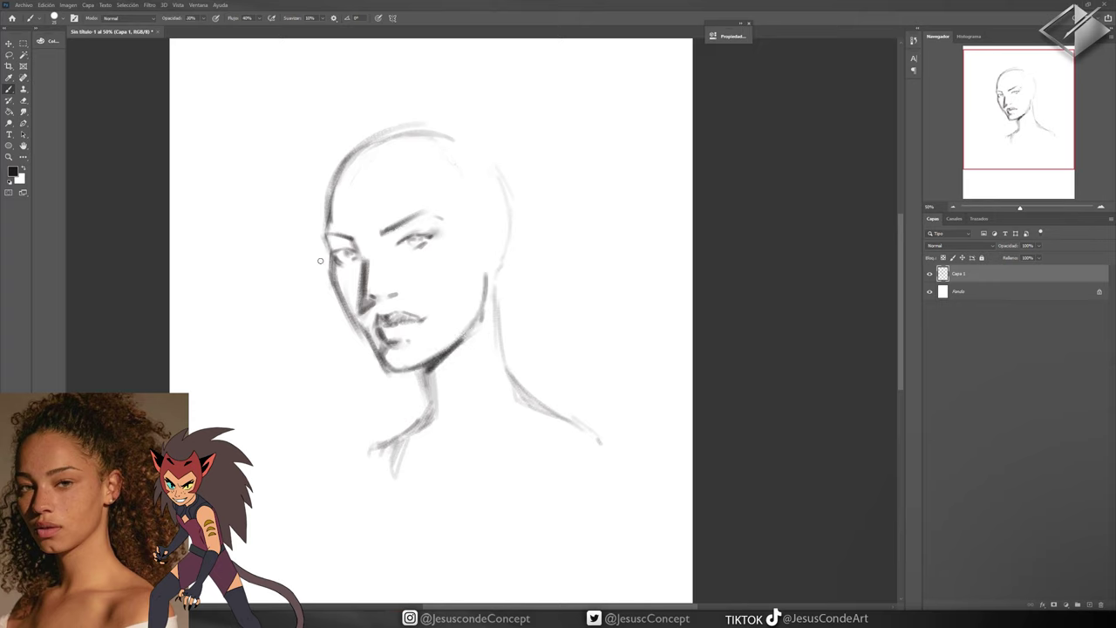
left_click_drag(334, 256, 341, 171)
left_click_drag(335, 218, 379, 145)
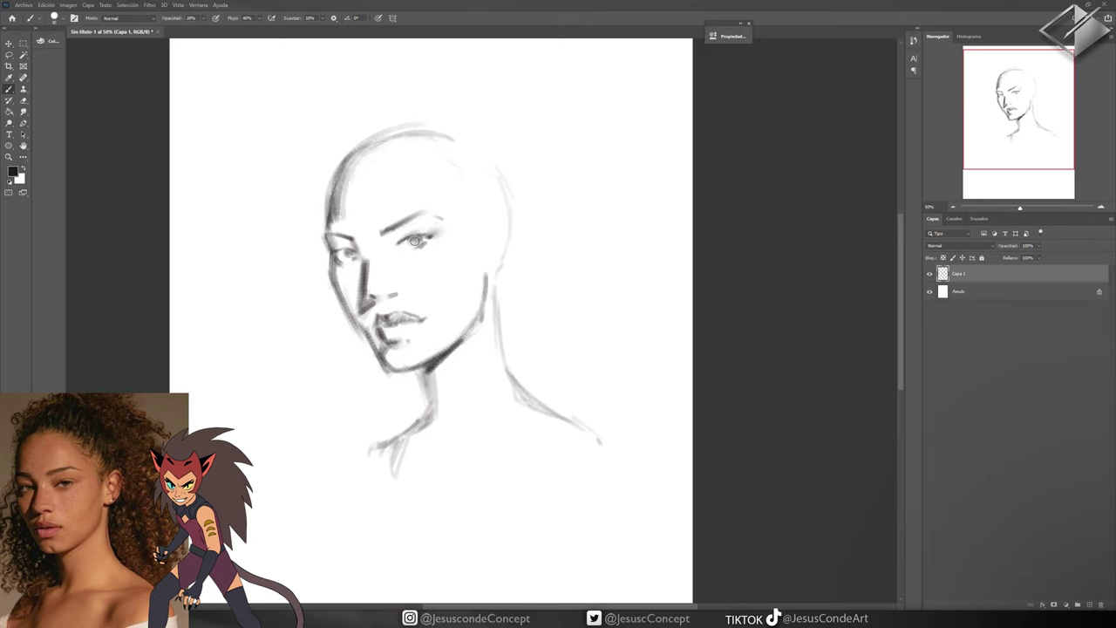
Shade both sides of the neck and add strokes at its base, flipping the sketch horizontally and back while working
key("ctrl+shift+h")
left_click_drag(371, 270, 359, 406)
key("ctrl+shift+h")
left_click_drag(494, 274, 503, 398)
mouse_move(436, 384)
left_mouse_down()
mouse_move(440, 445)
mouse_move(452, 452)
left_mouse_up()
left_click_drag(431, 403, 437, 444)
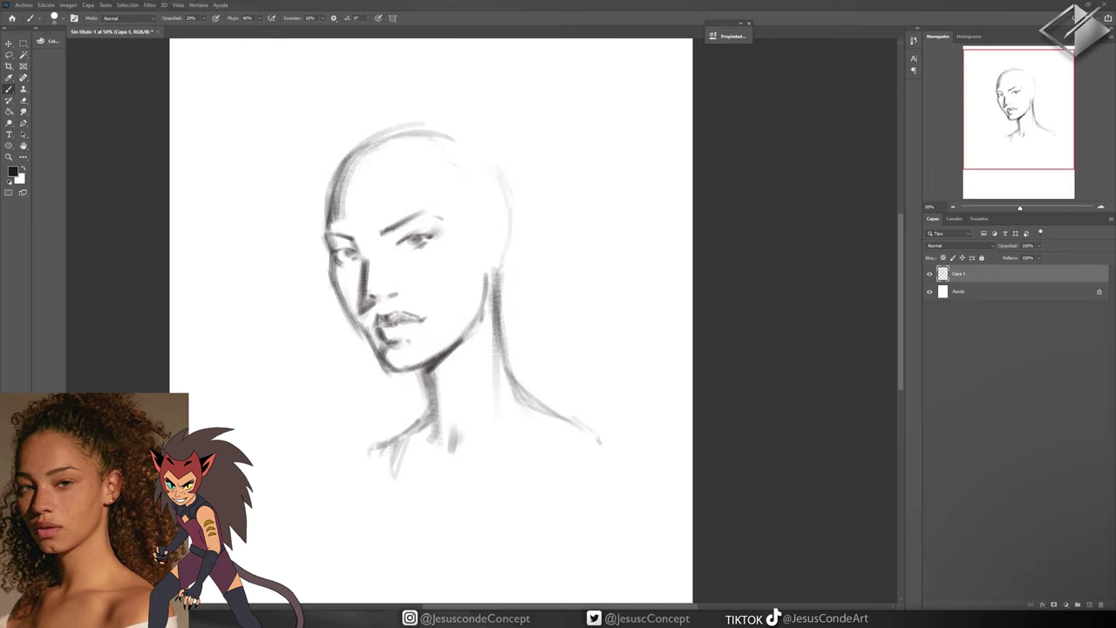
Flip the sketch horizontally and enlarge it with Free Transform
key("ctrl+shift+h")
key("ctrl+t")
left_click_drag(567, 113, 590, 75)
key("Return")
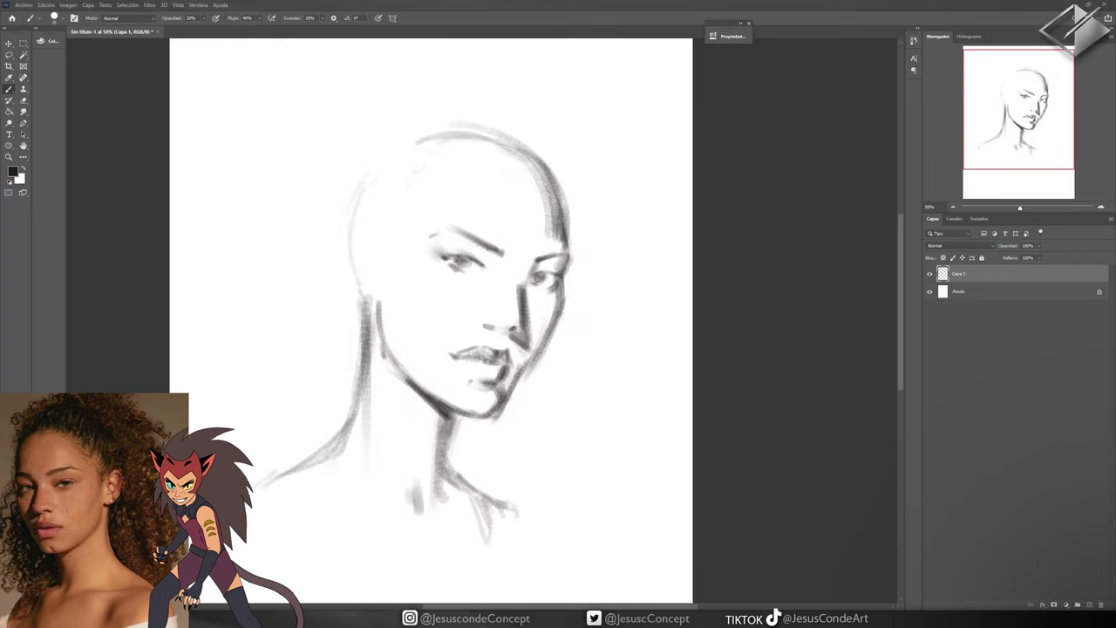
Sketch loose hair strokes over the crown and outline long pointed ears on both sides of the head
left_click_drag(578, 185, 426, 115)
left_click_drag(475, 131, 398, 143)
left_click_drag(321, 176, 386, 247)
left_click_drag(330, 207, 374, 307)
left_click_drag(349, 192, 394, 246)
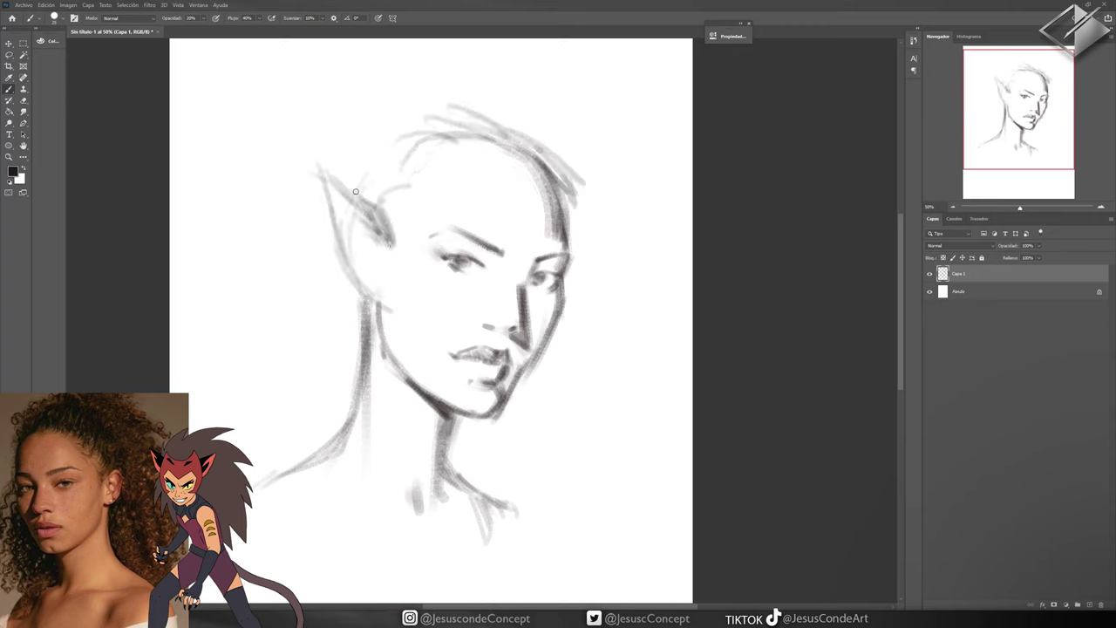
left_click_drag(316, 158, 359, 199)
left_click_drag(321, 174, 375, 305)
left_click_drag(584, 229, 563, 296)
left_click_drag(316, 171, 384, 237)
Sketch hair above the near ear and loose strands falling behind the neck
left_click_drag(346, 181, 402, 133)
mouse_move(349, 366)
left_mouse_down()
mouse_move(366, 296)
mouse_move(301, 450)
left_mouse_up()
mouse_move(353, 307)
left_mouse_down()
mouse_move(297, 462)
mouse_move(321, 362)
left_mouse_up()
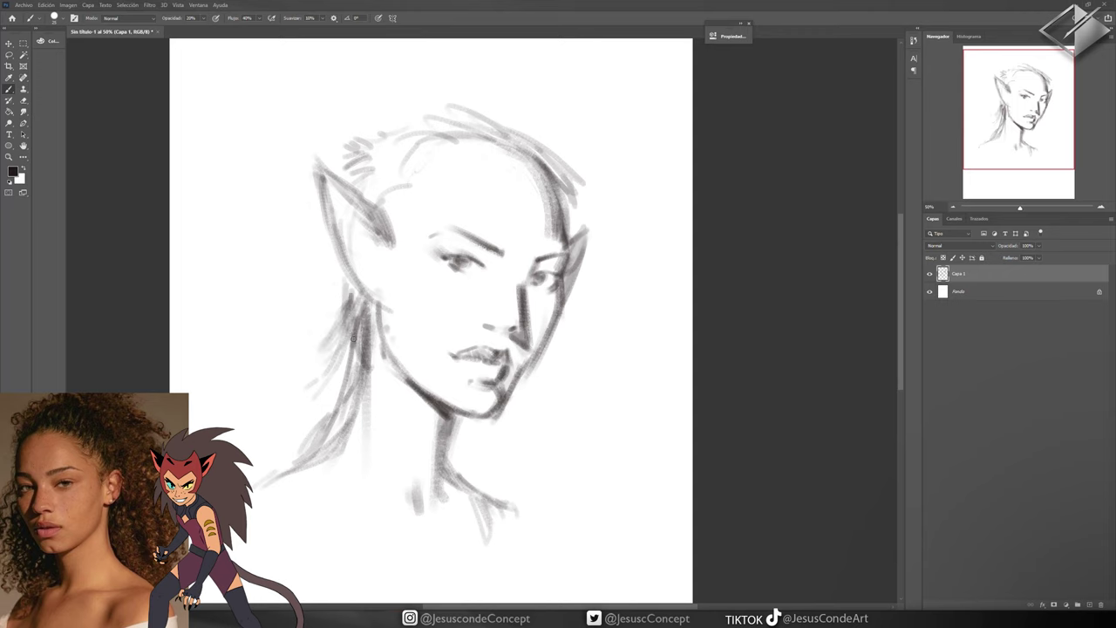
left_click_drag(356, 279, 310, 427)
Draw the hairline across the forehead down to the temple and add hair strokes above the near ear and crown
left_click_drag(410, 199, 397, 276)
left_click_drag(446, 174, 398, 229)
mouse_move(528, 157)
left_mouse_down()
mouse_move(443, 190)
mouse_move(445, 211)
left_mouse_up()
left_click_drag(495, 167, 394, 204)
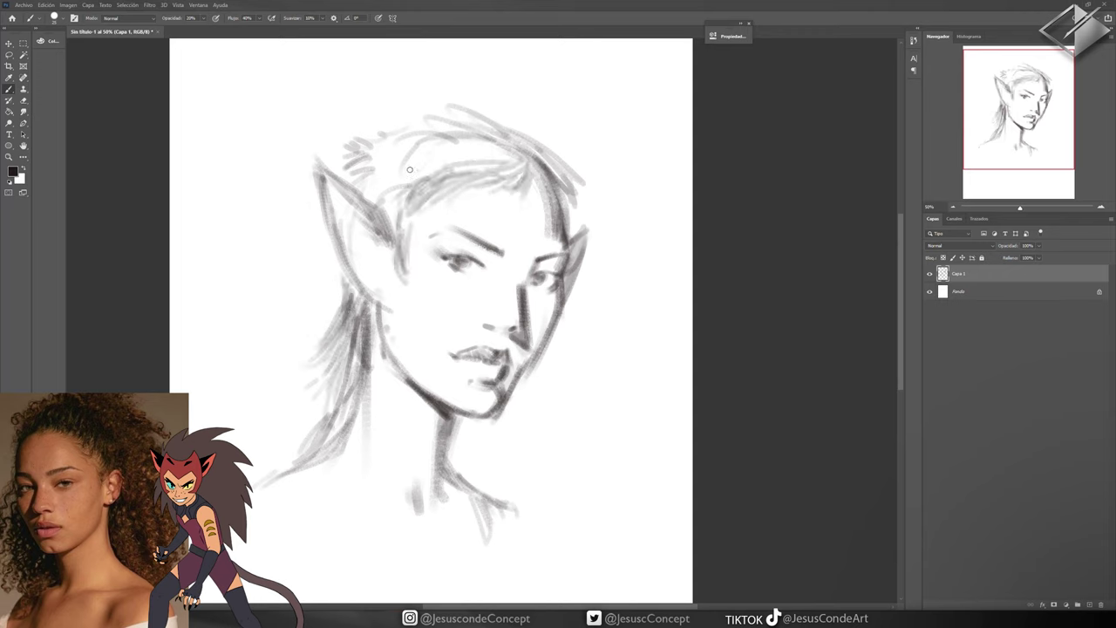
left_click_drag(418, 162, 336, 200)
mouse_move(431, 112)
left_mouse_down()
mouse_move(366, 127)
mouse_move(426, 94)
mouse_move(549, 140)
mouse_move(583, 183)
left_mouse_up()
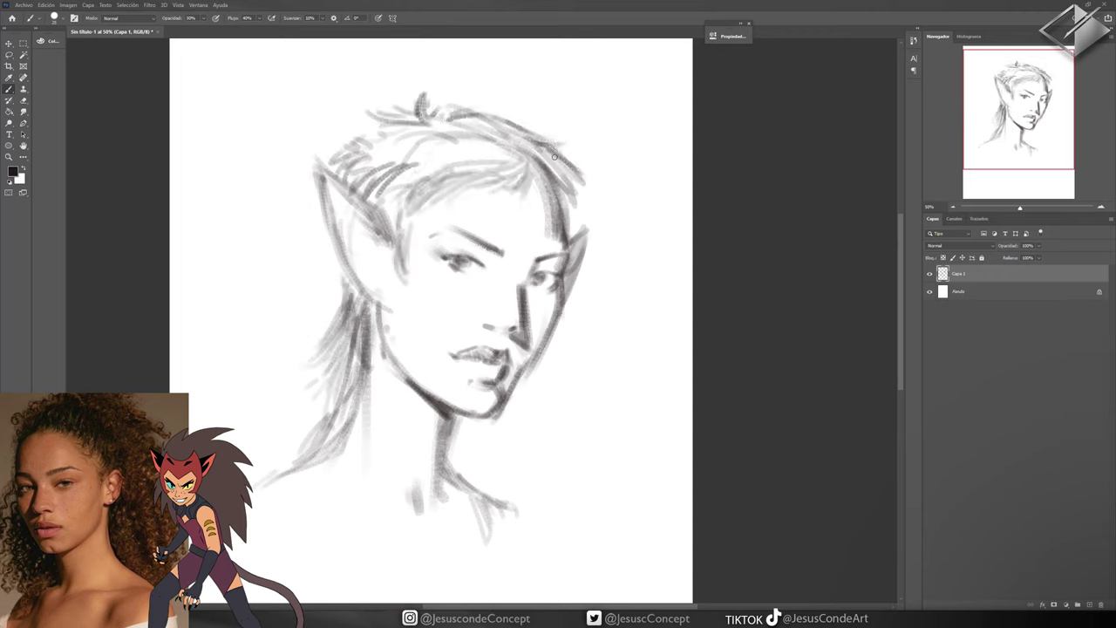
Darken the hair at the far temple and along the hairline down to the near sideburn
mouse_move(530, 144)
left_mouse_down()
mouse_move(567, 162)
mouse_move(563, 225)
left_mouse_up()
left_click_drag(575, 182, 562, 231)
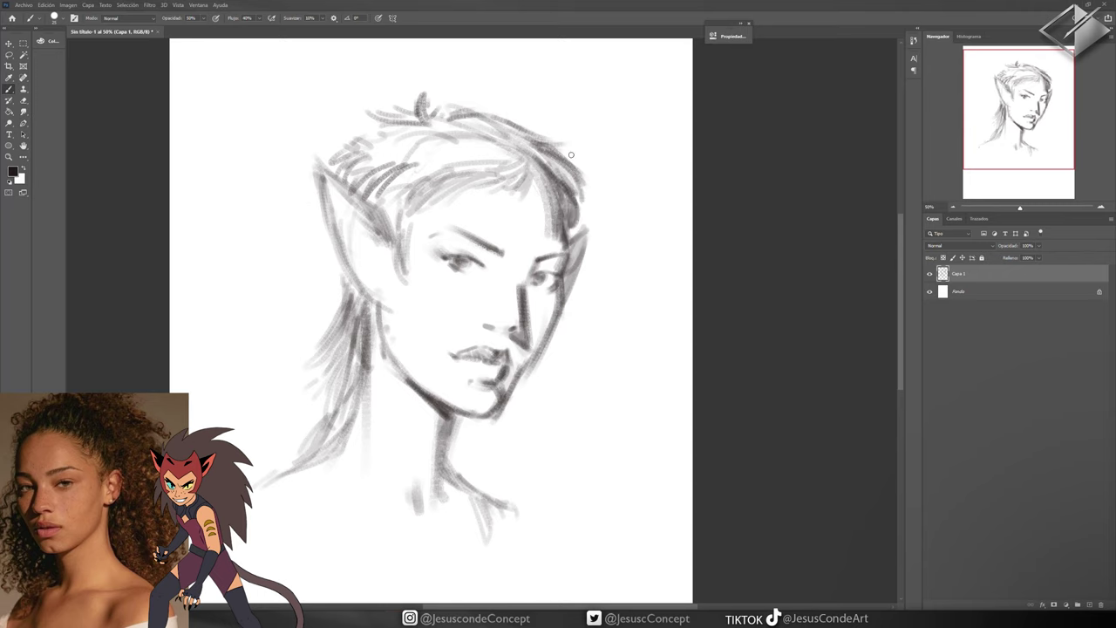
mouse_move(527, 132)
left_mouse_down()
mouse_move(579, 197)
mouse_move(562, 225)
left_mouse_up()
left_click_drag(520, 161, 423, 208)
mouse_move(428, 196)
left_mouse_down()
mouse_move(396, 213)
mouse_move(403, 268)
left_mouse_up()
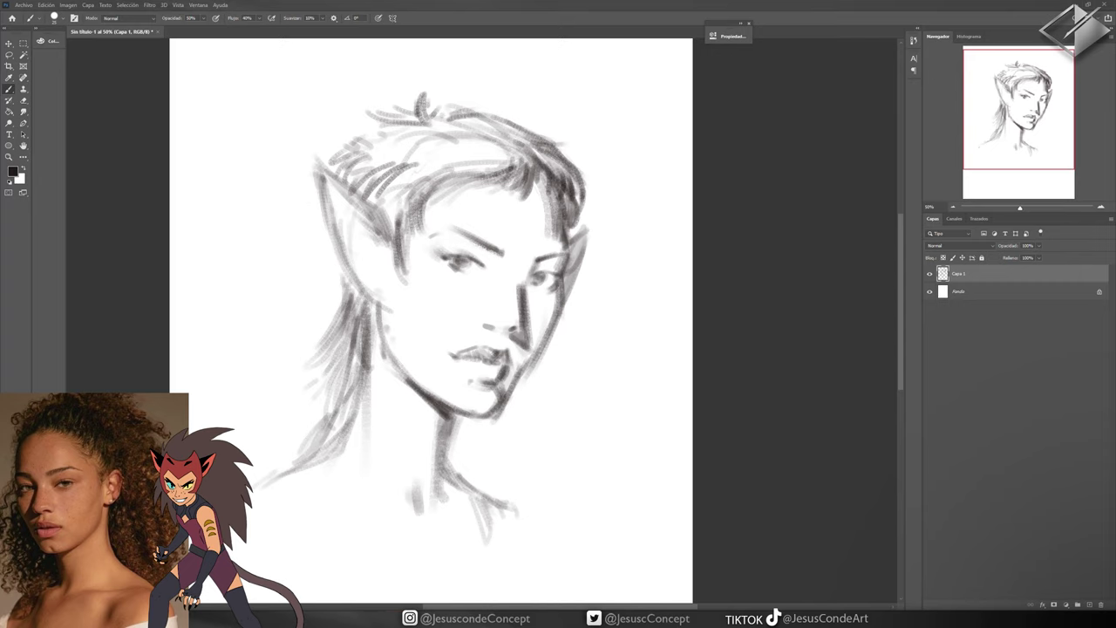
Add hair strokes above the near ear and thicken its pointed outline and inner fold
left_click_drag(427, 172, 360, 216)
left_click_drag(335, 165, 384, 230)
left_click_drag(315, 149, 342, 222)
mouse_move(387, 246)
left_mouse_down()
mouse_move(363, 277)
mouse_move(363, 206)
left_mouse_up()
left_click_drag(320, 162, 374, 296)
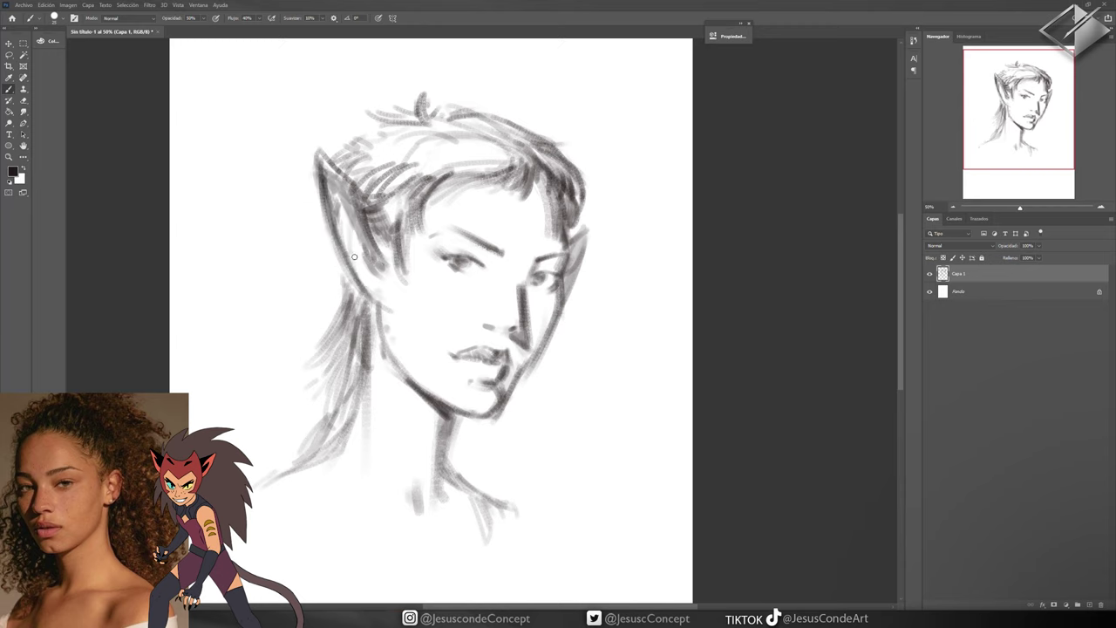
Add hair strokes behind the near ear and dot freckles on the cheek
left_click_drag(391, 254, 323, 339)
left_click_drag(341, 256, 333, 288)
left_click(444, 290)
left_click(474, 299)
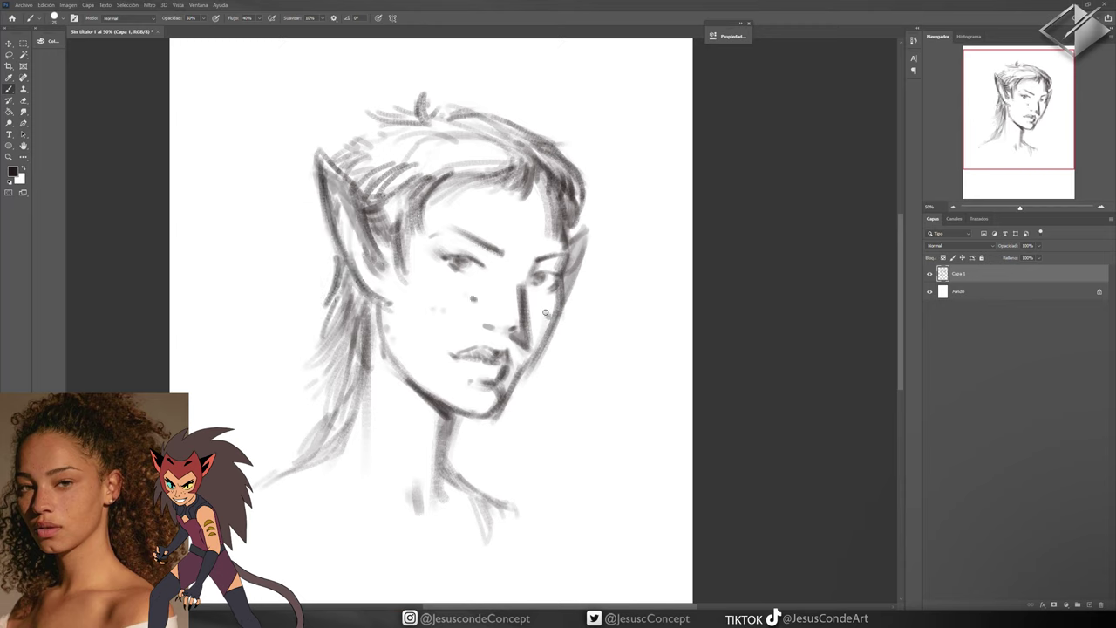
Flip the sketch horizontally and check it against the portrait photo in the Snagit editor
key("h")
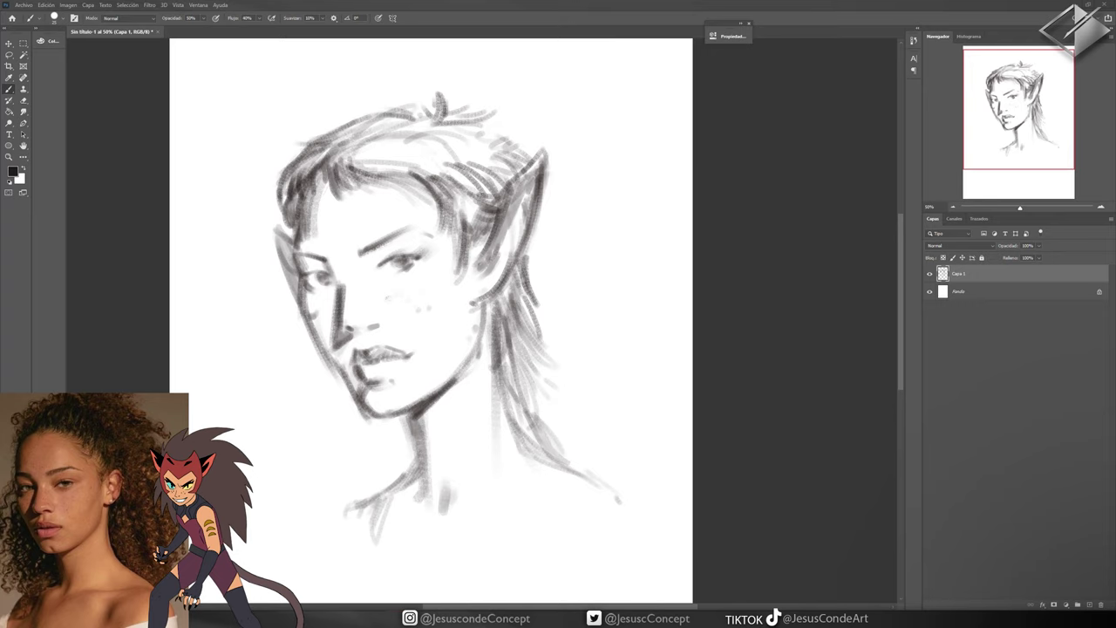
key("alt+Tab")
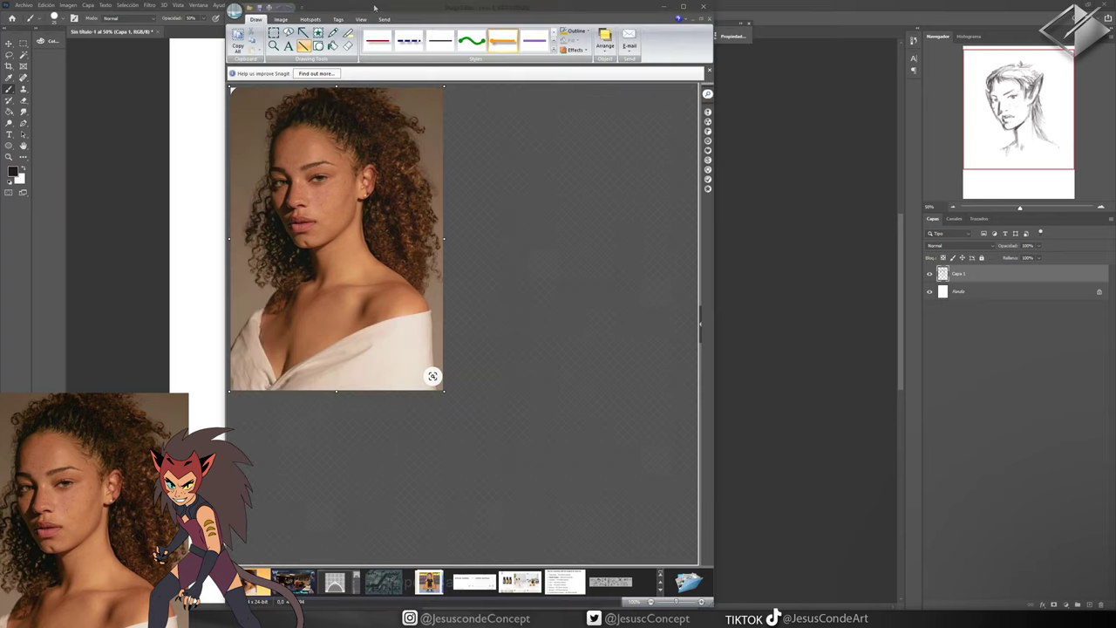
key("alt+Tab")
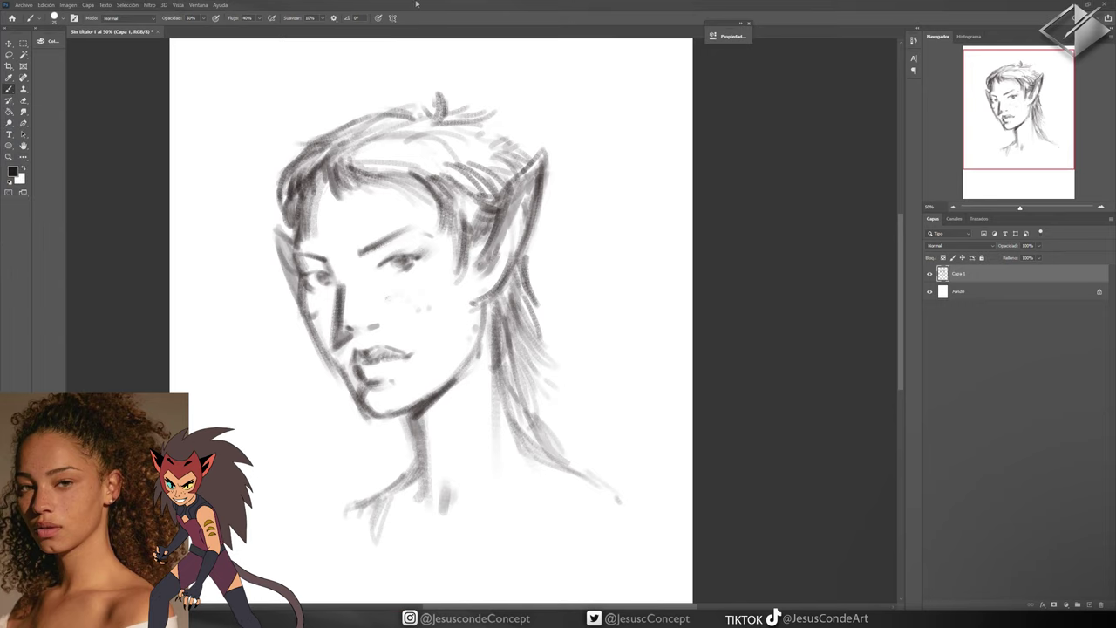
Widen the sketch slightly, enlarge it and shift it lower on the canvas with Free Transform
key("ctrl+t")
left_click_drag(353, 292, 346, 293)
key("Return")
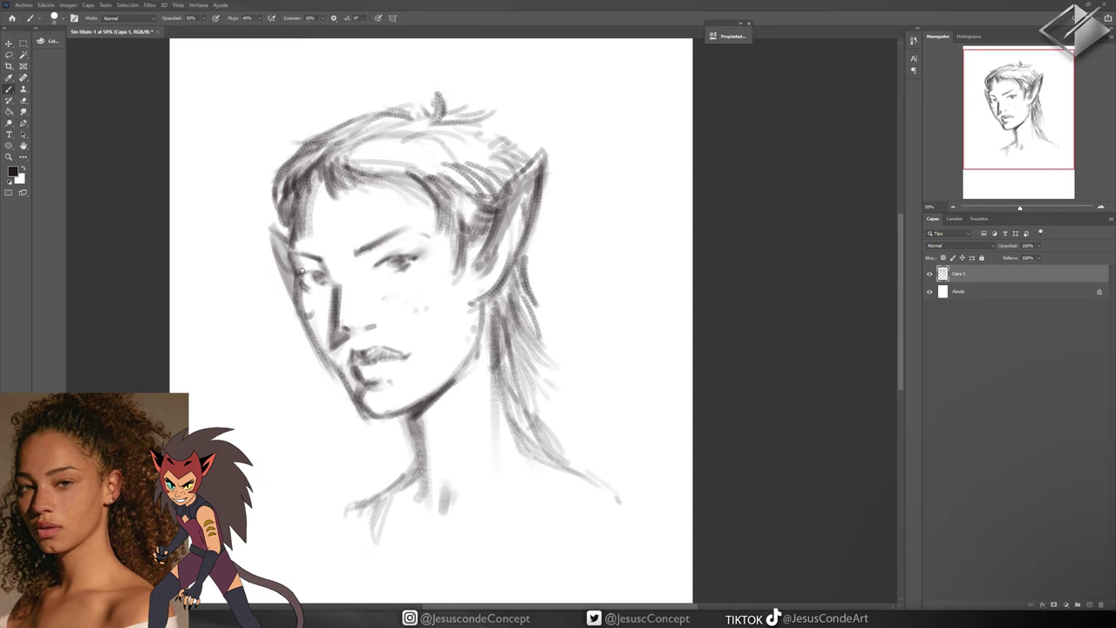
key("ctrl+t")
mouse_move(624, 89)
left_mouse_down()
mouse_move(655, 67)
mouse_move(663, 114)
left_mouse_up()
key("Return")
Duplicate the Fondo layer as a locked copy and make Capa 1 active again
key("e")
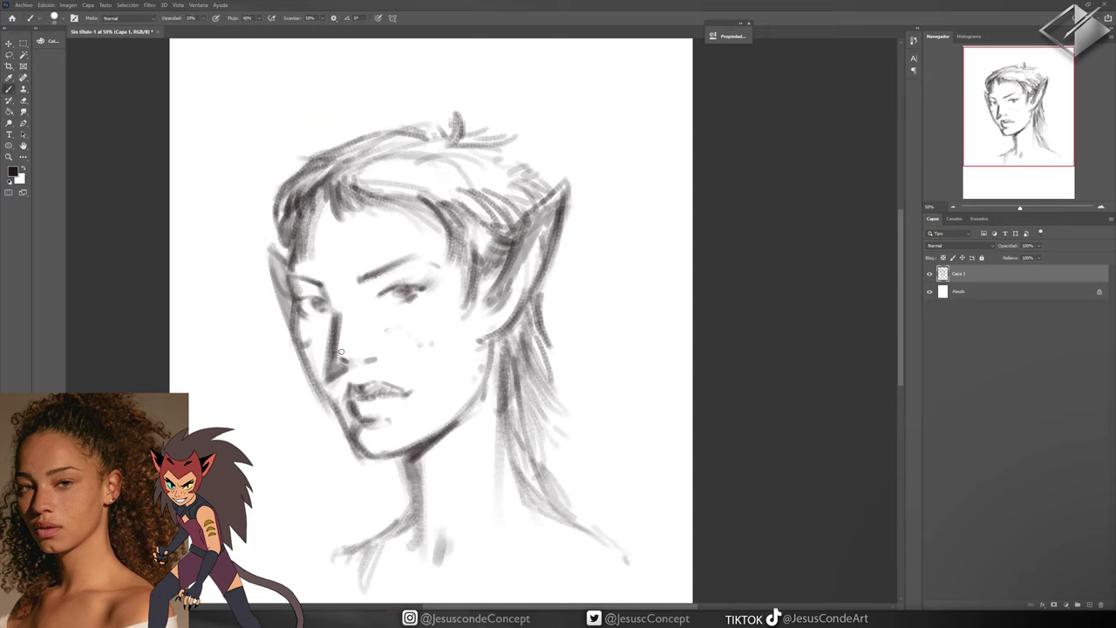
left_click(994, 291)
key("ctrl+j")
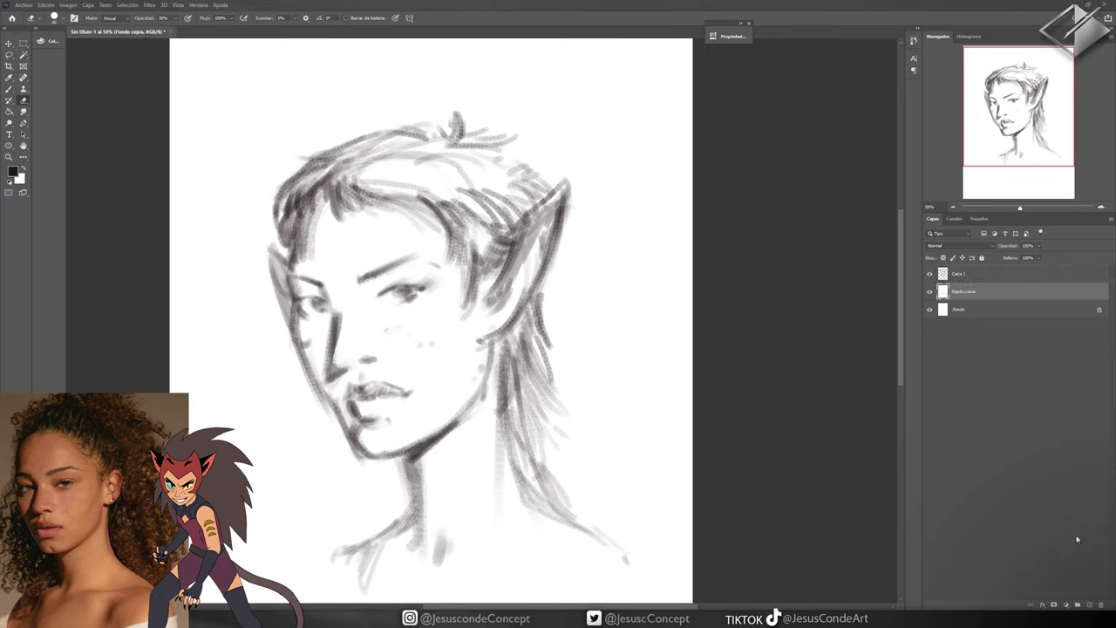
key("alt+bracketright")
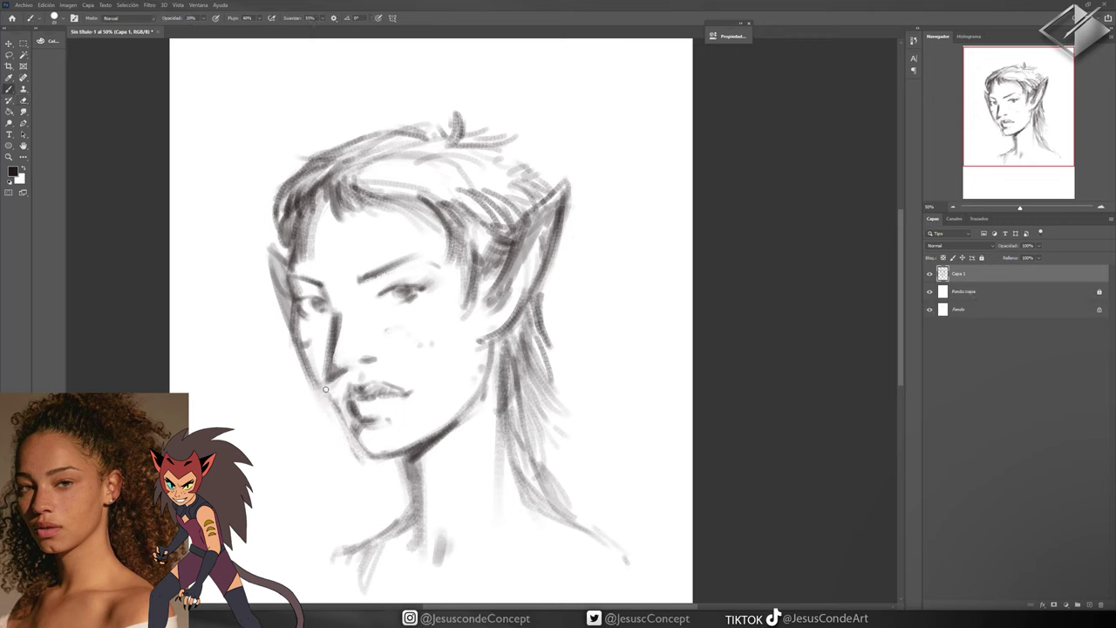
Define the mouth line, nose, far eye and near eyebrow with dark strokes at 100% brush opacity
key("b")
mouse_move(373, 396)
left_mouse_down()
mouse_move(388, 407)
mouse_move(375, 401)
mouse_move(389, 396)
left_mouse_up()
key("0")
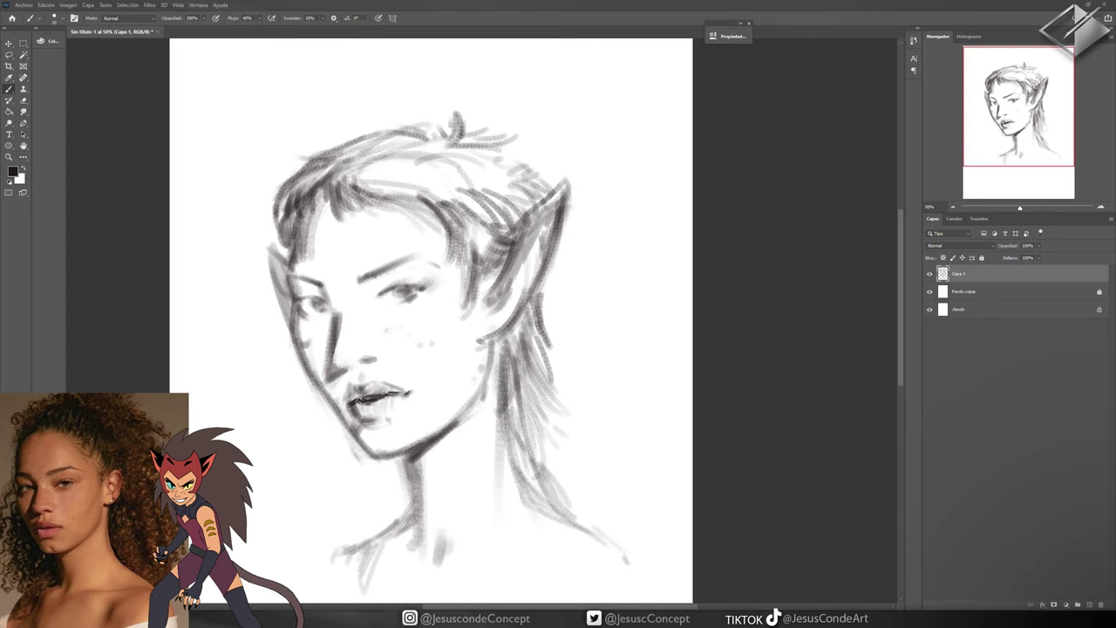
mouse_move(342, 357)
left_mouse_down()
mouse_move(328, 292)
mouse_move(339, 319)
left_mouse_up()
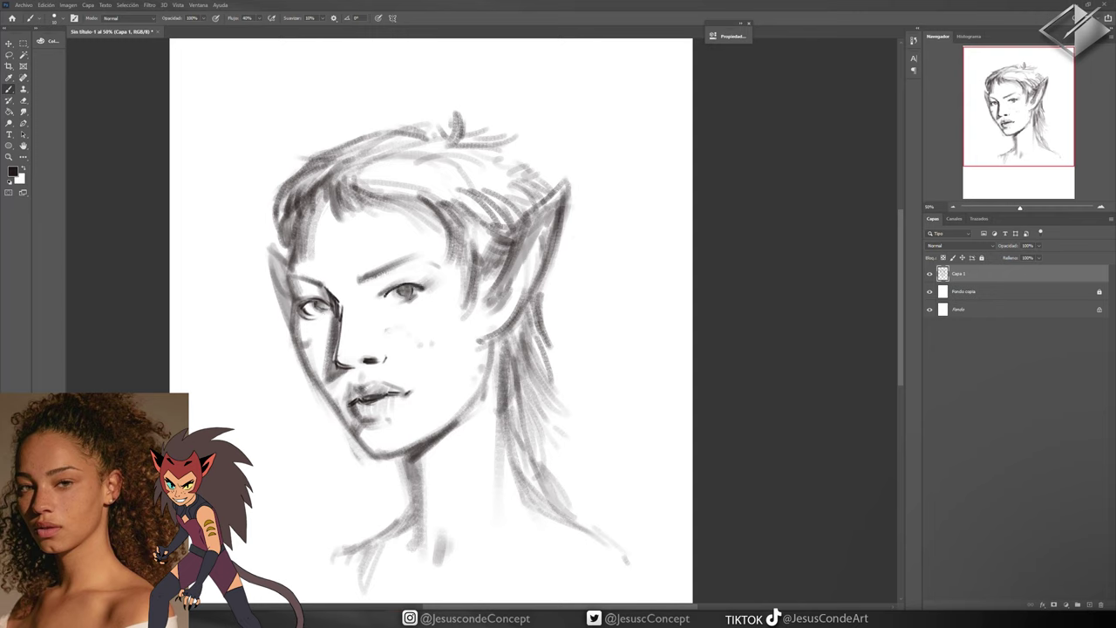
left_click_drag(361, 281, 431, 260)
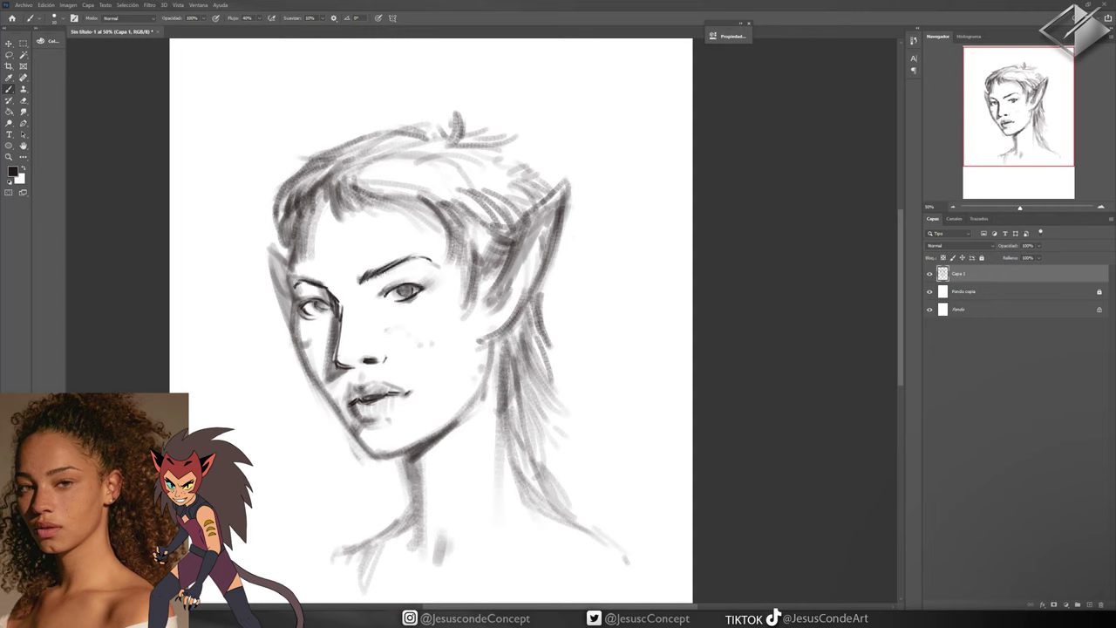
Redraw the far face contour from forehead to chin and refine the near eye's outer corner and jaw edge
mouse_move(305, 199)
left_mouse_down()
mouse_move(290, 261)
mouse_move(321, 389)
mouse_move(375, 456)
mouse_move(424, 440)
left_mouse_up()
key("9")
mouse_move(347, 389)
left_mouse_down()
mouse_move(356, 433)
mouse_move(300, 312)
left_mouse_up()
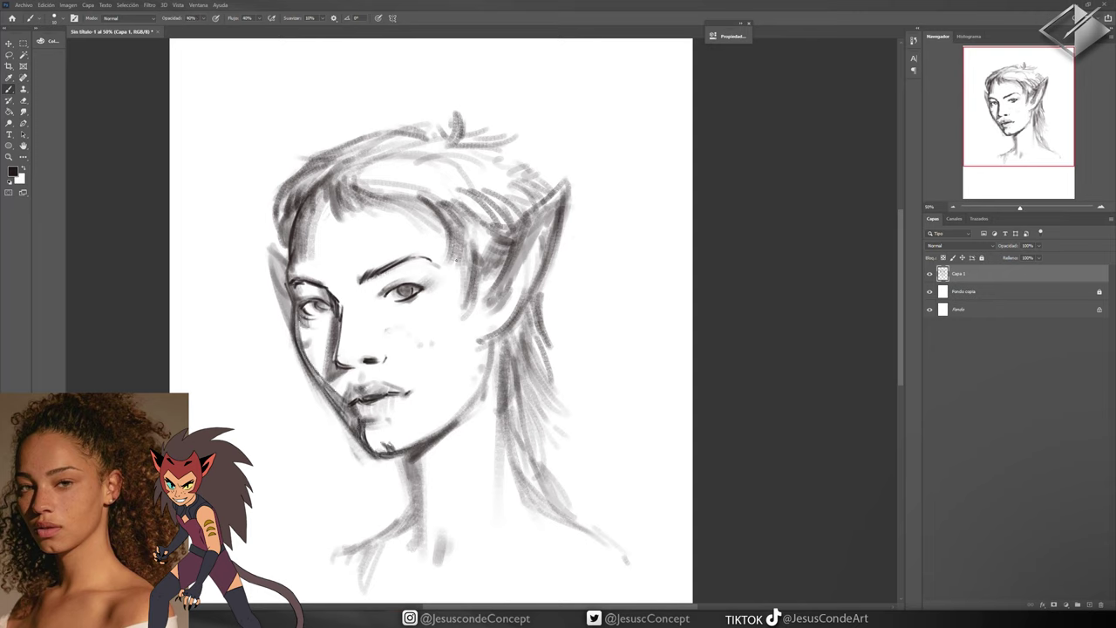
left_click_drag(438, 279, 417, 293)
left_click_drag(486, 352, 471, 399)
Add shading between the nose and upper lip and erase stray lines beneath the chin
key("7")
mouse_move(349, 397)
left_mouse_down()
mouse_move(375, 389)
mouse_move(354, 366)
left_mouse_up()
key("8")
key("e")
left_click_drag(362, 467, 393, 458)
Draw thin sideburn strands in front of the near ear and darken the fringe over the forehead
key("b")
left_click_drag(474, 308, 452, 351)
key("e")
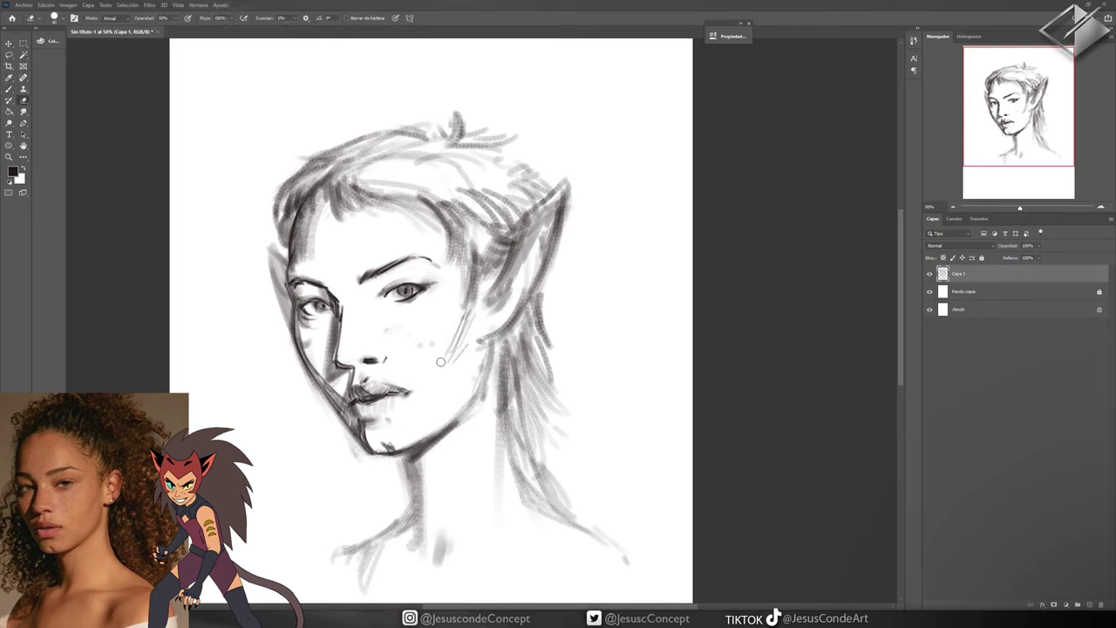
key("b")
left_click_drag(479, 247, 464, 281)
mouse_move(342, 175)
left_mouse_down()
mouse_move(334, 234)
mouse_move(279, 234)
left_mouse_up()
Erase the rough edges of both ears and redraw them with crisp pointed outlines
key("e")
left_click_drag(288, 332, 269, 281)
key("b")
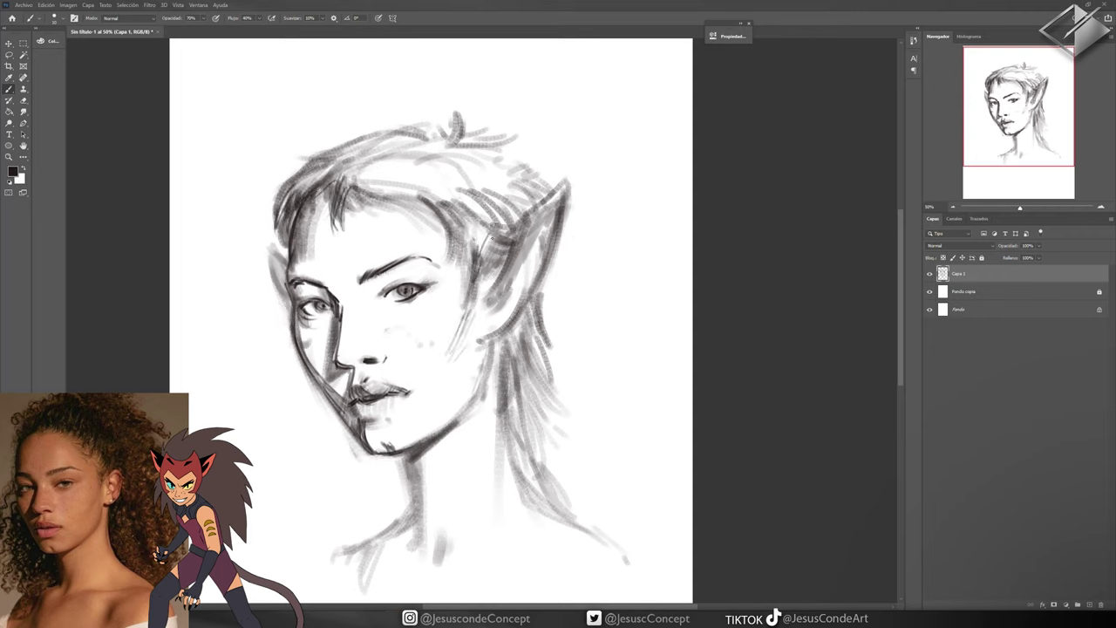
mouse_move(492, 239)
left_mouse_down()
mouse_move(555, 168)
mouse_move(523, 296)
left_mouse_up()
left_click_drag(284, 253, 293, 312)
key("e")
left_click_drag(532, 205, 475, 279)
key("b")
left_click_drag(471, 240, 546, 171)
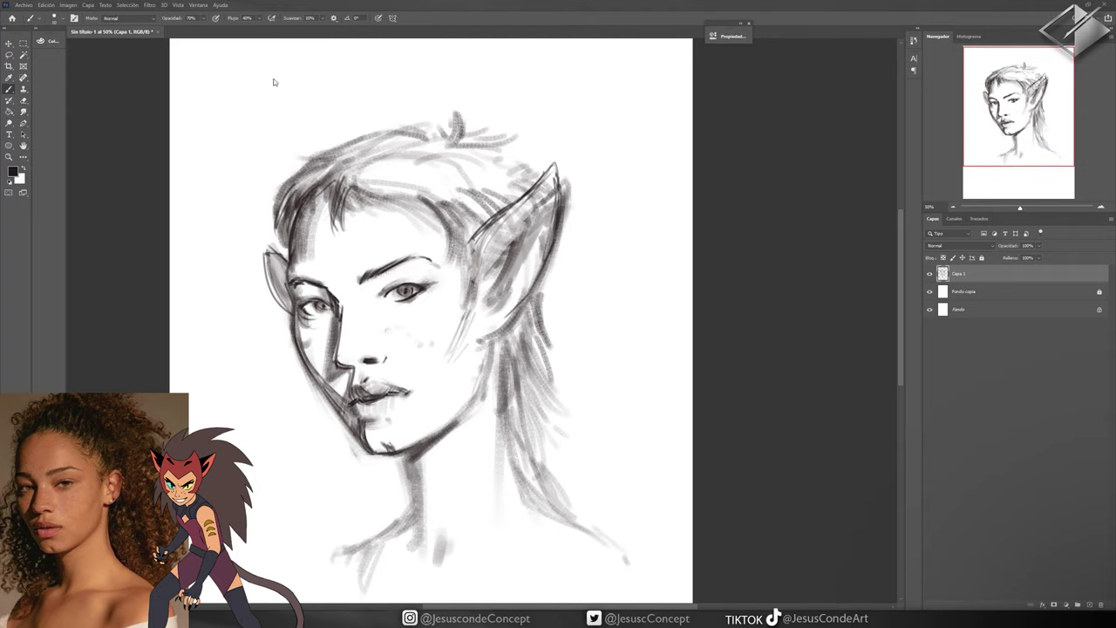
Create a new layer and sketch the raised hair outline over the crown and far side of the forehead
key("ctrl+shift+alt+n")
left_click_drag(344, 155, 384, 122)
left_click_drag(383, 117, 467, 114)
left_click_drag(342, 127, 328, 176)
left_click_drag(321, 131, 310, 183)
Hatch hair strands below the far jaw and draw a choker band around the neck
left_click_drag(349, 449, 330, 545)
left_click_drag(376, 471, 348, 553)
left_click_drag(428, 480, 506, 449)
Sketch the jagged outer outline of a voluminous mane from the crown behind the ear to the shoulder
left_click_drag(510, 122, 611, 218)
left_click_drag(602, 223, 632, 336)
mouse_move(449, 113)
left_mouse_down()
mouse_move(606, 175)
mouse_move(654, 441)
left_mouse_up()
left_click_drag(610, 444, 646, 550)
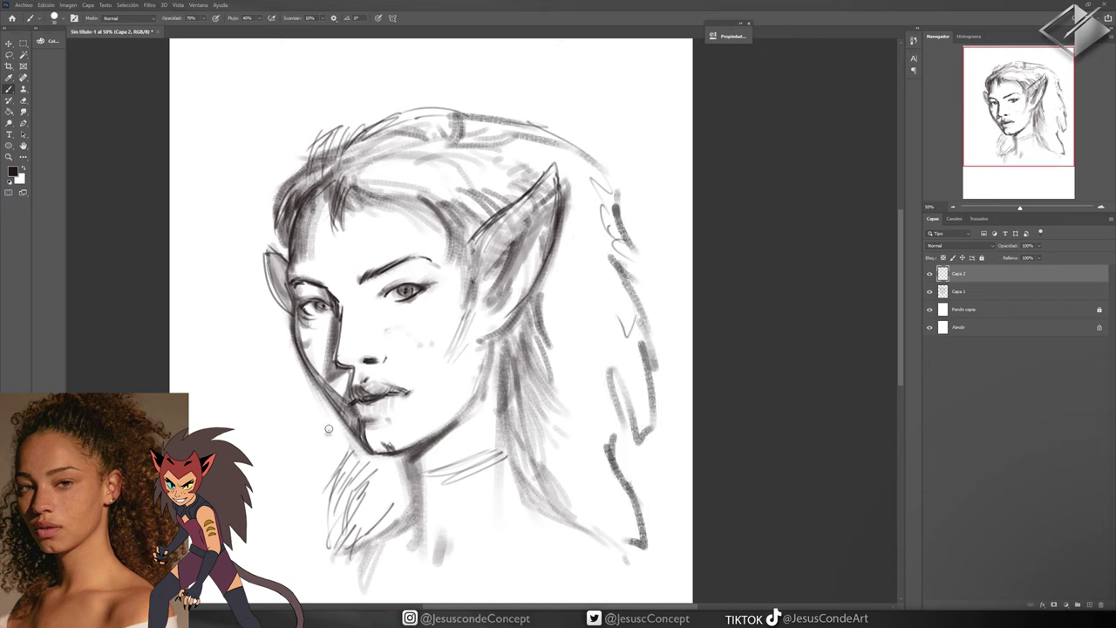
Sketch long hair strands on the far side of the neck, including an upturned curl at the tips
left_click_drag(329, 429, 301, 550)
left_click_drag(340, 405, 305, 515)
left_click_drag(258, 484, 340, 536)
mouse_move(401, 467)
left_mouse_down()
mouse_move(293, 583)
mouse_move(330, 562)
left_mouse_up()
Add strands behind the neck and beside the far cheek, and thicken the mane's contour over the crown
left_click_drag(527, 397, 611, 444)
left_click_drag(542, 342, 624, 484)
mouse_move(337, 138)
left_mouse_down()
mouse_move(388, 112)
mouse_move(272, 218)
mouse_move(315, 425)
left_mouse_up()
left_click_drag(471, 150, 506, 141)
mouse_move(412, 122)
left_mouse_down()
mouse_move(514, 103)
mouse_move(615, 223)
left_mouse_up()
left_click_drag(614, 214, 629, 283)
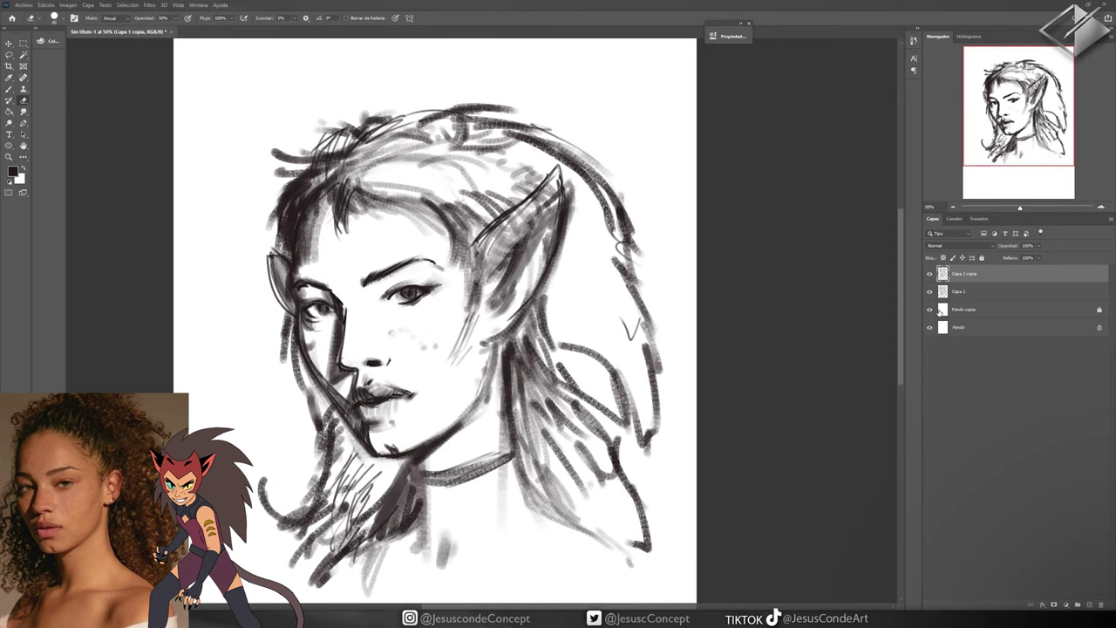
Hide the sketch layer beneath the copy and add hair strokes behind the near ear and beside the far jaw
left_click(930, 292)
key("b")
left_click_drag(523, 323, 575, 393)
left_click_drag(307, 388, 353, 471)
left_click_drag(547, 310, 567, 419)
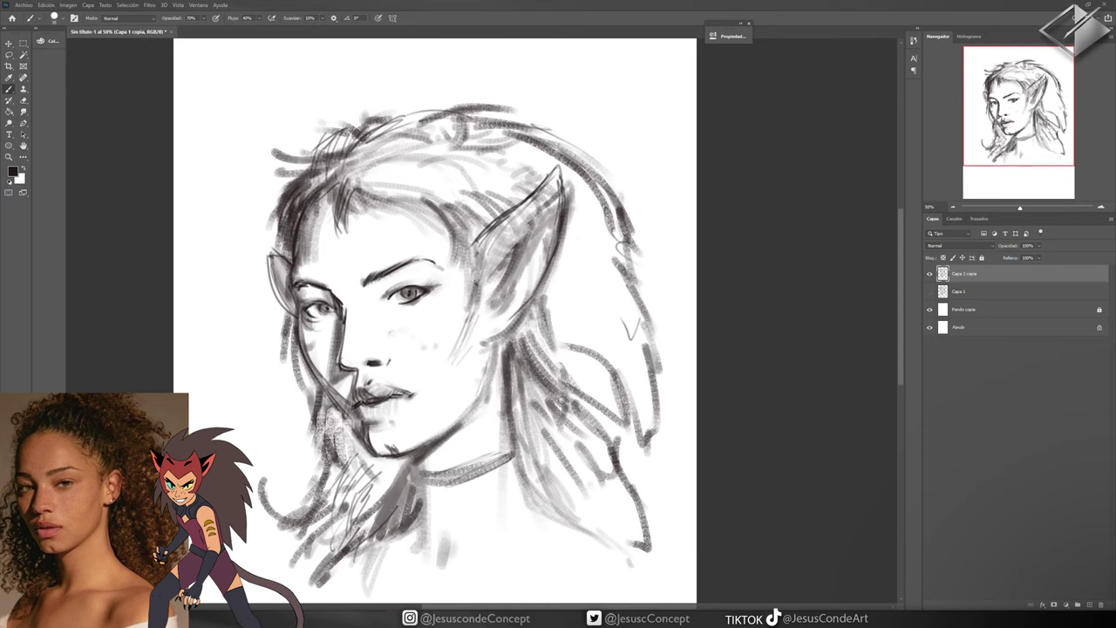
Add hair strokes behind the near ear and at the near temple, and lightly erase along the far hairline
left_click_drag(579, 298, 558, 440)
left_click_drag(518, 362, 506, 384)
left_click_drag(550, 283, 522, 333)
left_click_drag(522, 343, 504, 370)
left_click_drag(495, 211, 468, 260)
key("e")
left_click_drag(323, 215, 299, 270)
scroll(437, 323, "down", 3)
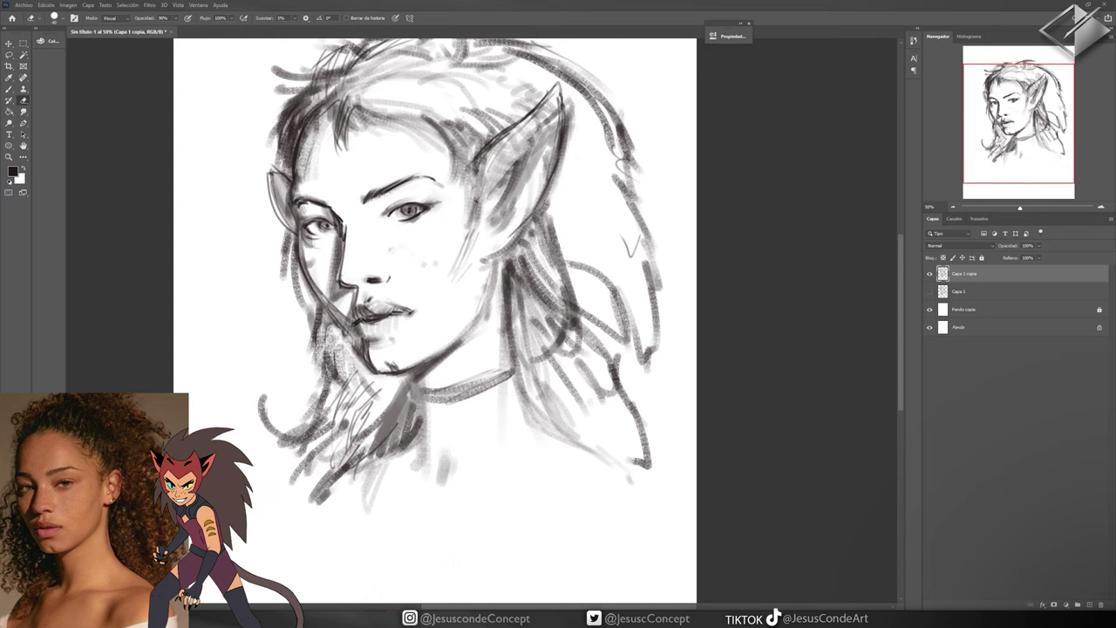
Sketch both shoulders, the far arm's contour, the collarbone and a slanted neckline across the chest
key("b")
left_click_drag(394, 449, 284, 528)
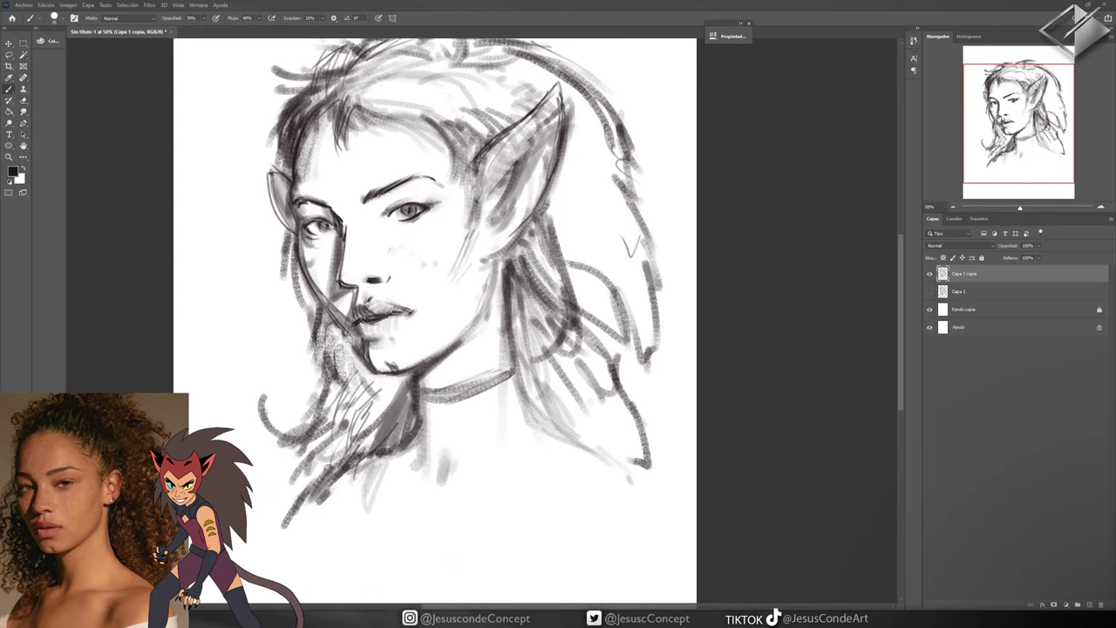
scroll(436, 323, "down", 1)
left_click_drag(305, 484, 351, 592)
left_click_drag(436, 571, 661, 483)
scroll(436, 323, "right", 1)
mouse_move(488, 218)
left_mouse_down()
mouse_move(511, 359)
mouse_move(647, 431)
mouse_move(666, 483)
left_mouse_up()
mouse_move(621, 428)
left_mouse_down()
mouse_move(547, 424)
mouse_move(428, 461)
left_mouse_up()
Shade the far shoulder and darken the hair strands from the far ear down beside the cheek and jaw
mouse_move(347, 429)
left_mouse_down()
mouse_move(368, 508)
mouse_move(292, 484)
mouse_move(275, 523)
left_mouse_up()
left_click_drag(370, 349, 305, 419)
left_click_drag(301, 275, 367, 392)
left_click_drag(252, 208, 271, 229)
left_click_drag(270, 234, 284, 258)
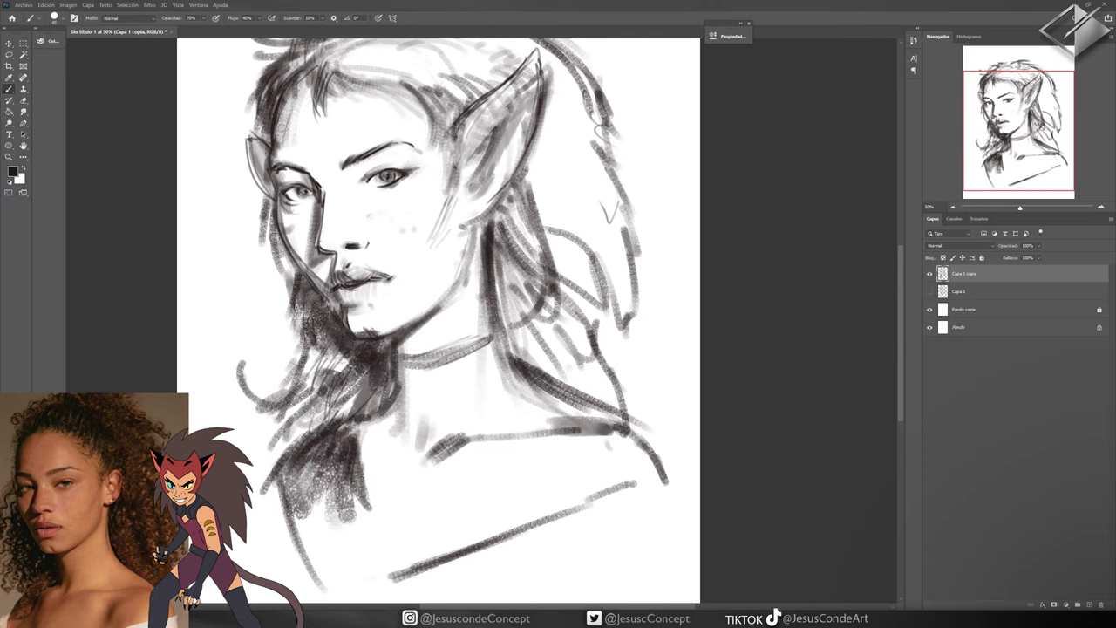
scroll(436, 323, "up", 1)
mouse_move(267, 200)
left_mouse_down()
mouse_move(302, 293)
mouse_move(260, 389)
left_mouse_up()
left_click_drag(307, 340, 279, 438)
left_click_drag(324, 409, 293, 473)
scroll(345, 356, "up", 1)
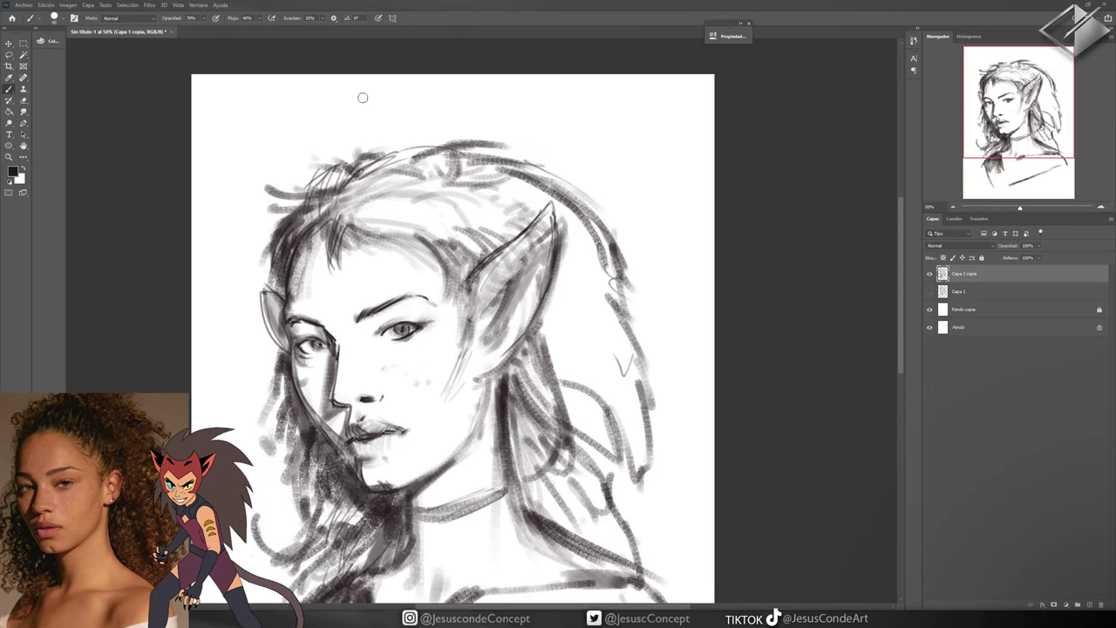
Add long strands to the near side of the mane and rework the area around the near cheek and neck
left_click_drag(306, 162, 292, 223)
left_click_drag(436, 348, 371, 253)
left_click_drag(610, 240, 602, 428)
left_click_drag(480, 288, 450, 358)
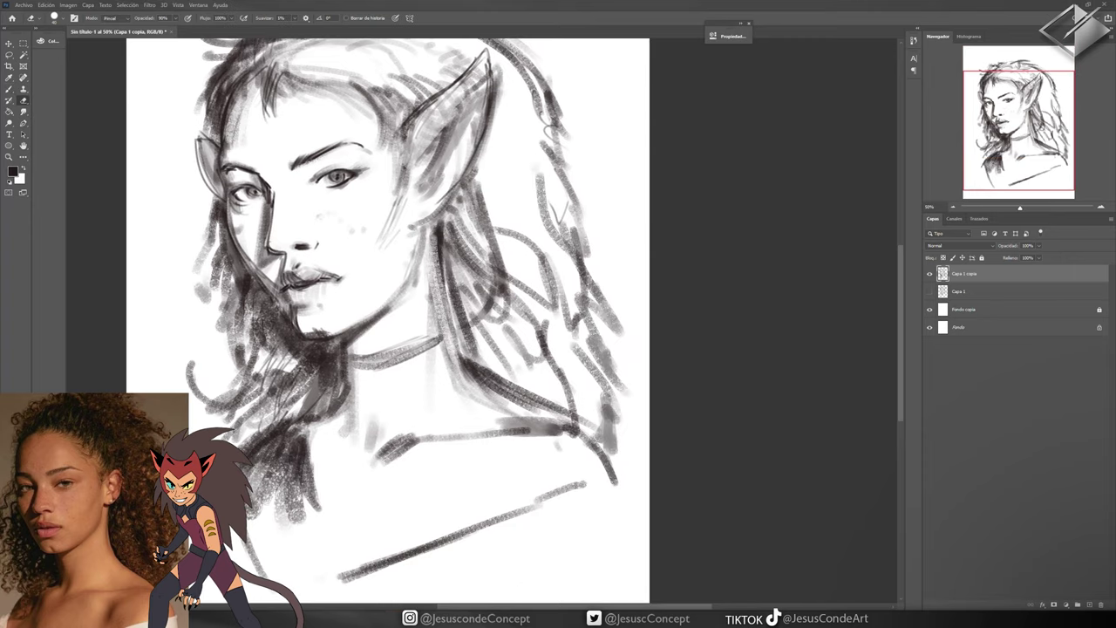
left_click_drag(471, 262, 436, 367)
left_click_drag(436, 366, 461, 358)
Add a new layer over the faded sketch, choose a fine brush and outline the far cheek down to the jaw
key("ctrl+shift+n")
key("ctrl+plus")
left_click(54, 18)
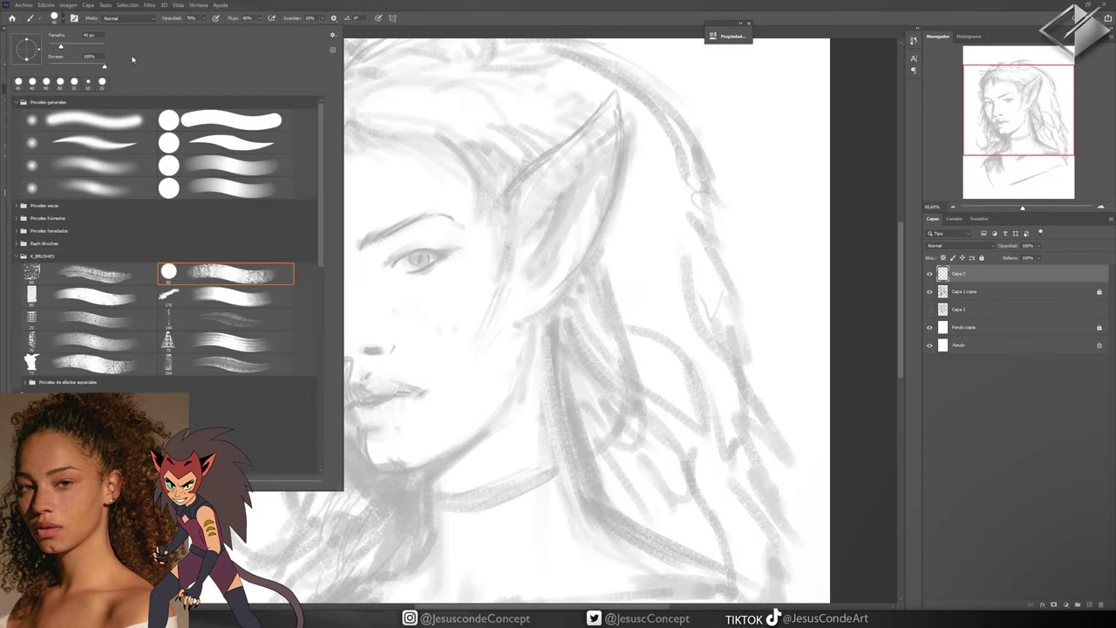
left_click(13, 170)
key("Return")
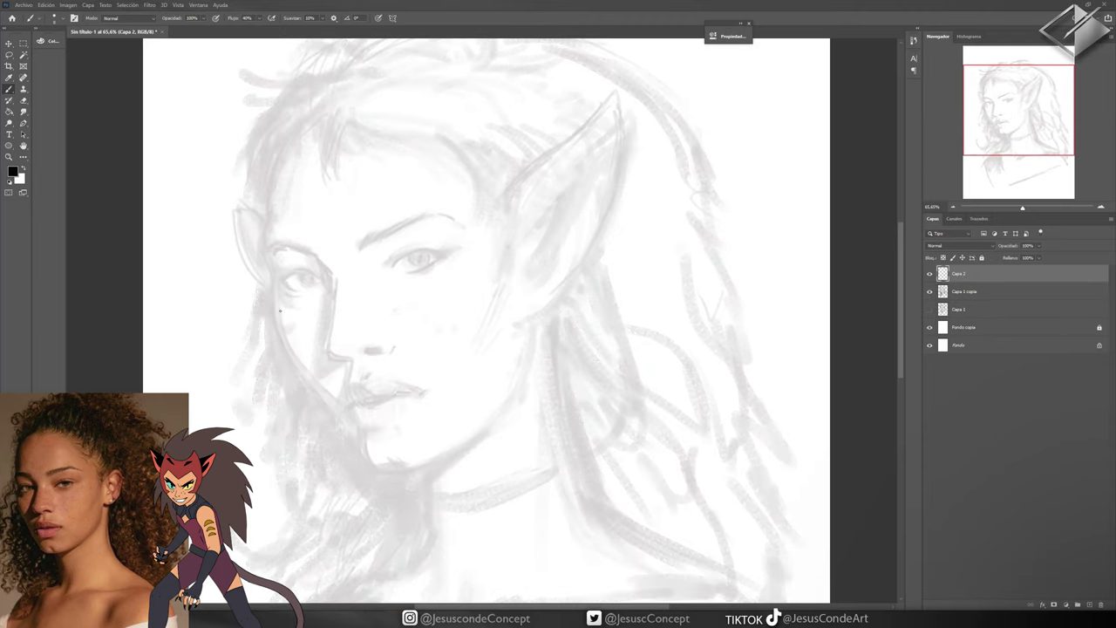
mouse_move(275, 288)
left_mouse_down()
mouse_move(282, 345)
mouse_move(334, 423)
left_mouse_up()
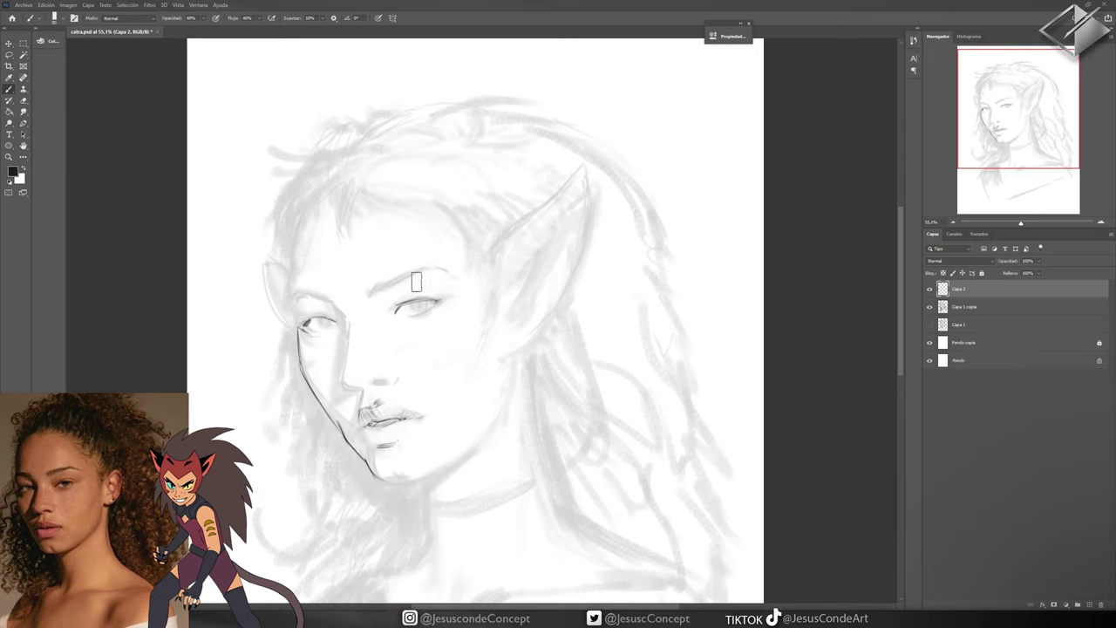
Merge the line layer into the sketch layer and adjust the drawing slightly with Free Transform
scroll(368, 285, "up", 1)
key("ctrl+shift+alt+n")
key("ctrl+e")
key("ctrl+e")
key("ctrl+t")
left_click_drag(423, 301, 428, 294)
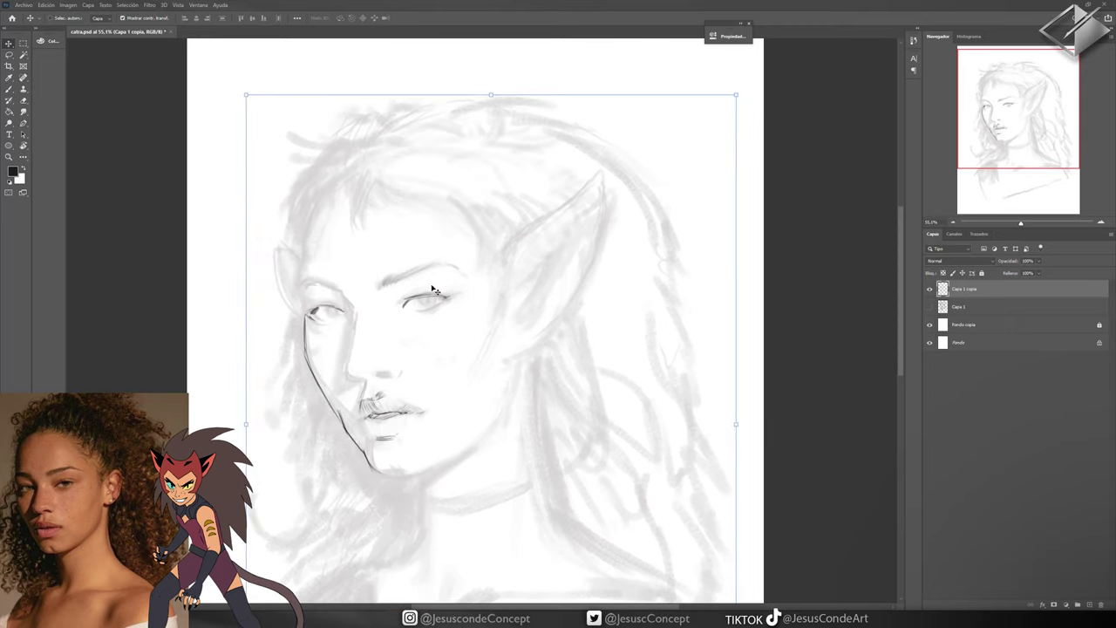
key("Return")
Darken the shadow along the nose bridge and the far face contour from the temple to the cheek
mouse_move(354, 307)
left_mouse_down()
mouse_move(343, 358)
mouse_move(358, 384)
mouse_move(333, 402)
left_mouse_up()
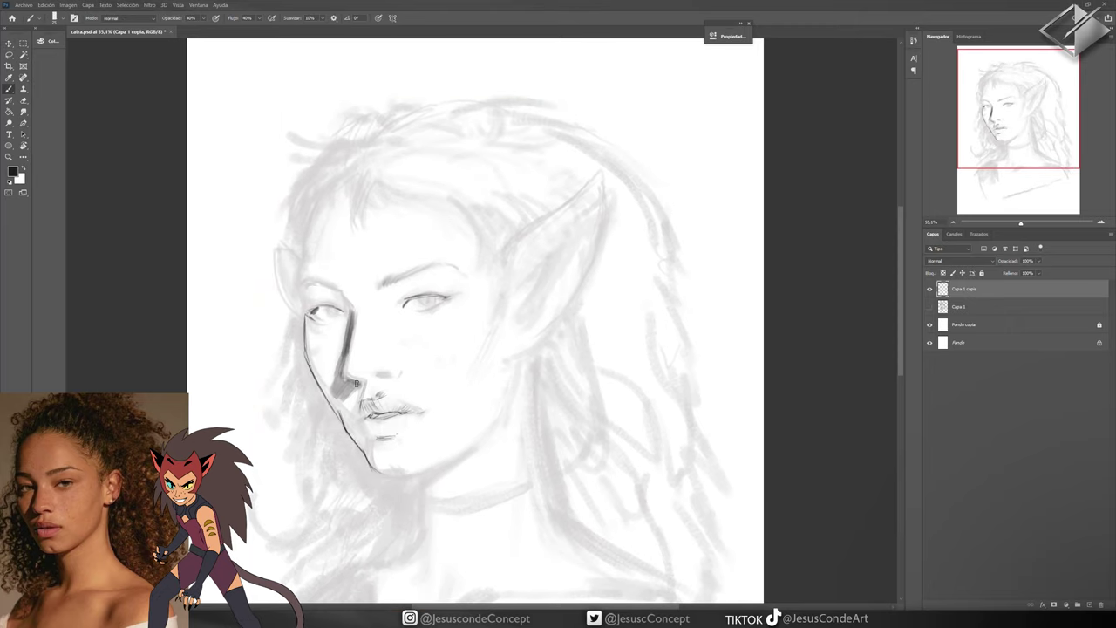
left_click_drag(305, 347, 337, 406)
left_click_drag(305, 319, 326, 398)
left_click_drag(300, 290, 308, 318)
left_click_drag(307, 239, 299, 286)
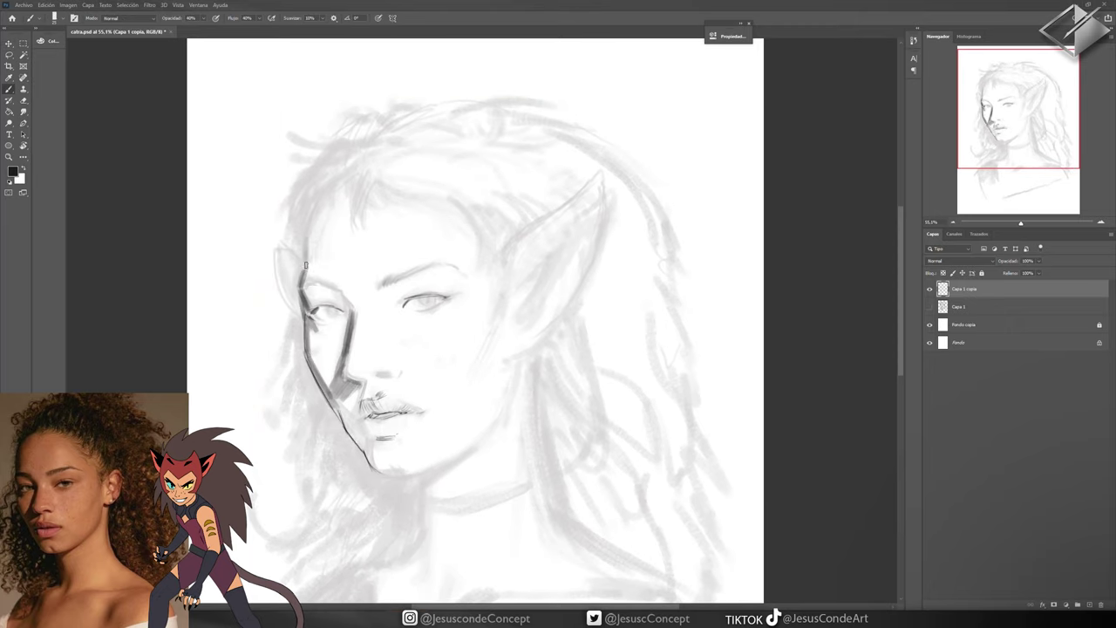
mouse_move(315, 202)
left_mouse_down()
mouse_move(302, 269)
mouse_move(352, 315)
mouse_move(445, 297)
left_mouse_up()
left_click_drag(343, 310, 314, 307)
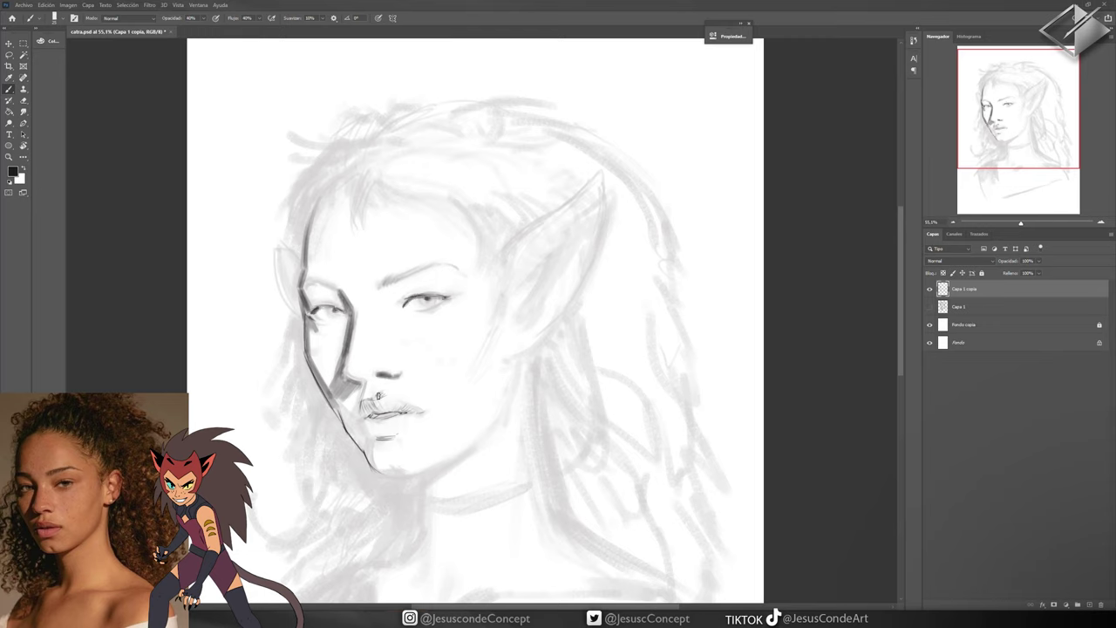
Shade the cheek beside the far mouth corner and block in the neck shadow beneath the chin
mouse_move(362, 403)
left_mouse_down()
mouse_move(380, 407)
mouse_move(375, 464)
mouse_move(398, 437)
mouse_move(358, 412)
mouse_move(352, 436)
left_mouse_up()
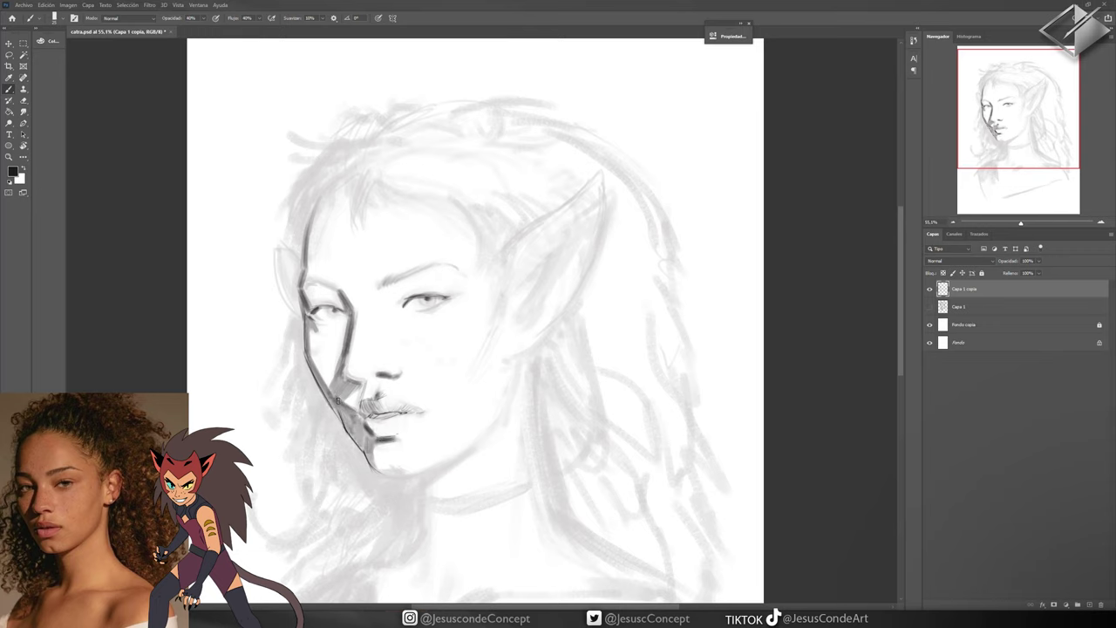
key("e")
right_click(353, 408)
key("Escape")
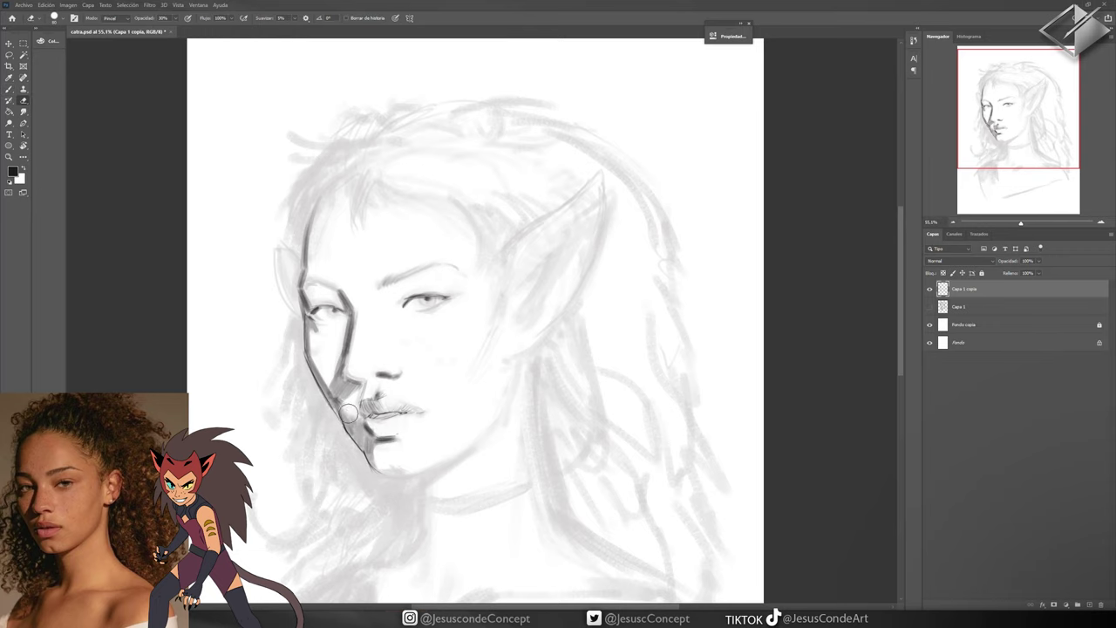
key("b")
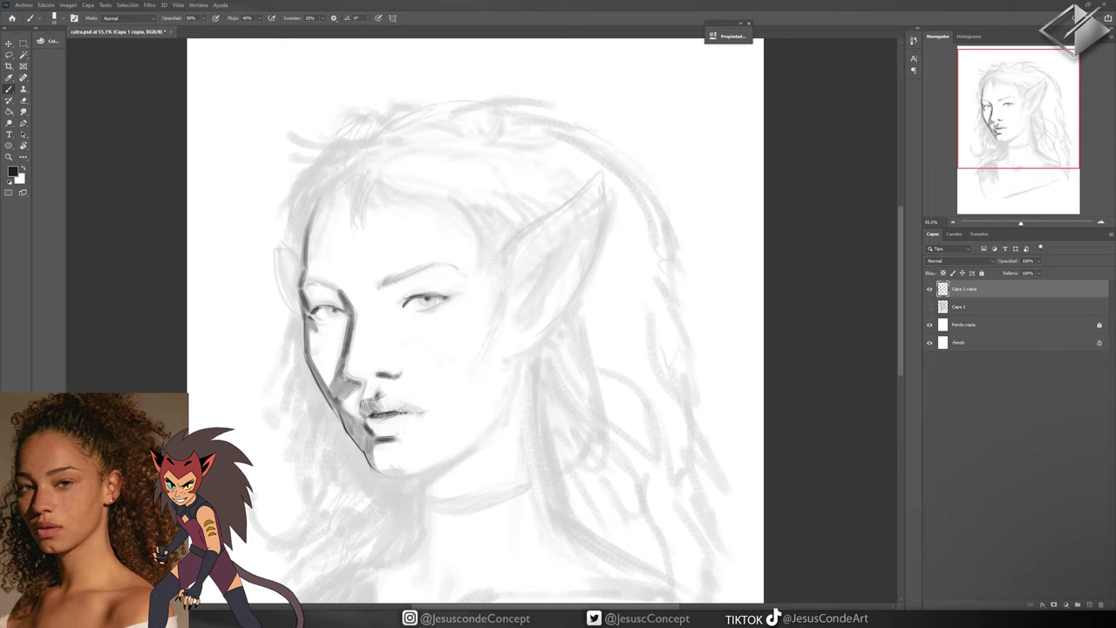
mouse_move(397, 468)
left_mouse_down()
mouse_move(391, 481)
mouse_move(433, 479)
mouse_move(482, 439)
mouse_move(389, 526)
left_mouse_up()
left_click_drag(416, 485, 397, 550)
On a new layer, darken both eyebrows and reinforce the lines around the eyes and inner brow
key("ctrl+shift+alt+n")
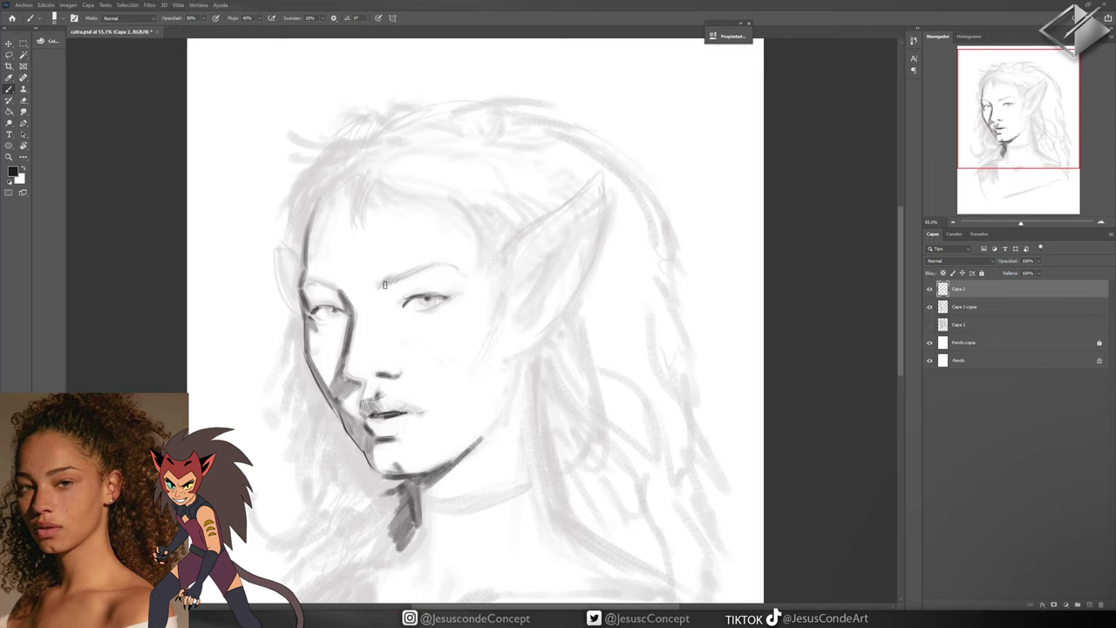
left_click_drag(381, 287, 461, 266)
left_click_drag(443, 304, 407, 311)
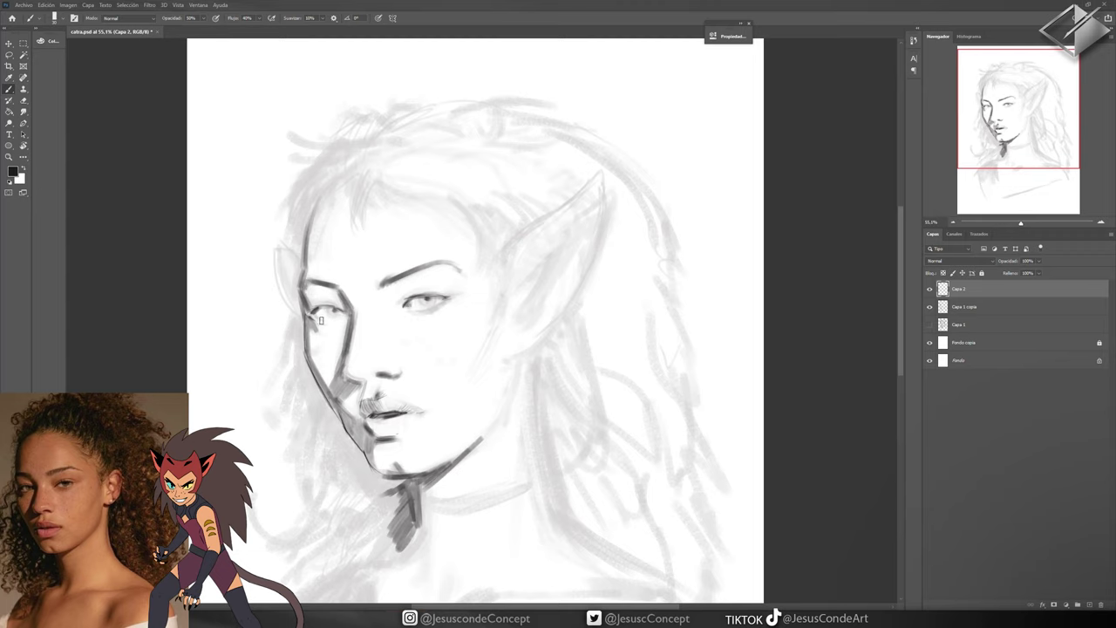
left_click_drag(314, 318, 332, 325)
left_click_drag(335, 286, 351, 311)
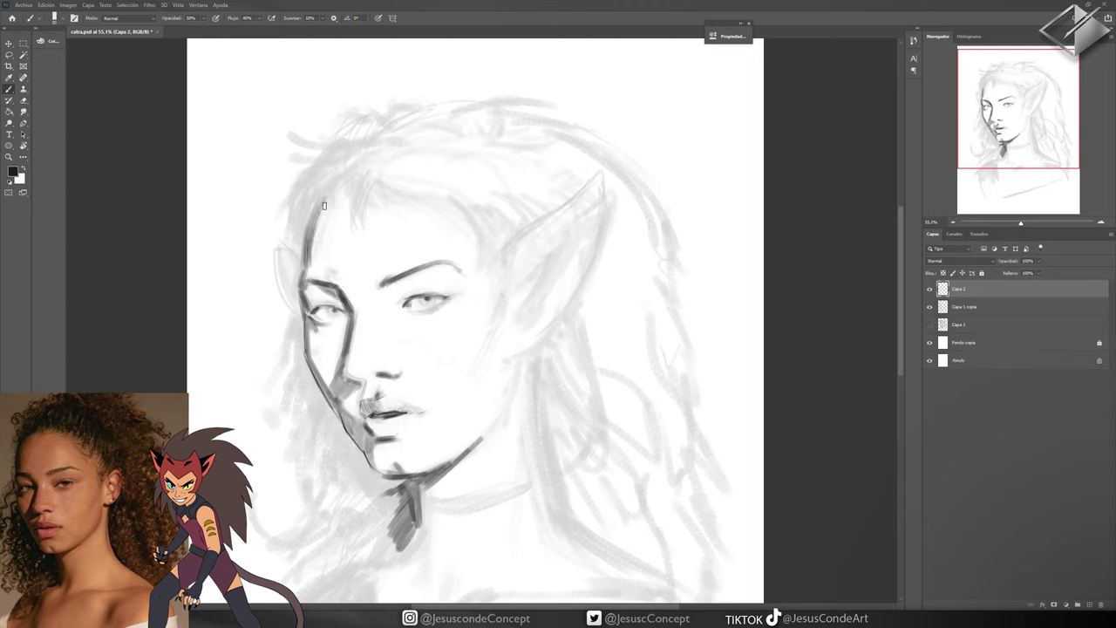
On another new layer, outline an angular headpiece over the brows, across the forehead and down the near cheek
key("ctrl+shift+alt+n")
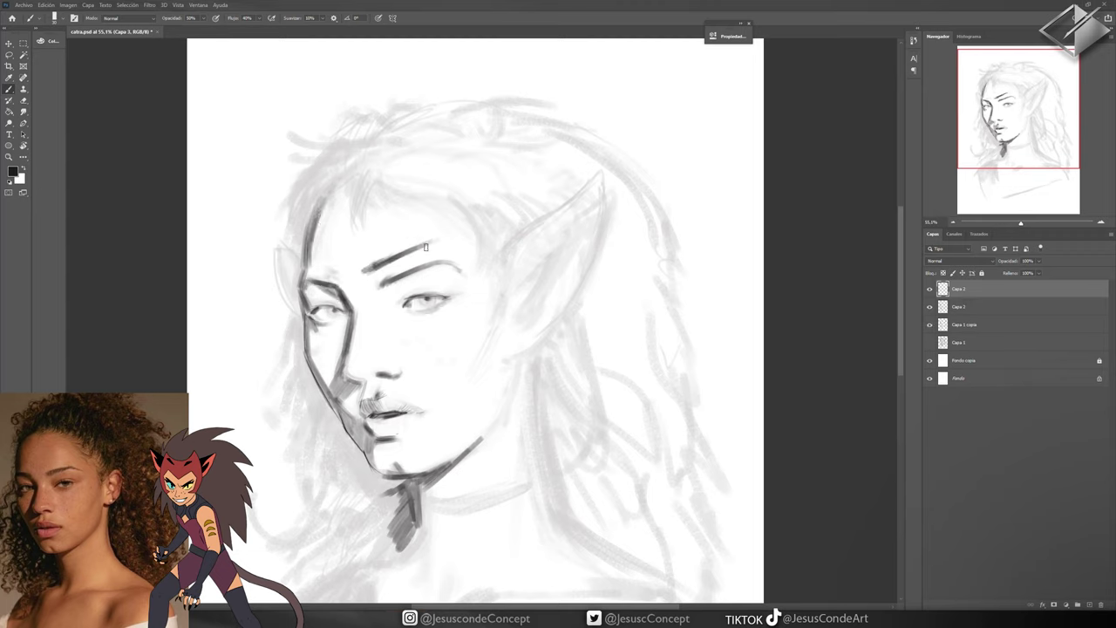
key("ctrl+z")
left_click_drag(369, 276, 431, 250)
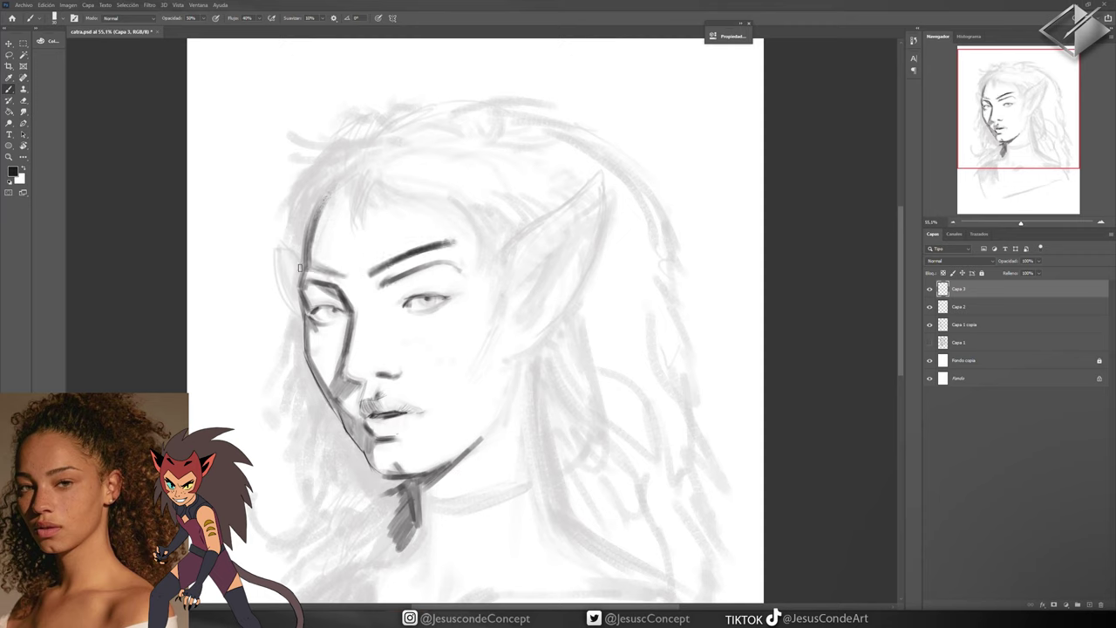
mouse_move(345, 210)
left_mouse_down()
mouse_move(360, 282)
mouse_move(304, 219)
left_mouse_up()
left_click_drag(355, 232, 485, 185)
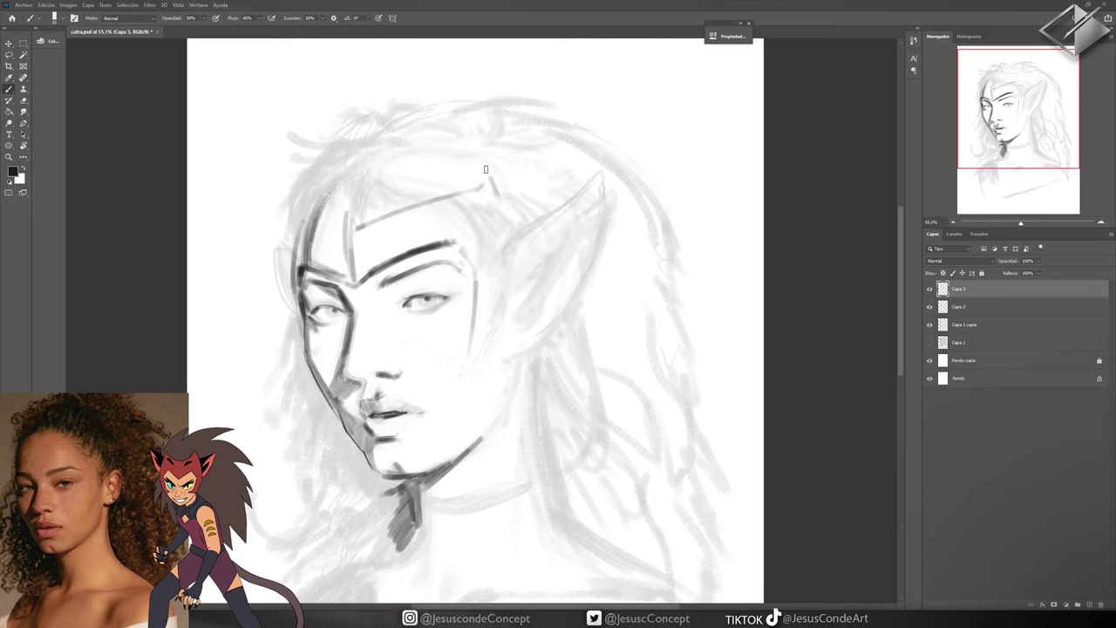
left_click_drag(501, 294, 471, 375)
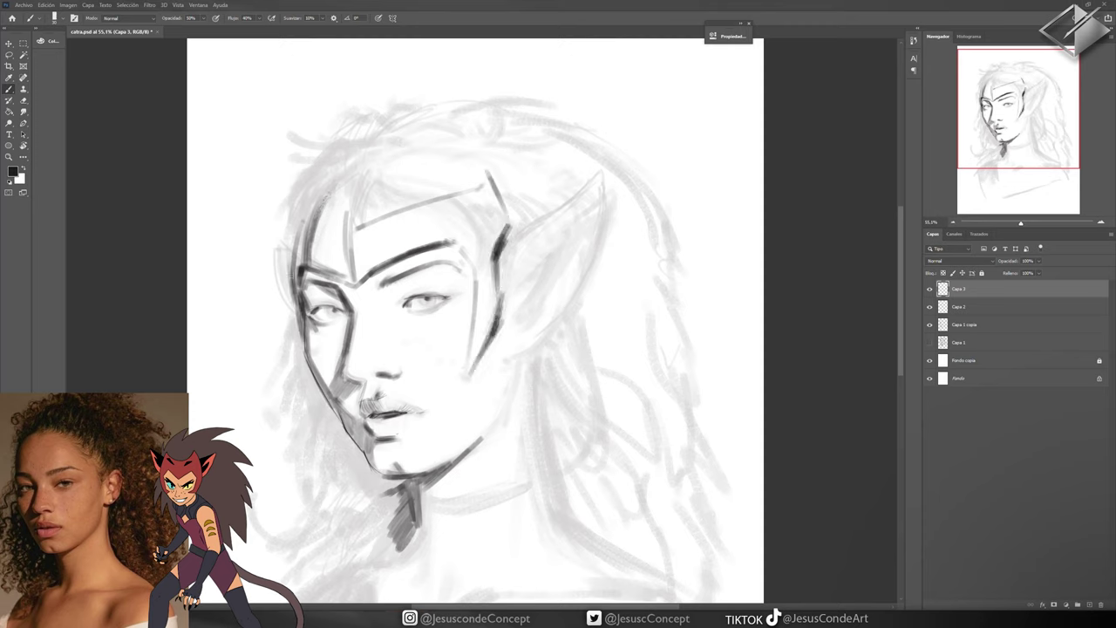
Add slanted detail marks to the headpiece above the brows and undo the unwanted last strokes
key("e")
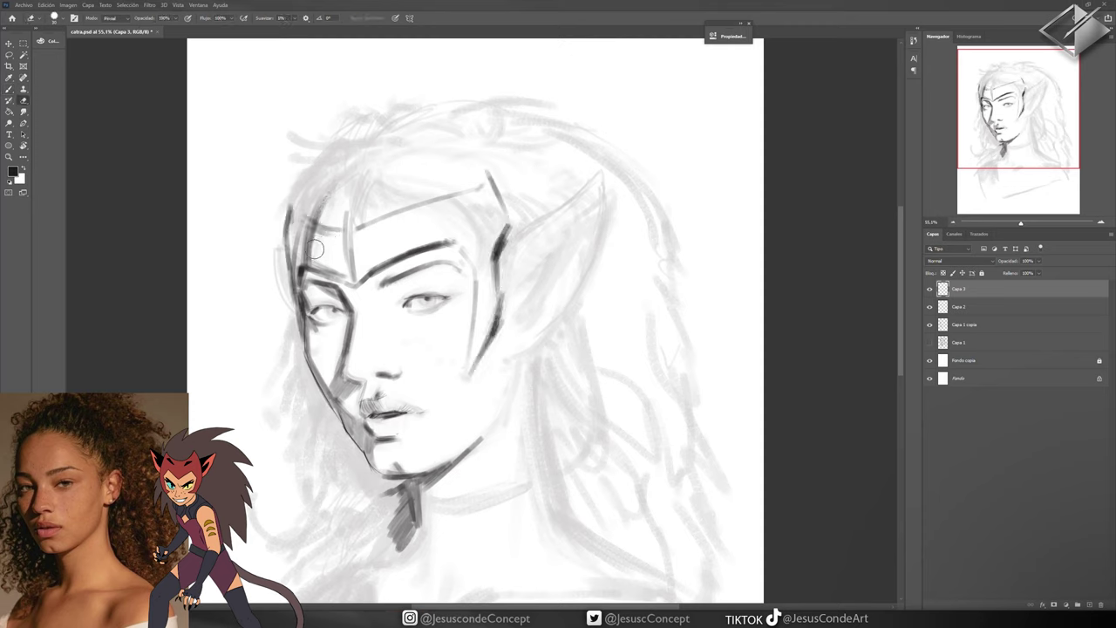
key("b")
left_click_drag(432, 221, 393, 239)
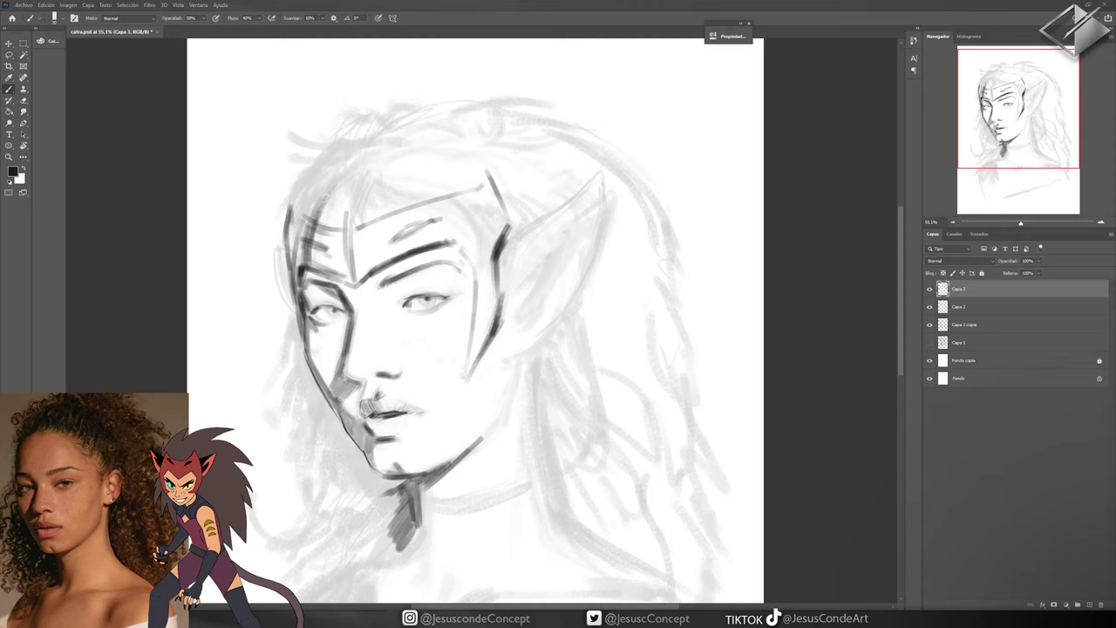
key("ctrl+z")
key("ctrl+z")
key("ctrl+z")
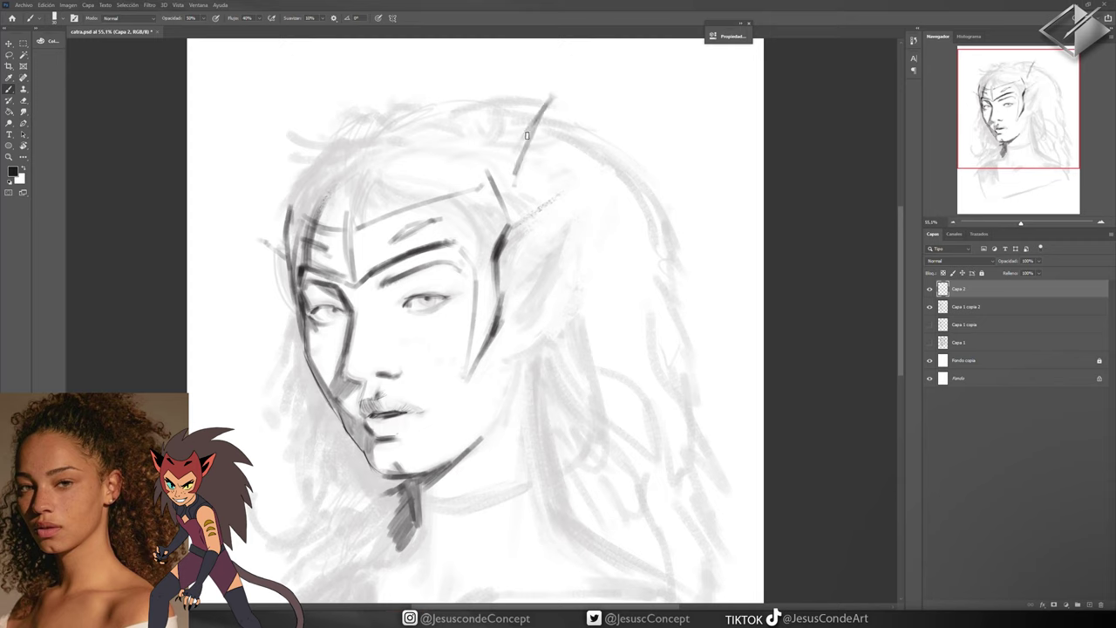
Draw upright pointed cat ears rising from both sides of the headpiece and shade the near ear's inner edge
left_click_drag(305, 202, 265, 143)
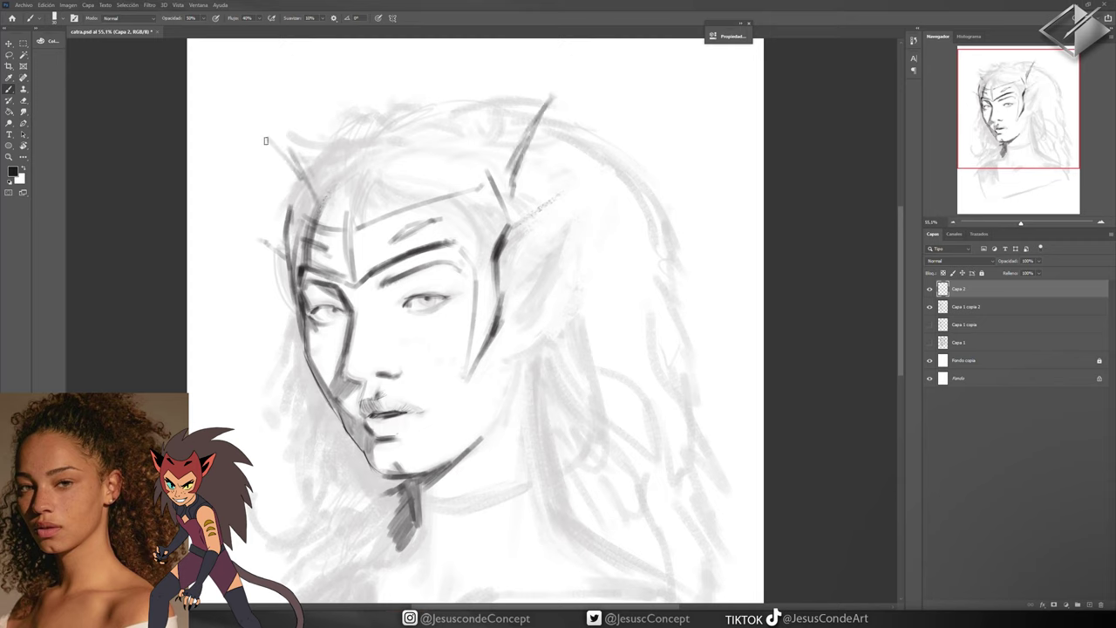
left_click_drag(269, 185, 288, 301)
left_click_drag(265, 143, 300, 179)
key("ctrl+z")
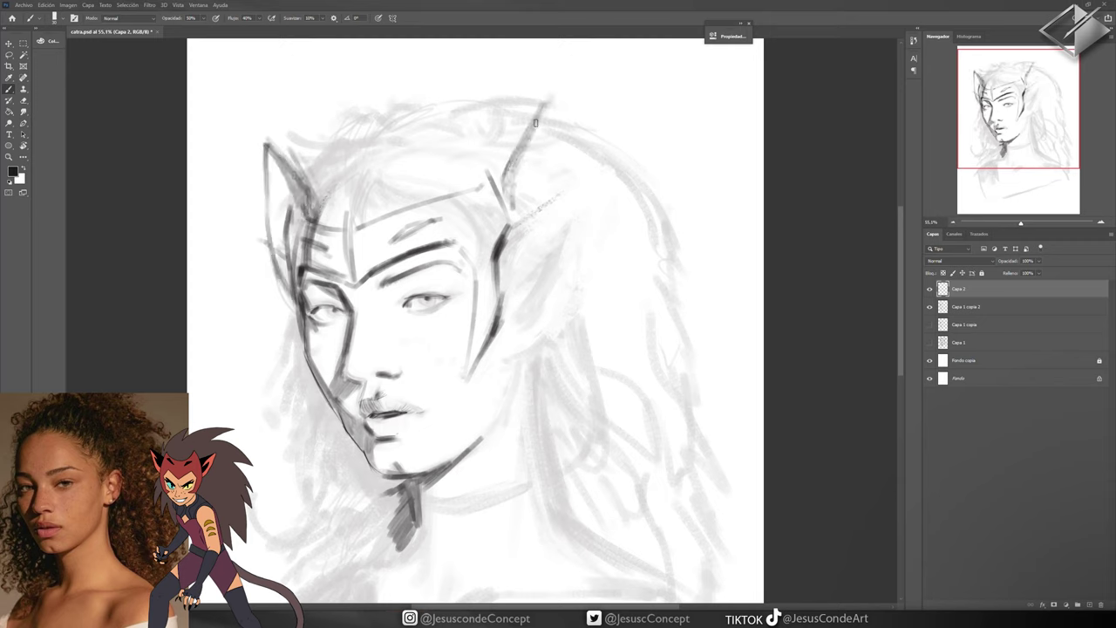
mouse_move(506, 209)
left_mouse_down()
mouse_move(565, 193)
mouse_move(545, 289)
left_mouse_up()
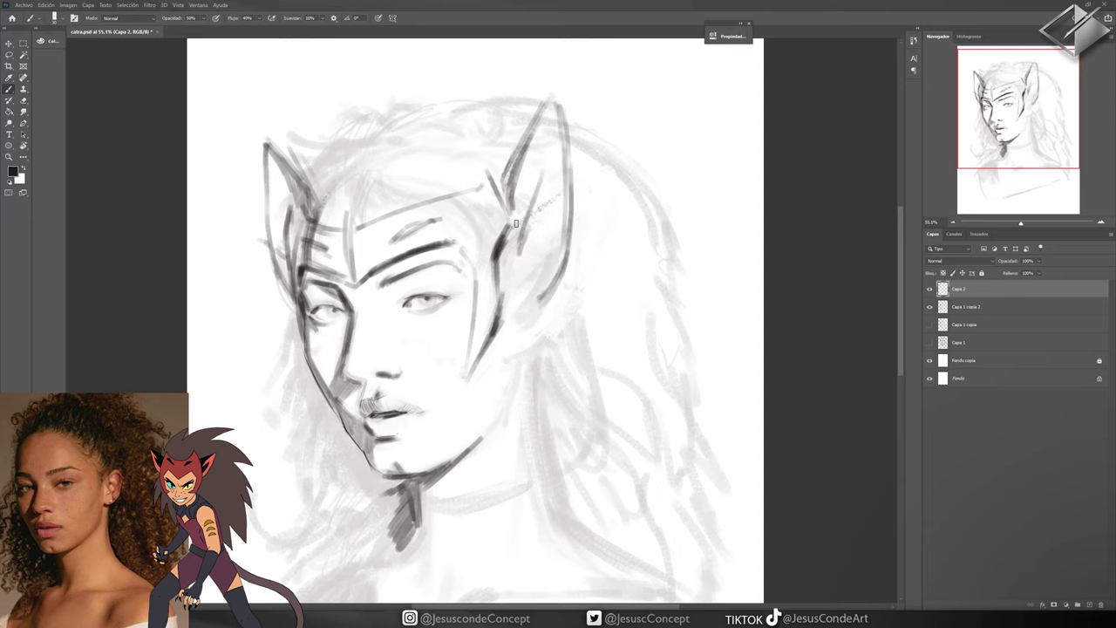
left_click_drag(539, 115, 502, 211)
left_click_drag(559, 96, 514, 245)
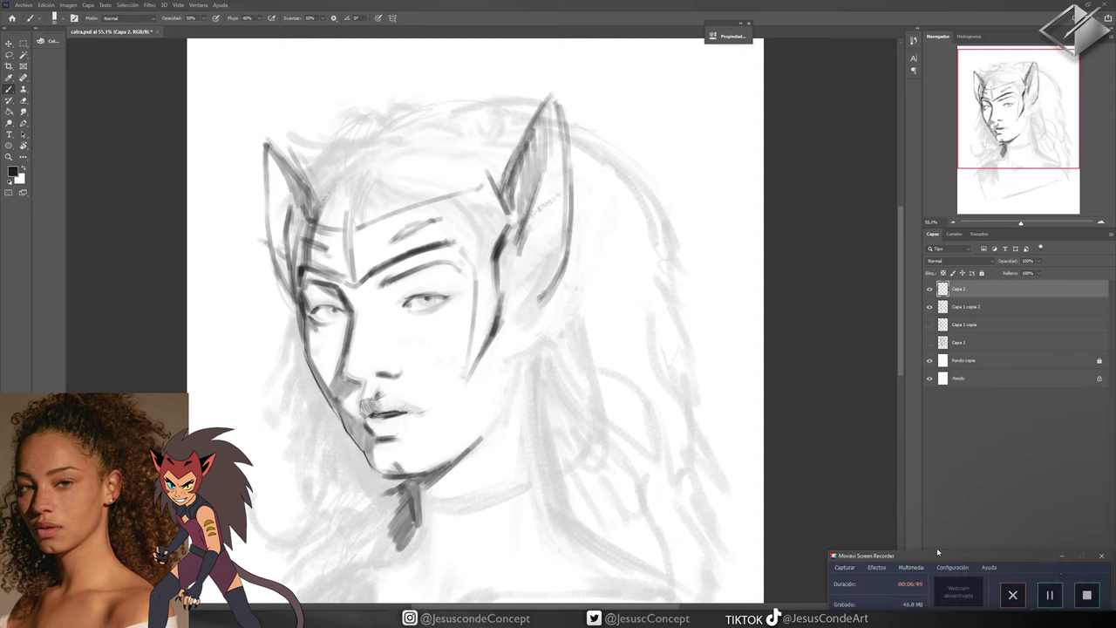
Set the brush opacity to 20%, merge the line layer down, extend the jawline and darken the back of the neck
key("2")
key("ctrl+e")
left_click_drag(453, 464, 506, 412)
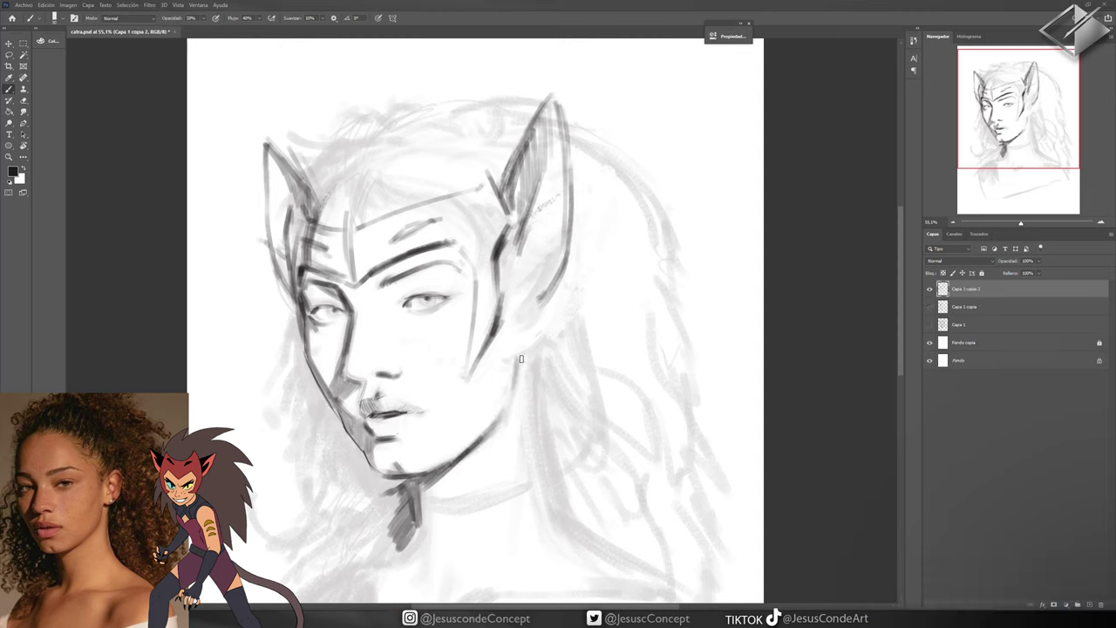
left_click_drag(536, 345, 530, 397)
mouse_move(565, 284)
left_mouse_down()
mouse_move(543, 384)
mouse_move(560, 322)
left_mouse_up()
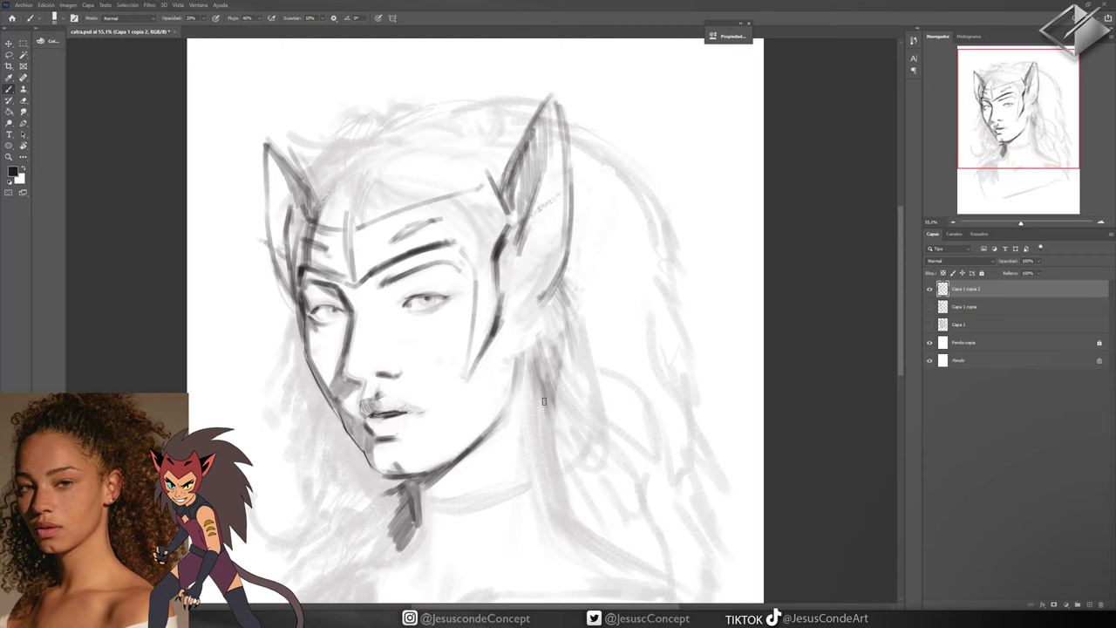
left_click_drag(559, 502, 541, 388)
left_click_drag(397, 515, 403, 502)
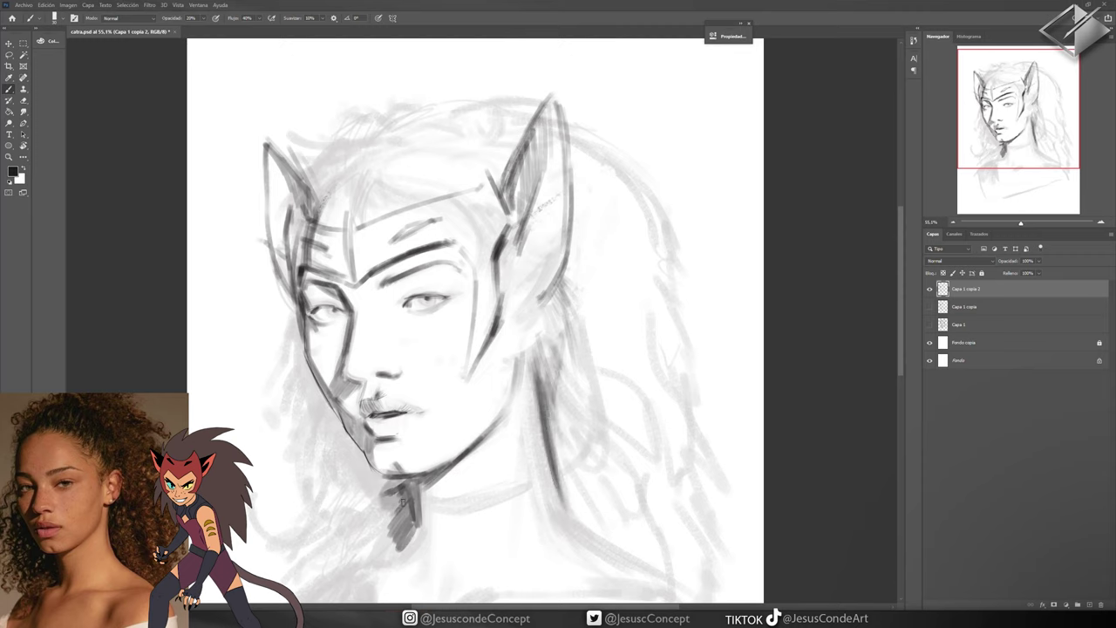
Add soft hair strands from the far ear down beside the far cheek
left_click_drag(348, 427, 371, 475)
key("ctrl+z")
left_click_drag(284, 301, 304, 376)
left_click_drag(317, 445, 301, 550)
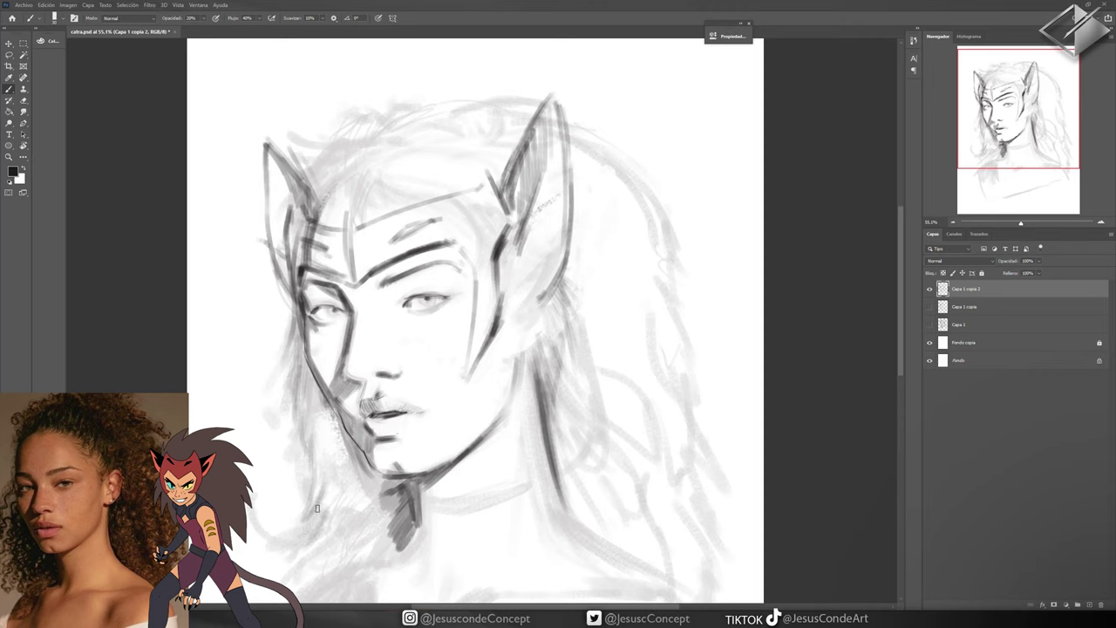
Build up hair strands sweeping from beneath the chin toward the far shoulder
left_click_drag(354, 467, 292, 542)
mouse_move(357, 502)
left_mouse_down()
mouse_move(301, 566)
mouse_move(285, 515)
left_mouse_up()
mouse_move(375, 515)
left_mouse_down()
mouse_move(339, 474)
mouse_move(273, 526)
mouse_move(263, 577)
left_mouse_up()
left_click_drag(333, 510, 270, 565)
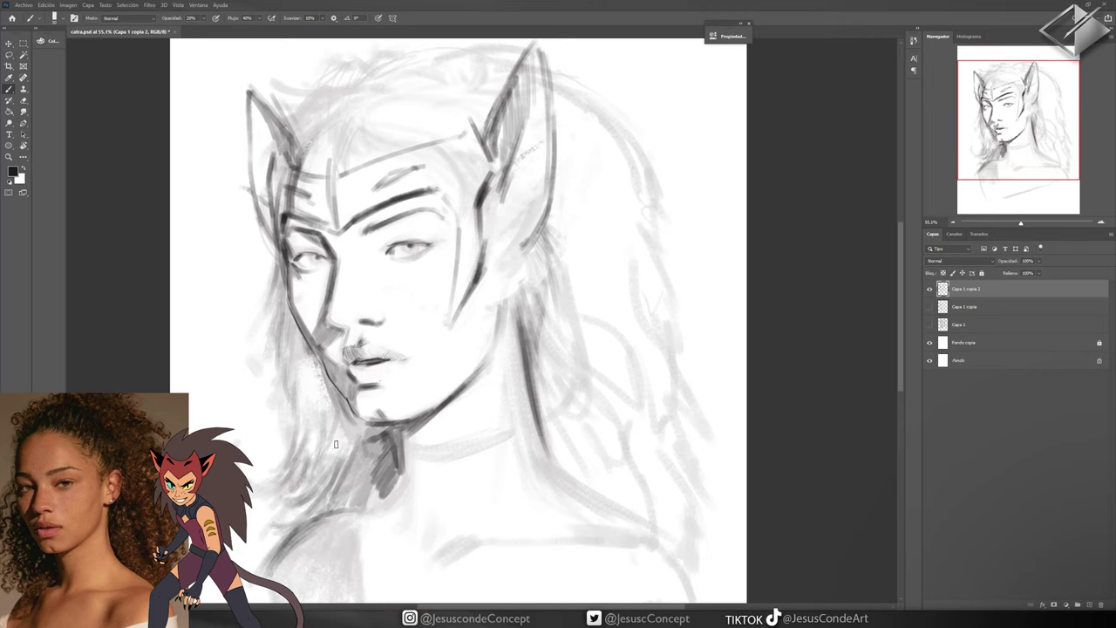
left_click_drag(351, 447, 287, 490)
left_click_drag(388, 422, 346, 453)
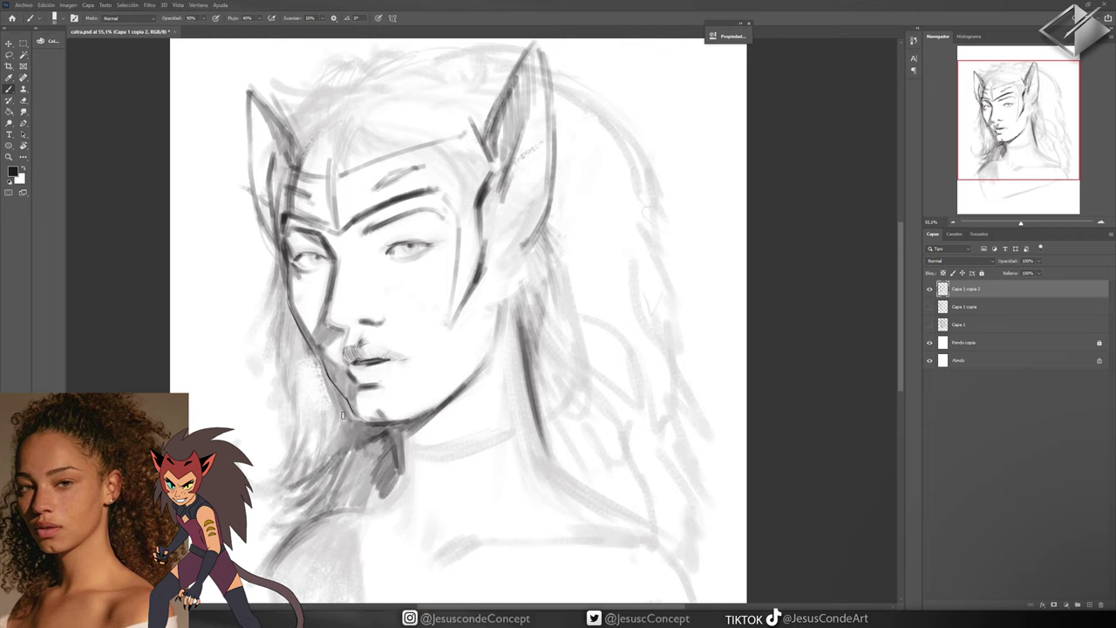
Shade the hair beside the far cheek and deepen the dark strands beneath the chin toward the far shoulder
key("9")
left_click_drag(354, 382, 301, 464)
left_click_drag(319, 358, 298, 424)
left_click_drag(312, 314, 291, 389)
key("e")
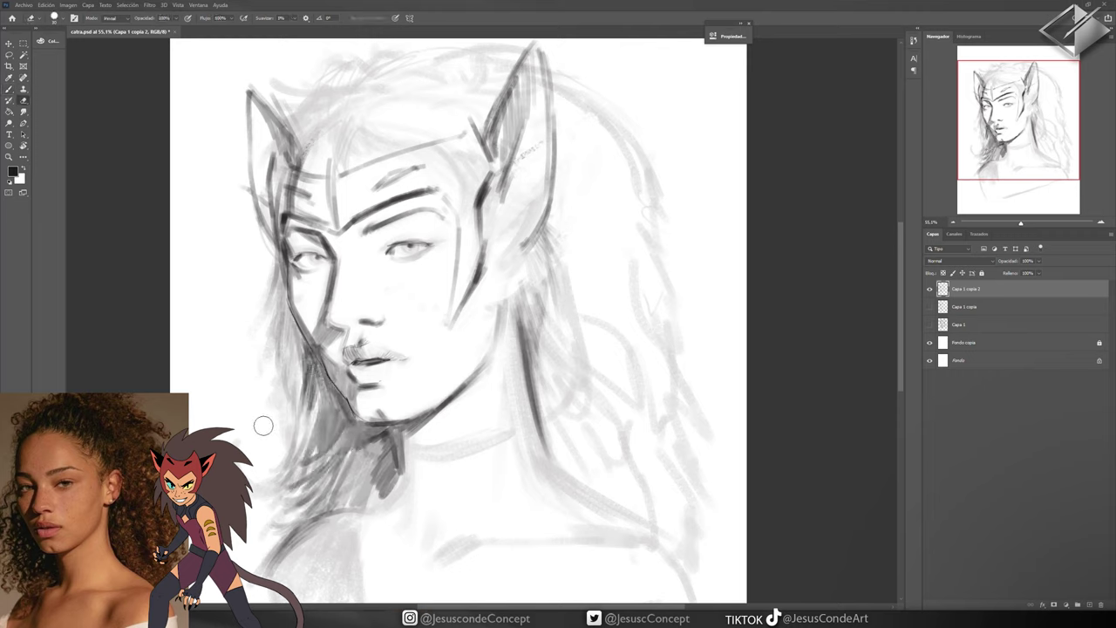
key("b")
left_click_drag(321, 495, 267, 560)
left_click_drag(390, 480, 351, 509)
left_click_drag(397, 441, 355, 499)
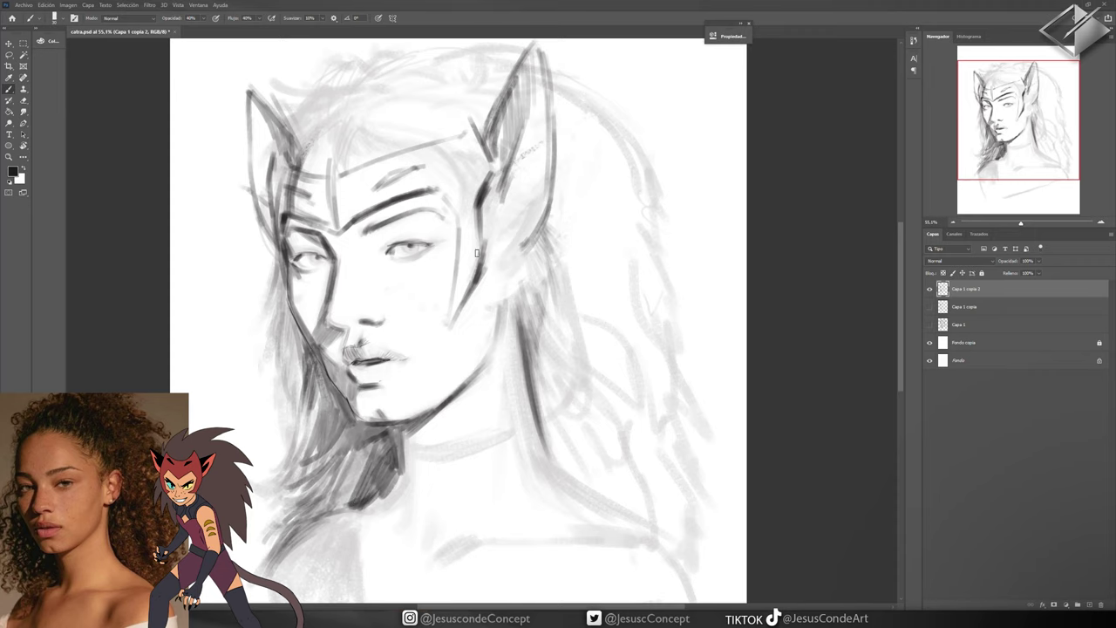
Build up hair strands behind the neck below the near ear and clean the outer edge of the far-side hair
left_click_drag(516, 294, 534, 377)
left_click_drag(558, 235, 563, 355)
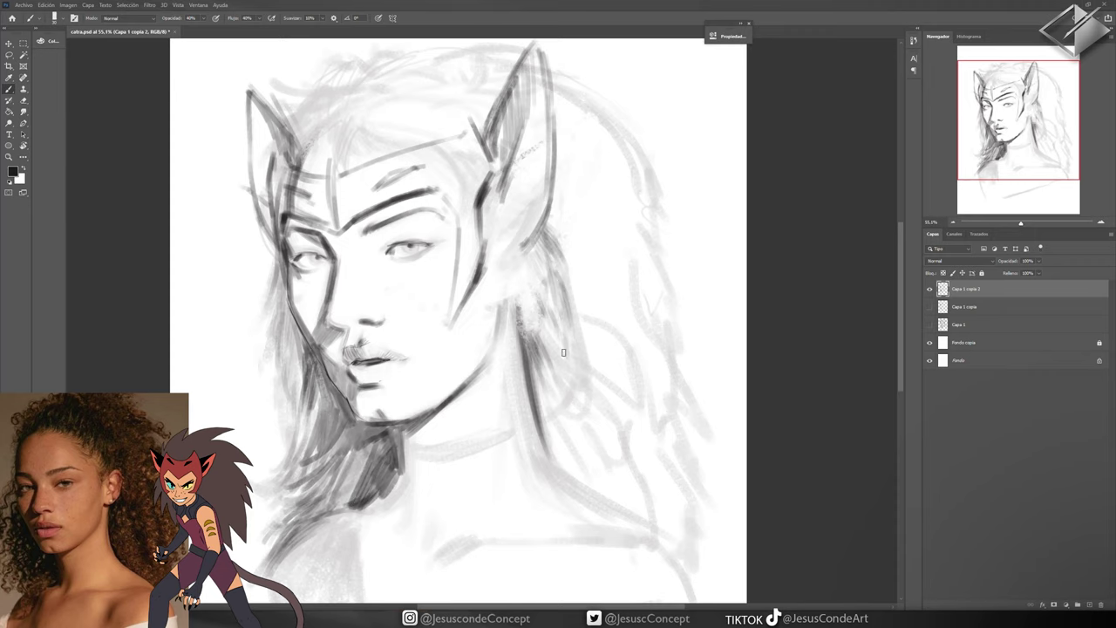
mouse_move(555, 297)
left_mouse_down()
mouse_move(530, 349)
mouse_move(570, 475)
left_mouse_up()
key("e")
left_click_drag(277, 314, 249, 379)
mouse_move(269, 253)
left_mouse_down()
mouse_move(279, 450)
mouse_move(320, 372)
left_mouse_up()
key("b")
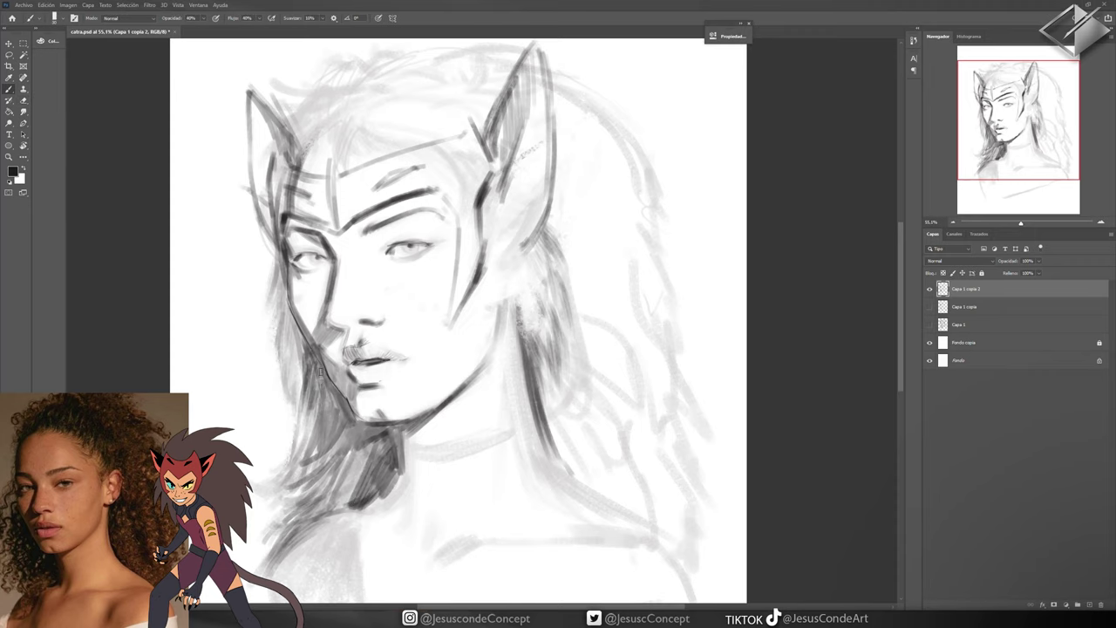
Draw swept-back hair strands rising from the headpiece's upper edge over the crown
left_click_drag(608, 237, 597, 270)
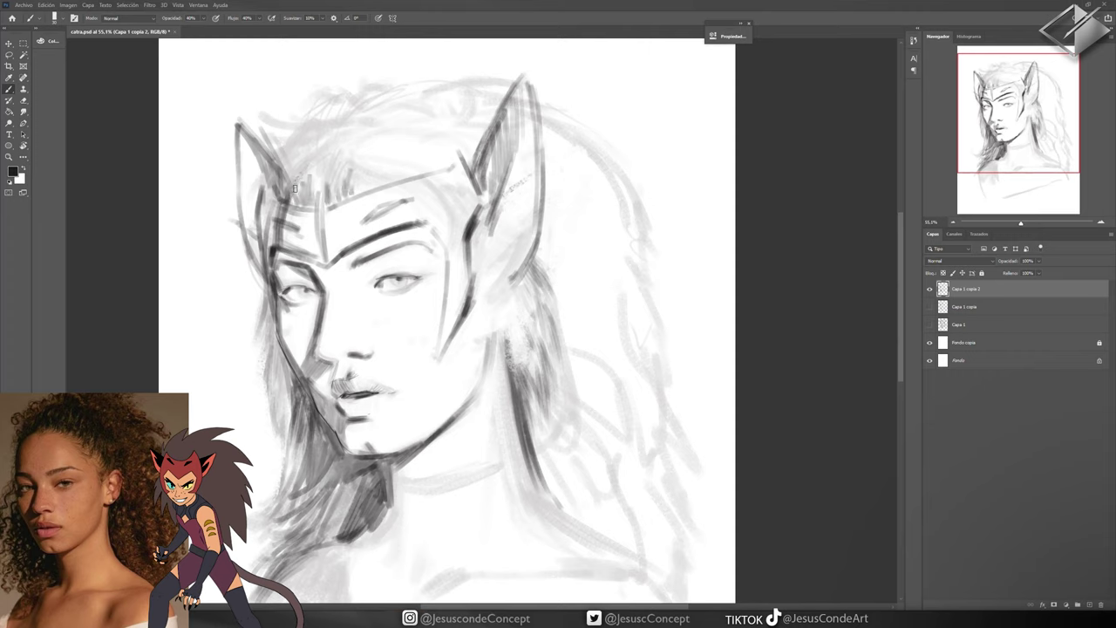
mouse_move(440, 147)
left_mouse_down()
mouse_move(366, 96)
mouse_move(306, 183)
left_mouse_up()
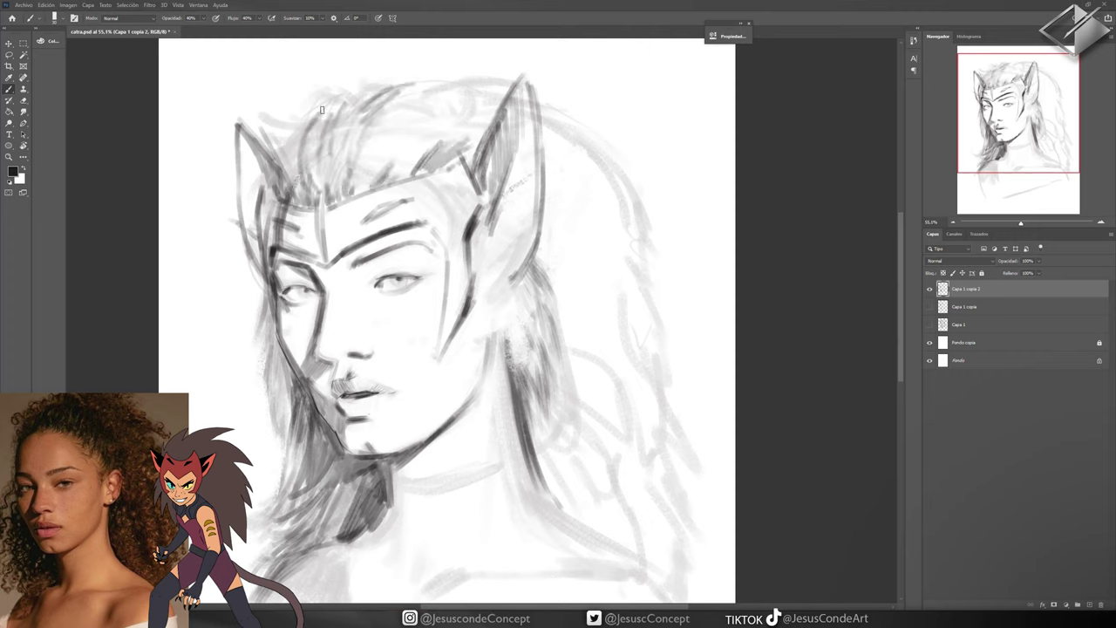
left_click_drag(314, 105, 292, 192)
left_click_drag(296, 122, 288, 174)
key("e")
key("b")
mouse_move(347, 117)
left_mouse_down()
mouse_move(496, 88)
mouse_move(502, 78)
mouse_move(410, 131)
left_mouse_up()
left_click_drag(480, 109, 406, 144)
Sketch long flowing strands from behind the near ear's tip down to the near shoulder
left_click_drag(545, 113, 623, 200)
key("9")
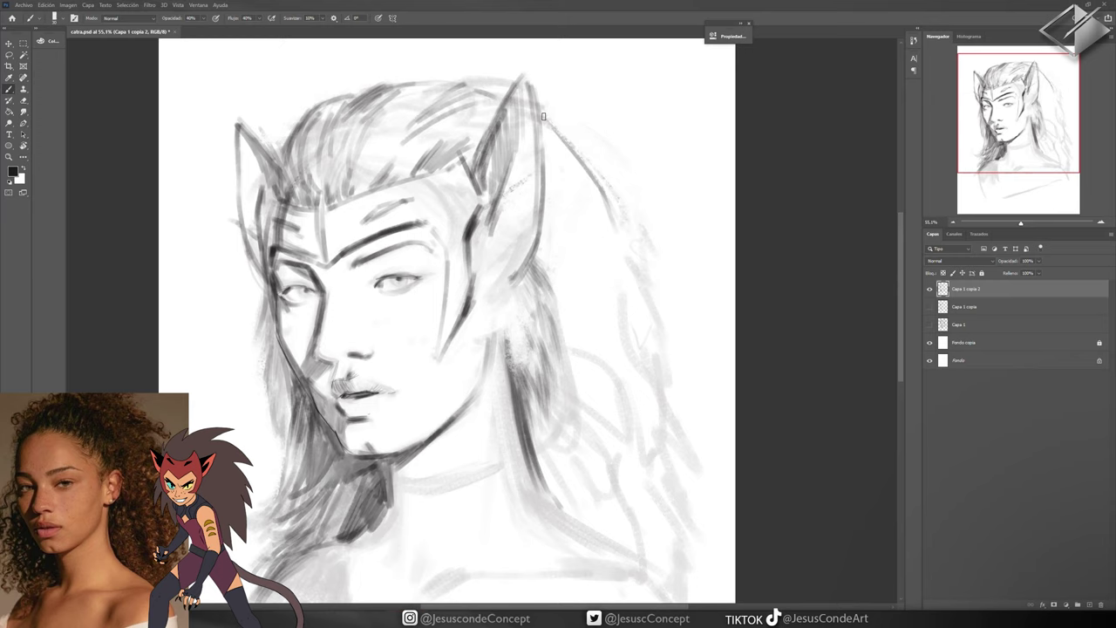
mouse_move(544, 116)
left_mouse_down()
mouse_move(601, 207)
mouse_move(621, 370)
mouse_move(565, 279)
left_mouse_up()
left_click_drag(650, 388, 626, 484)
left_click_drag(652, 298, 586, 432)
left_click_drag(611, 297, 571, 456)
left_click_drag(593, 363, 577, 462)
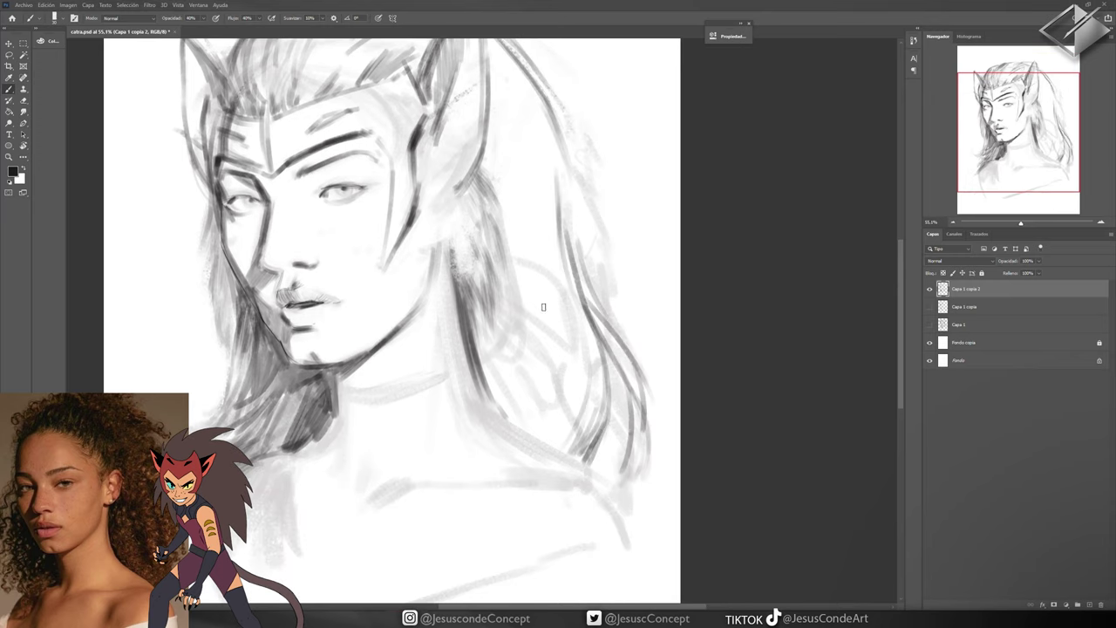
left_click_drag(540, 349, 567, 457)
left_click_drag(488, 262, 537, 423)
Draw a high ponytail behind the crown and erase the old outer hair contour and stray hair beside the far jaw
left_click_drag(384, 158, 462, 107)
left_click_drag(471, 103, 545, 166)
left_click_drag(401, 156, 490, 103)
mouse_move(471, 105)
left_mouse_down()
mouse_move(554, 172)
mouse_move(650, 418)
left_mouse_up()
key("e")
left_click_drag(253, 523, 260, 428)
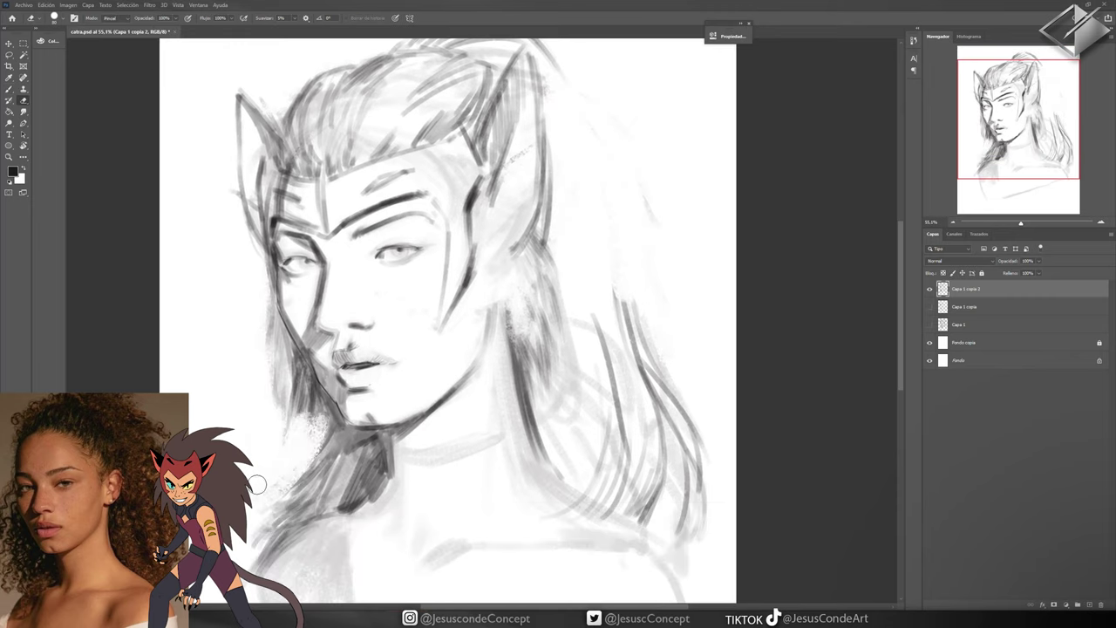
Add crown strands and draw the ponytail's long locks falling close behind the near ear toward the shoulder
key("b")
left_click_drag(256, 485, 174, 523)
left_click_drag(373, 98, 305, 150)
left_click_drag(331, 106, 302, 154)
left_click_drag(436, 261, 416, 244)
left_click_drag(432, 174, 489, 402)
left_click_drag(488, 262, 480, 252)
left_click_drag(476, 214, 554, 493)
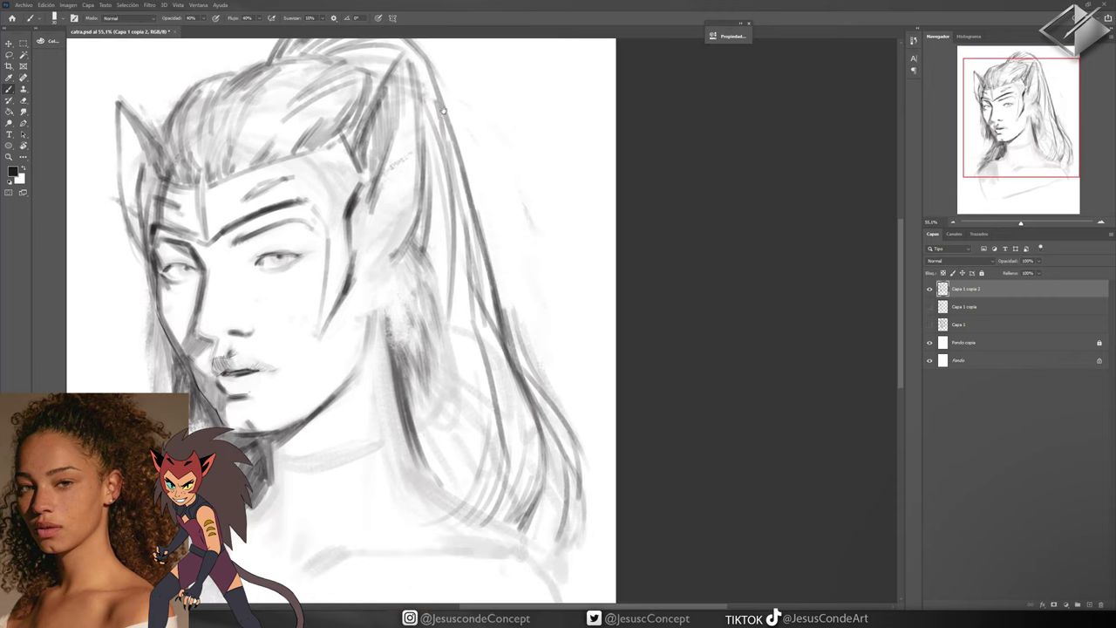
left_click_drag(443, 111, 452, 137)
mouse_move(410, 127)
left_mouse_down()
mouse_move(462, 288)
mouse_move(499, 462)
left_mouse_up()
left_click_drag(393, 261, 462, 383)
Clean the near ear's outer edge and fill the lower hair beside the neck with dark strands
key("e")
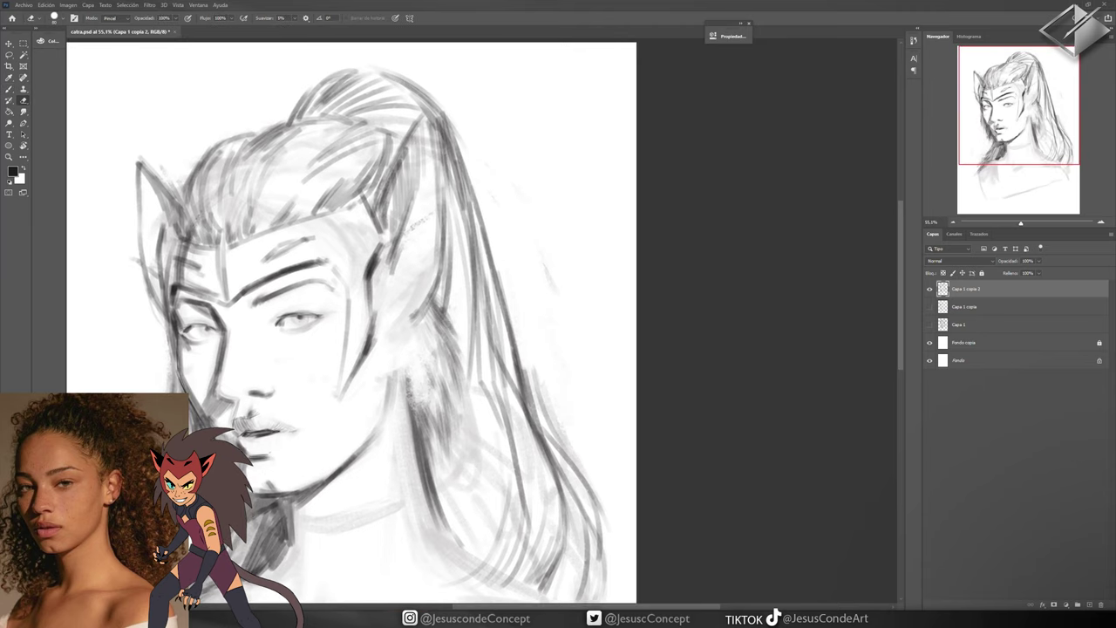
left_click_drag(424, 277, 448, 158)
key("b")
left_click_drag(517, 338, 496, 443)
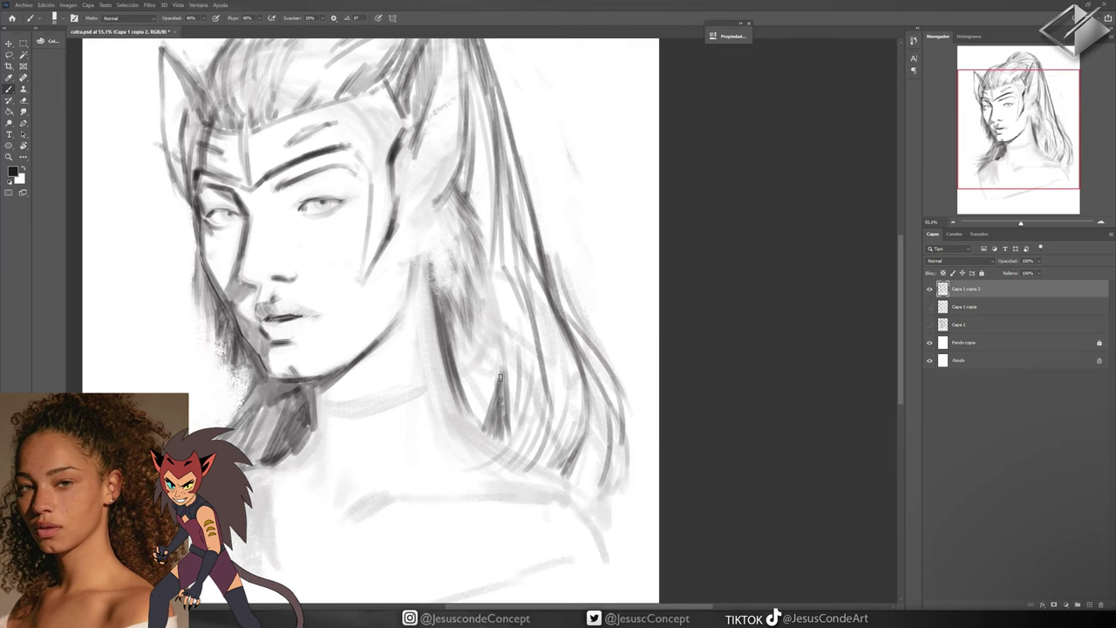
left_click_drag(490, 287, 506, 440)
left_click_drag(453, 299, 467, 408)
left_click_drag(475, 337, 485, 426)
mouse_move(489, 338)
left_mouse_down()
mouse_move(475, 333)
mouse_move(493, 441)
left_mouse_up()
left_click_drag(515, 366, 529, 480)
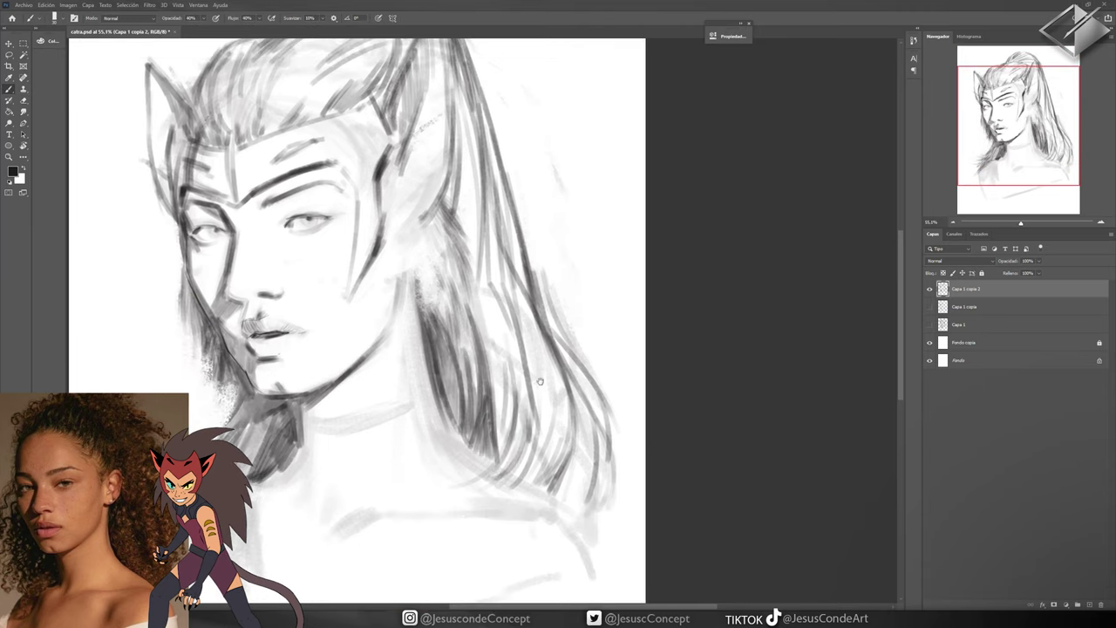
Soften the near ear's inner shading and redraw its front edge from the tip to the headpiece
mouse_move(509, 43)
left_mouse_down()
mouse_move(535, 112)
mouse_move(540, 174)
left_mouse_up()
left_click_drag(466, 149, 445, 176)
key("e")
mouse_move(436, 244)
left_mouse_down()
mouse_move(471, 141)
mouse_move(441, 185)
left_mouse_up()
key("b")
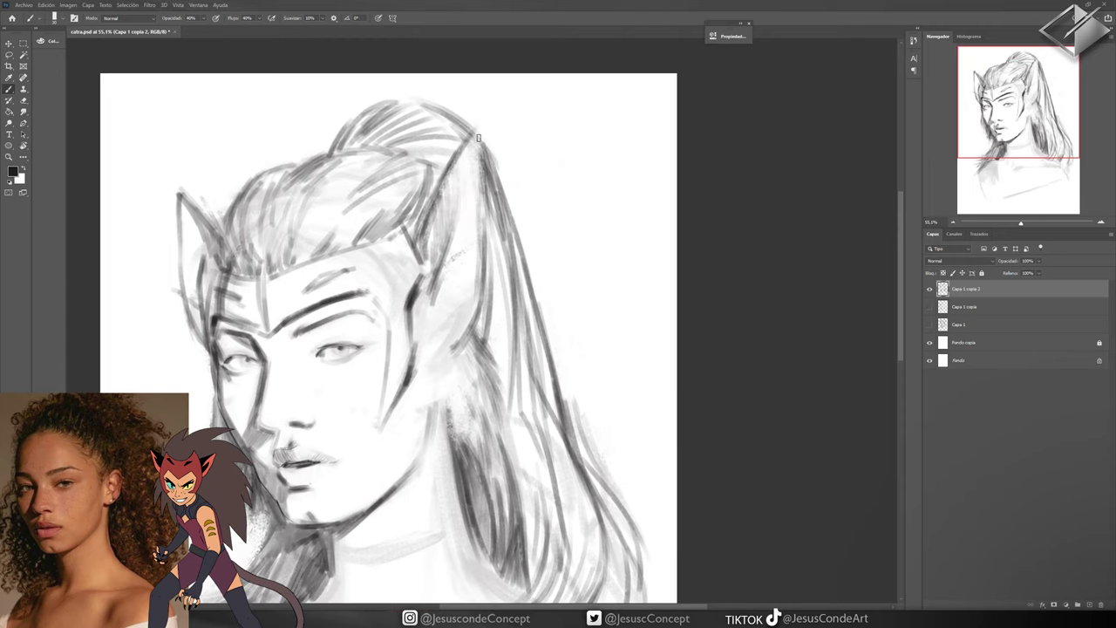
mouse_move(479, 140)
left_mouse_down()
mouse_move(489, 253)
mouse_move(419, 261)
left_mouse_up()
Erase the far ear's old outline and sketch it leaning further outward from the head
key("e")
mouse_move(187, 201)
left_mouse_down()
mouse_move(195, 281)
mouse_move(214, 209)
mouse_move(168, 312)
mouse_move(210, 210)
left_mouse_up()
key("b")
key("e")
key("b")
left_click_drag(166, 218, 165, 167)
key("e")
key("b")
mouse_move(220, 225)
left_mouse_down()
mouse_move(177, 177)
mouse_move(177, 314)
left_mouse_up()
key("e")
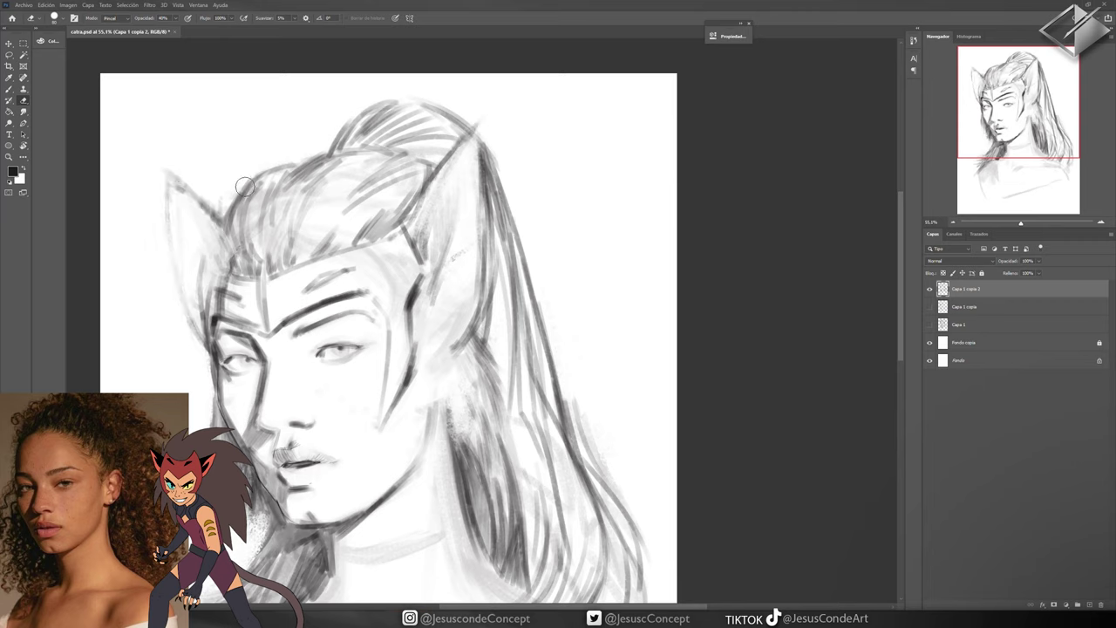
Darken the reshaped far ear's outline from its tip to its base and shade its inner edge
key("b")
mouse_move(171, 173)
left_mouse_down()
mouse_move(179, 323)
mouse_move(203, 371)
left_mouse_up()
key("e")
key("b")
mouse_move(167, 261)
left_mouse_down()
mouse_move(162, 183)
mouse_move(197, 221)
left_mouse_up()
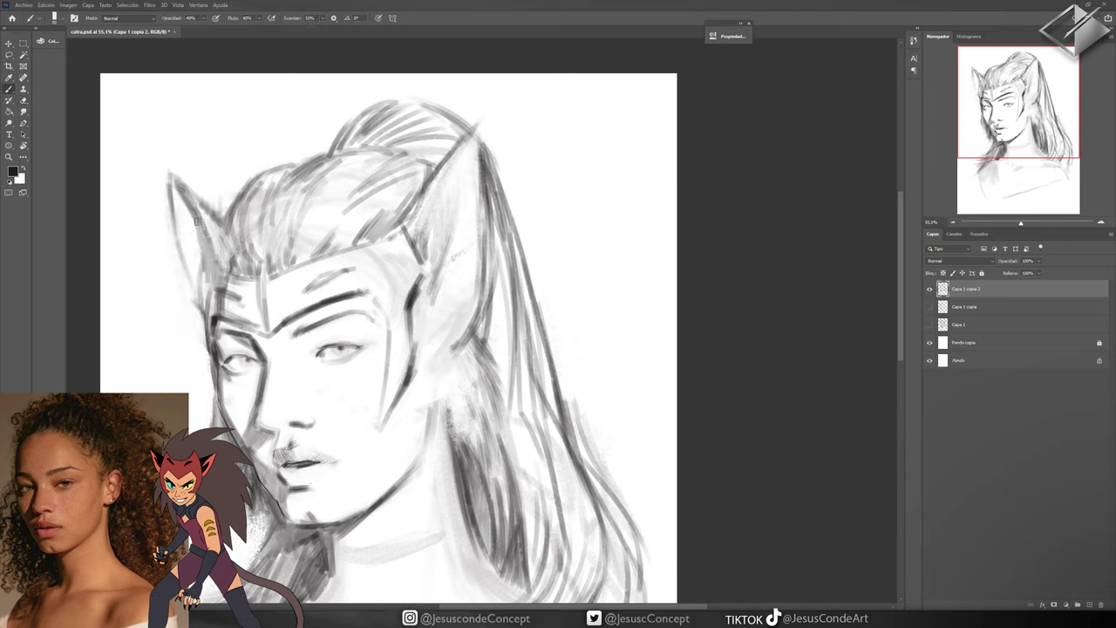
left_click_drag(173, 180, 207, 266)
Strengthen the headpiece's upper edge near the far ear and tidy the hair beside the far cheek and neck
key("e")
mouse_move(241, 314)
left_mouse_down()
mouse_move(203, 295)
mouse_move(248, 198)
left_mouse_up()
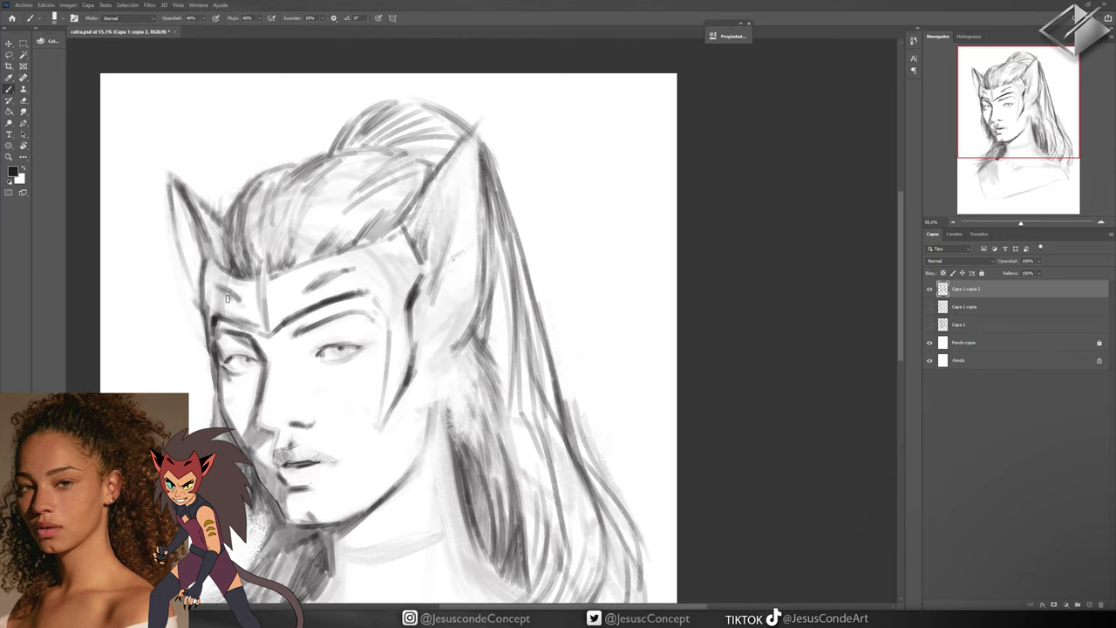
key("e")
left_click_drag(262, 519, 216, 402)
key("b")
left_click_drag(415, 553, 462, 387)
key("e")
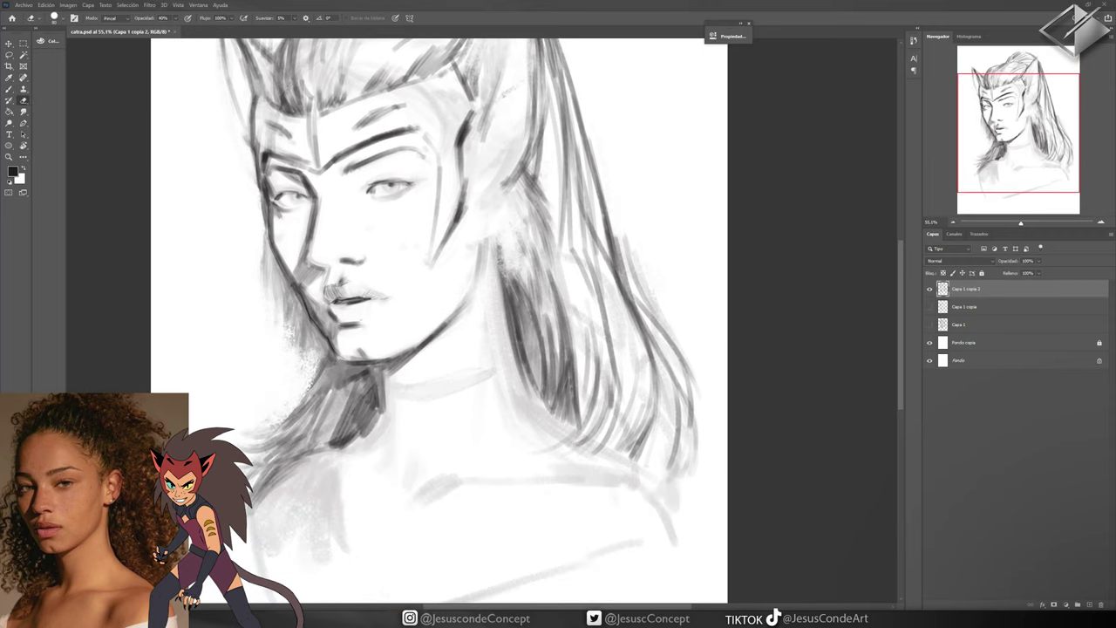
Flip the canvas horizontally and draw the garment's open high collar, angled chest seam and lower edge
key("ctrl+shift+h")
key("b")
scroll(418, 323, "down", 2)
mouse_move(345, 243)
left_mouse_down()
mouse_move(360, 278)
mouse_move(398, 293)
left_mouse_up()
left_click_drag(402, 301, 425, 367)
left_click_drag(445, 302, 435, 385)
mouse_move(404, 303)
left_mouse_down()
mouse_move(427, 381)
mouse_move(455, 422)
left_mouse_up()
mouse_move(415, 479)
left_mouse_down()
mouse_move(449, 434)
mouse_move(413, 490)
left_mouse_up()
left_click_drag(530, 463, 461, 425)
left_click_drag(234, 435, 436, 493)
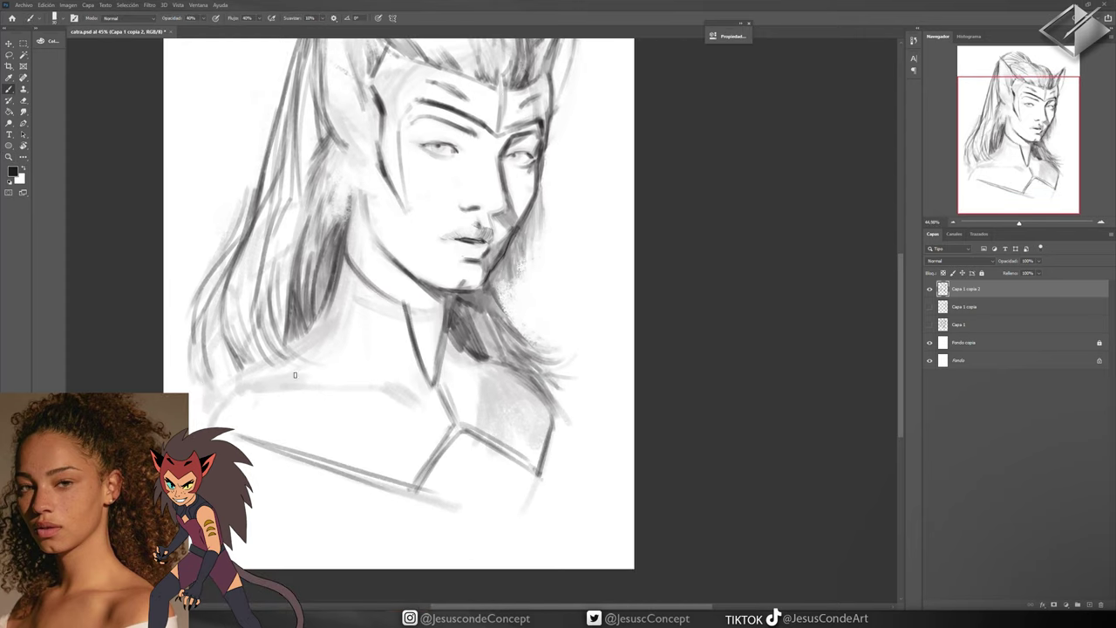
Draw both shoulder edges of the garment and add its lower chest lines
left_click_drag(190, 370, 246, 438)
left_click_drag(558, 434, 549, 381)
left_click_drag(488, 295, 541, 364)
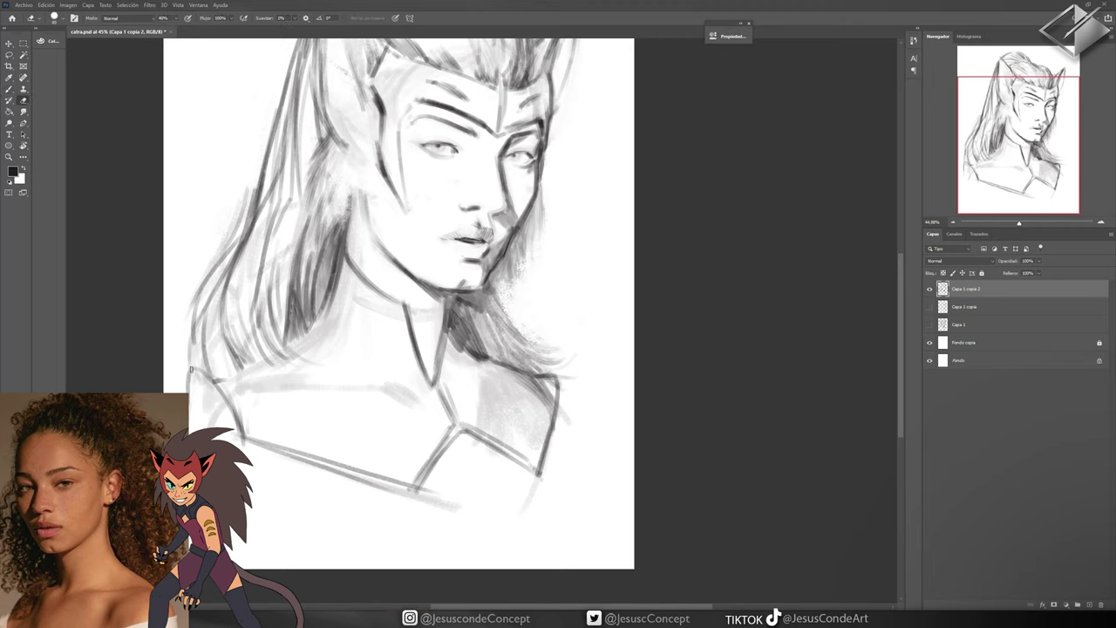
mouse_move(190, 370)
left_mouse_down()
mouse_move(240, 427)
mouse_move(515, 522)
mouse_move(539, 471)
left_mouse_up()
left_click_drag(331, 468, 338, 407)
scroll(567, 349, "up", 3)
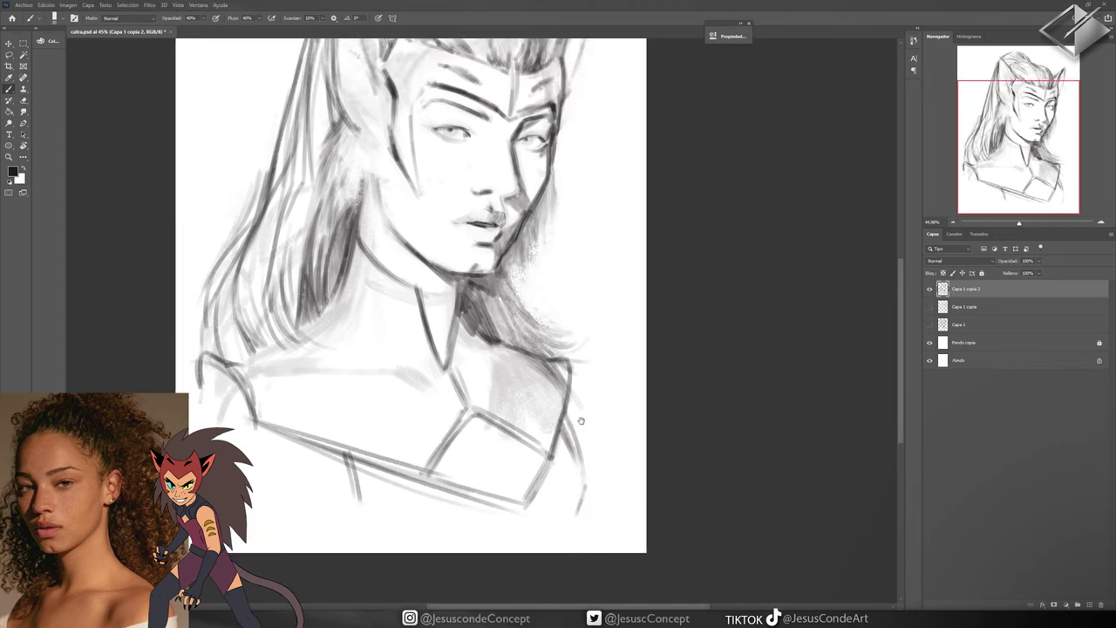
Flip the canvas back horizontally and add a new layer beneath the locked line layer
key("v")
key("ctrl+shift+h")
key("h")
key("9")
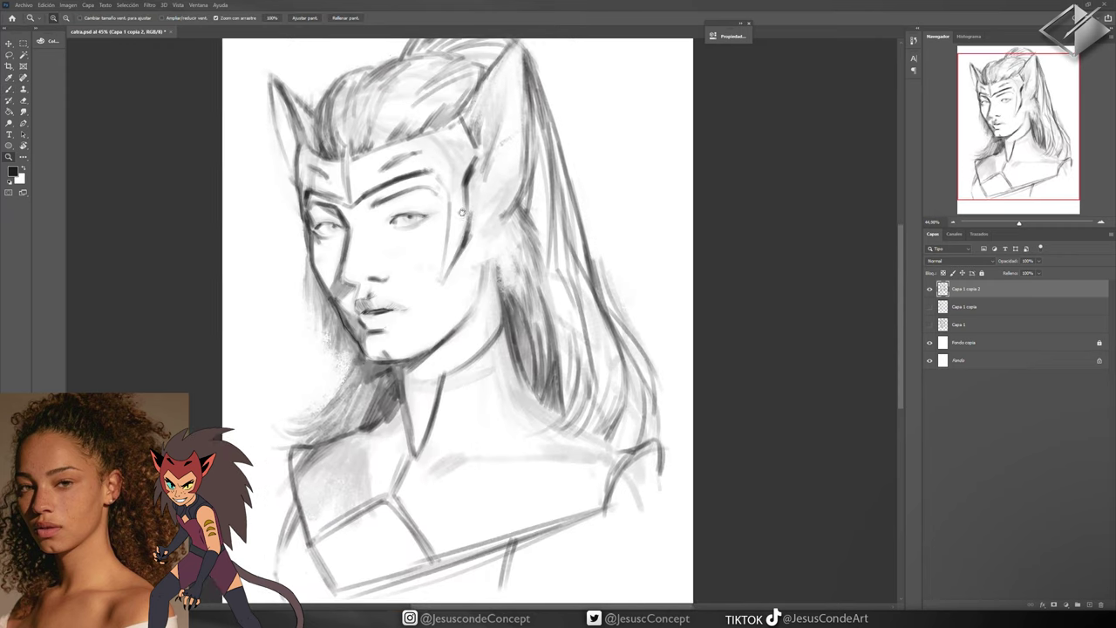
left_click(960, 261)
left_click(946, 308)
key("ctrl+shift+alt+n")
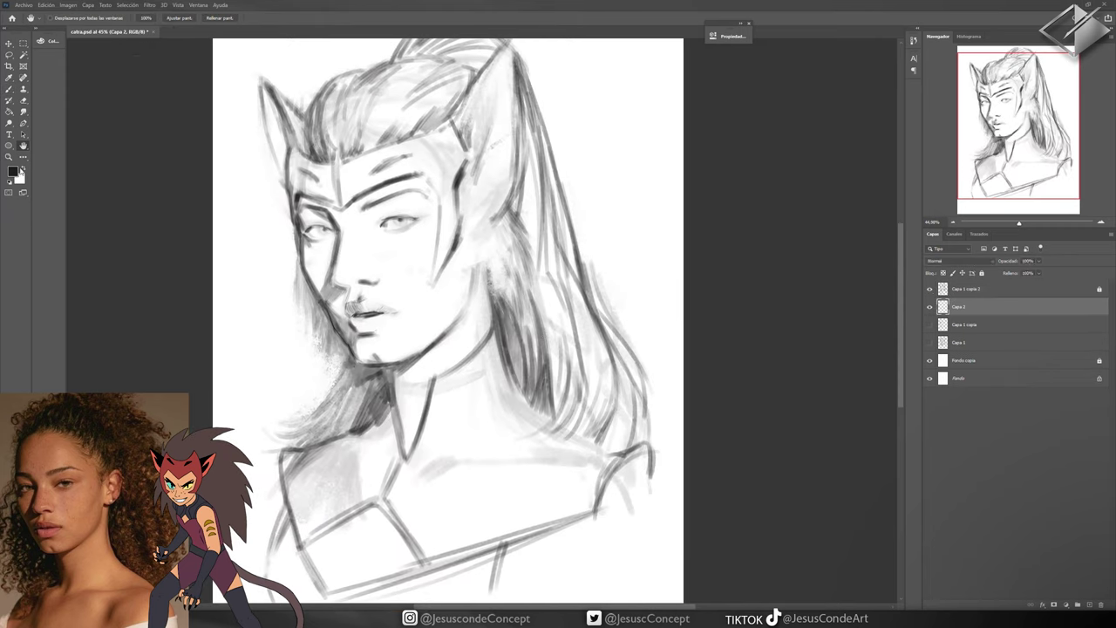
Fill the face, neck and both ears with a flat greyish brown at 100% brush opacity, erasing any spill
key("b")
left_click(210, 140)
key("Return")
key("0")
mouse_move(406, 294)
left_mouse_down()
mouse_move(375, 262)
mouse_move(427, 235)
mouse_move(357, 288)
mouse_move(444, 215)
mouse_move(410, 323)
mouse_move(375, 348)
mouse_move(453, 218)
mouse_move(399, 246)
mouse_move(327, 336)
mouse_move(349, 205)
mouse_move(305, 157)
mouse_move(429, 368)
mouse_move(410, 384)
mouse_move(419, 445)
mouse_move(390, 392)
mouse_move(345, 170)
mouse_move(320, 241)
left_mouse_up()
mouse_move(453, 174)
left_mouse_down()
mouse_move(471, 262)
mouse_move(485, 206)
mouse_move(504, 236)
left_mouse_up()
left_click_drag(287, 279, 258, 209)
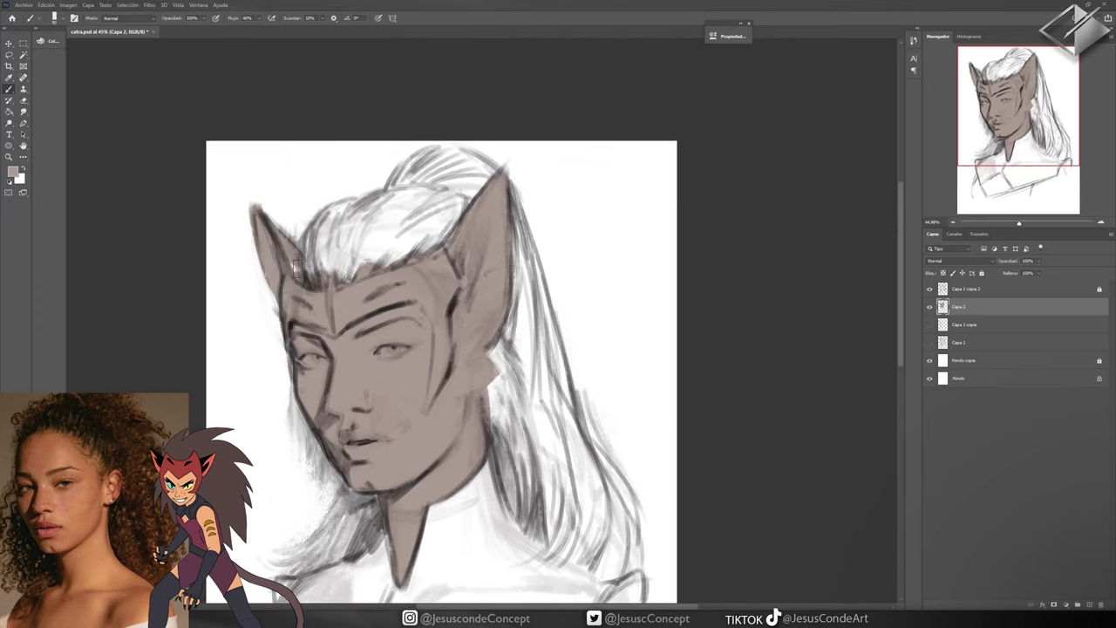
key("e")
left_click_drag(241, 250, 251, 210)
key("b")
Add a new layer below the skin layer and block in grey hair behind the near ear and over the crown
key("ctrl+shift+alt+n")
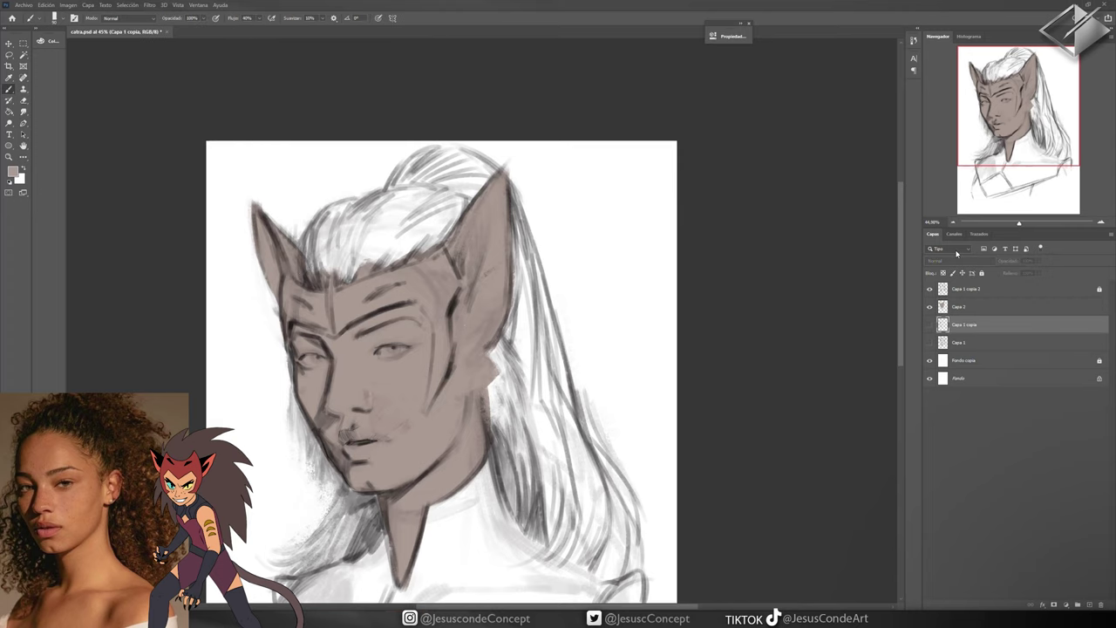
mouse_move(515, 345)
left_mouse_down()
mouse_move(493, 423)
mouse_move(502, 213)
mouse_move(572, 445)
left_mouse_up()
left_click_drag(562, 392, 523, 523)
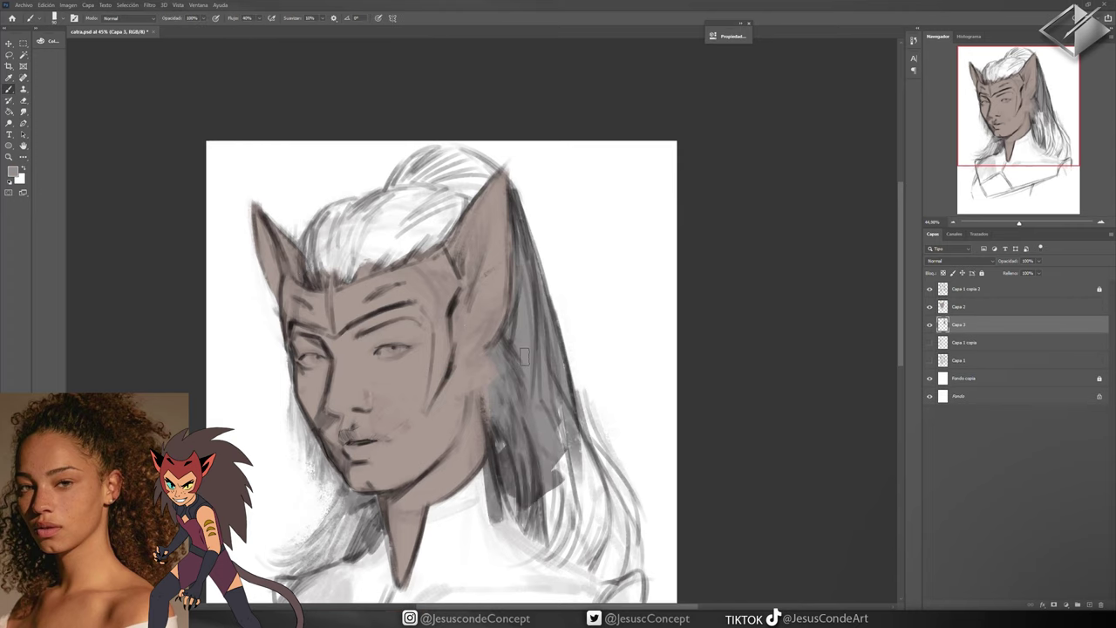
mouse_move(462, 205)
left_mouse_down()
mouse_move(332, 261)
mouse_move(357, 220)
left_mouse_up()
Extend the canvas upward above the head with the Crop tool
key("c")
left_click_drag(441, 141, 441, 94)
key("Return")
key("b")
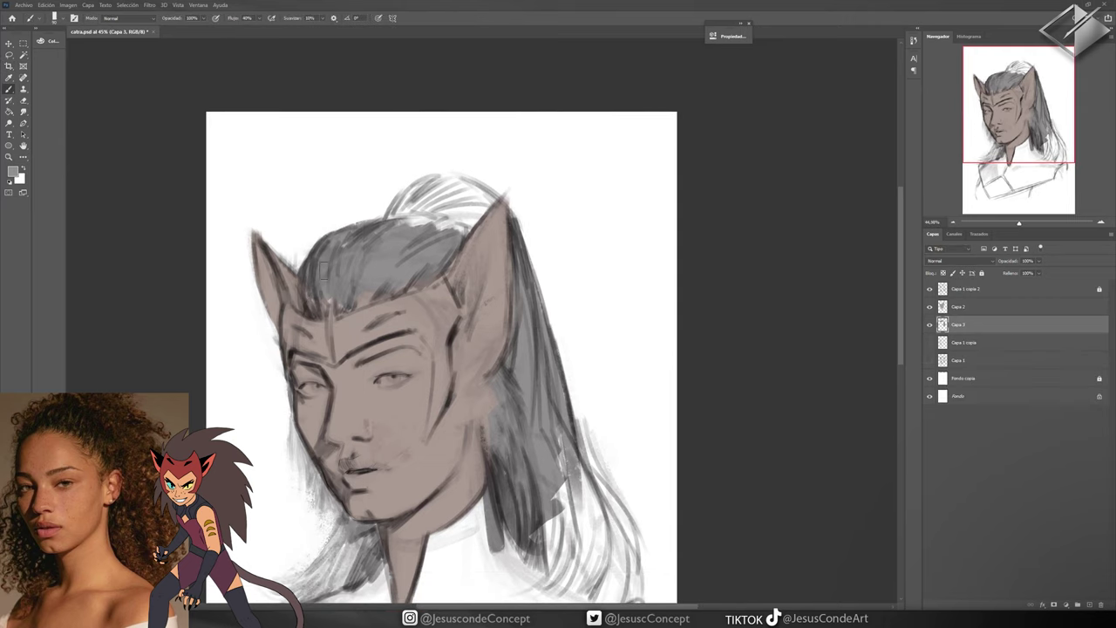
Fill the ponytail, the lower hair and the locks beneath the chin with flat grey
mouse_move(393, 218)
left_mouse_down()
mouse_move(471, 183)
mouse_move(478, 192)
mouse_move(456, 56)
left_mouse_up()
left_click_drag(567, 305, 533, 480)
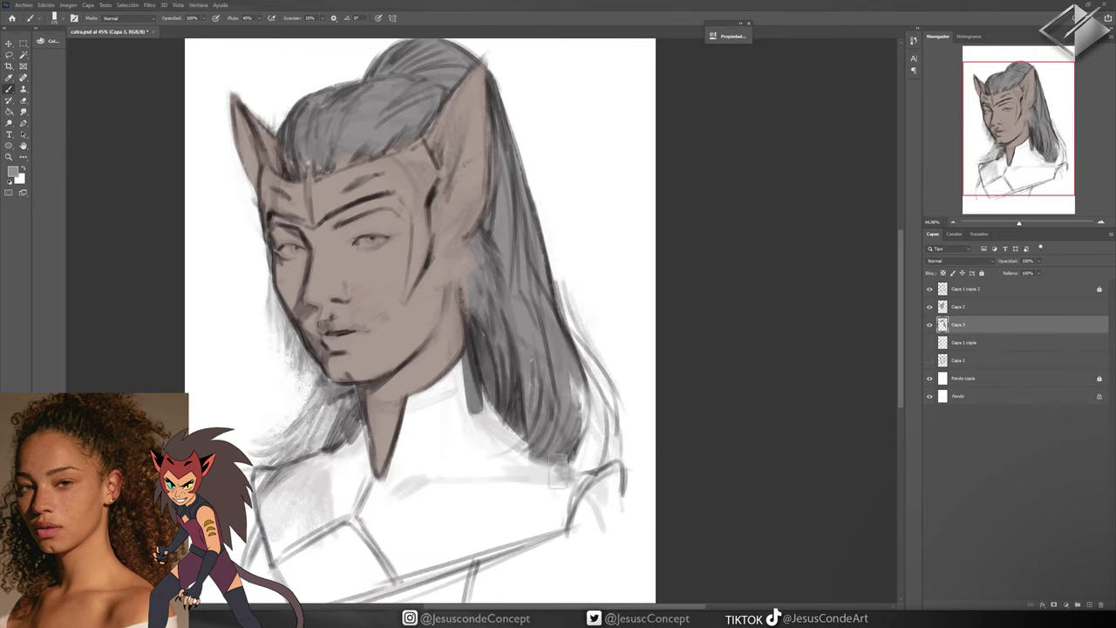
mouse_move(610, 489)
left_mouse_down()
mouse_move(563, 296)
mouse_move(523, 236)
left_mouse_up()
left_click_drag(302, 286, 303, 310)
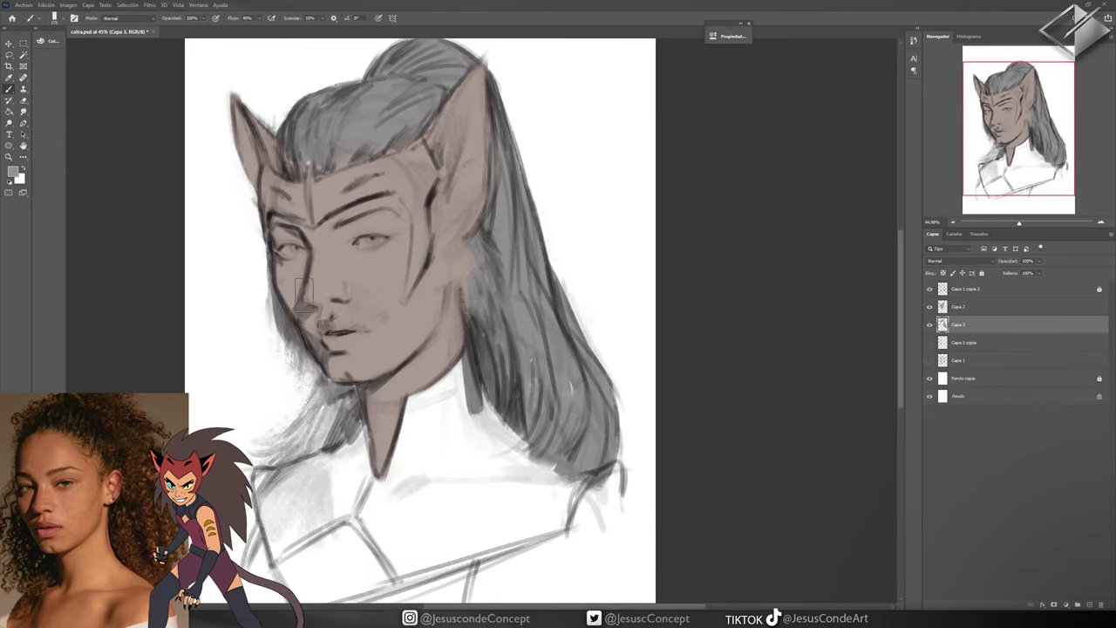
left_click_drag(348, 377, 261, 471)
left_click_drag(331, 454, 249, 572)
left_click_drag(374, 428, 336, 475)
Add a new layer above the hair, choose a near-black colour and start filling the garment's chest
key("ctrl+shift+alt+n")
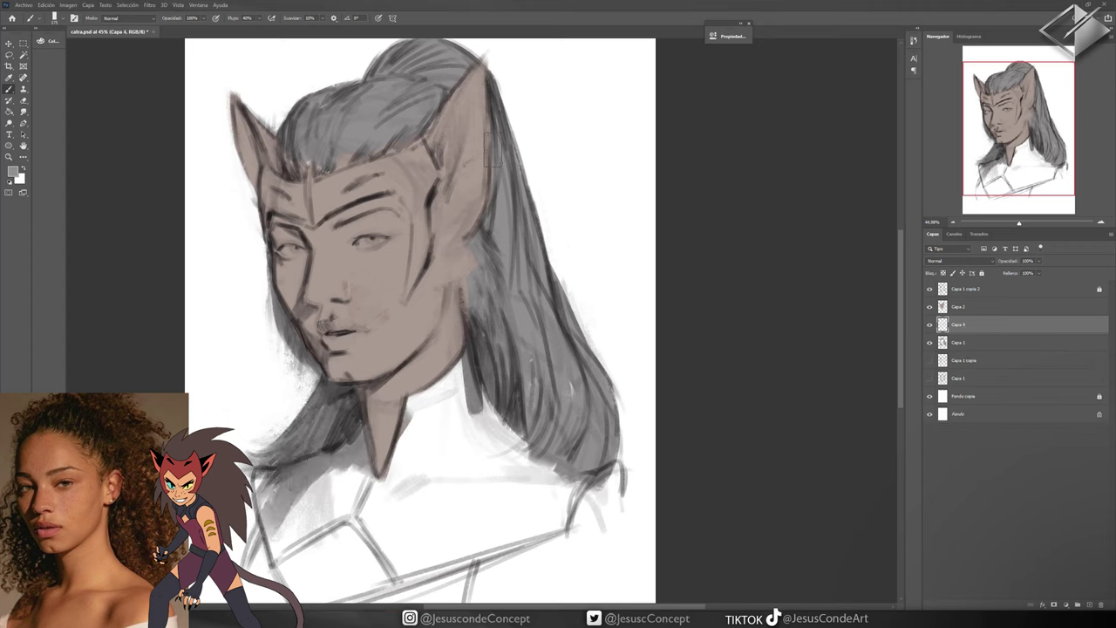
key("i")
left_click(12, 170)
left_click(342, 78)
key("b")
left_click_drag(410, 453, 484, 523)
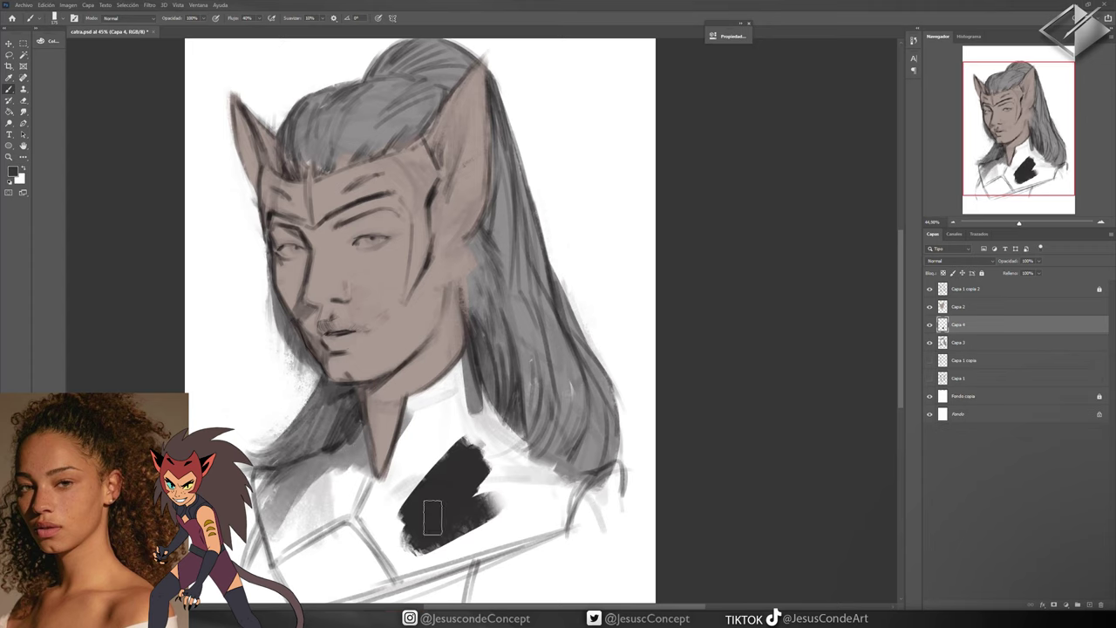
mouse_move(436, 444)
left_mouse_down()
mouse_move(375, 559)
mouse_move(550, 515)
left_mouse_up()
left_click_drag(443, 544, 550, 488)
Move the garment layer above the skin layer and fill the collar, chest and shoulders with near-black
mouse_move(410, 410)
left_mouse_down()
mouse_move(366, 515)
mouse_move(393, 471)
left_mouse_up()
key("ctrl+bracketright")
mouse_move(427, 384)
left_mouse_down()
mouse_move(488, 436)
mouse_move(423, 379)
mouse_move(476, 340)
mouse_move(576, 482)
left_mouse_up()
left_click_drag(373, 438, 358, 497)
mouse_move(349, 417)
left_mouse_down()
mouse_move(341, 516)
mouse_move(403, 580)
left_mouse_up()
left_click_drag(397, 581, 541, 534)
mouse_move(347, 493)
left_mouse_down()
mouse_move(282, 547)
mouse_move(311, 533)
left_mouse_up()
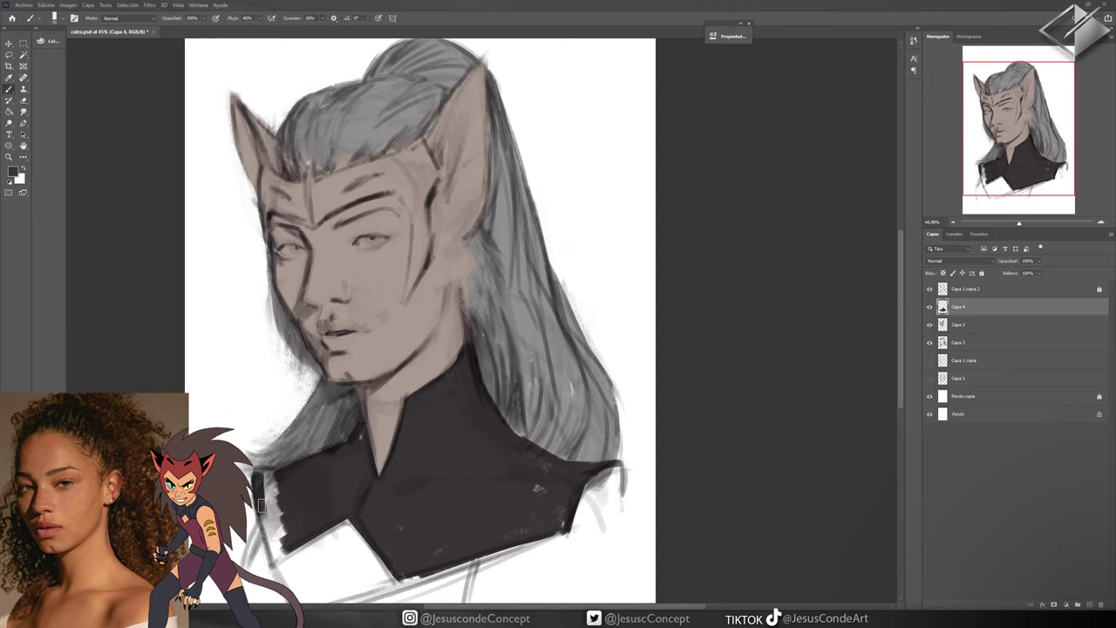
mouse_move(260, 504)
left_mouse_down()
mouse_move(275, 541)
mouse_move(261, 497)
left_mouse_up()
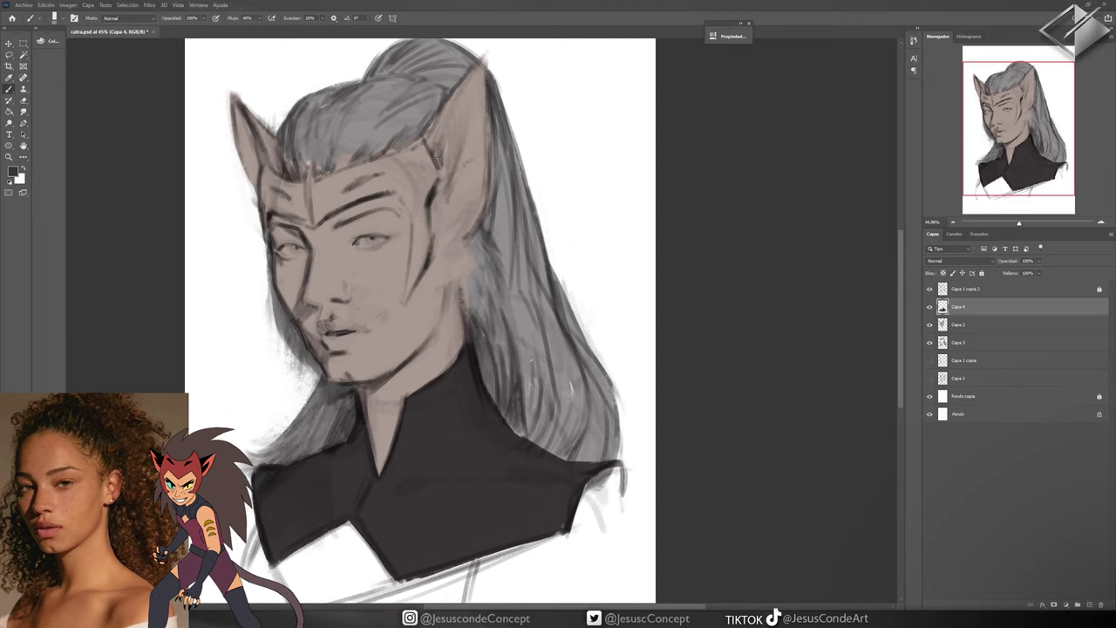
Paint near-black fur on the tips and inner edges of both cat ears
left_click_drag(445, 190, 442, 282)
left_click_drag(485, 162, 471, 253)
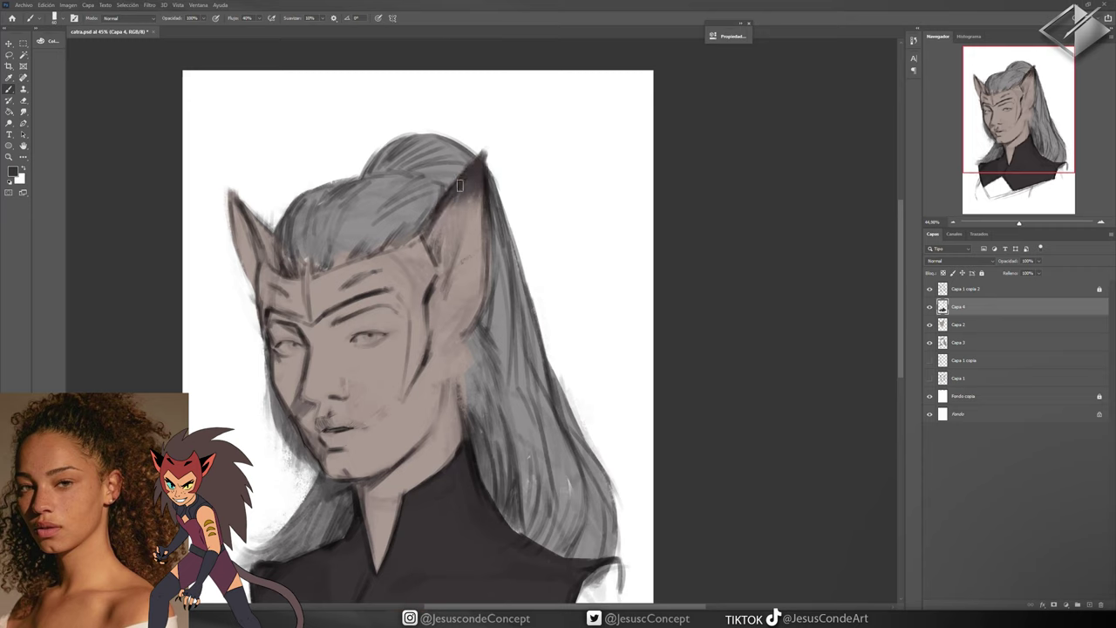
left_click_drag(460, 185, 429, 246)
left_click_drag(476, 185, 462, 226)
left_click_drag(237, 197, 270, 262)
left_click_drag(278, 275, 263, 241)
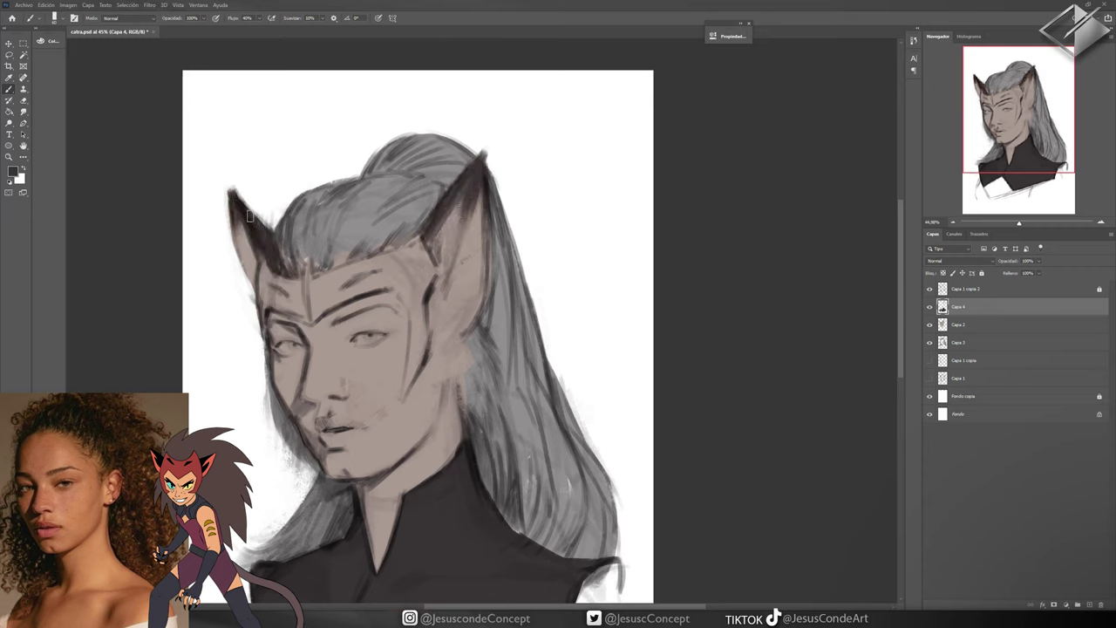
Blend the near-black fur into the skin tone on both ears at 20% brush opacity and save the file
mouse_move(478, 180)
left_mouse_down()
mouse_move(485, 279)
mouse_move(437, 289)
left_mouse_up()
key("2")
mouse_move(441, 227)
left_mouse_down()
mouse_move(458, 195)
mouse_move(367, 261)
mouse_move(436, 296)
mouse_move(419, 362)
left_mouse_up()
left_click_drag(306, 256, 281, 277)
key("ctrl+s")
left_click_drag(396, 224, 424, 182)
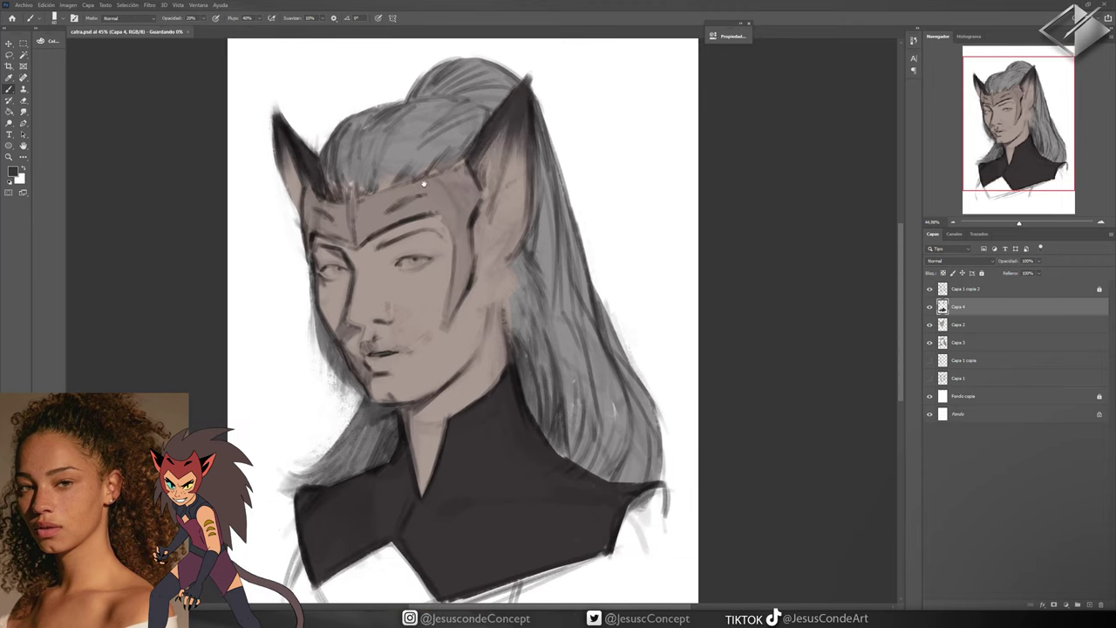
Choose a muted purple, add a new layer above the garment and fill the headpiece's brow band and side piece
key("F6")
left_click(191, 149)
left_click(322, 64)
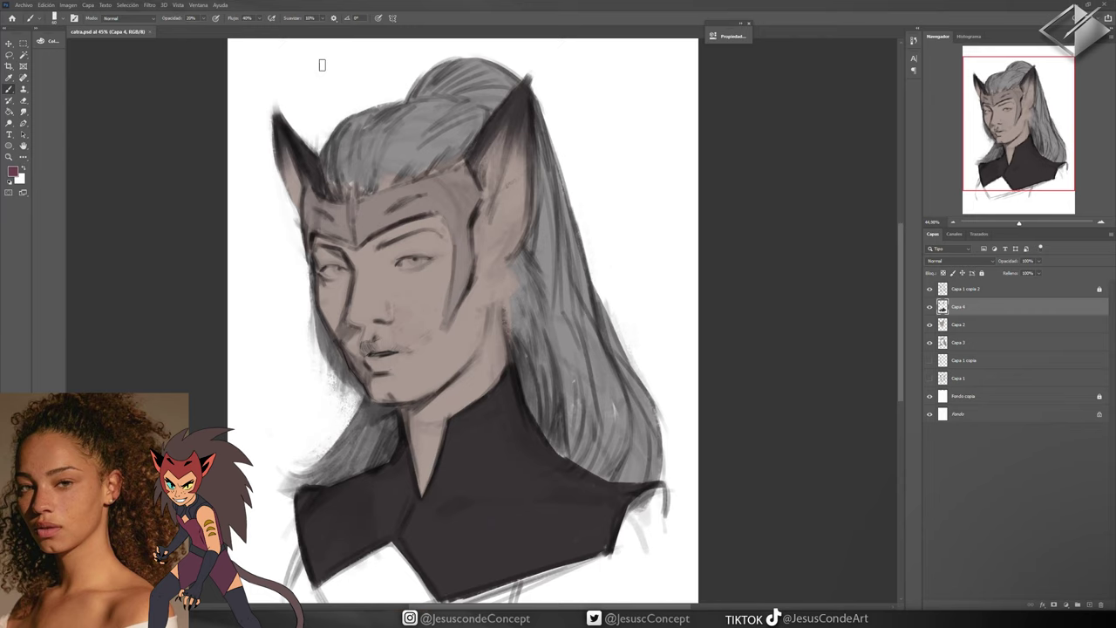
key("ctrl+shift+alt+n")
mouse_move(358, 214)
left_mouse_down()
mouse_move(430, 192)
mouse_move(353, 225)
mouse_move(362, 207)
left_mouse_up()
key("0")
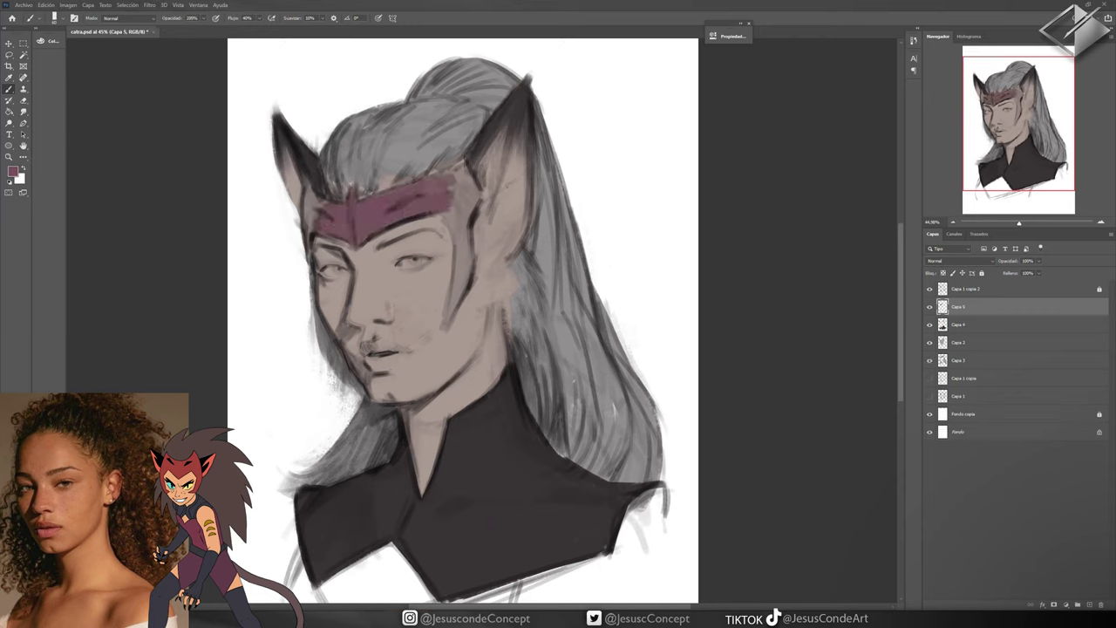
left_click_drag(465, 168, 442, 332)
key("0")
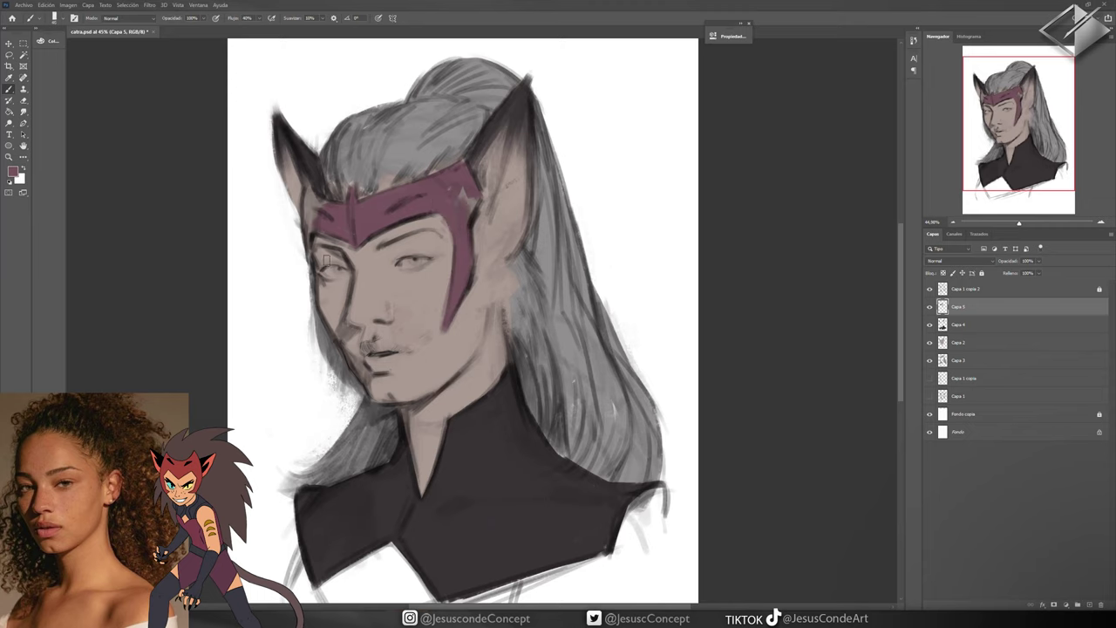
Add a new layer beneath the hair and fill the lower garment below the black chest piece with the same purple
left_click(971, 379)
key("ctrl+shift+alt+n")
scroll(454, 349, "down", 3)
left_click_drag(278, 478, 287, 580)
left_click_drag(292, 497, 324, 571)
mouse_move(287, 478)
left_mouse_down()
mouse_move(324, 521)
mouse_move(541, 463)
mouse_move(554, 407)
mouse_move(437, 523)
mouse_move(583, 437)
left_mouse_up()
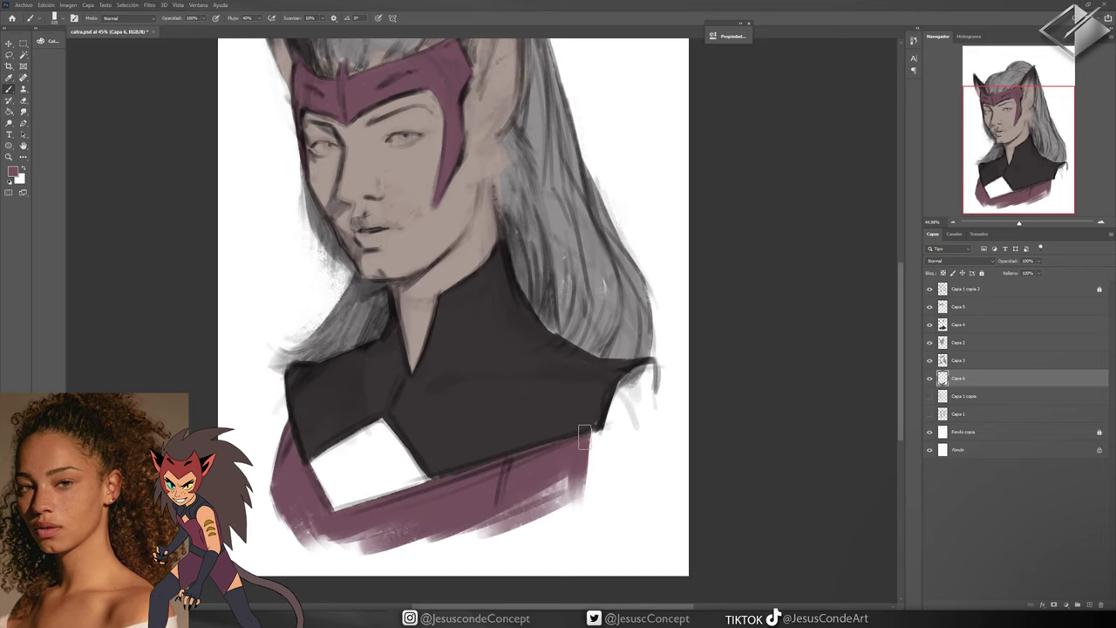
Fill the chest opening with skin tone on another new layer, and make the sketch line layer active for erasing
key("ctrl+shift+alt+n")
left_click_drag(331, 476, 410, 471)
scroll(453, 349, "up", 2)
left_click(964, 289)
key("e")
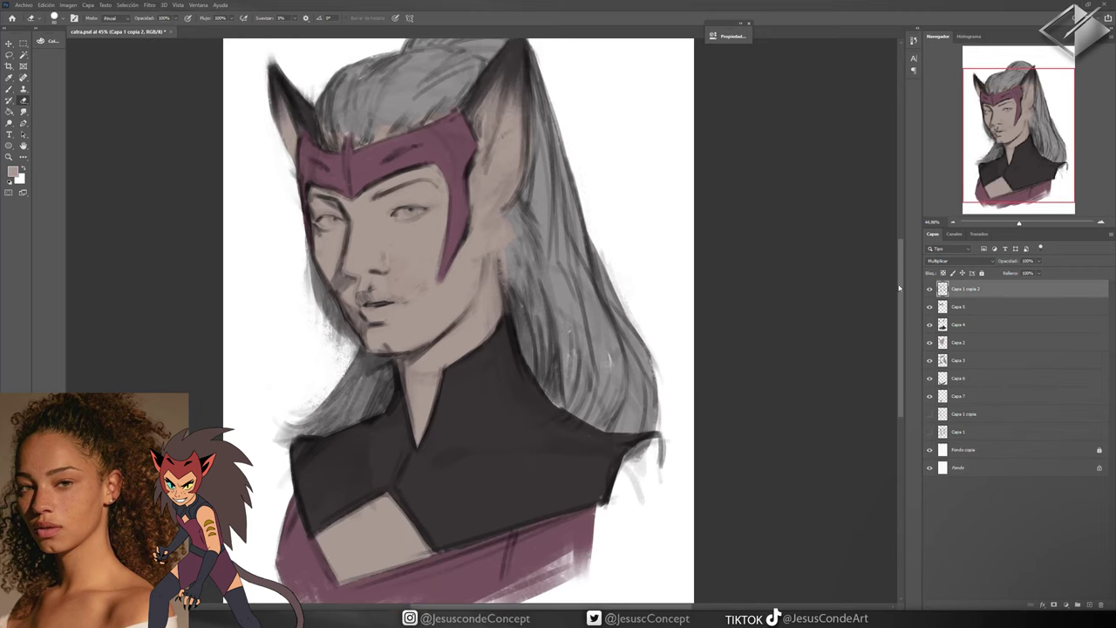
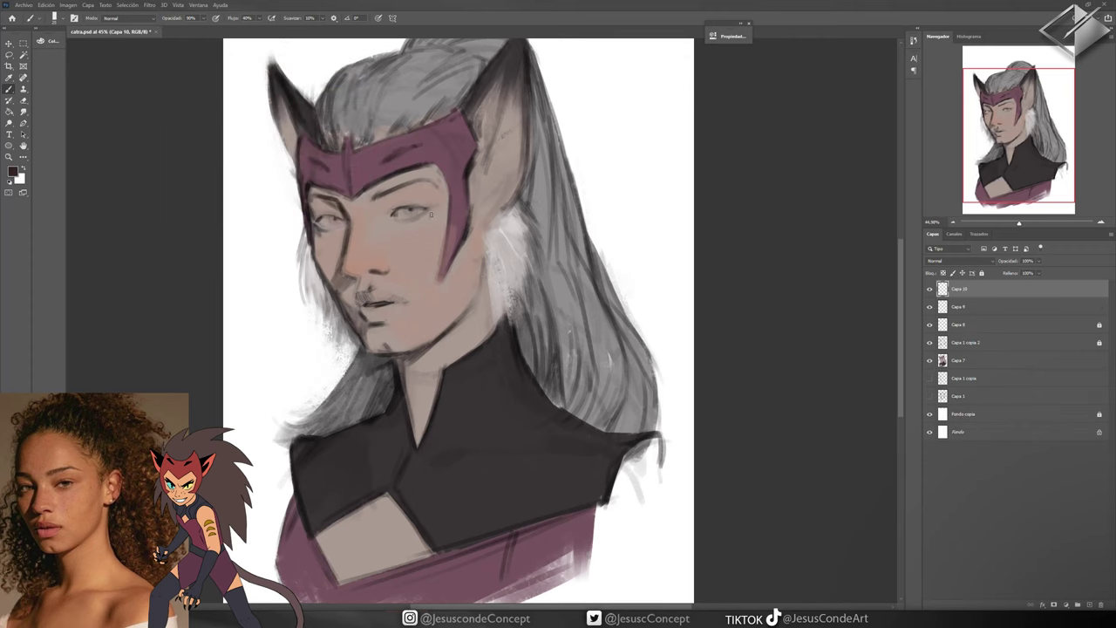
Paint brown shadows around the eyes, along the nose and down the face's shadow side, and set the layer opacity to 80%
mouse_move(395, 206)
left_mouse_down()
mouse_move(427, 211)
mouse_move(398, 223)
mouse_move(443, 262)
left_mouse_up()
left_click_drag(335, 285, 340, 262)
mouse_move(338, 222)
left_mouse_down()
mouse_move(333, 277)
mouse_move(317, 281)
mouse_move(323, 231)
mouse_move(316, 256)
mouse_move(359, 327)
mouse_move(382, 341)
mouse_move(373, 349)
mouse_move(412, 353)
mouse_move(480, 297)
left_mouse_up()
key("v")
key("8")
Shade the neck beneath the chin, the skin beside the headpiece and both inner ears with reddish brown
key("b")
mouse_move(436, 326)
left_mouse_down()
mouse_move(406, 353)
mouse_move(415, 436)
left_mouse_up()
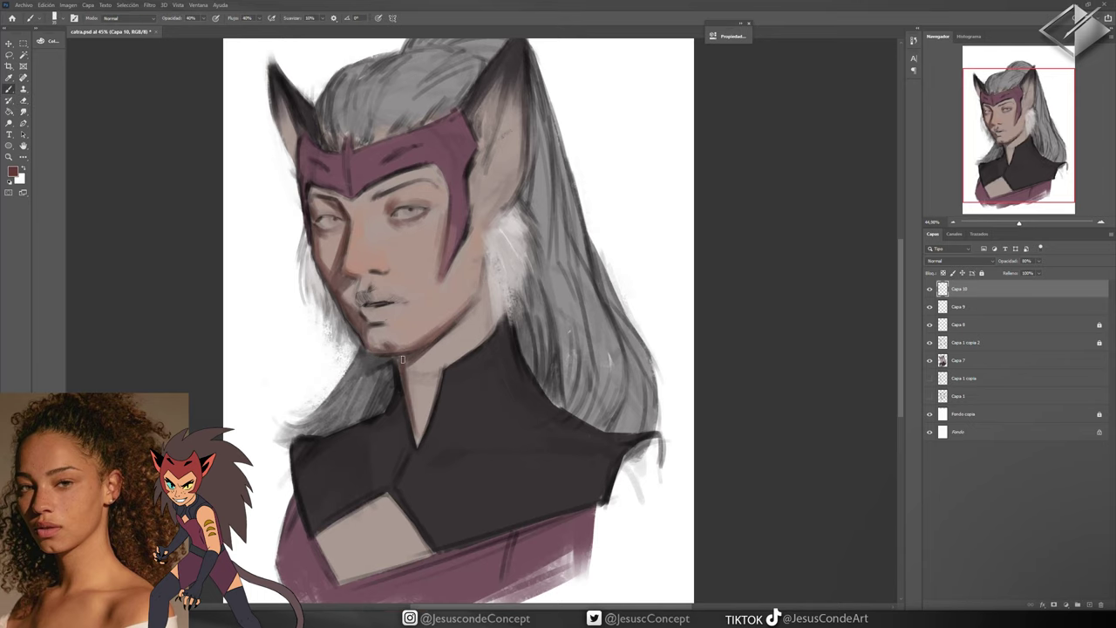
left_click_drag(402, 359, 413, 440)
left_click_drag(478, 263, 438, 278)
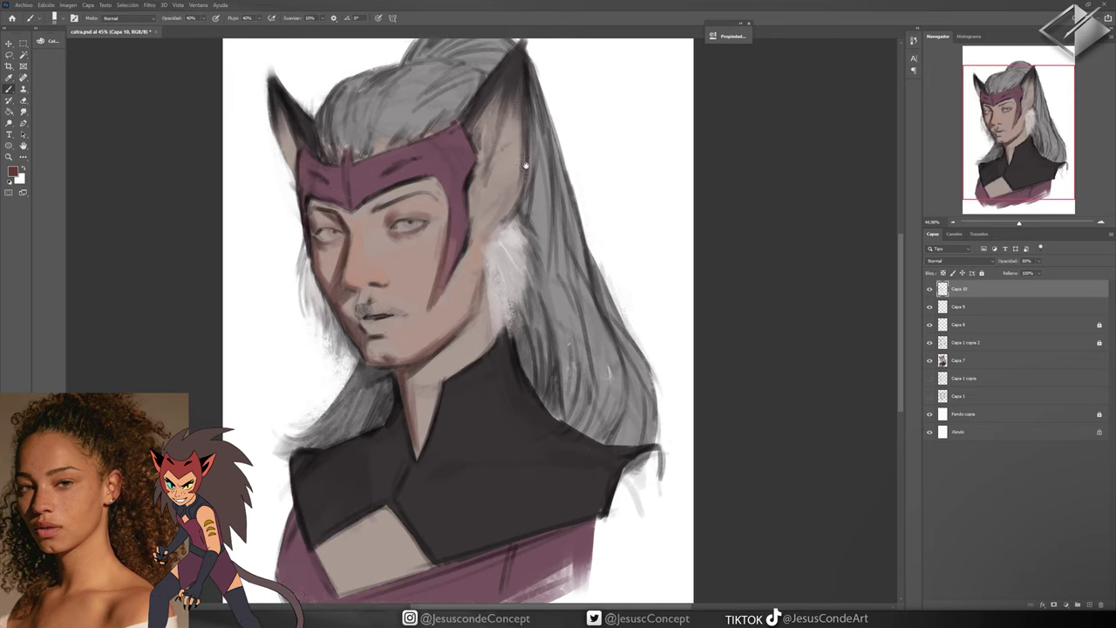
mouse_move(525, 164)
left_mouse_down()
mouse_move(537, 225)
mouse_move(510, 262)
left_mouse_up()
left_click_drag(528, 218, 501, 301)
mouse_move(299, 237)
left_mouse_down()
mouse_move(311, 259)
mouse_move(316, 230)
left_mouse_up()
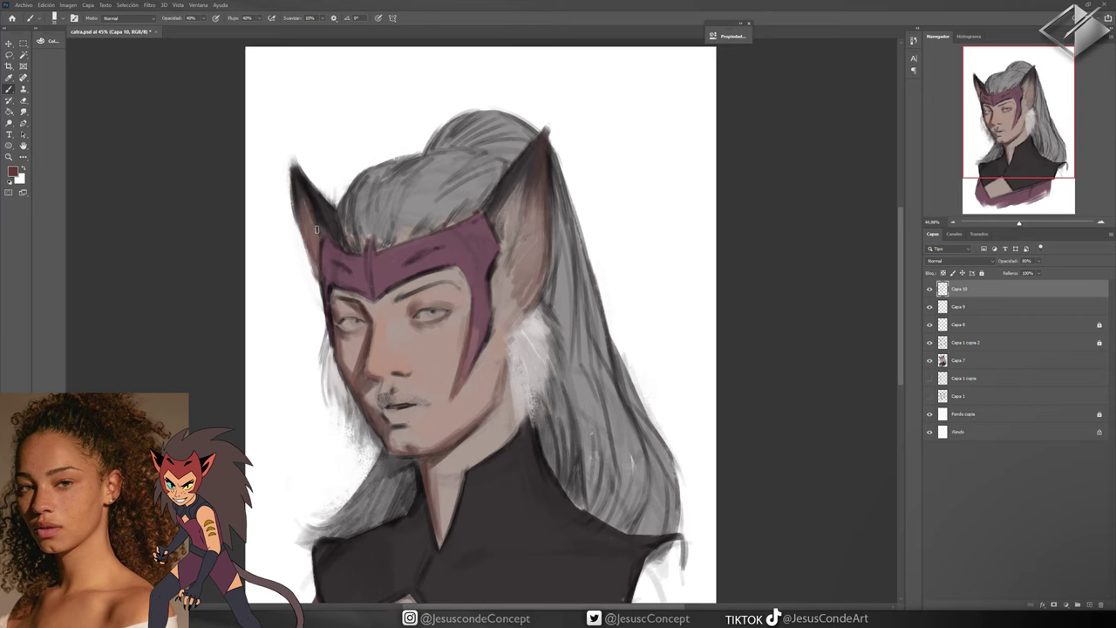
Add a new layer, darken the mouth with a brownish tone and set the layer opacity to 60%
key("0")
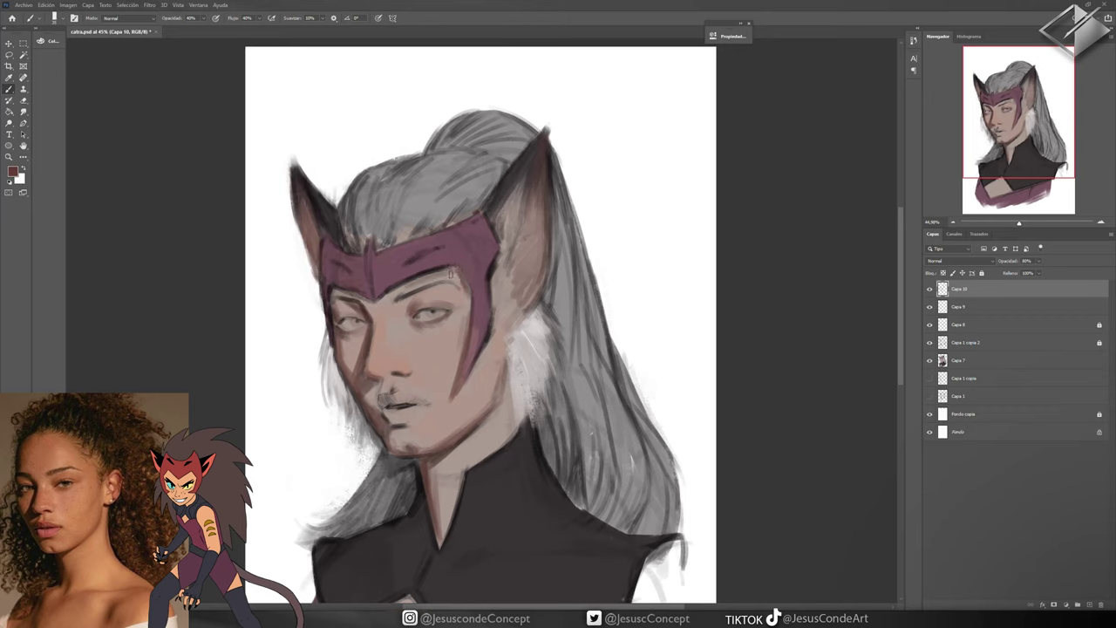
left_click(458, 278, "alt")
key("ctrl+shift+alt+n")
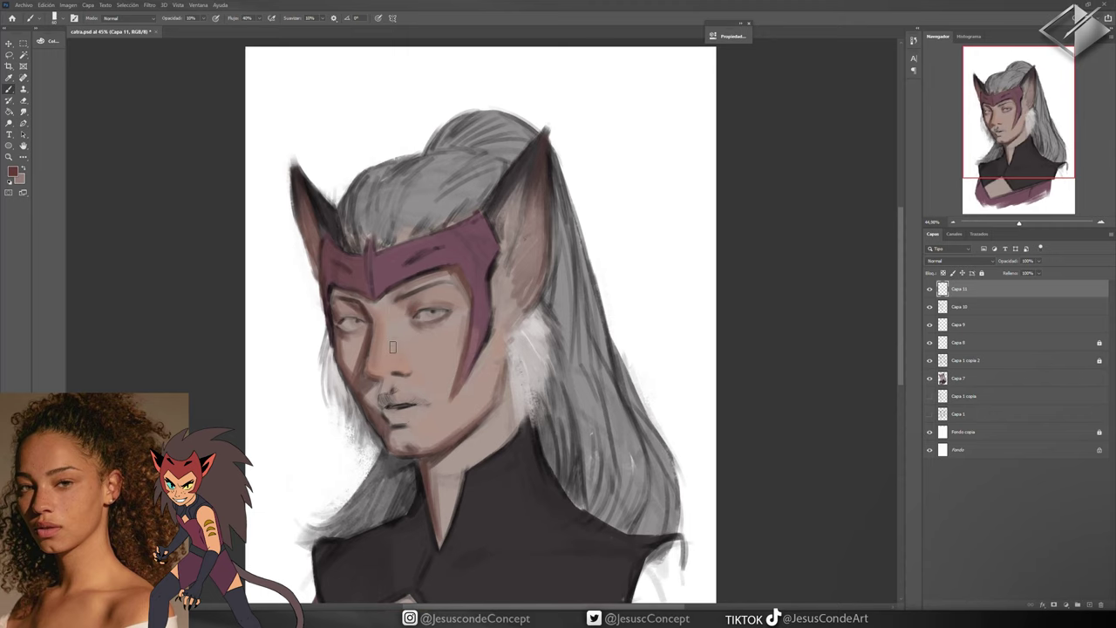
scroll(400, 355, "down", 1)
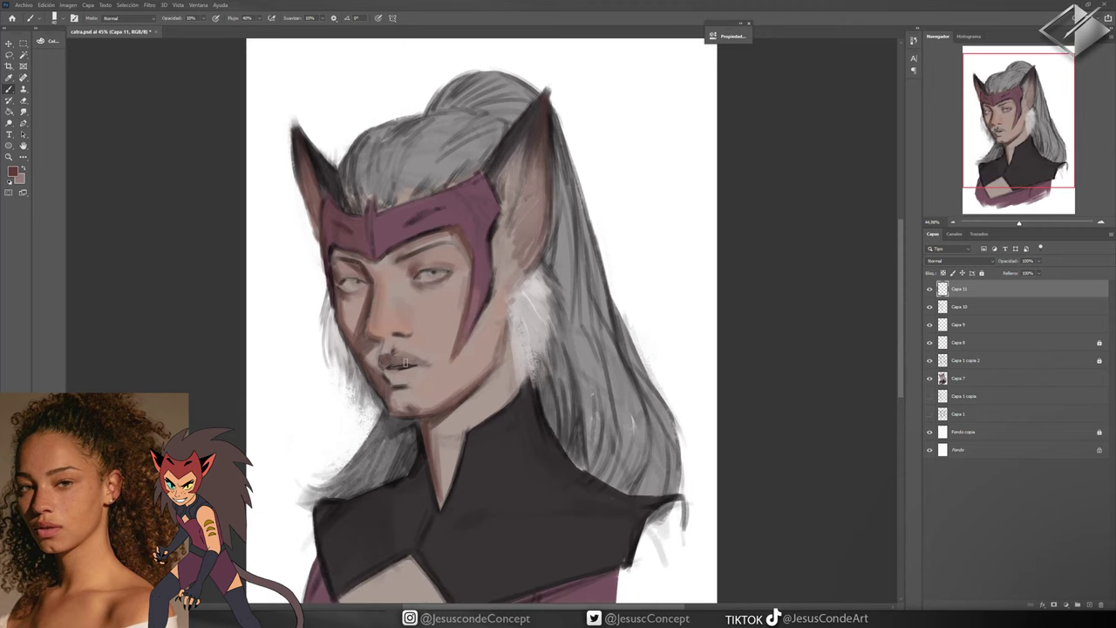
key("h")
key("6")
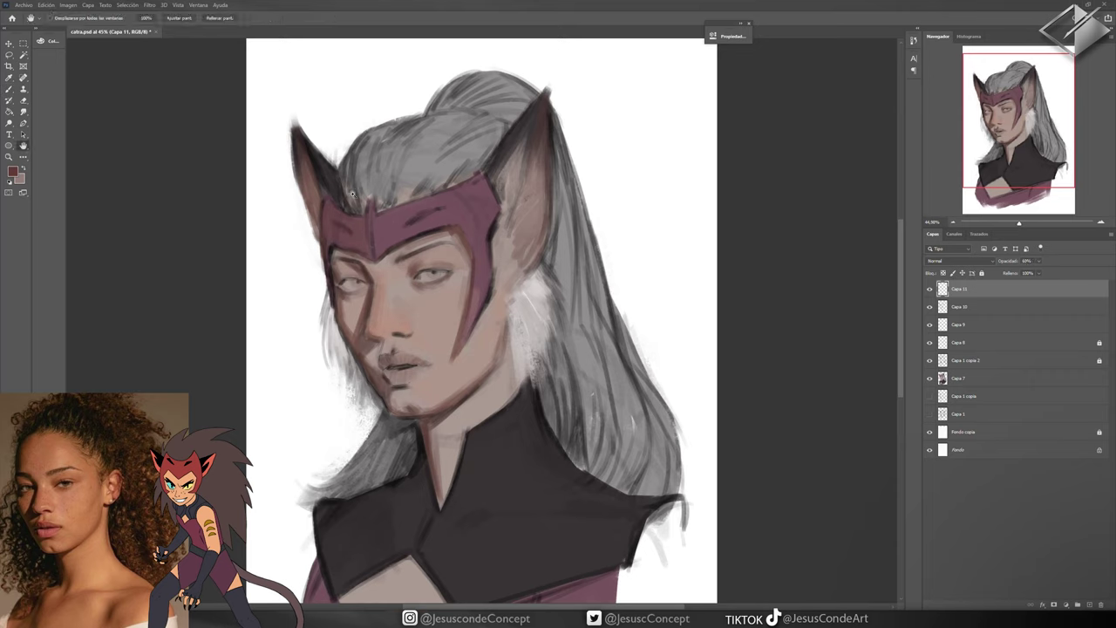
Add new layers, choose a deep red and tint the lips with it
key("ctrl+shift+alt+n")
key("ctrl+shift+alt+n")
left_click(12, 171)
left_click(338, 75)
key("b")
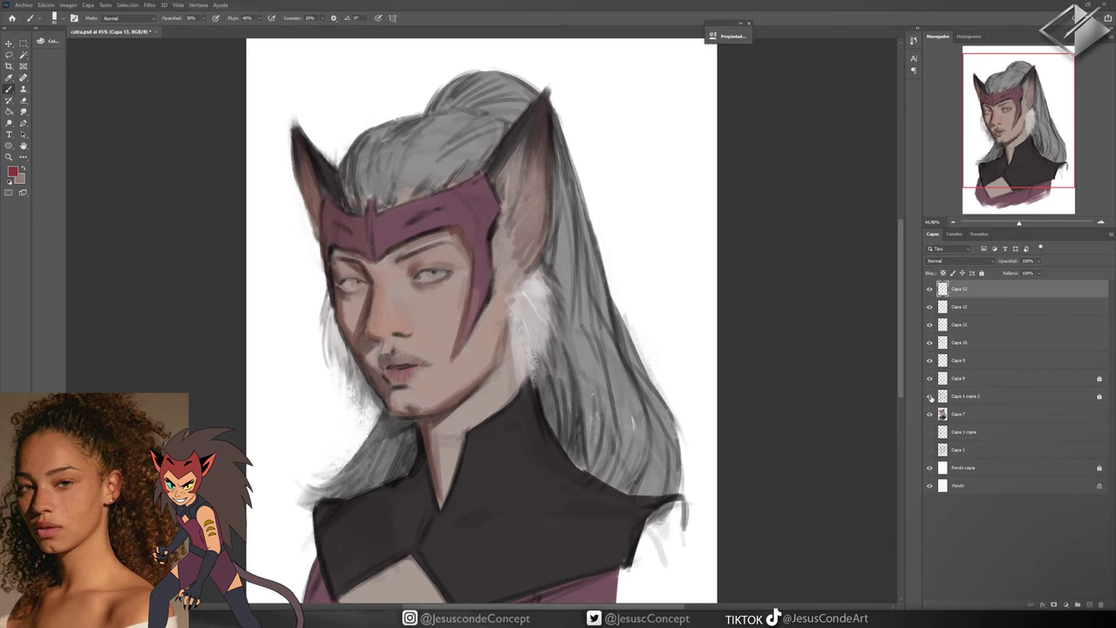
Merge the four newest shading layers down into Capa 9
key("Delete")
key("Delete")
key("Delete")
key("Delete")
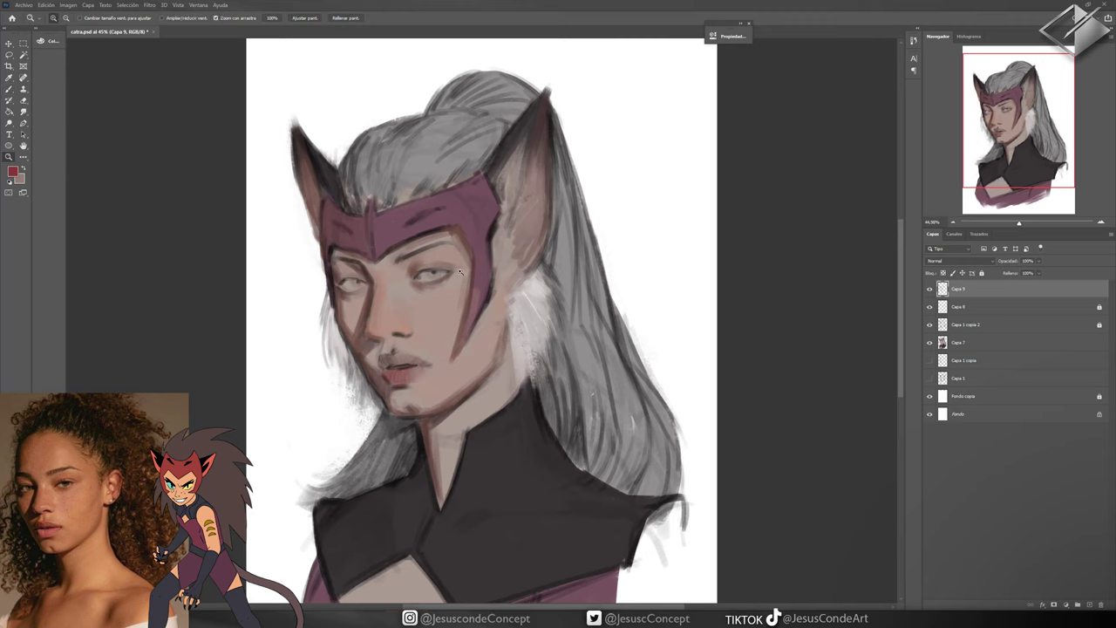
Sample a shadow brown from the face, add a new layer and shade around the nose and upper lip at 20% opacity
left_click_drag(414, 375, 454, 375)
left_click(360, 408, "alt")
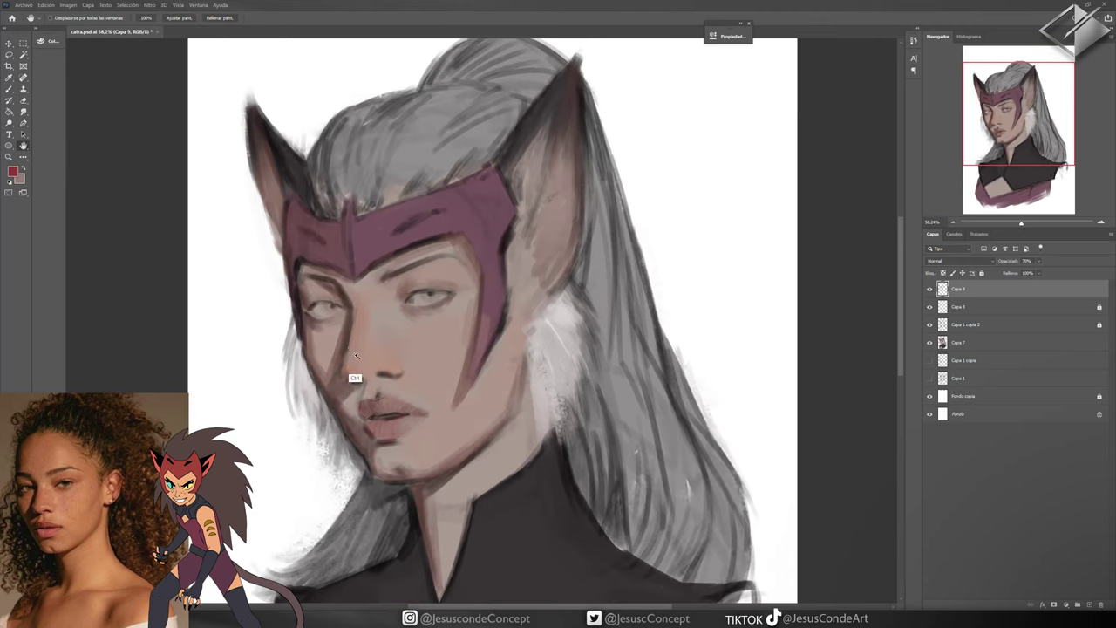
key("ctrl+shift+alt+n")
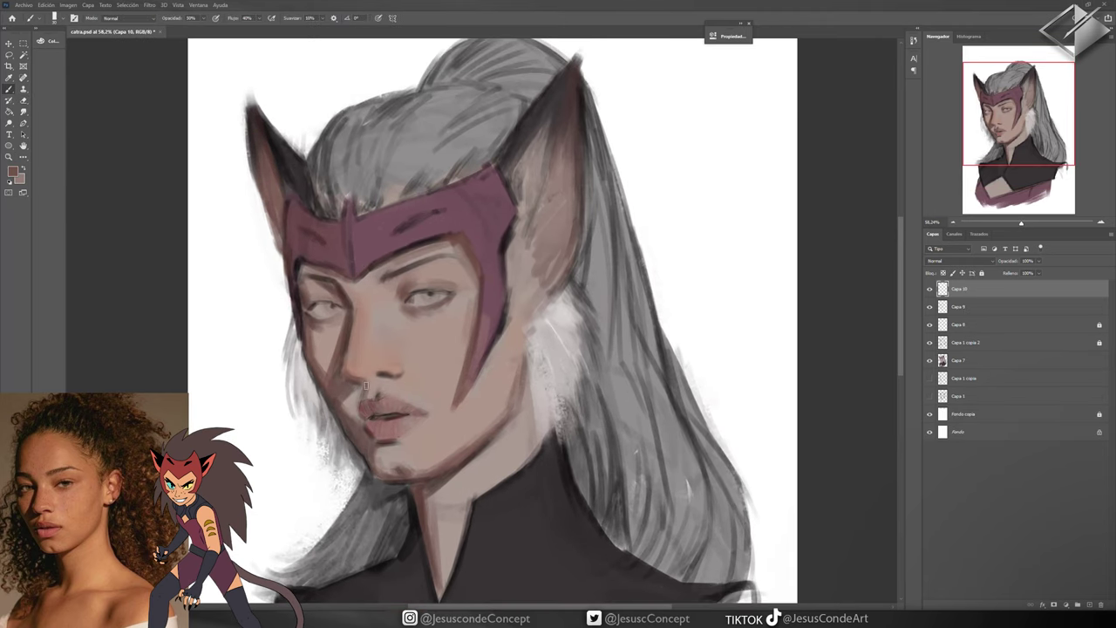
key("2")
left_click_drag(434, 231, 447, 184)
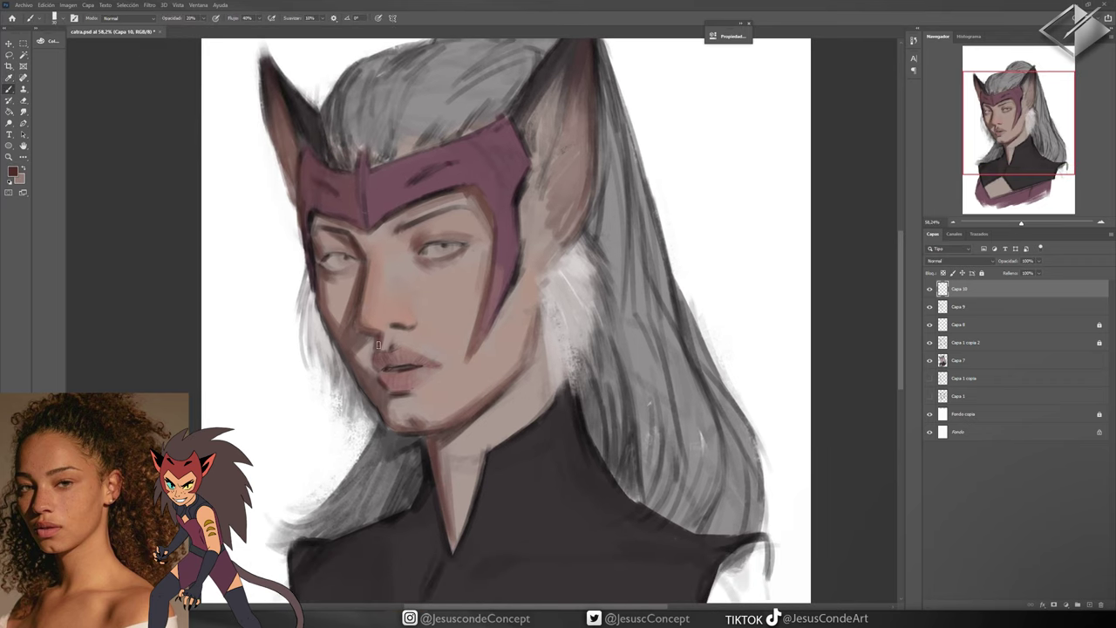
mouse_move(357, 355)
left_mouse_down()
mouse_move(368, 366)
mouse_move(357, 361)
left_mouse_up()
Choose dark red-brown 652a1a and glaze the shadowed cheek, chin and nose base on a new layer, lowering its opacity
left_click(373, 368, "alt")
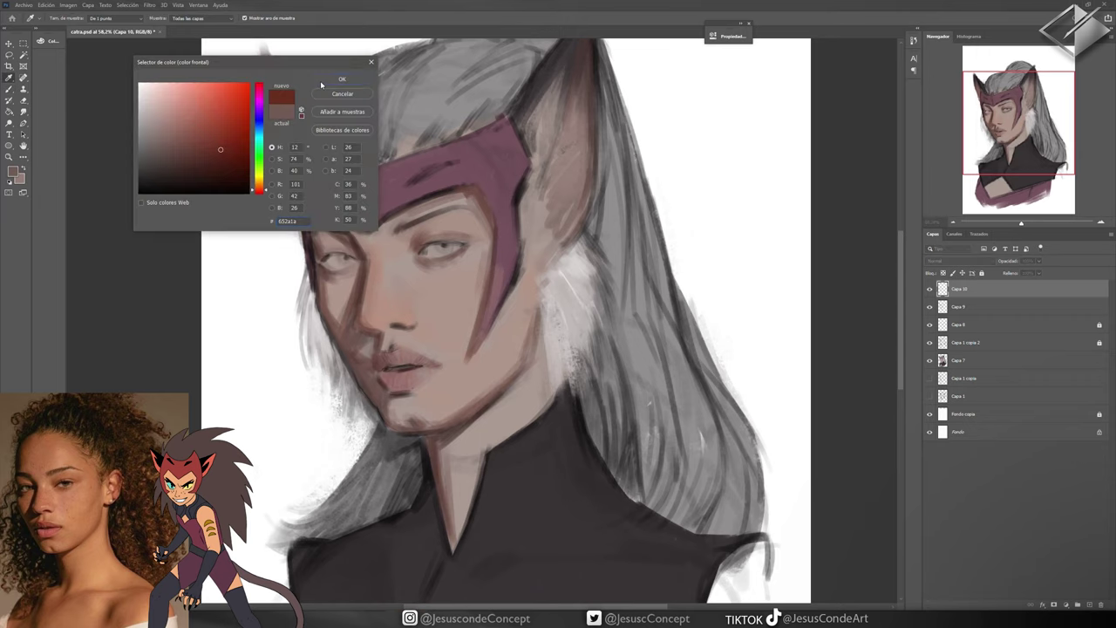
key("ctrl+shift+alt+n")
left_click_drag(341, 323, 326, 281)
left_click_drag(389, 424, 403, 399)
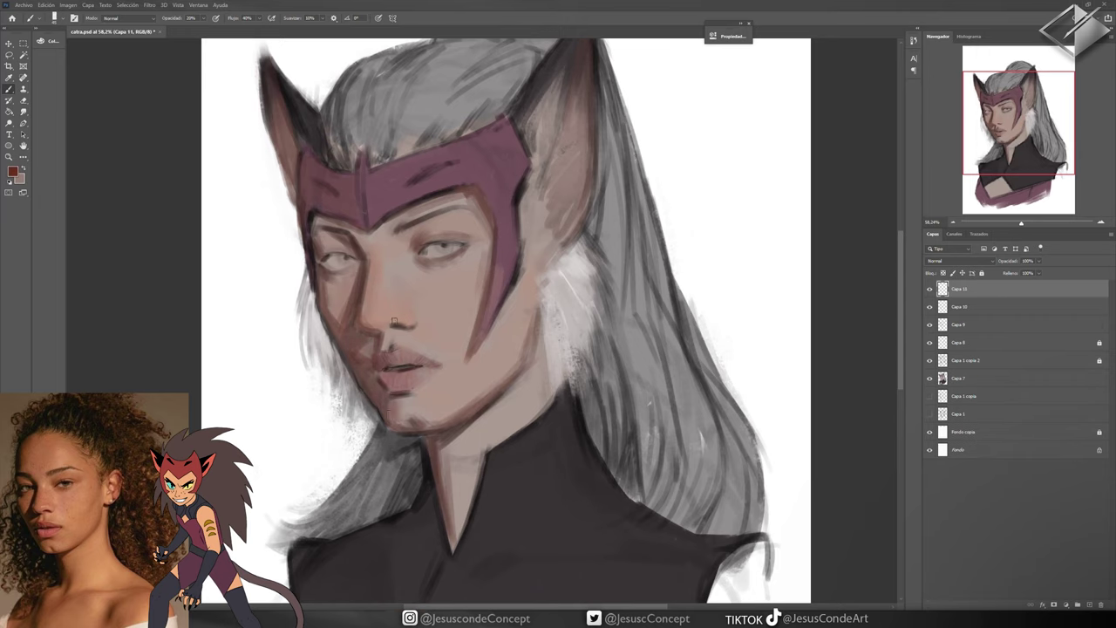
key("space")
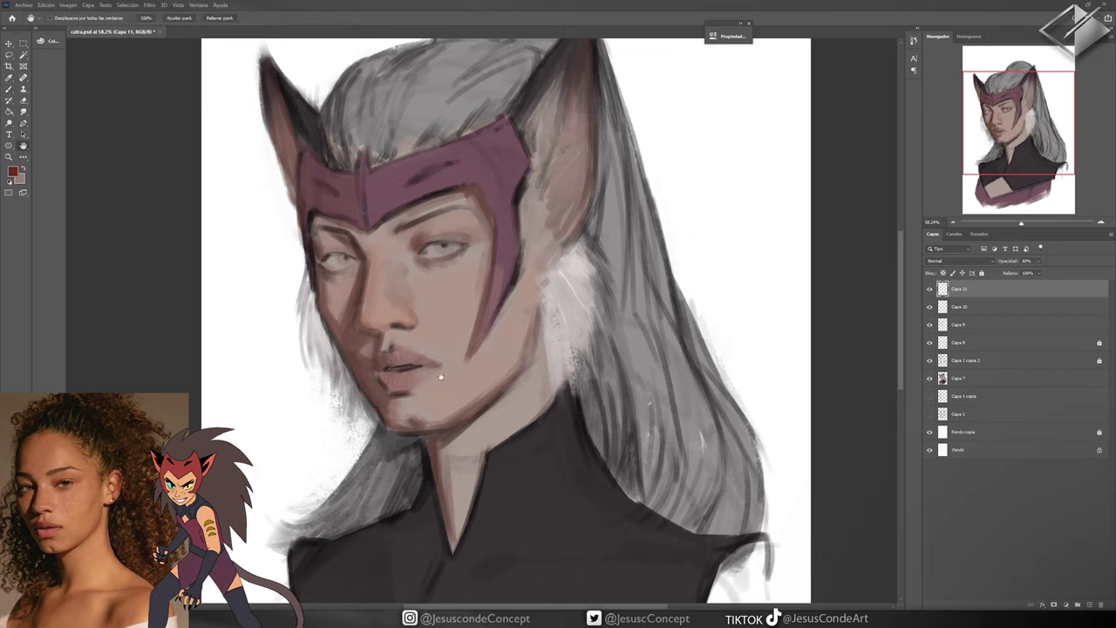
Deepen the lips with a sampled reddish brown on new layers and darken the eyes at 20% brush opacity
key("ctrl+shift+alt+n")
left_click(353, 368, "alt")
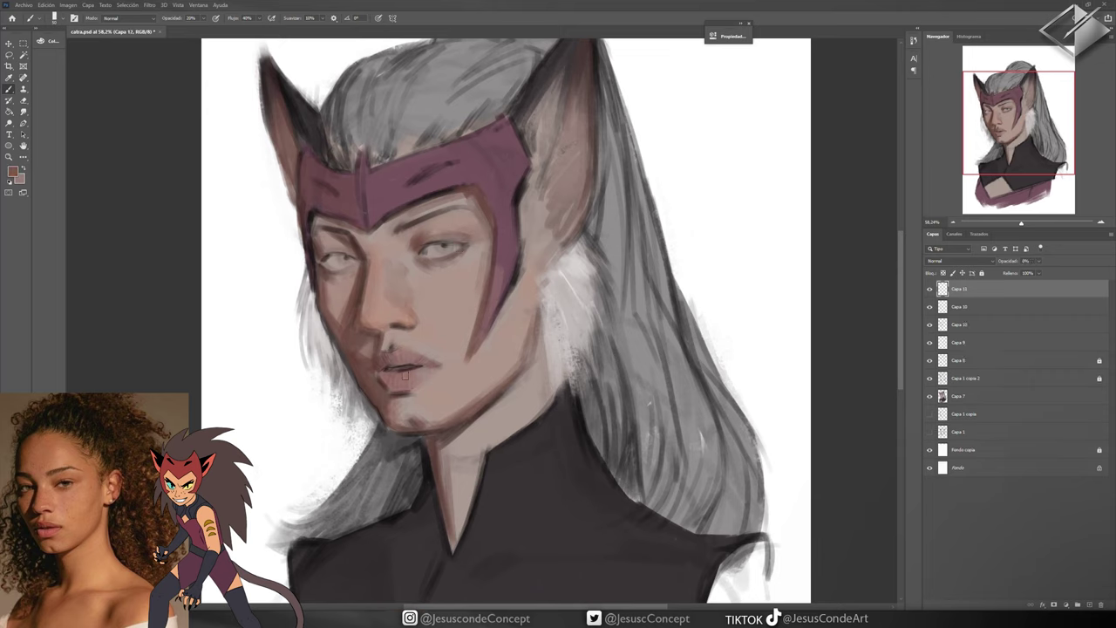
key("ctrl+shift+alt+n")
left_click(406, 375, "alt")
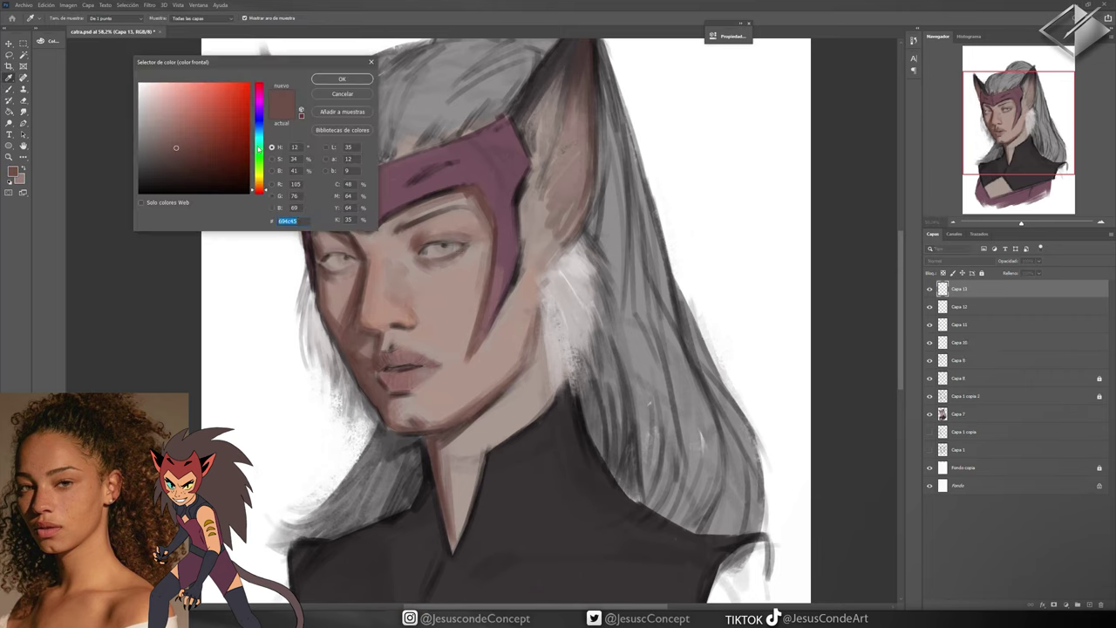
left_click(410, 367)
key("Return")
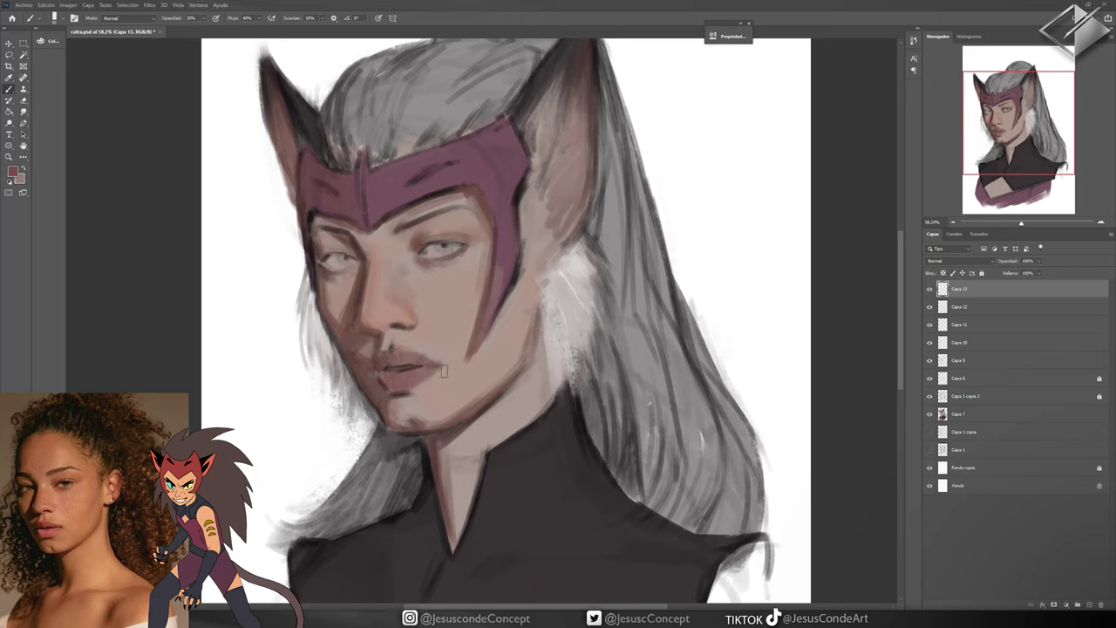
key("2")
left_click_drag(438, 248, 454, 249)
Add a new layer and shade the cheek below the ear, the jawline and the area under the lower lip with sampled tones
left_click(547, 253, "alt")
key("ctrl+shift+alt+n")
key("3")
left_click_drag(524, 281, 521, 347)
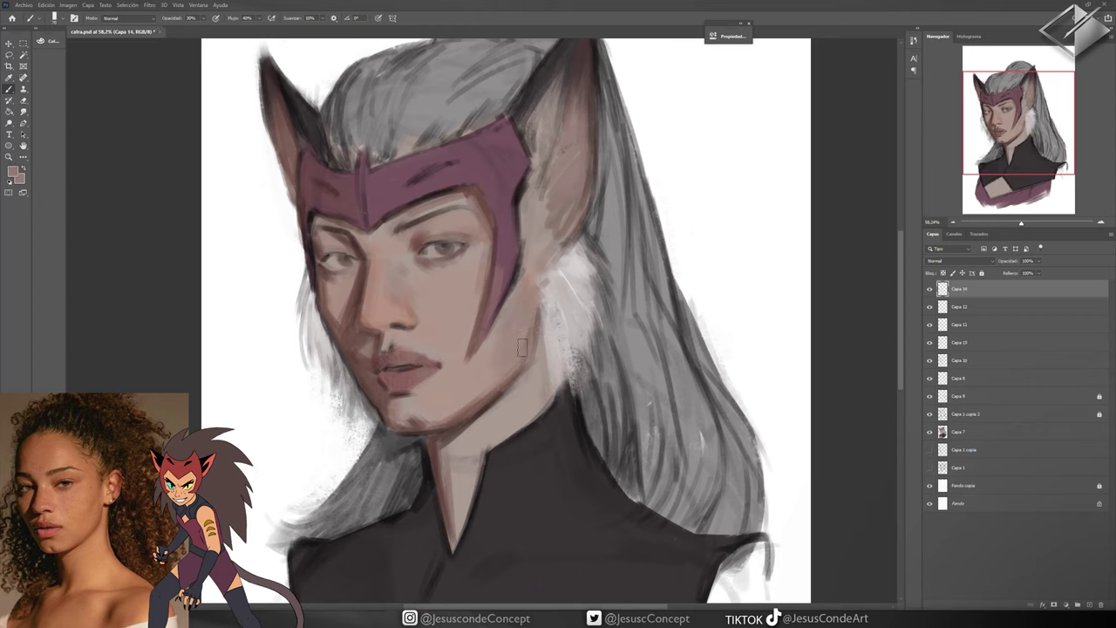
left_click(461, 448, "alt")
key("9")
left_click_drag(457, 426, 527, 354)
key("1")
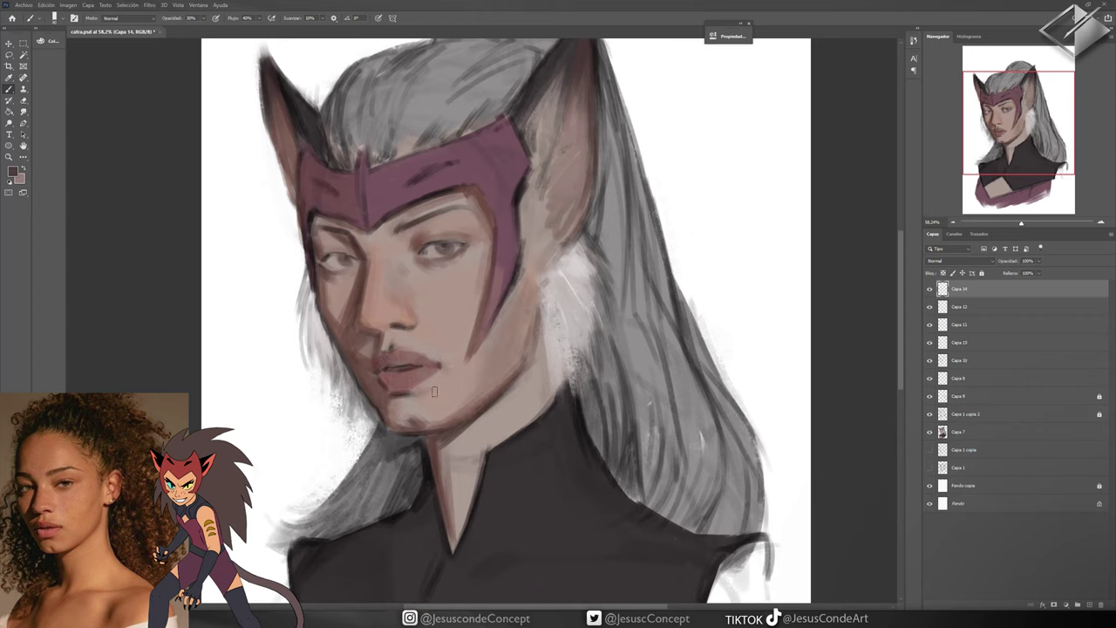
left_click_drag(406, 383, 436, 389)
Sample dark browns from the face and neck and paint the cast shadow on the neck beneath the jaw
left_click(347, 312, "alt")
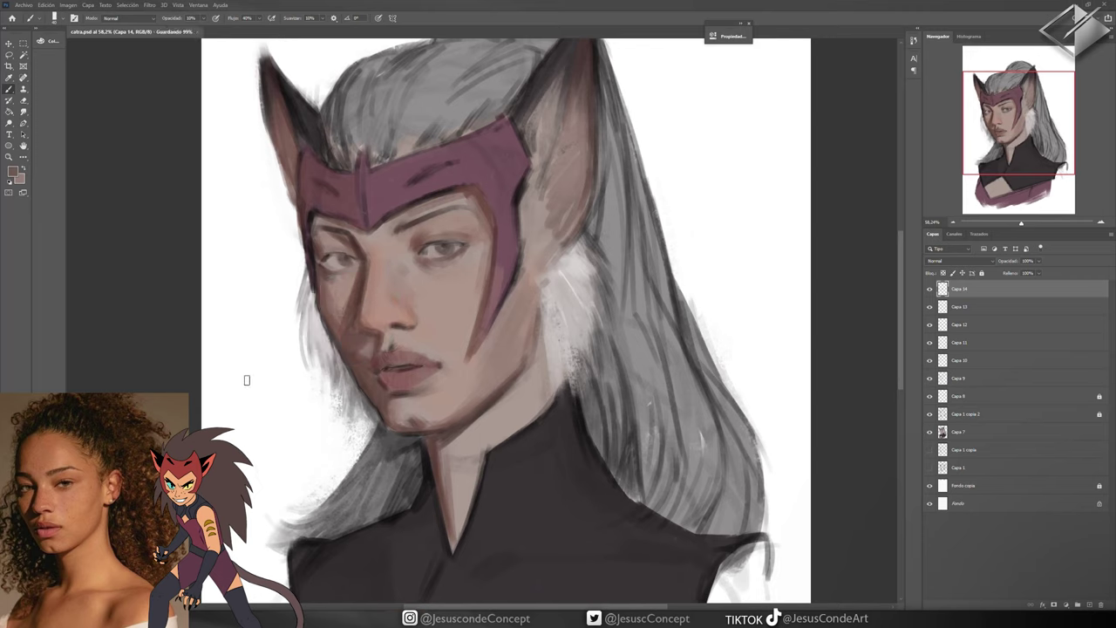
left_click(427, 441, "alt")
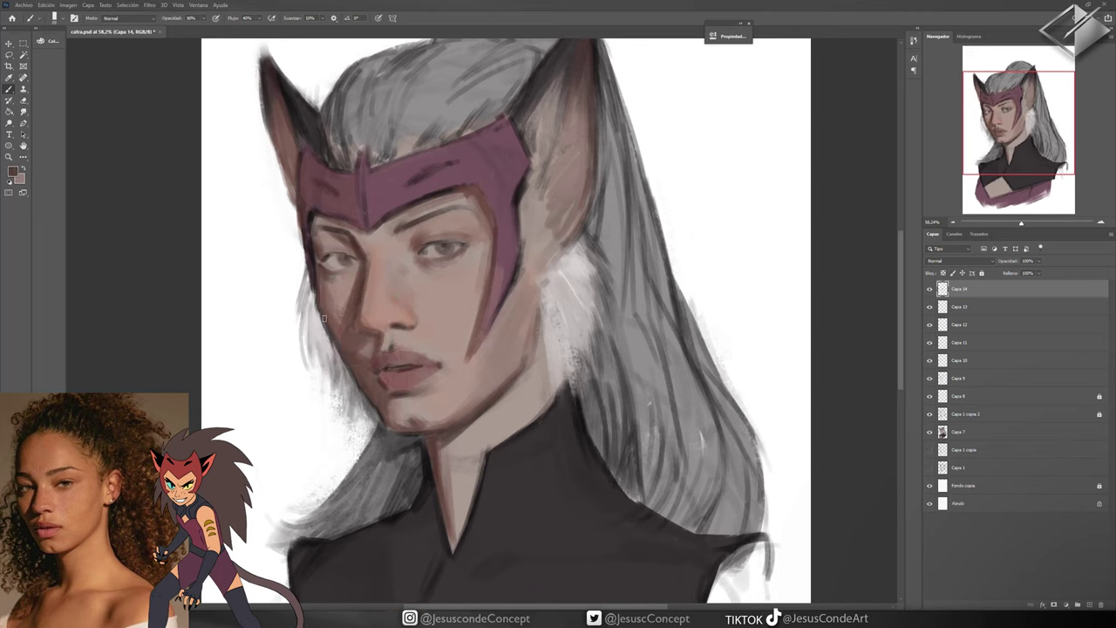
key("9")
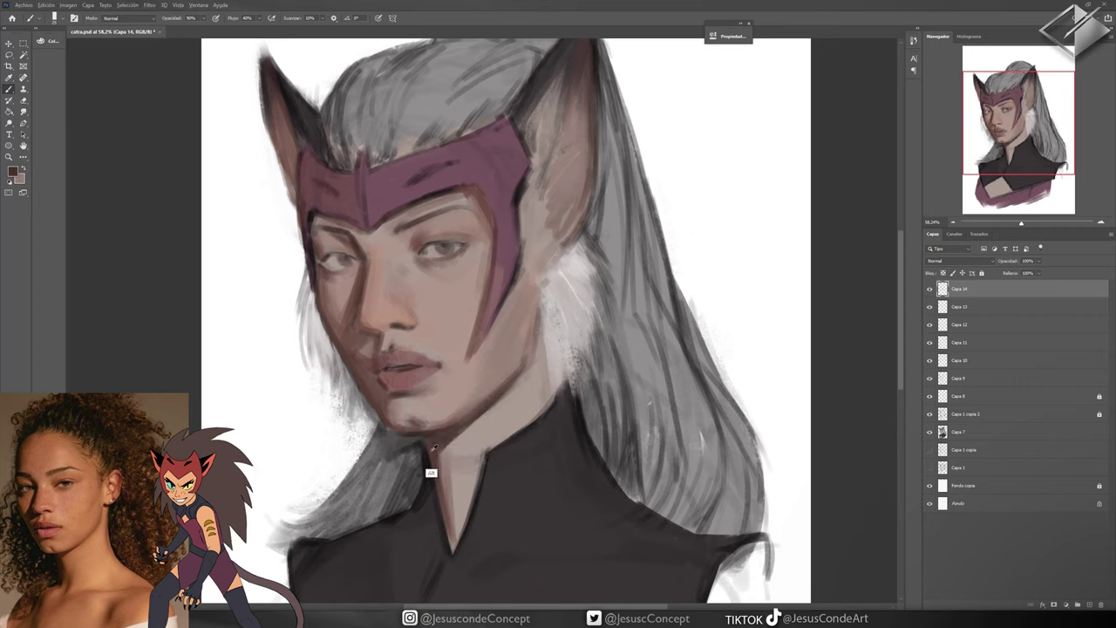
mouse_move(437, 446)
left_mouse_down()
mouse_move(464, 316)
mouse_move(484, 422)
mouse_move(495, 374)
left_mouse_up()
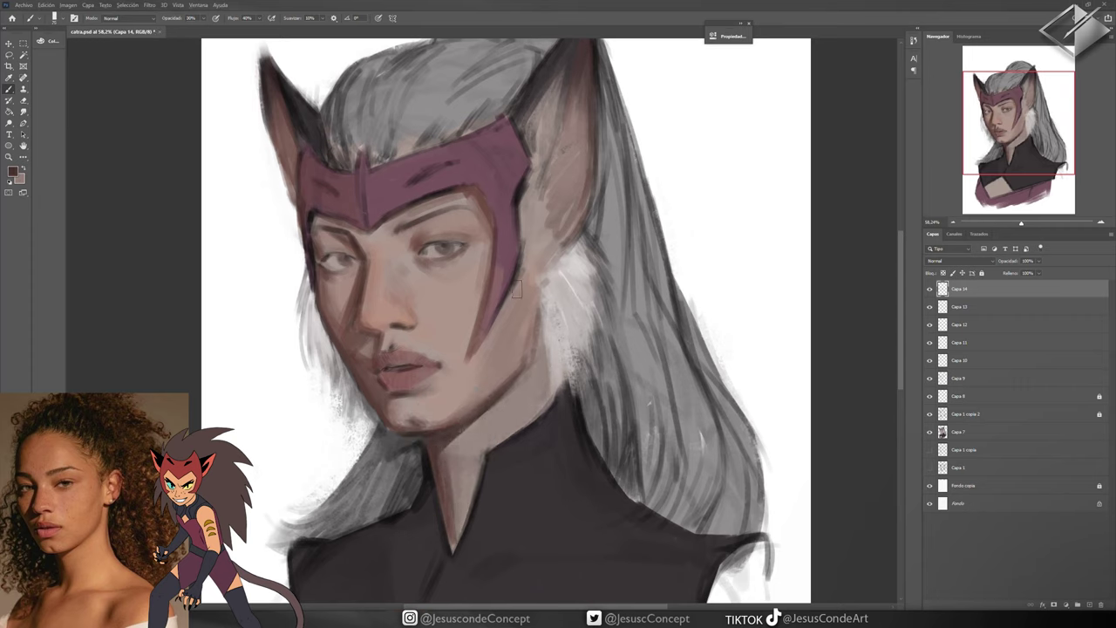
Add a new layer, flip the canvas horizontally, choose a teal blue and colour the iris on the face's shadow side
key("ctrl+shift+alt+n")
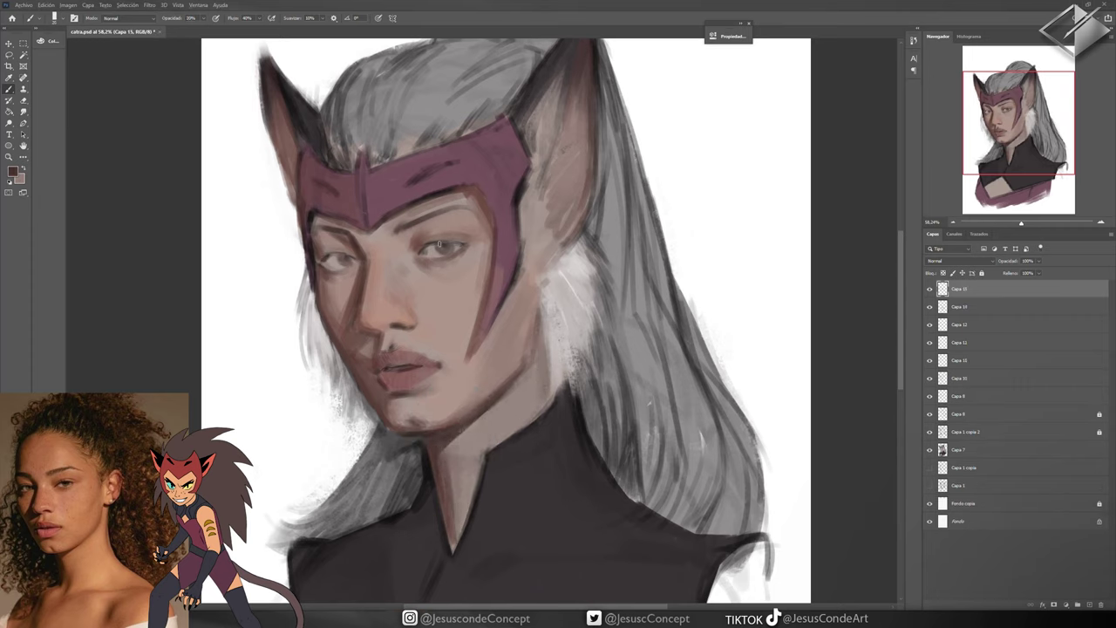
key("h")
left_click(11, 171)
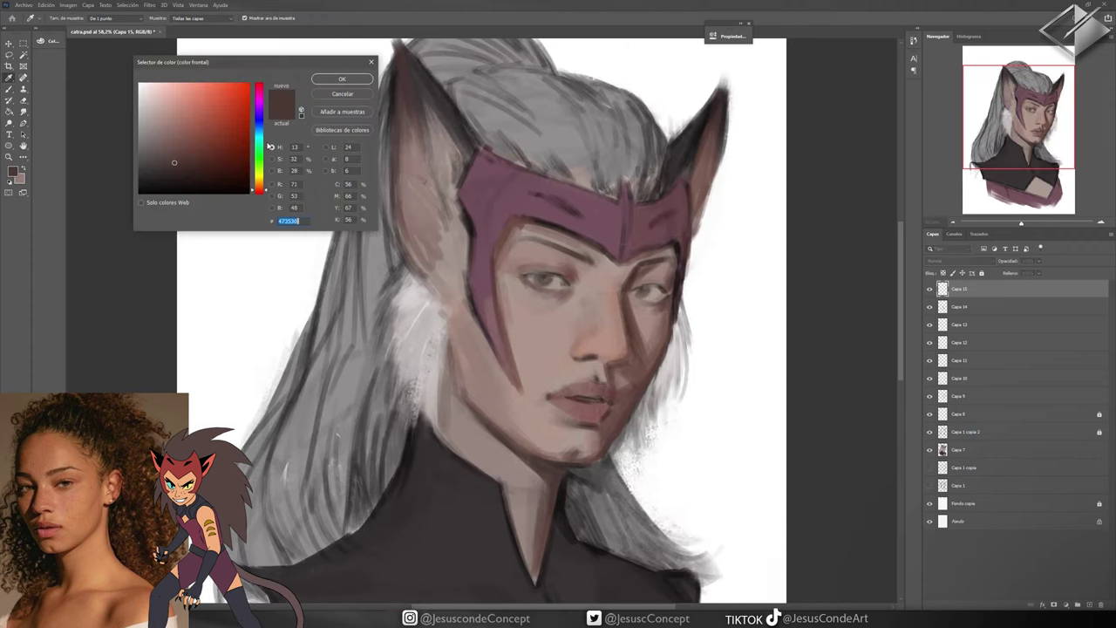
key("Return")
key("x")
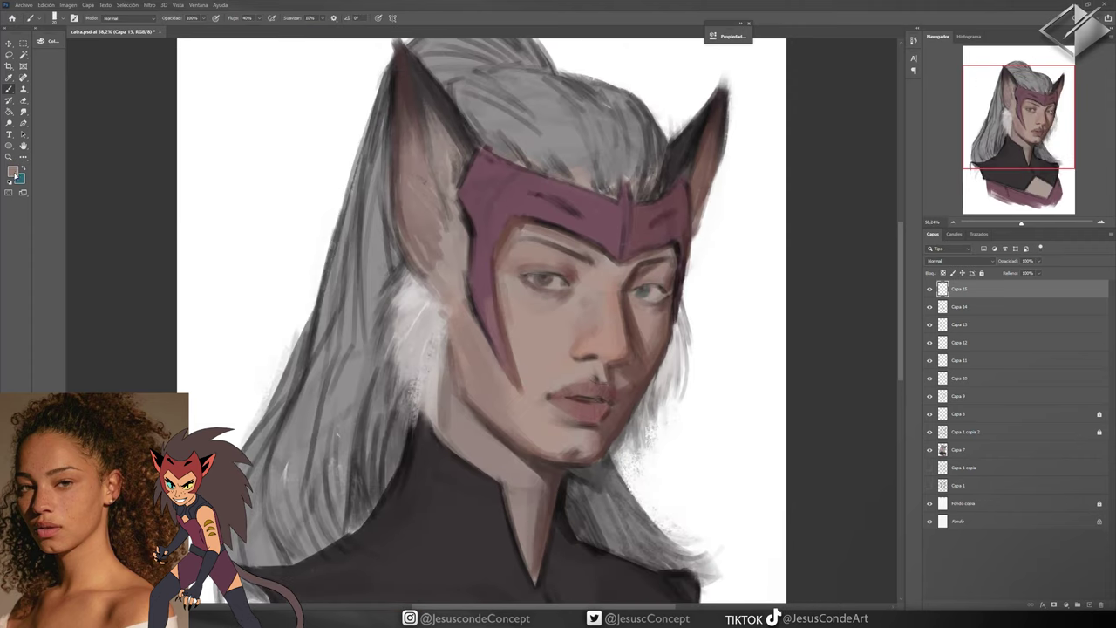
Choose a muted yellow-green and colour the iris of the other eye
left_click(11, 171)
key("Return")
left_click_drag(534, 278, 553, 280)
Add a new layer, sample near-black from the far ear and paint the dark slits on both sides of the headpiece
key("ctrl+shift+alt+n")
left_click(684, 154, "alt")
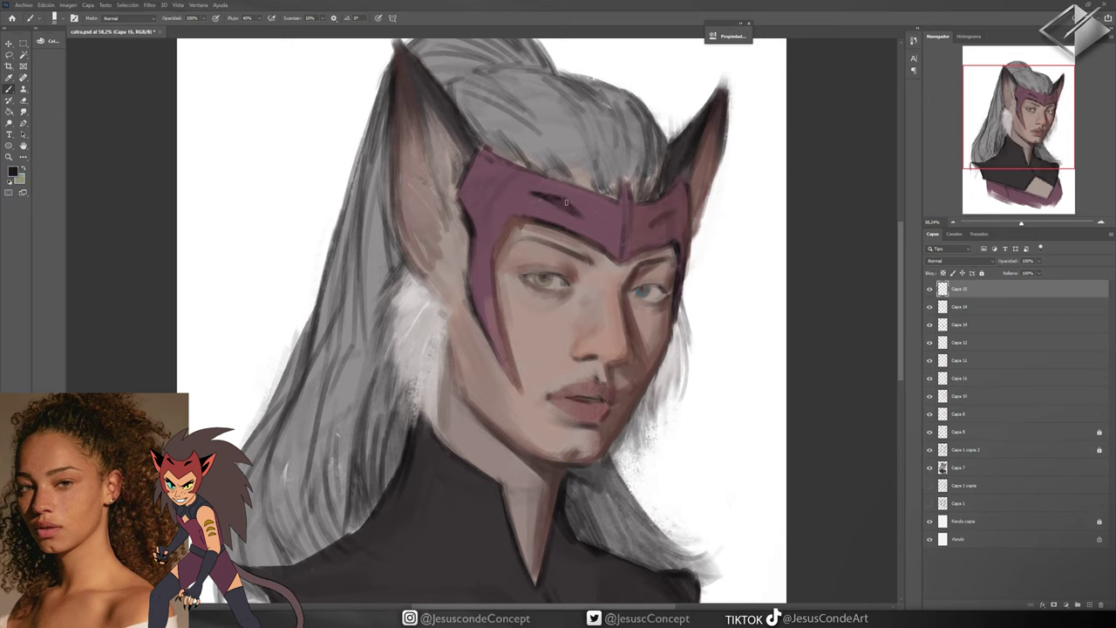
left_click_drag(566, 203, 571, 206)
left_click_drag(650, 224, 672, 214)
Sample the headpiece's purple, add a new layer and shade its side panel and central ridge into distinct planes
left_click(513, 185, "alt")
key("ctrl+shift+n")
key("Return")
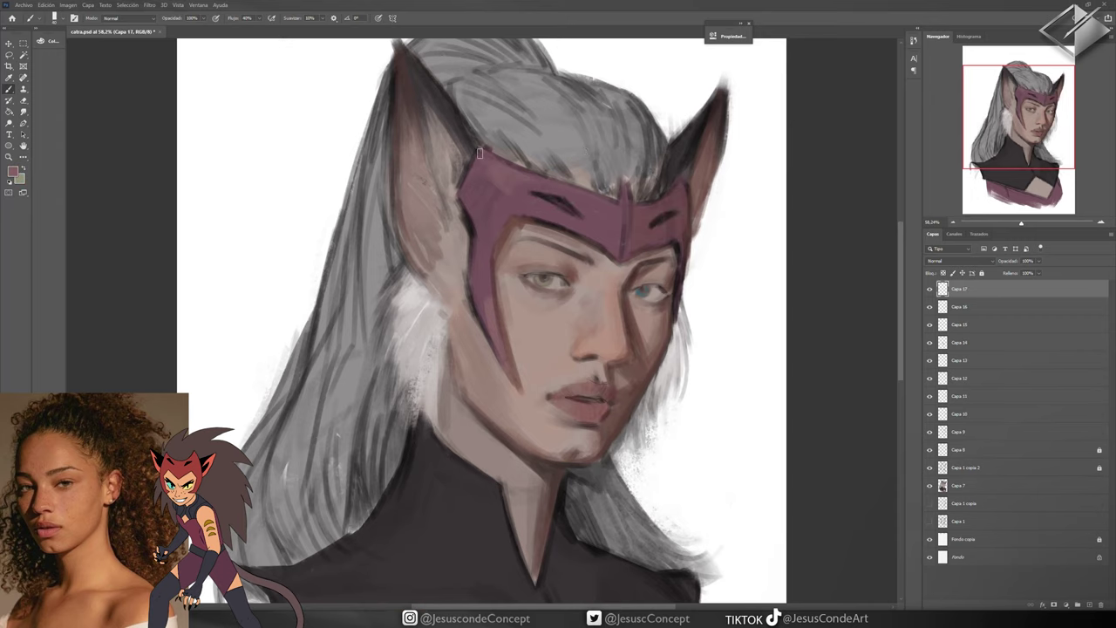
left_click_drag(478, 234, 503, 201)
left_click_drag(630, 209, 635, 253)
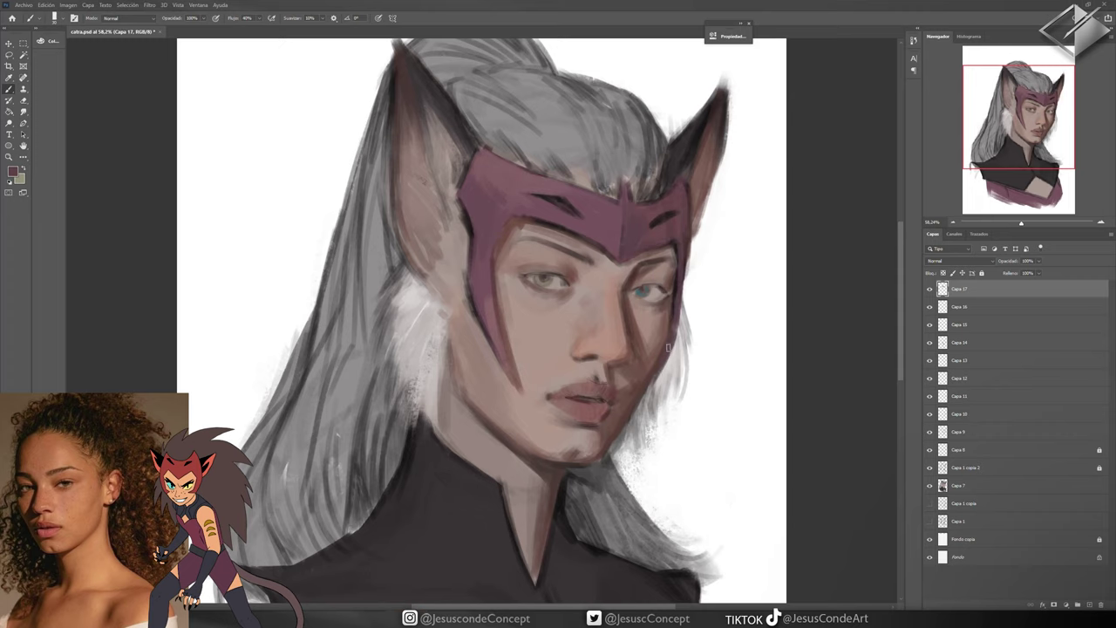
Flip the canvas horizontally, add a new layer and paint grey strands into the white fur tufts beside both cheeks
key("ctrl+shift+h")
key("ctrl+shift+n")
key("Return")
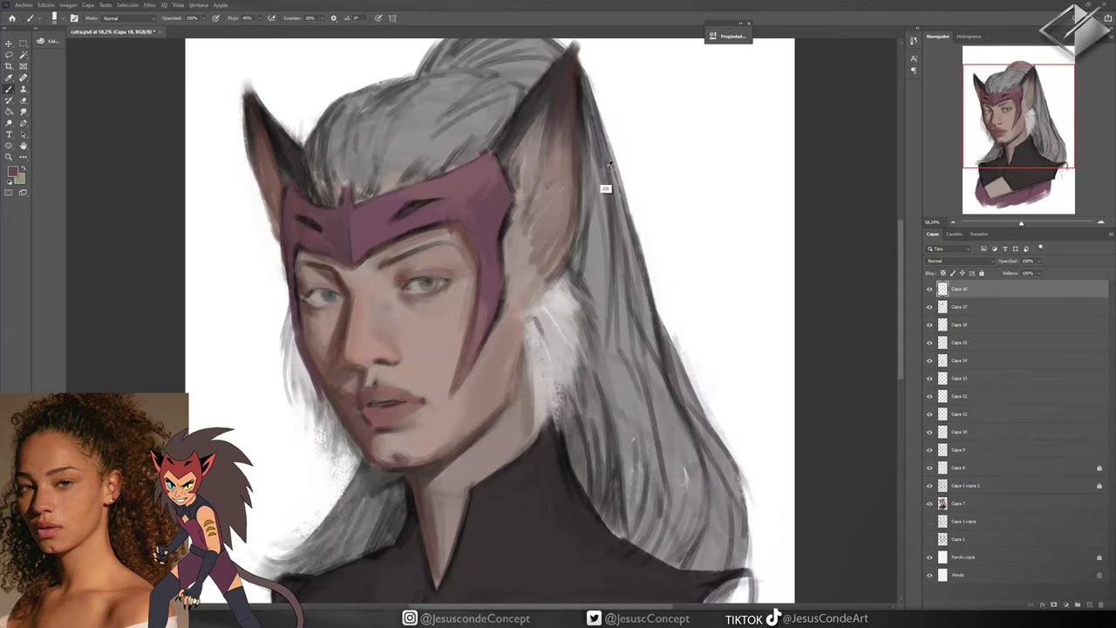
mouse_move(548, 338)
left_mouse_down()
mouse_move(543, 293)
mouse_move(536, 301)
left_mouse_up()
mouse_move(297, 338)
left_mouse_down()
mouse_move(293, 369)
mouse_move(289, 345)
mouse_move(309, 397)
left_mouse_up()
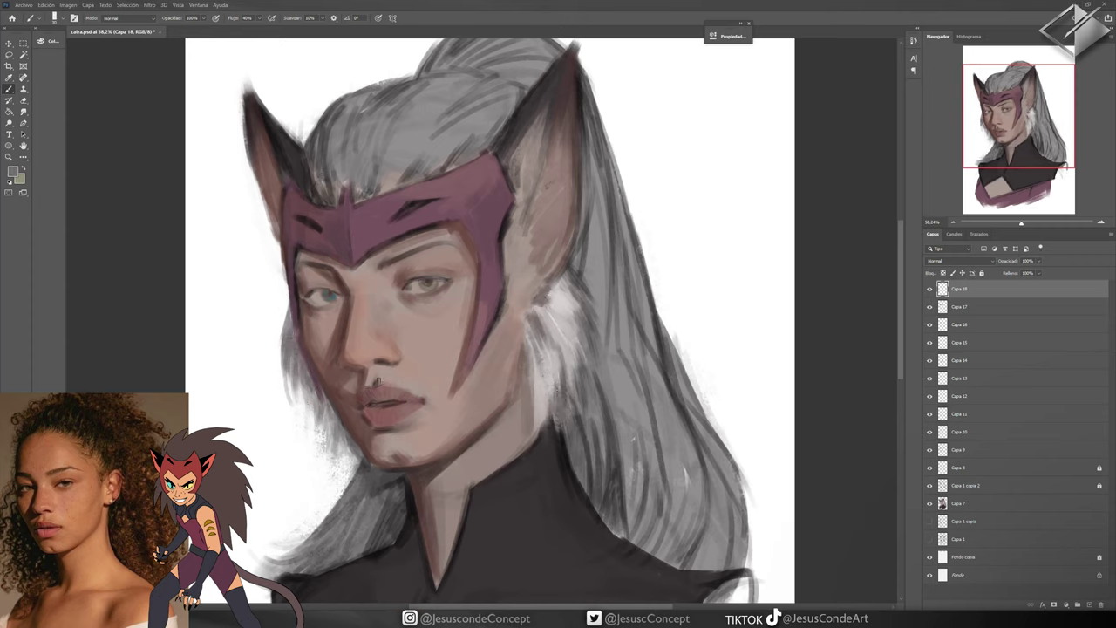
Add new layers, tint the lips with a muted pink and darken the mouth opening with a sampled near-black
key("ctrl+shift+alt+n")
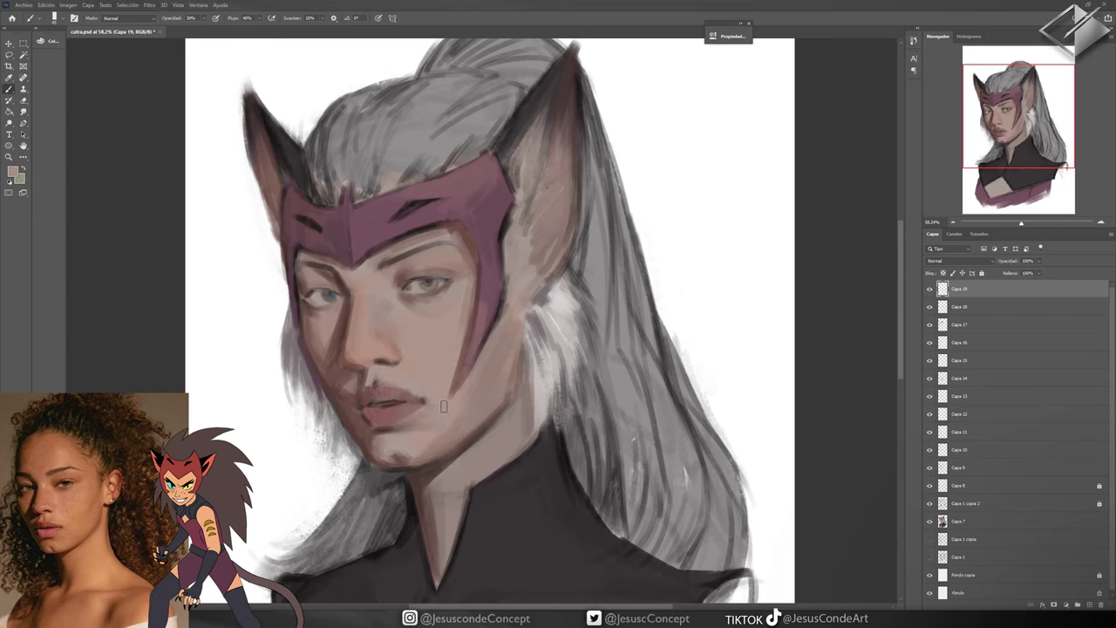
key("ctrl+shift+alt+n")
key("i")
left_click(405, 423)
key("Return")
key("b")
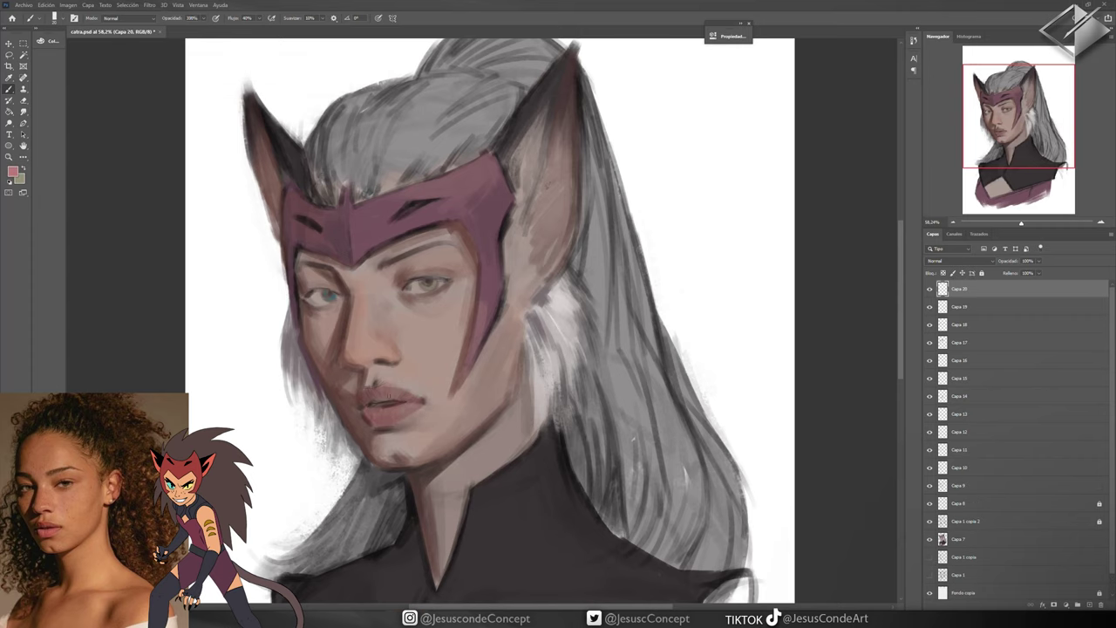
left_click(387, 413, "alt")
left_click(420, 517, "alt")
left_click(388, 425, "alt")
key("ctrl+shift+n")
key("Return")
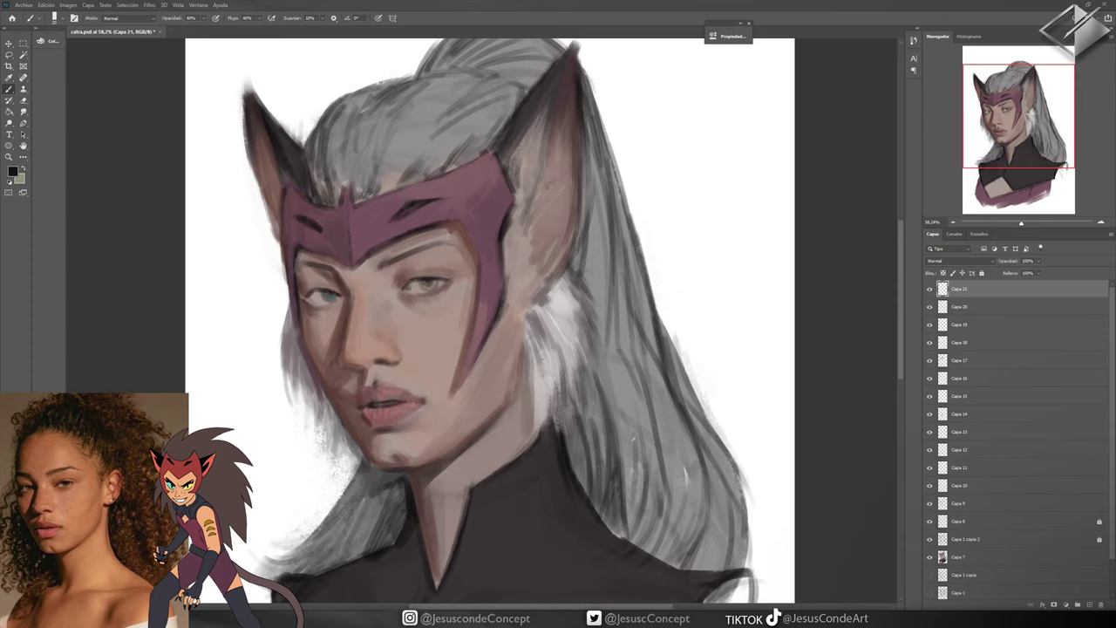
Sample the near ear's skin tone and, on a new layer, smooth the inner ear and the skin beside the headpiece
left_click(532, 214, "alt")
key("ctrl+shift+n")
key("Return")
mouse_move(518, 174)
left_mouse_down()
mouse_move(515, 248)
mouse_move(487, 331)
left_mouse_up()
left_click(501, 240, "alt")
Add a new layer and paint pale pink highlights on the nose, the brow bone and around the lips
key("ctrl+shift+n")
key("Return")
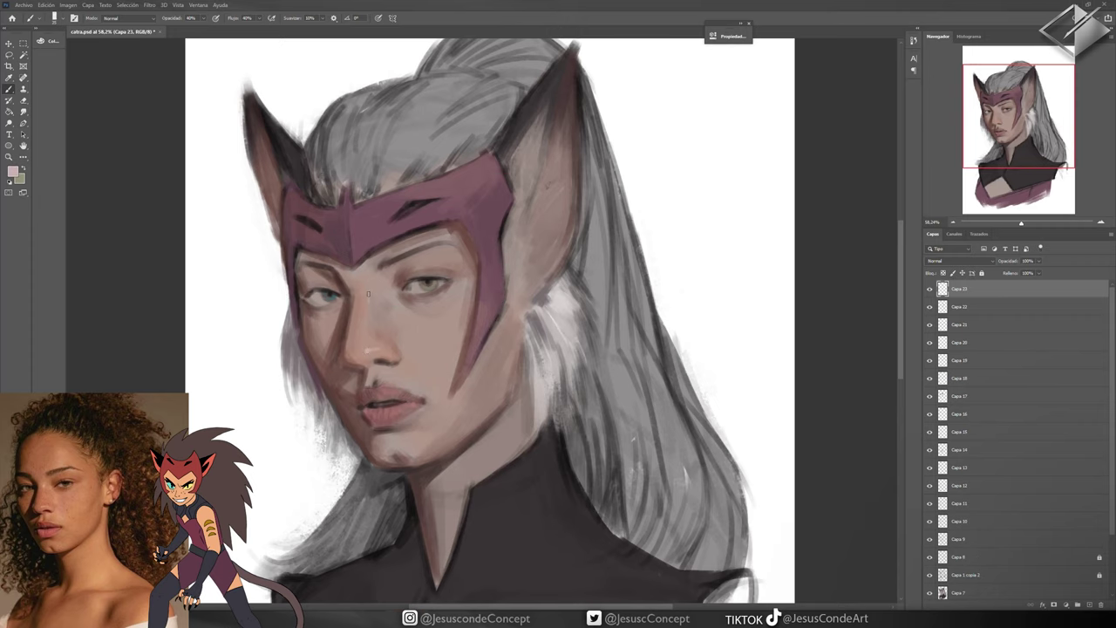
left_click_drag(430, 238, 446, 250)
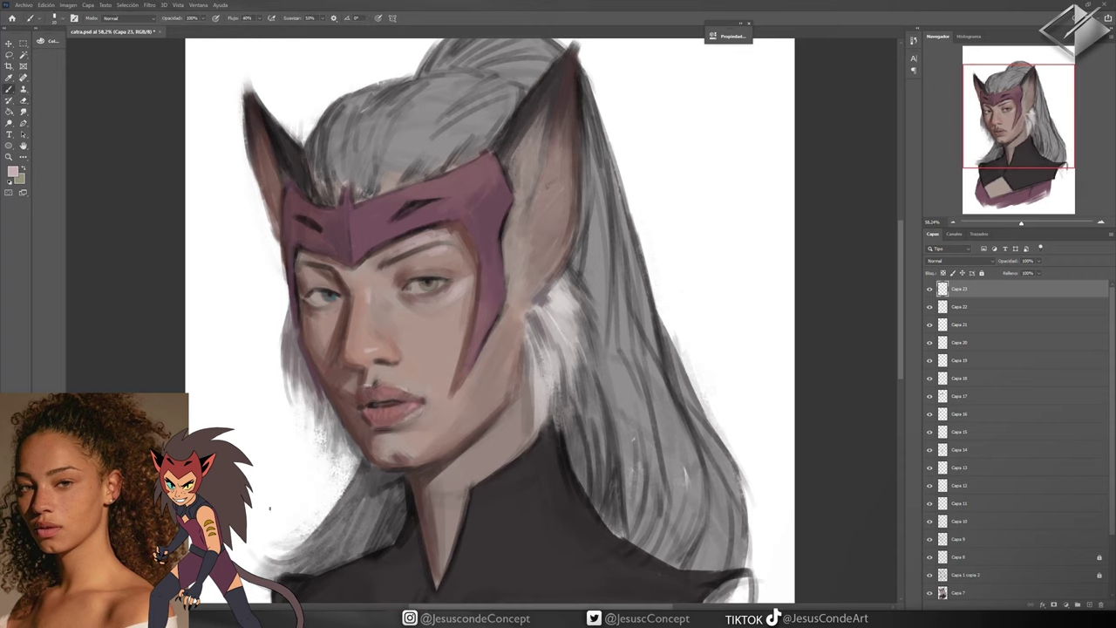
left_click(377, 384, "alt")
left_click(364, 397, "alt")
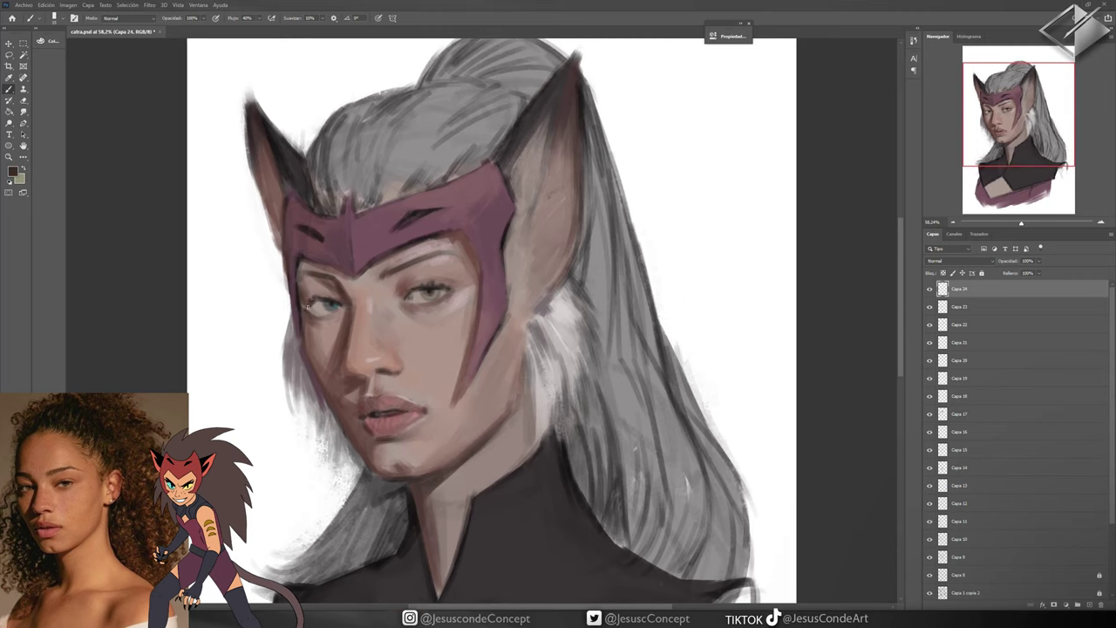
Deepen the shadows around the eyes, brows and side of the nose with dark tones on new layers
key("ctrl+shift+alt+n")
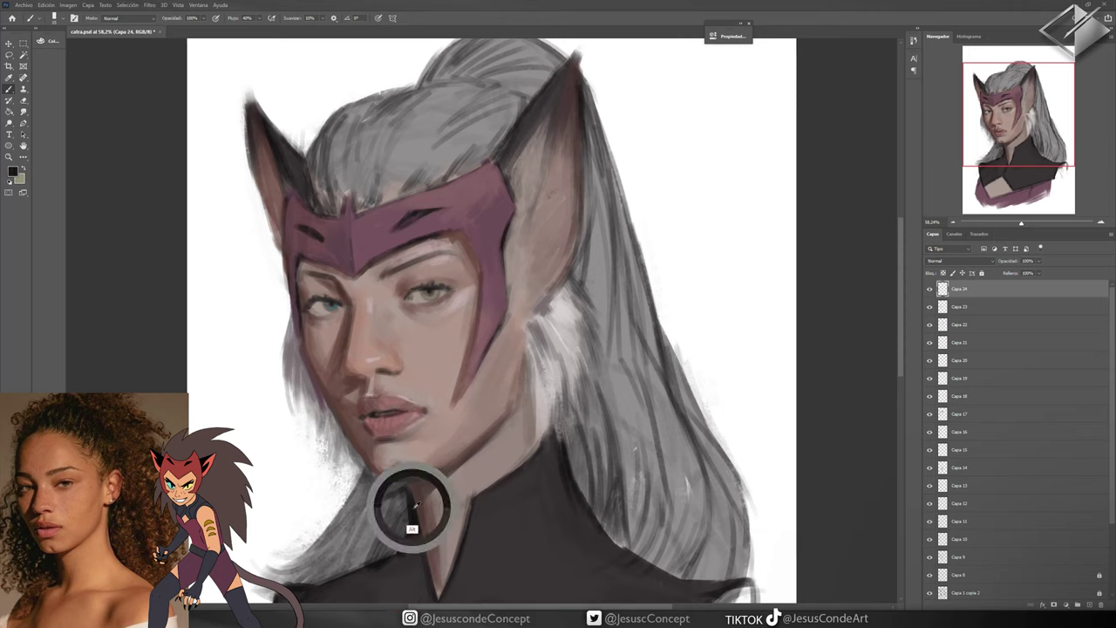
key("e")
left_click(323, 76)
key("ctrl+shift+alt+n")
key("b")
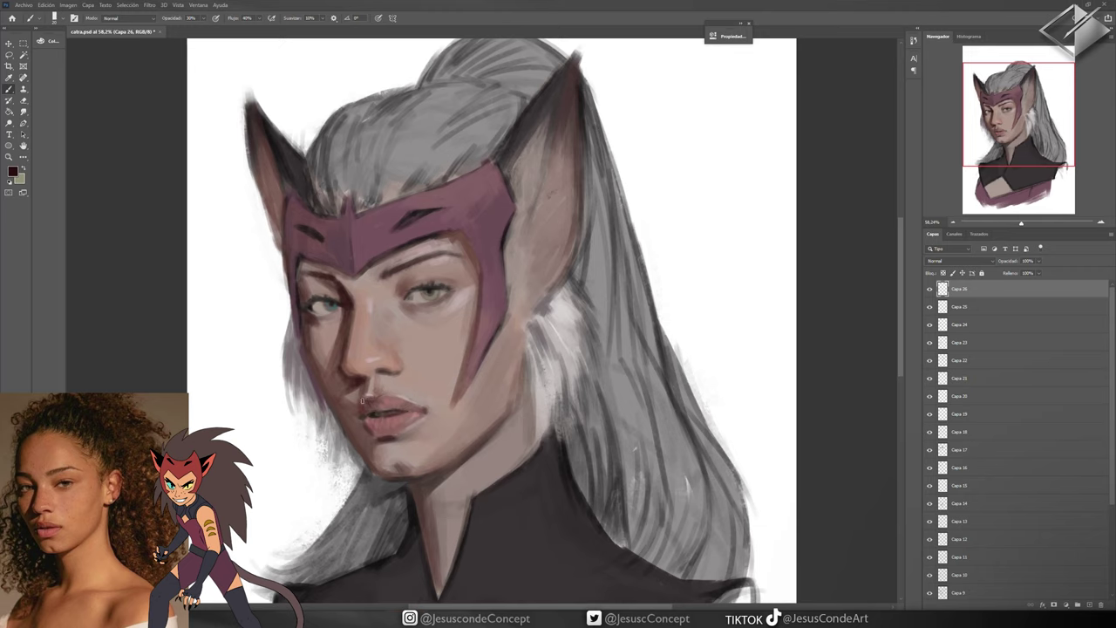
Paint dark reddish-brown shadows into the hair behind the collar and beneath the jaw
left_click_drag(550, 384, 575, 475)
mouse_move(567, 410)
left_mouse_down()
mouse_move(577, 493)
mouse_move(558, 405)
left_mouse_up()
mouse_move(393, 499)
left_mouse_down()
mouse_move(355, 455)
mouse_move(336, 461)
mouse_move(323, 414)
left_mouse_up()
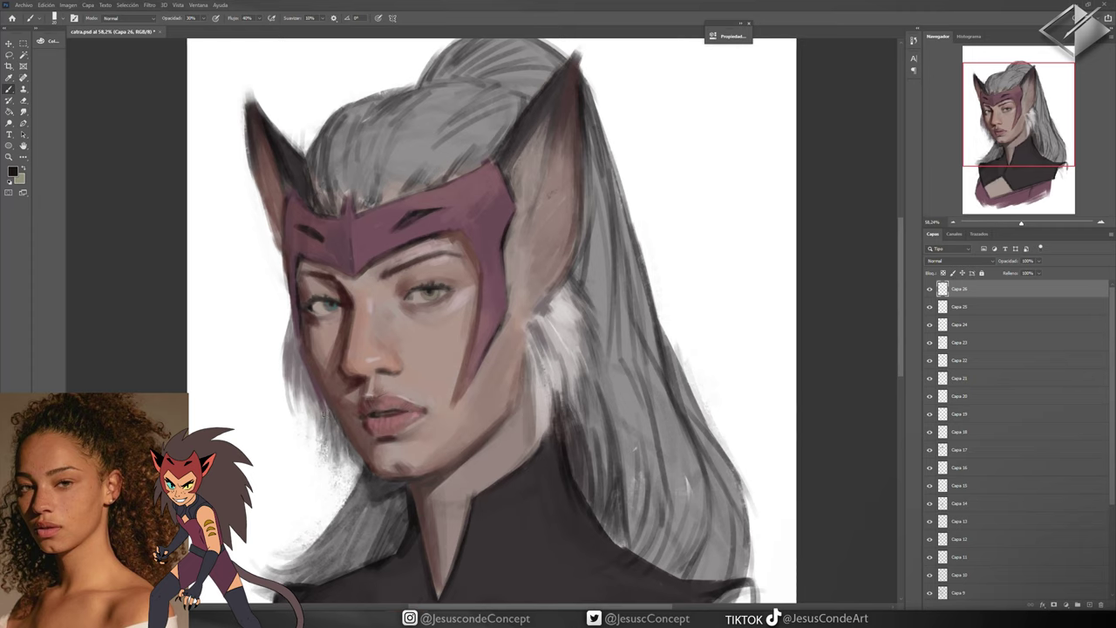
Extend the fur tuft on the face's shadow side down past the jaw with sampled grey strands
key("x")
left_click_drag(357, 506, 310, 407)
key("7")
left_click(340, 458, "alt")
left_click_drag(338, 454, 348, 481)
key("d")
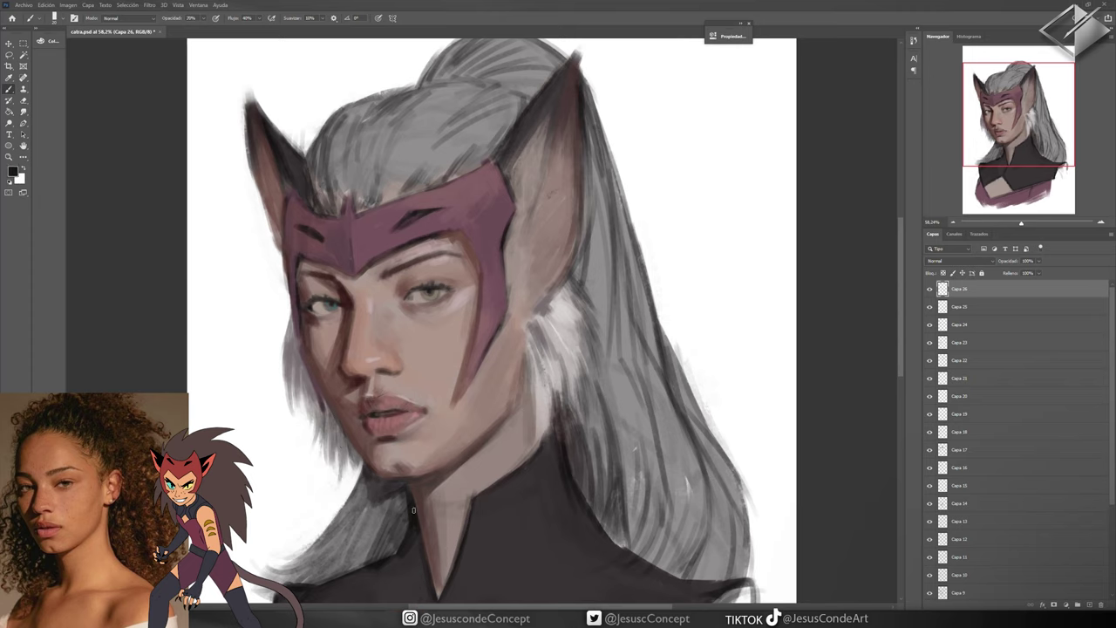
Lower the brush opacity and darken the lock of hair behind the neck on the face's shadow side
key("2")
key("3")
mouse_move(309, 541)
left_mouse_down()
mouse_move(409, 526)
mouse_move(401, 510)
mouse_move(388, 537)
mouse_move(404, 513)
mouse_move(399, 542)
left_mouse_up()
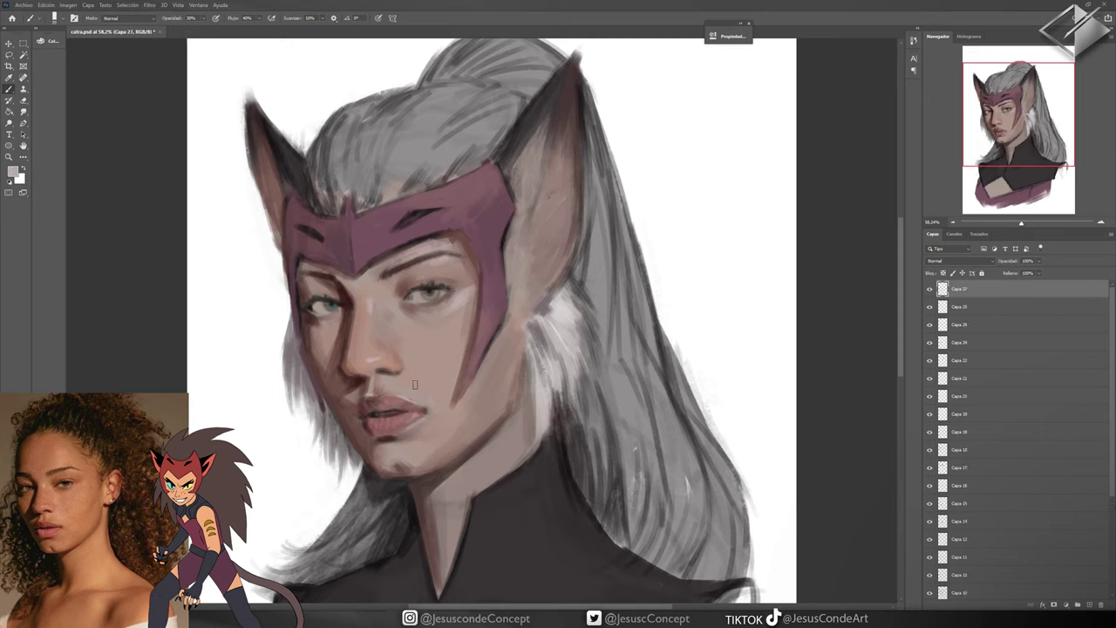
Add a new layer and glaze a warm red over the cheek on the face's shadow side
left_click(341, 349, "alt")
key("ctrl+shift+alt+n")
mouse_move(340, 330)
left_mouse_down()
mouse_move(327, 384)
mouse_move(308, 350)
left_mouse_up()
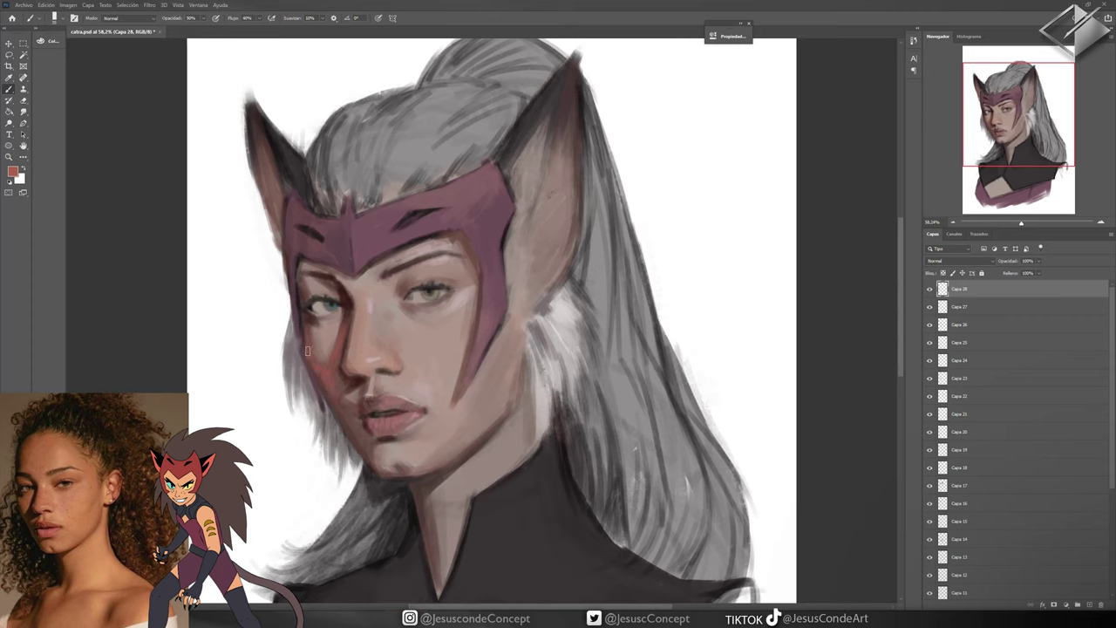
key("ctrl+shift+alt+n")
key("9")
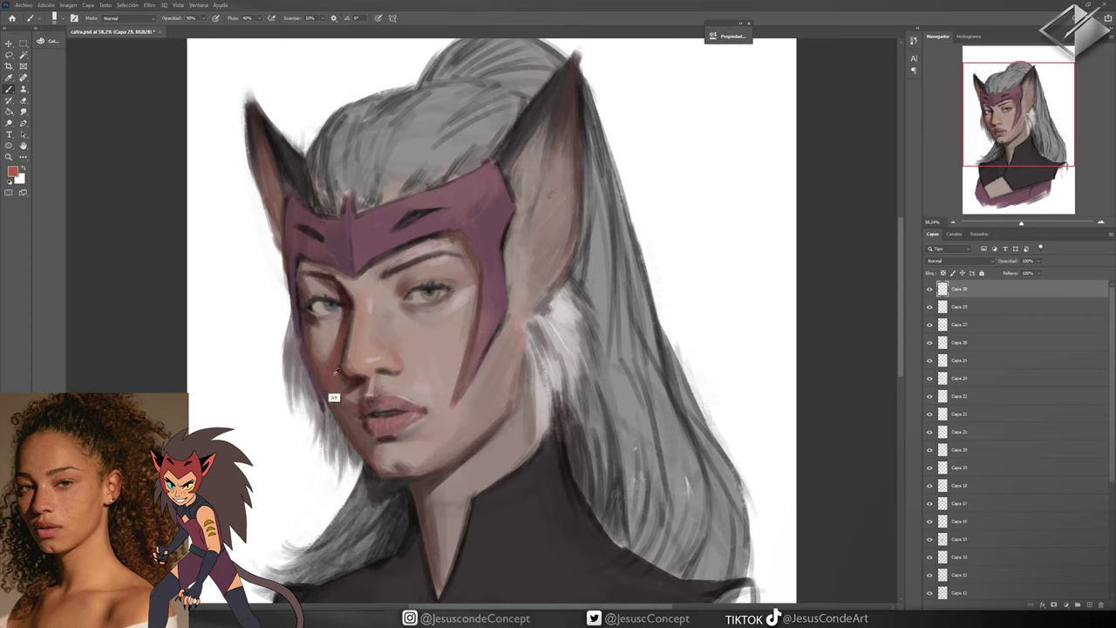
Sample reddish browns from the cheek and, on a new layer, shade the shadow side and the skin along the headpiece
left_click(323, 348, "alt")
left_click(334, 359, "alt")
key("ctrl+shift+alt+n")
key("3")
key("1")
left_click_drag(473, 294, 467, 340)
key("4")
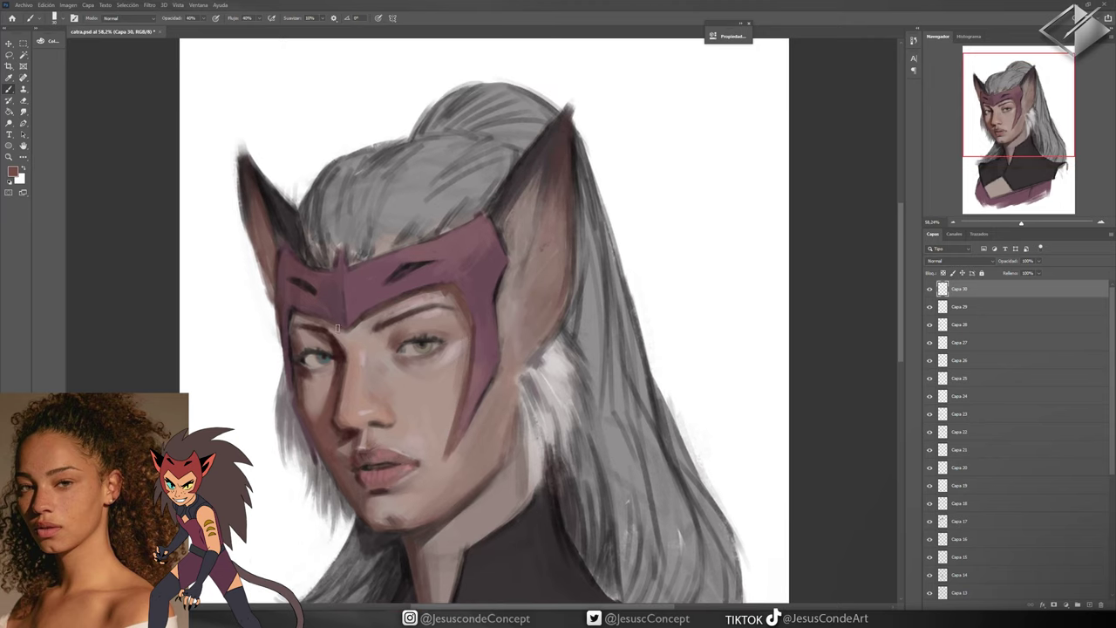
Add a new layer and shade the neck with a low-opacity reddish brown from the jaw down into the collar opening
key("z")
left_click_drag(335, 339, 218, 338)
left_click_drag(438, 478, 488, 478)
key("ctrl+shift+alt+n")
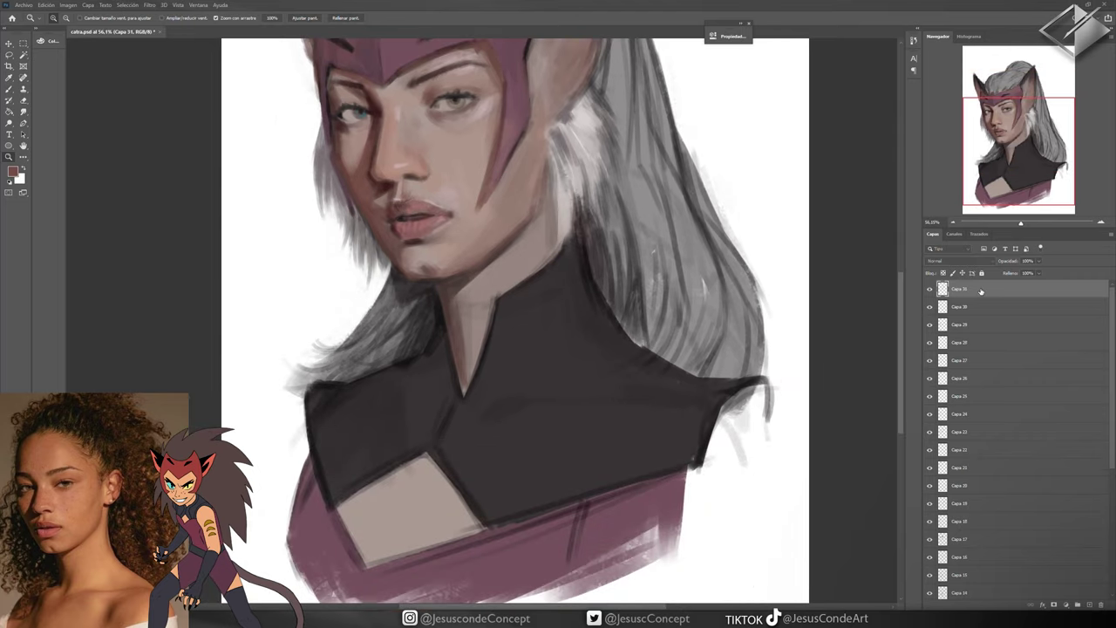
key("b")
left_click_drag(515, 253, 466, 355)
left_click_drag(543, 171, 546, 231)
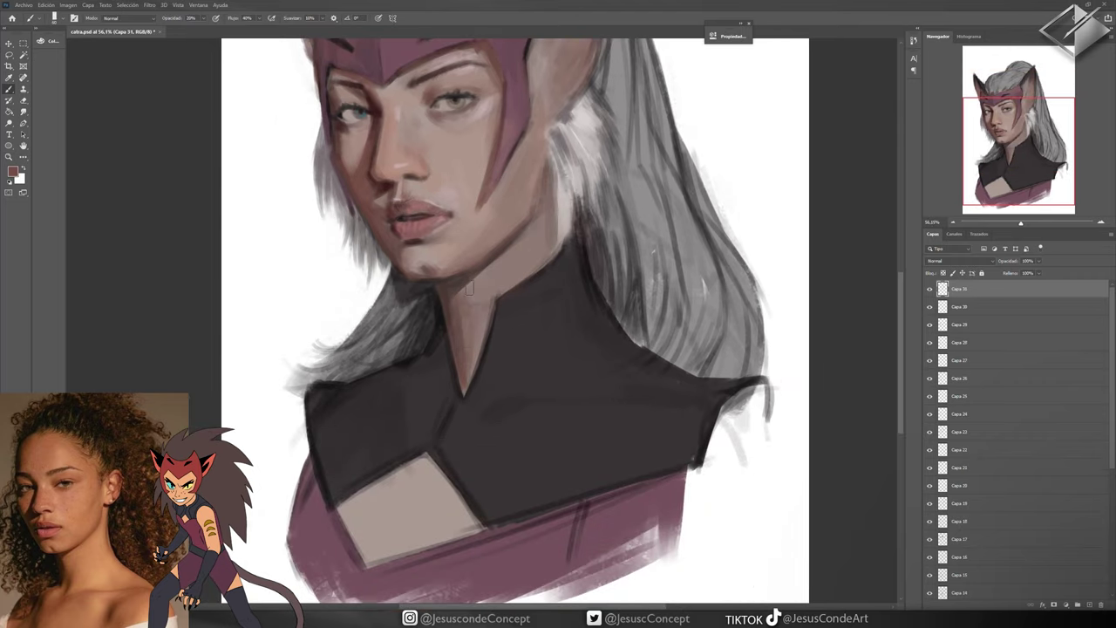
left_click_drag(478, 284, 469, 351)
Sample light and dark skin tones and blend the side of the neck below the ear and inside the collar opening
left_click(517, 248, "alt")
mouse_move(536, 224)
left_mouse_down()
mouse_move(520, 251)
mouse_move(541, 224)
mouse_move(529, 253)
mouse_move(548, 253)
left_mouse_up()
left_click(544, 187, "alt")
left_click_drag(548, 214, 546, 246)
left_click_drag(544, 190, 534, 218)
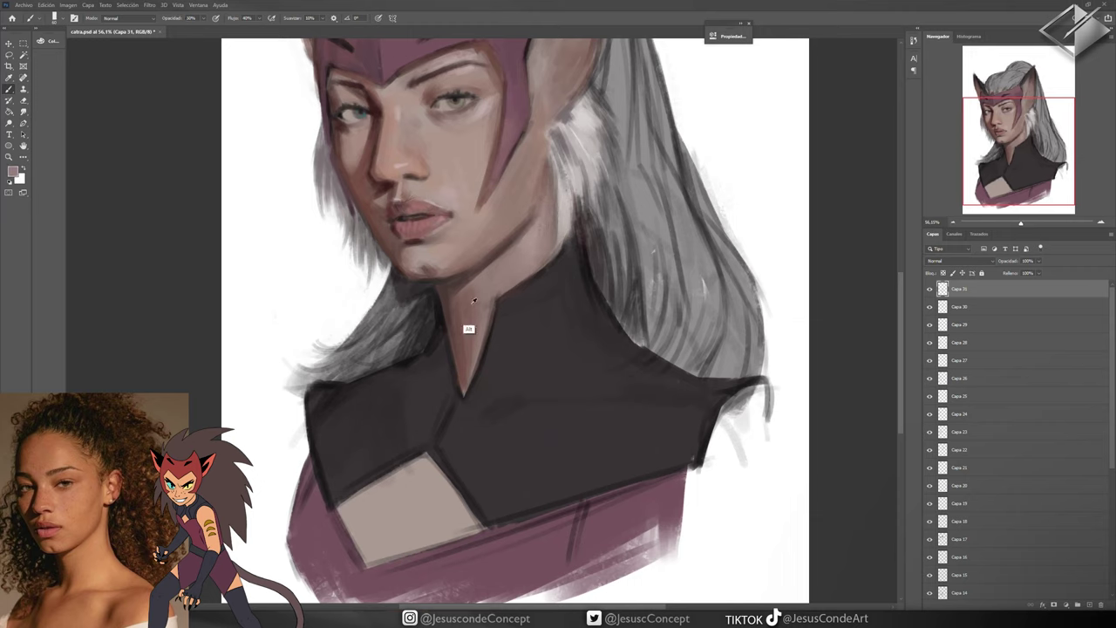
left_click(468, 370, "alt")
left_click(444, 326, "alt")
left_click(469, 334, "alt")
Sample a light skin tone from the face and, on a new layer, model the skin in the chest cutout
left_click(383, 144, "alt")
key("ctrl+shift+alt+n")
mouse_move(391, 553)
left_mouse_down()
mouse_move(410, 501)
mouse_move(384, 567)
left_mouse_up()
left_click_drag(427, 462, 408, 514)
mouse_move(380, 555)
left_mouse_down()
mouse_move(426, 478)
mouse_move(419, 501)
mouse_move(412, 466)
mouse_move(366, 550)
mouse_move(359, 527)
mouse_move(389, 490)
mouse_move(382, 542)
mouse_move(370, 502)
left_mouse_up()
Add new layers and refine the diagonal shadow in the chest cutout with sampled skin tones
key("ctrl+shift+alt+n")
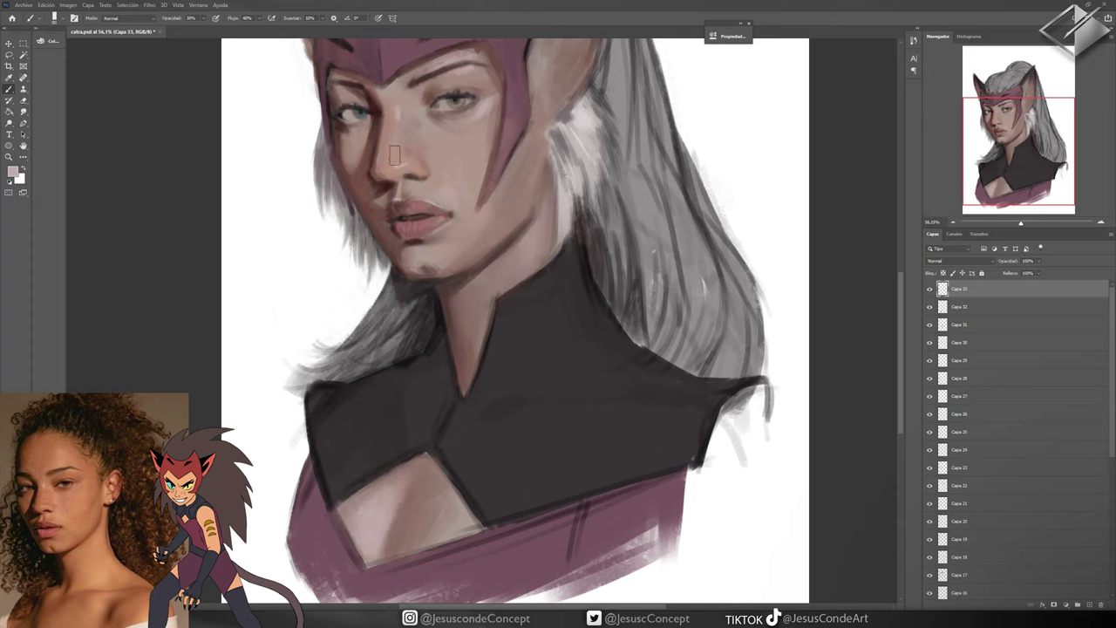
left_click(361, 442, "alt")
key("ctrl+shift+alt+n")
left_click_drag(384, 550, 416, 515)
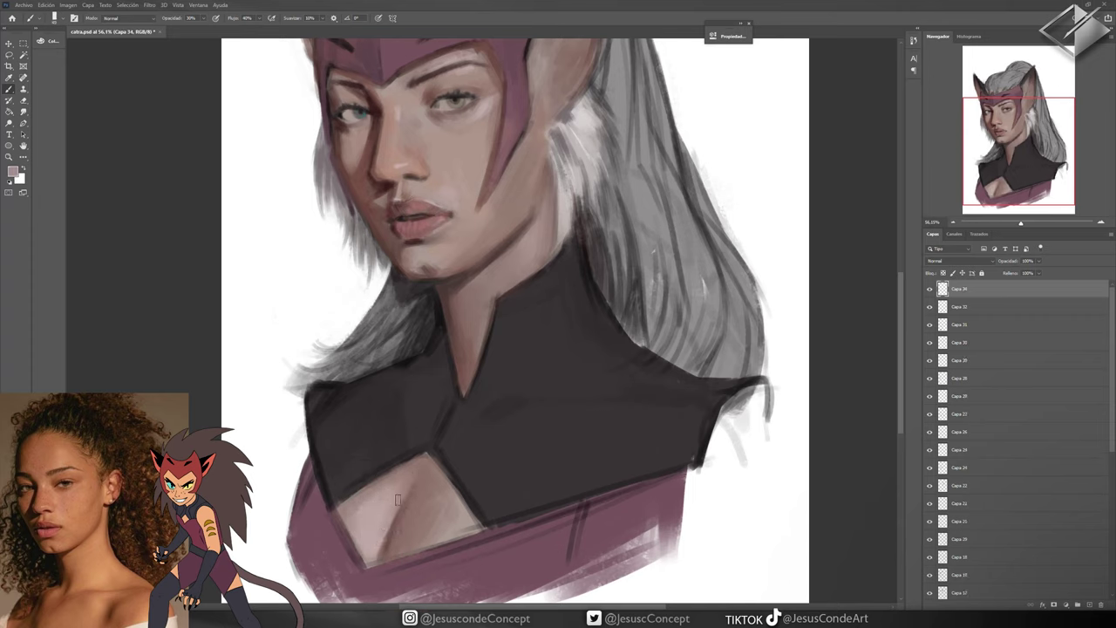
left_click(398, 499, "alt")
left_click_drag(384, 554, 419, 479)
Sample the garment's near-black and, on a new layer, darken its front panel on the face's shadow side
left_click(406, 358, "alt")
key("ctrl+shift+alt+n")
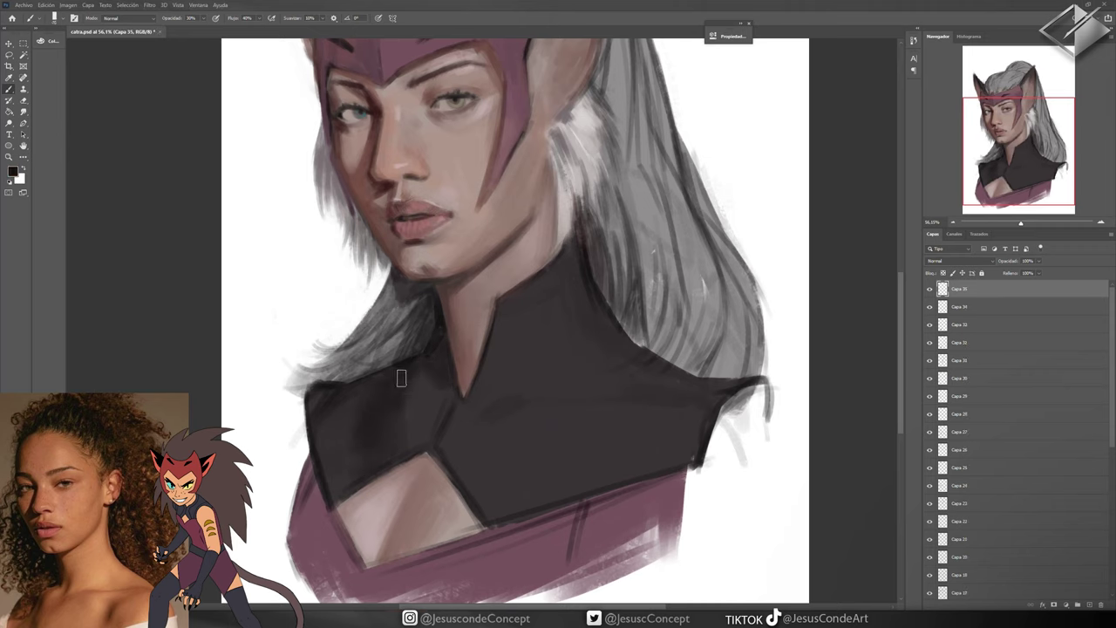
key("F12")
key("Return")
Add a new layer, glaze navy blue over the garment's shoulders and chest, and darken the collar edge beside the hair
key("ctrl+shift+alt+n")
key("b")
mouse_move(387, 403)
left_mouse_down()
mouse_move(377, 428)
mouse_move(392, 420)
mouse_move(363, 462)
mouse_move(316, 393)
left_mouse_up()
left_click_drag(610, 411, 645, 426)
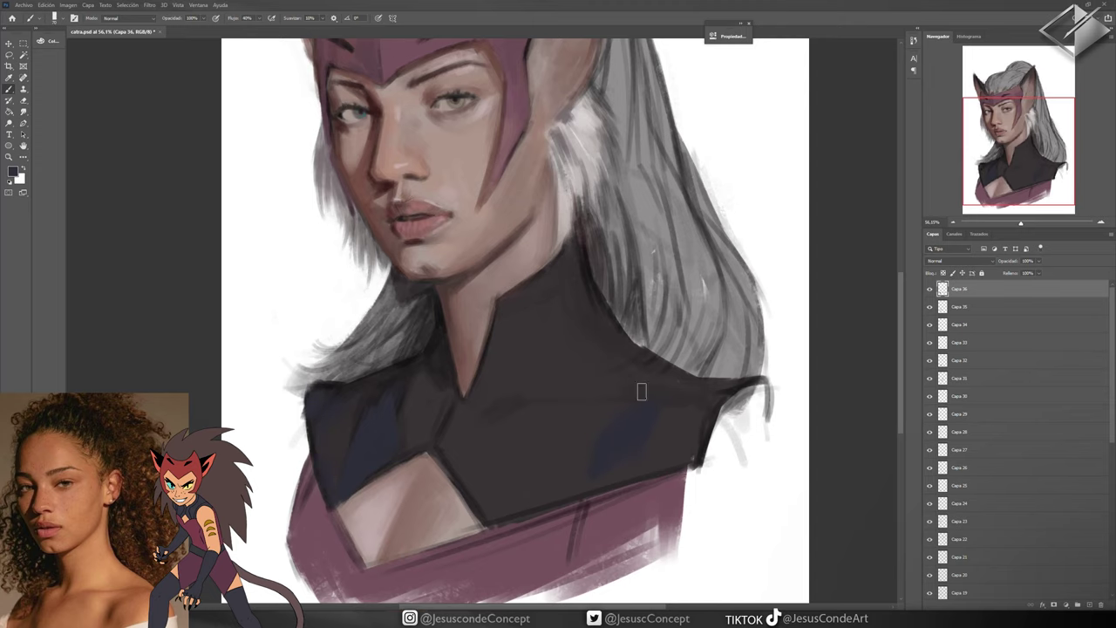
mouse_move(612, 472)
left_mouse_down()
mouse_move(479, 423)
mouse_move(512, 412)
mouse_move(554, 424)
mouse_move(444, 379)
left_mouse_up()
left_click_drag(530, 343, 516, 396)
left_click_drag(559, 293, 598, 366)
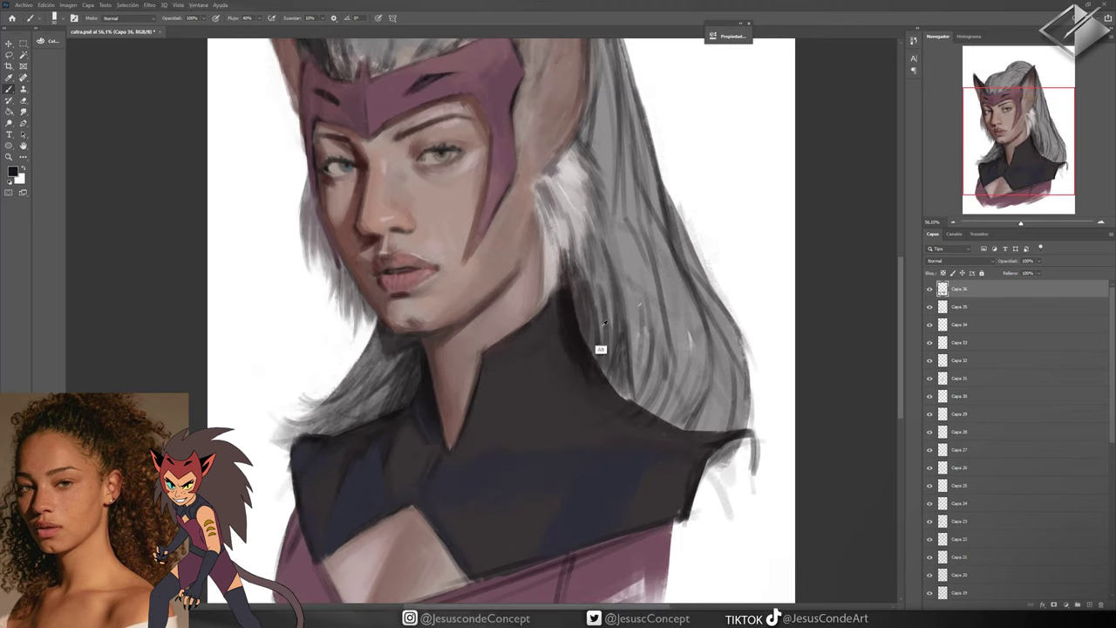
left_click_drag(565, 312, 593, 369)
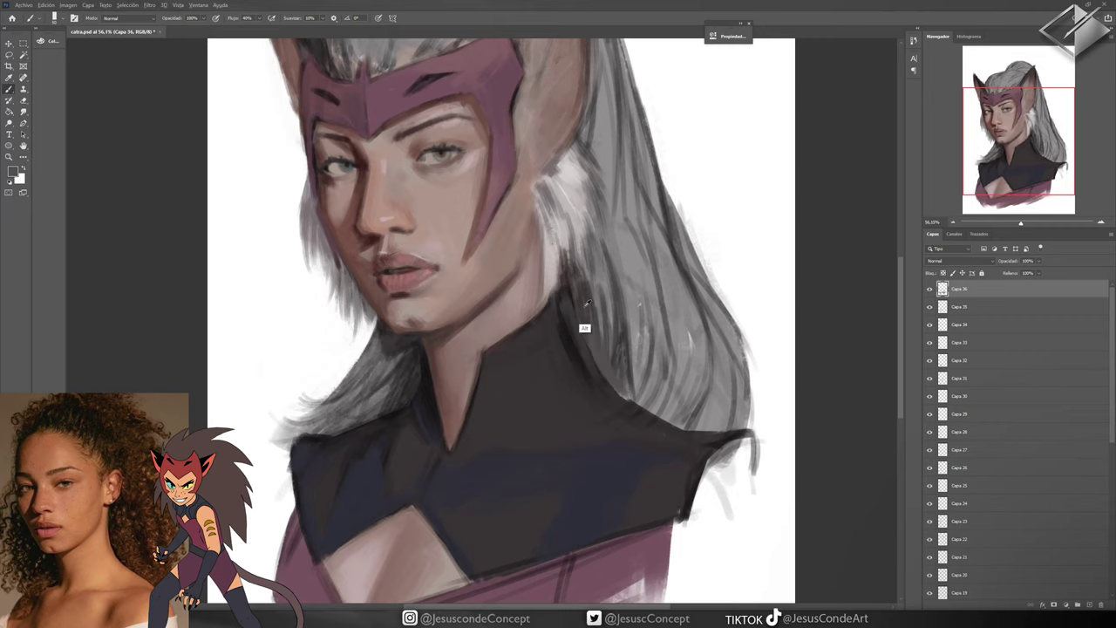
Add a new layer, cover the hairline gaps with grey and clean up the headpiece's central peak with sampled purple
left_click_drag(675, 245, 698, 362)
key("ctrl+shift+alt+n")
left_click_drag(358, 190, 360, 308)
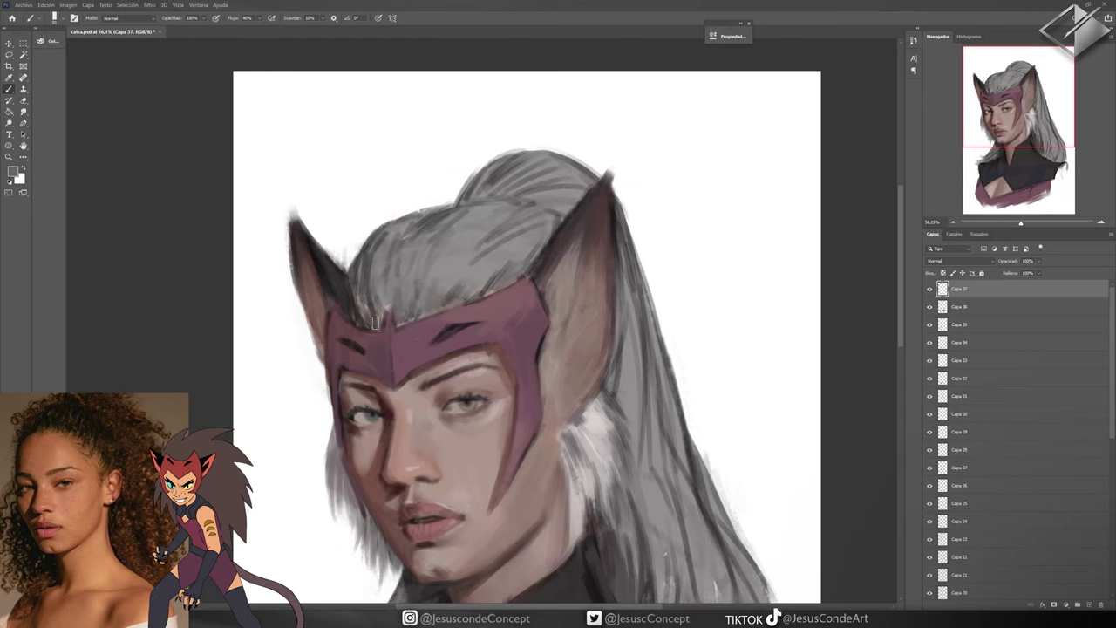
key("alt")
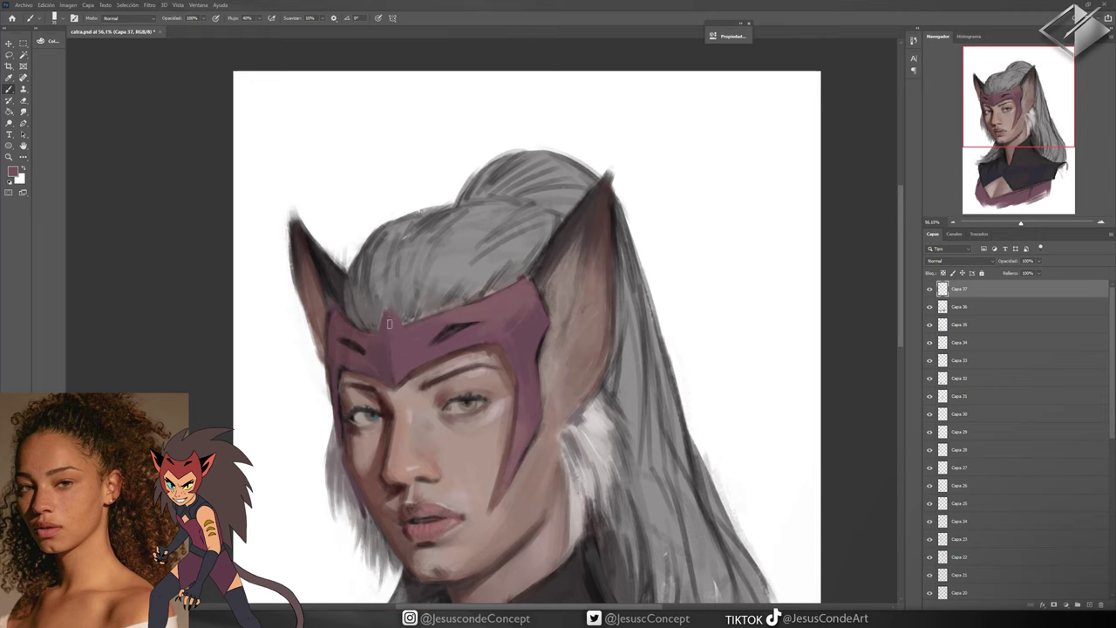
scroll(489, 239, "down", 3)
Add a new layer and paint light grey highlight strands in the swept-back hair above the headpiece
key("x")
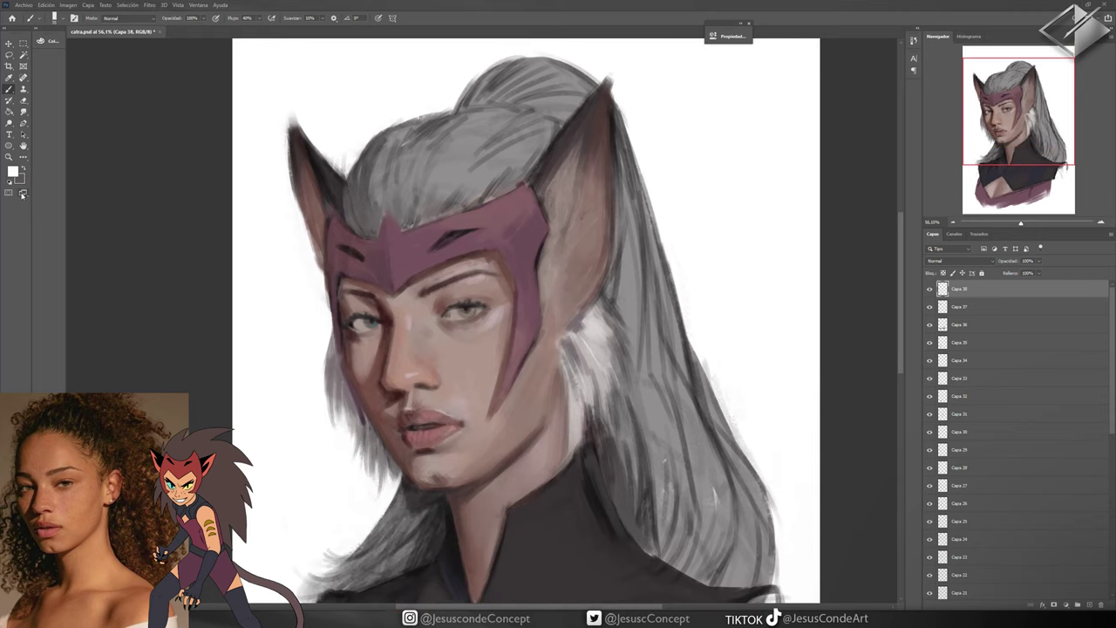
key("ctrl+shift+alt+n")
scroll(559, 262, "up", 2)
left_click_drag(417, 269, 471, 239)
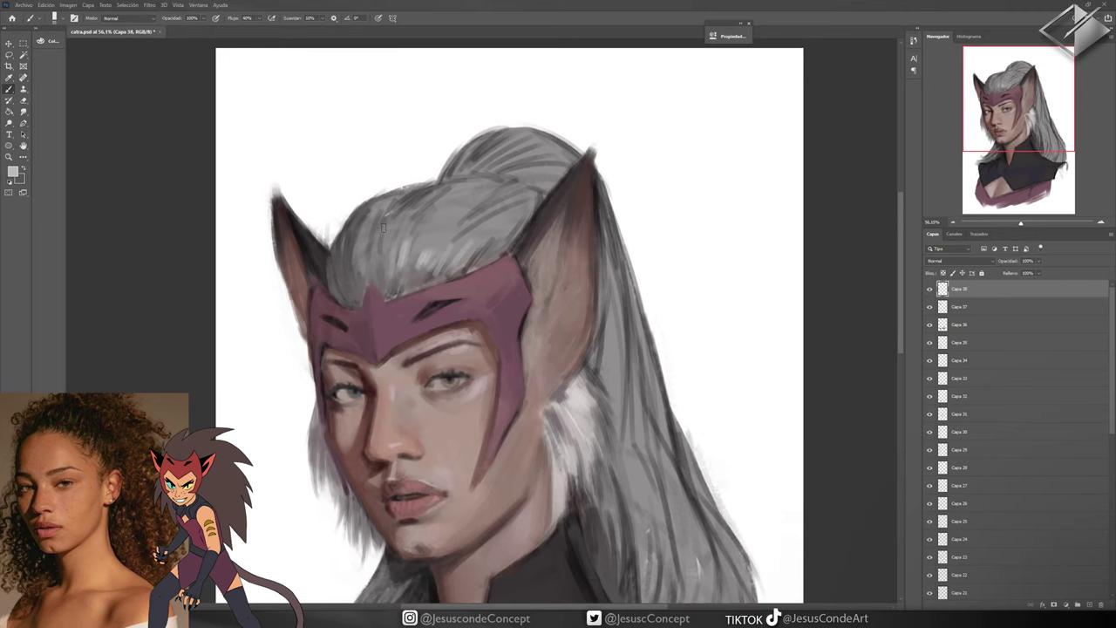
left_click_drag(375, 270, 454, 216)
Add a new layer and paint light grey highlight strands down the ponytail to its ends over the shoulder
key("space")
mouse_move(436, 264)
left_mouse_down()
mouse_move(489, 229)
mouse_move(358, 108)
left_mouse_up()
key("ctrl+shift+alt+n")
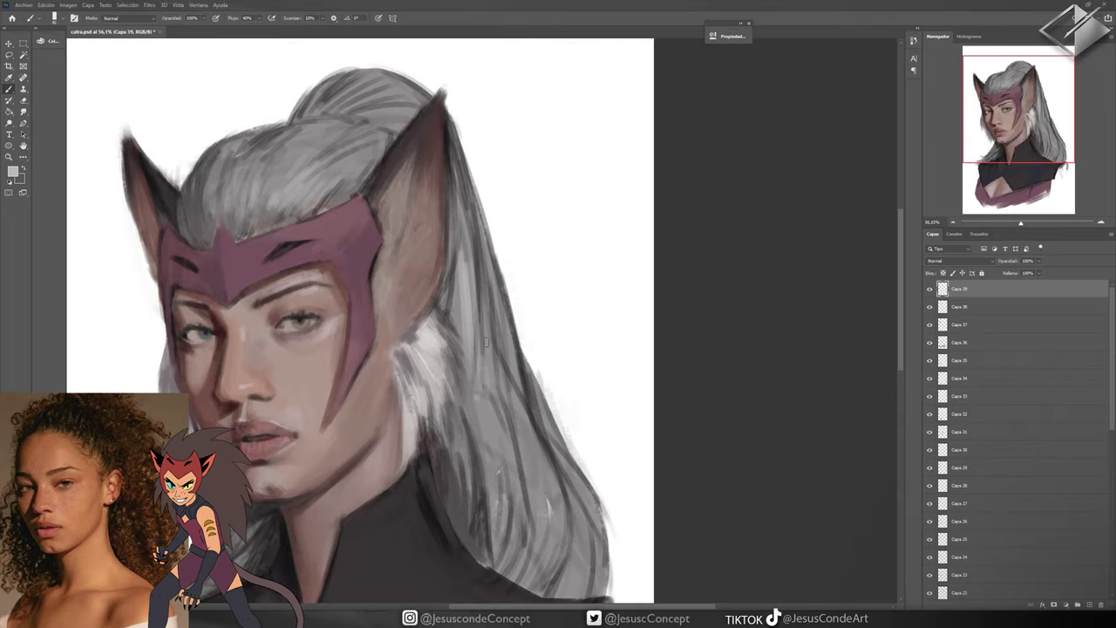
left_click_drag(520, 537, 507, 472)
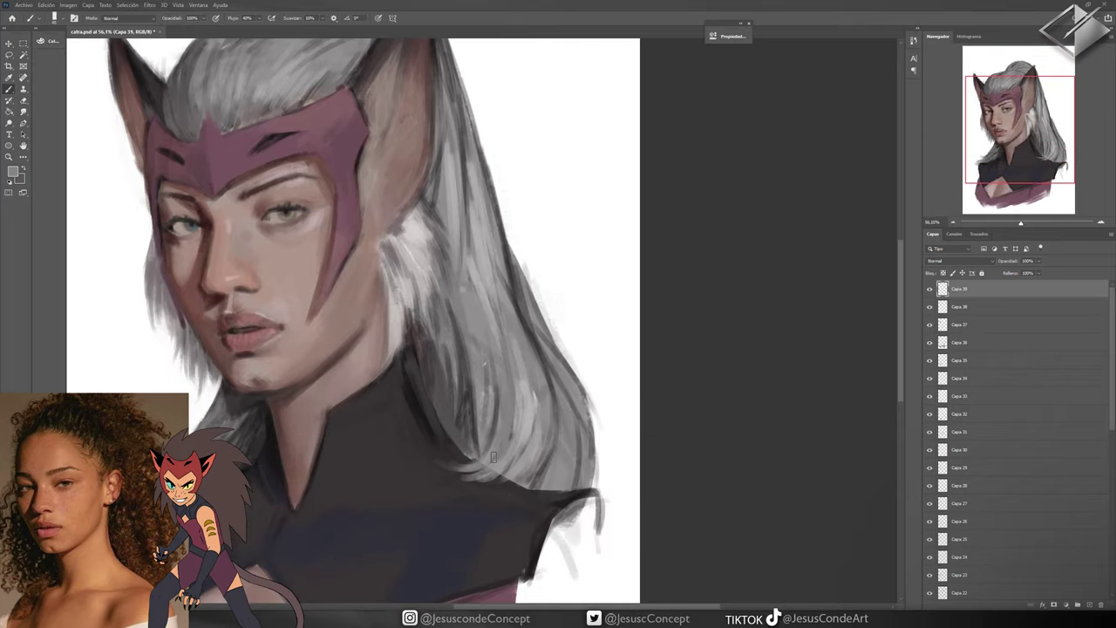
left_click(504, 470, "alt")
mouse_move(549, 518)
left_mouse_down()
mouse_move(503, 470)
mouse_move(536, 406)
mouse_move(554, 409)
left_mouse_up()
Add new layers and reshape the garment's pointed shoulder beneath the ponytail with dark paint, cleaning its outer contour with white
key("x")
left_click_drag(521, 493, 549, 343)
left_click_drag(489, 225, 576, 309)
key("ctrl+shift+alt+n")
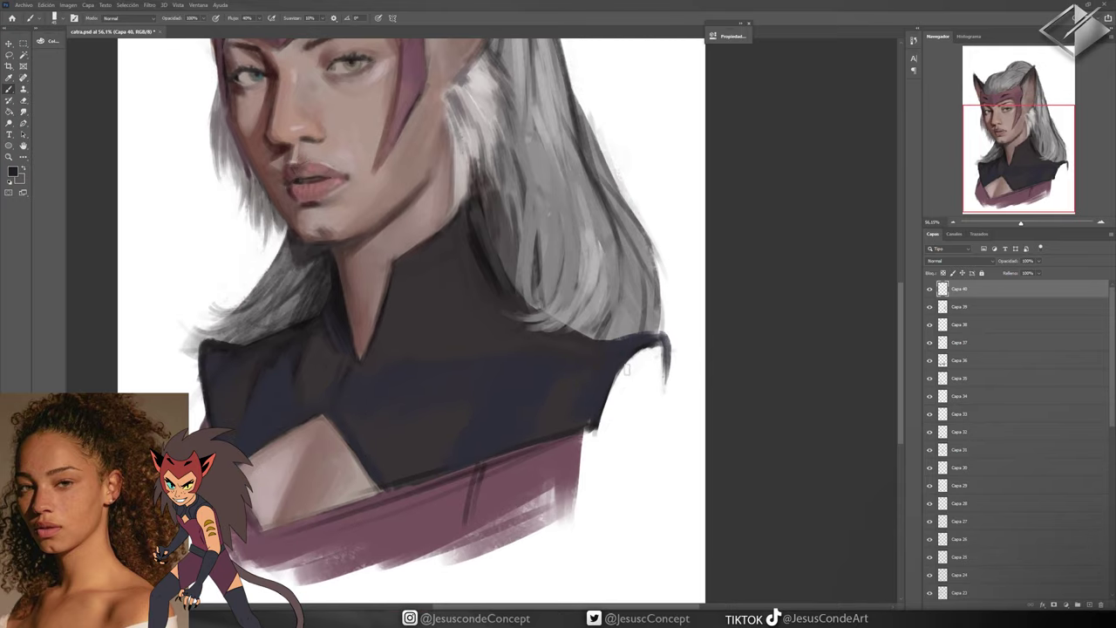
key("x")
mouse_move(592, 420)
left_mouse_down()
mouse_move(666, 338)
mouse_move(681, 521)
mouse_move(661, 575)
left_mouse_up()
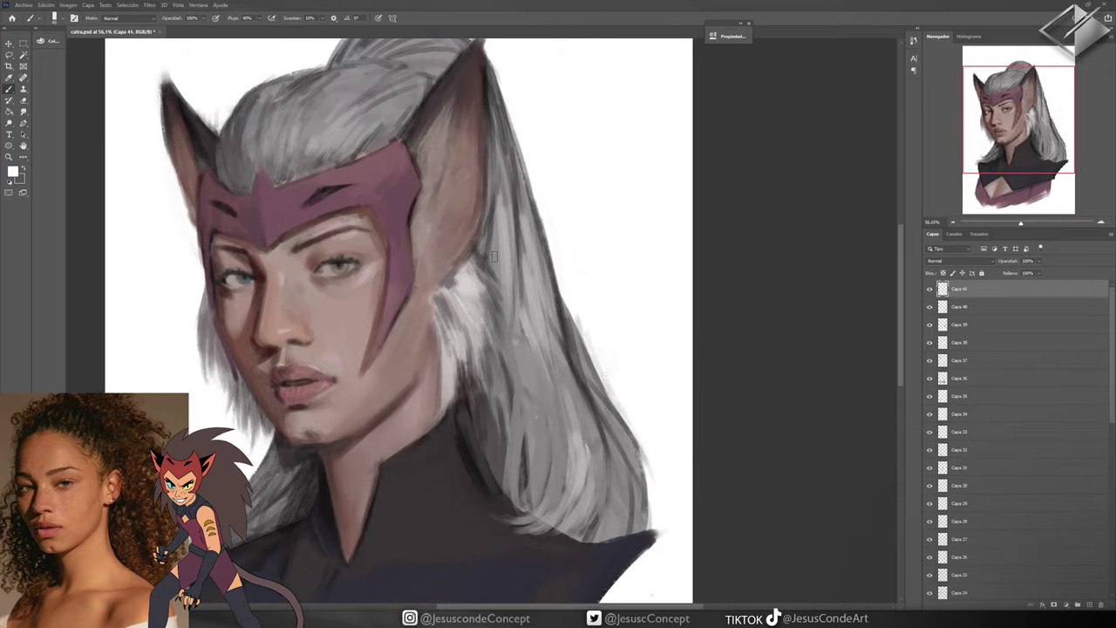
Add a new layer and paint more light grey strands through the middle and lower ponytail
key("ctrl+shift+alt+n")
left_click_drag(567, 349, 524, 519)
left_click_drag(602, 480, 550, 288)
left_click_drag(515, 493, 528, 340)
key("ctrl+shift+alt+n")
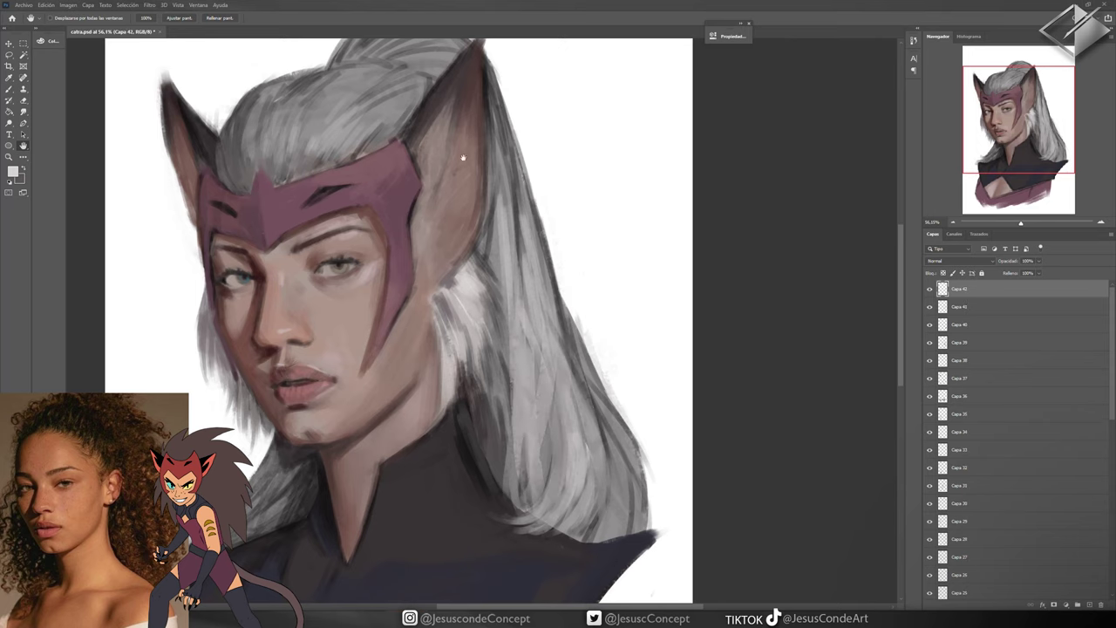
Refine the tips and outer edges of both cat ears with dark strokes, lowering the brush opacity to 20% for softer shading
left_click_drag(462, 162, 468, 263)
key("x")
left_click_drag(490, 144, 466, 209)
left_click_drag(484, 191, 483, 257)
mouse_move(449, 197)
left_mouse_down()
mouse_move(447, 232)
mouse_move(427, 260)
left_mouse_up()
left_click_drag(179, 187, 199, 274)
key("2")
left_click_drag(188, 208, 185, 190)
mouse_move(440, 181)
left_mouse_down()
mouse_move(420, 235)
mouse_move(427, 214)
left_mouse_up()
left_click_drag(454, 157, 353, 165)
Restore the brush to 100% opacity, clean up the bun's contour and paint grey flyaway strands along the ponytail's outer edge
key("x")
key("0")
mouse_move(436, 136)
left_mouse_down()
mouse_move(384, 154)
mouse_move(428, 158)
left_mouse_up()
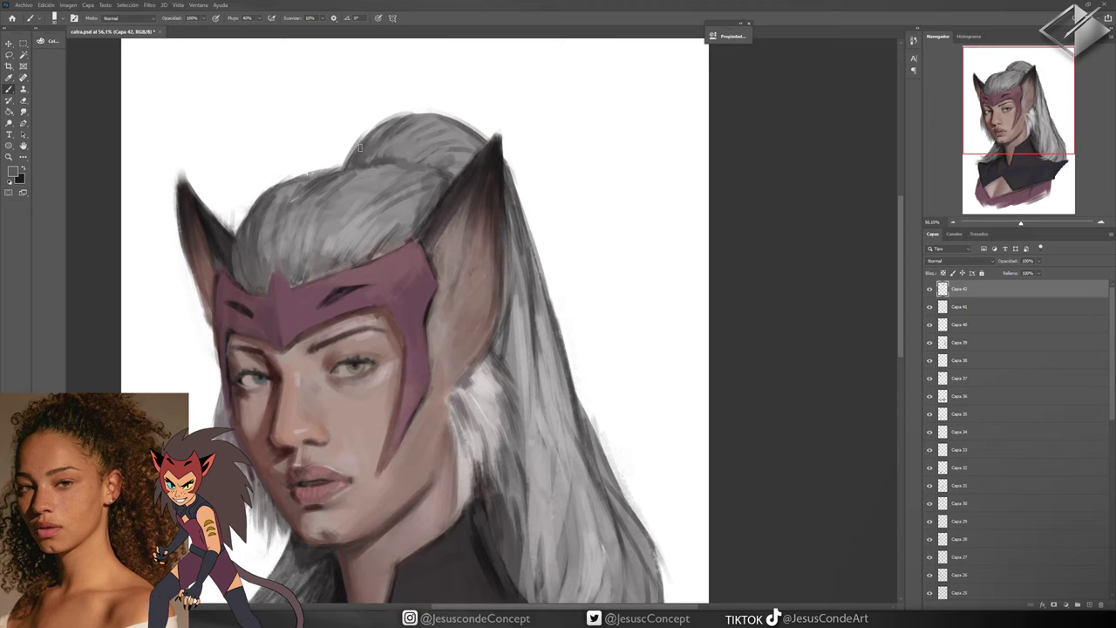
left_click_drag(538, 273, 453, 249)
scroll(453, 249, "down", 3)
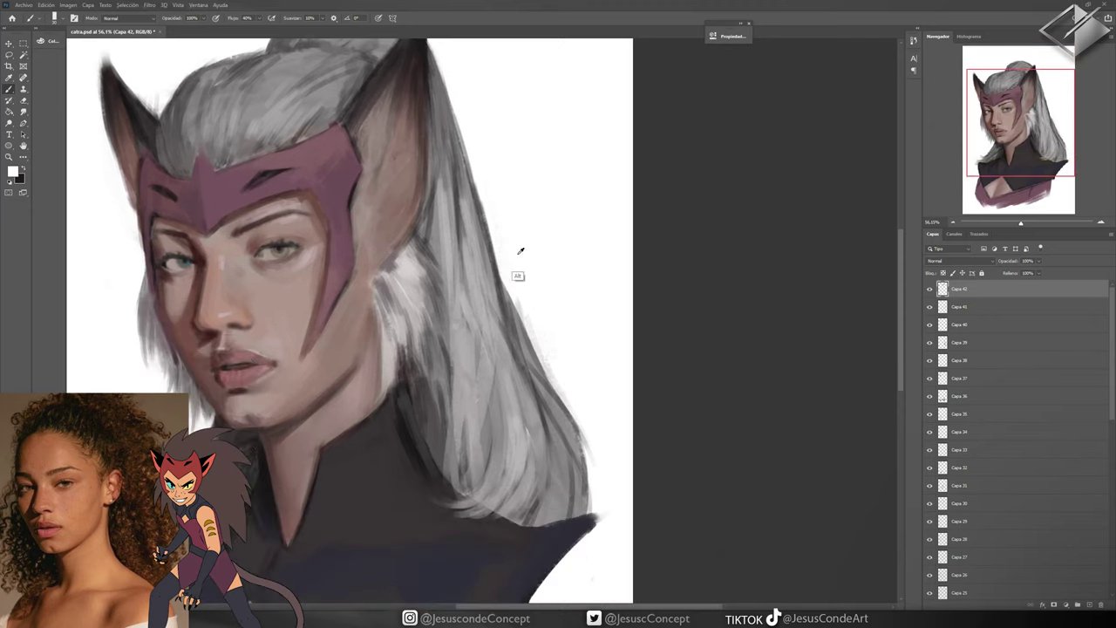
left_click_drag(522, 334, 597, 458)
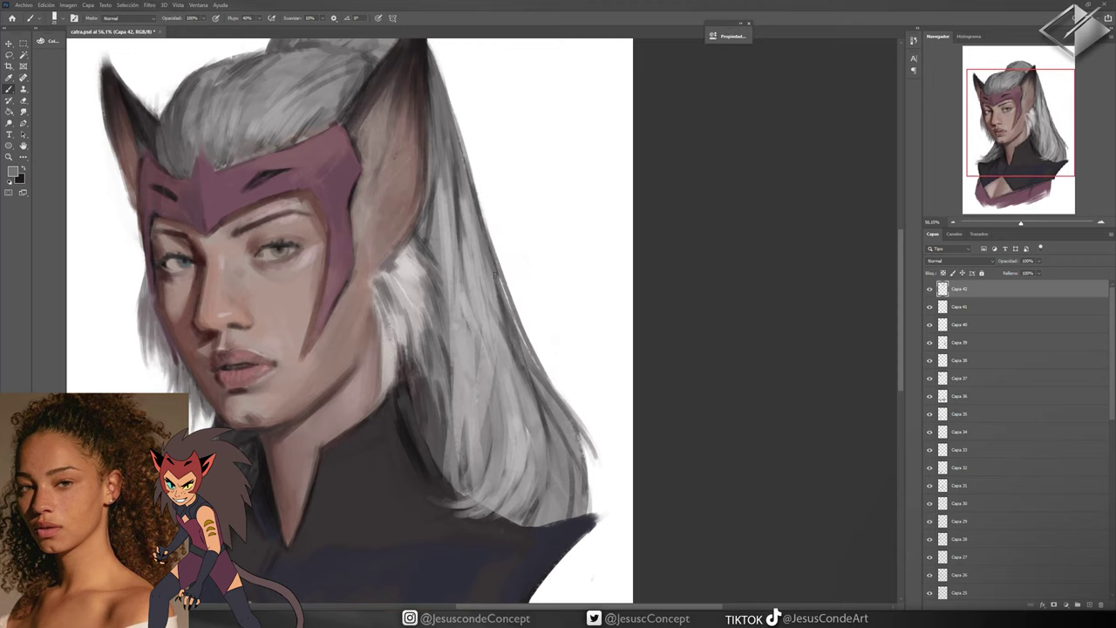
mouse_move(490, 262)
left_mouse_down()
mouse_move(511, 369)
mouse_move(601, 490)
left_mouse_up()
left_click_drag(543, 373, 611, 510)
left_click_drag(322, 343, 420, 305)
left_click(419, 305, "alt")
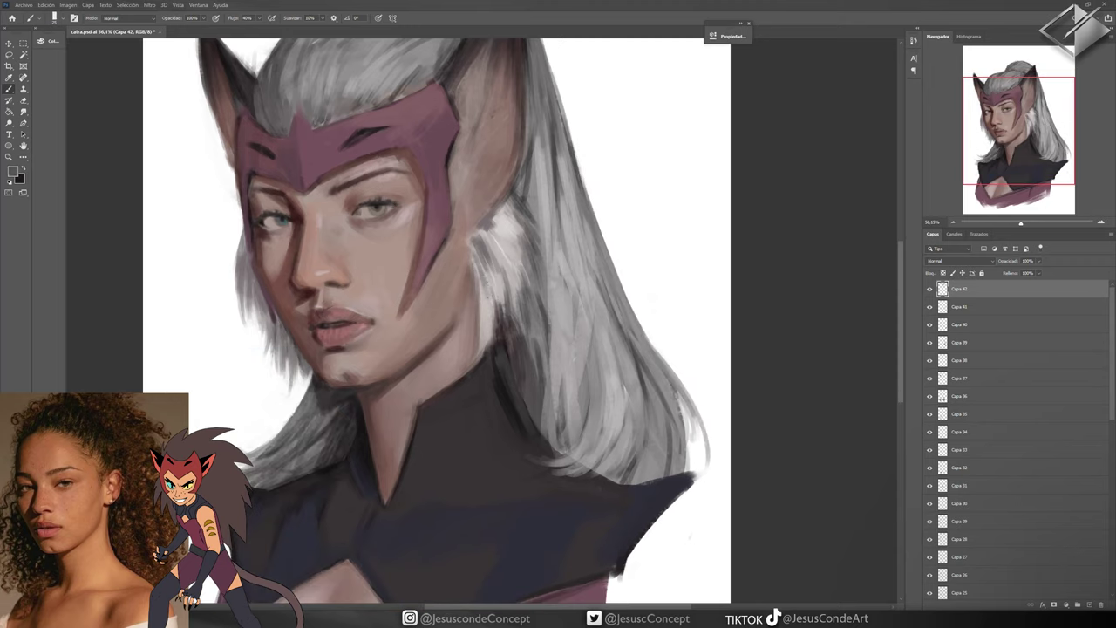
Merge the upper paint layers down into the single layer Capa 15
key("z")
left_click(567, 180, "alt")
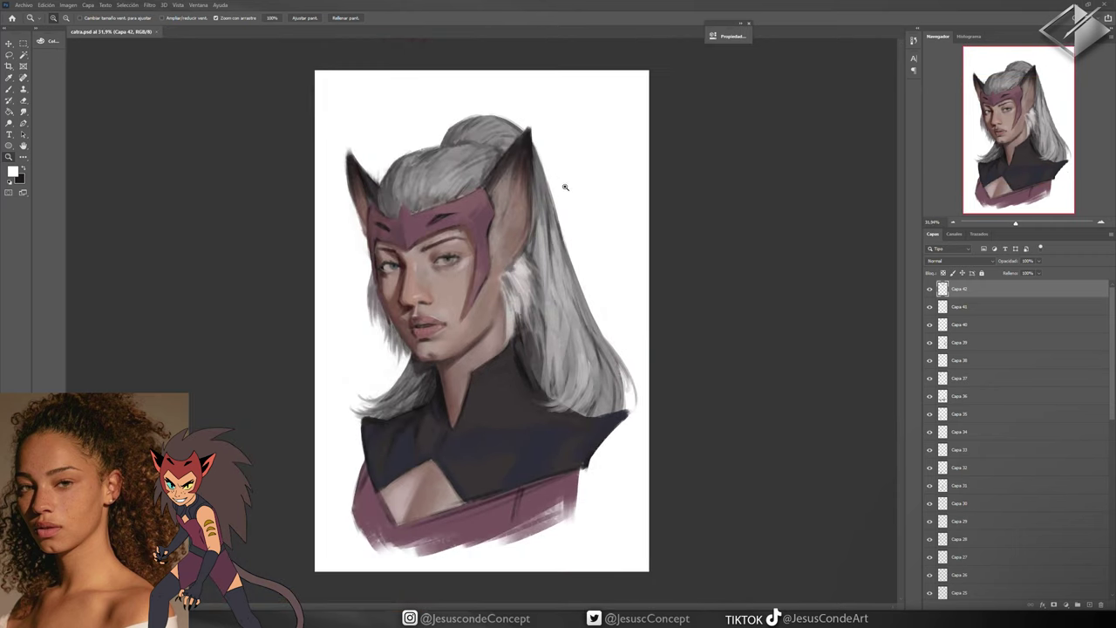
key("ctrl+e")
key("ctrl+e")
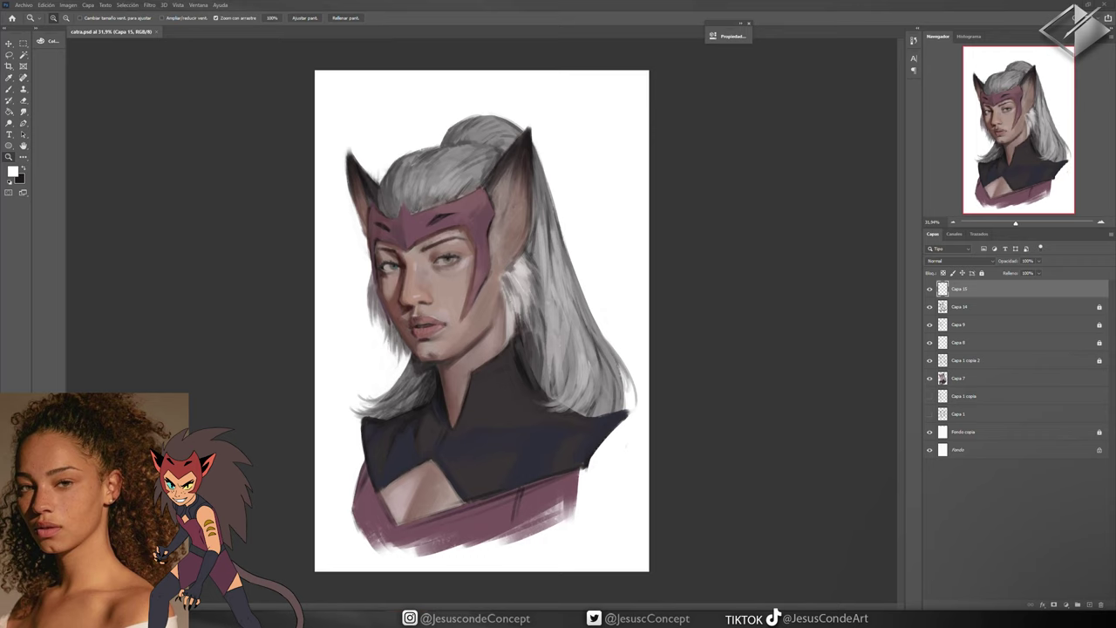
Glaze sampled pink and reddish skin tones over the nose and cheeks on new layers at low brush opacity, and merge Capa 18 down
scroll(485, 192, "up", 3)
key("ctrl+shift+alt+n")
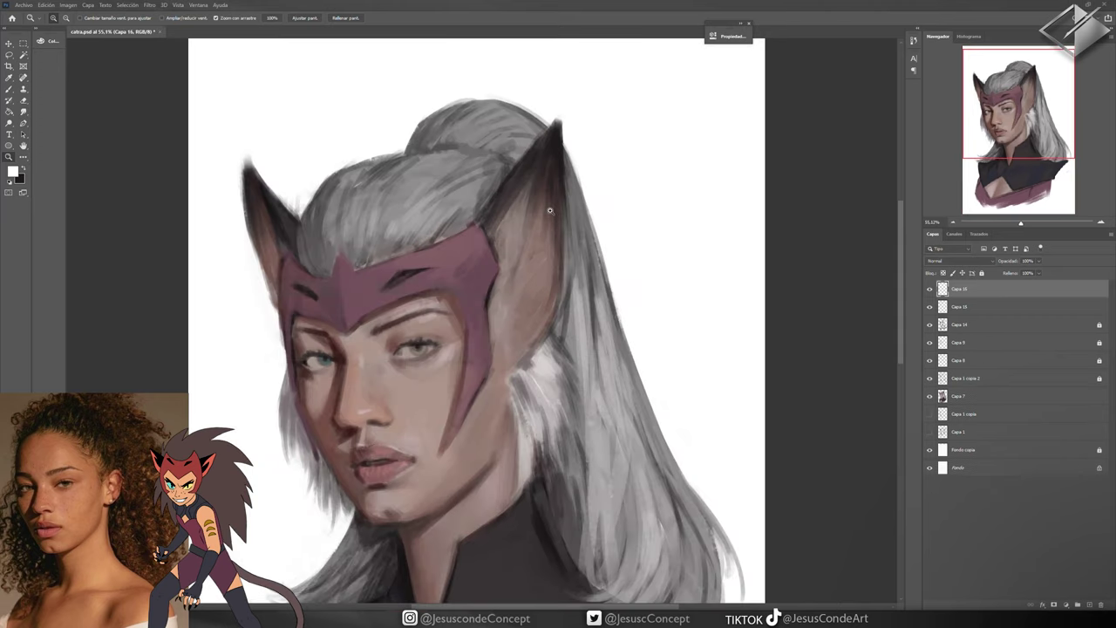
key("b")
left_click(365, 362, "alt")
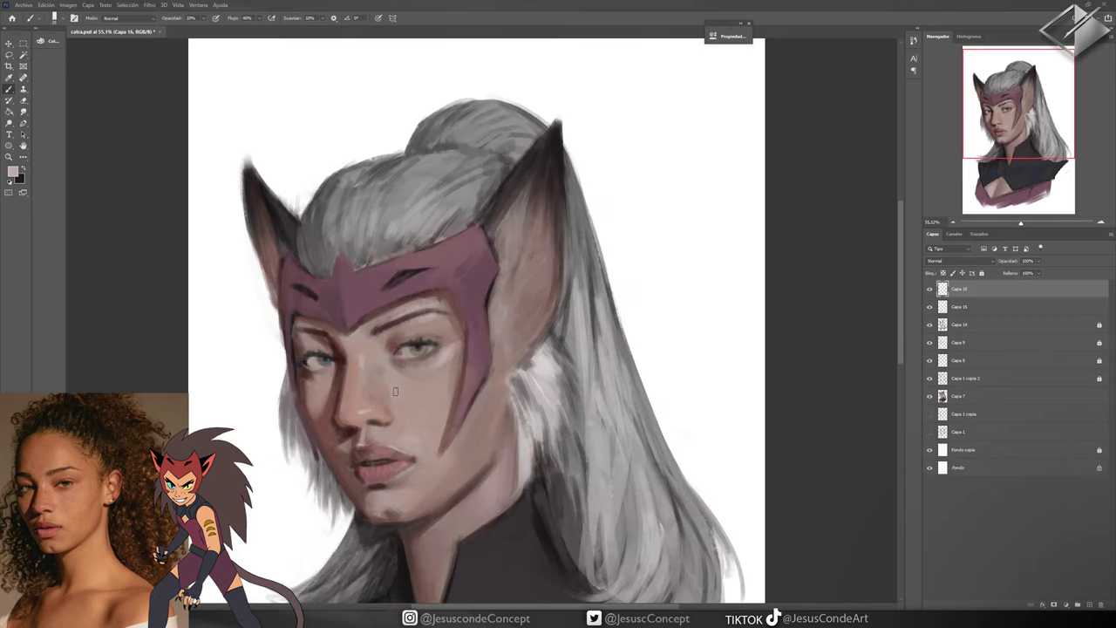
left_click(328, 406, "alt")
key("ctrl+shift+alt+n")
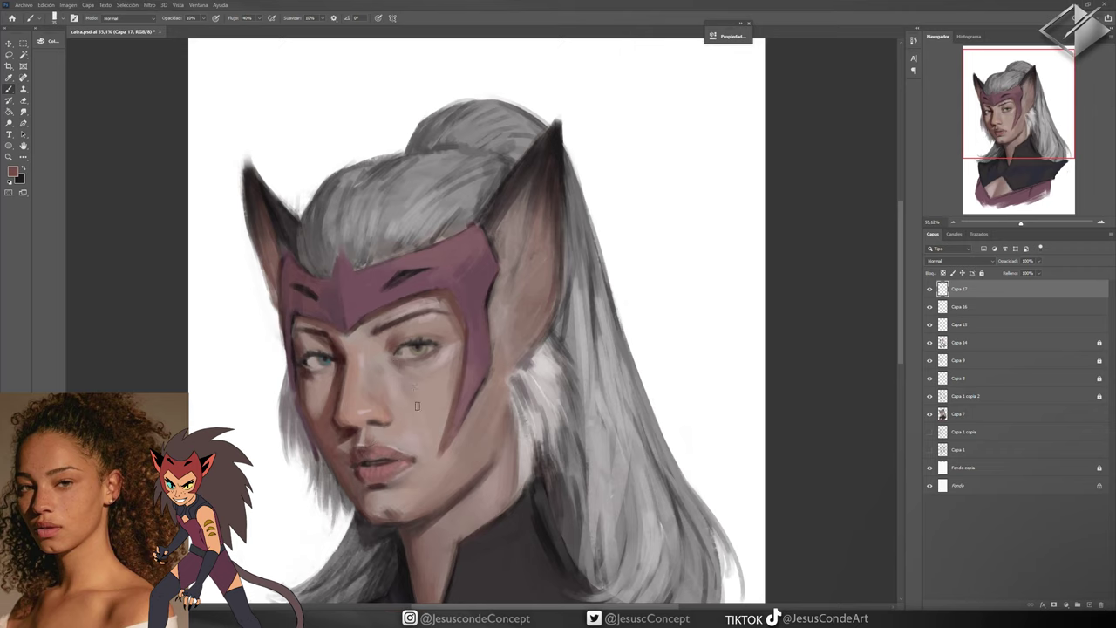
key("ctrl+shift+alt+n")
left_click(399, 405, "alt")
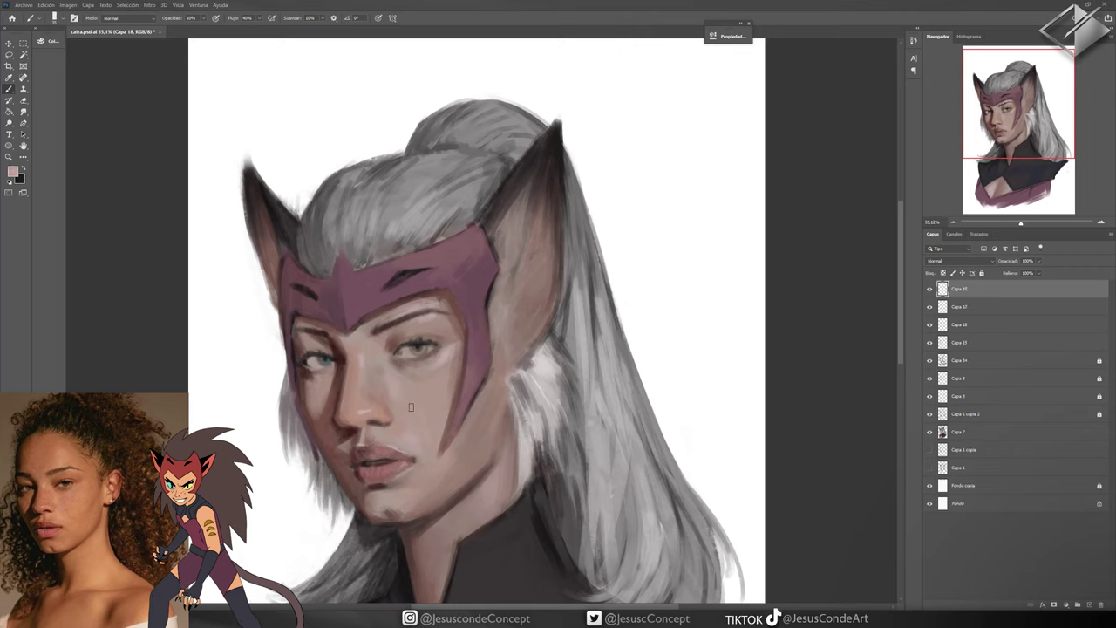
key("ctrl+e")
key("ctrl+e")
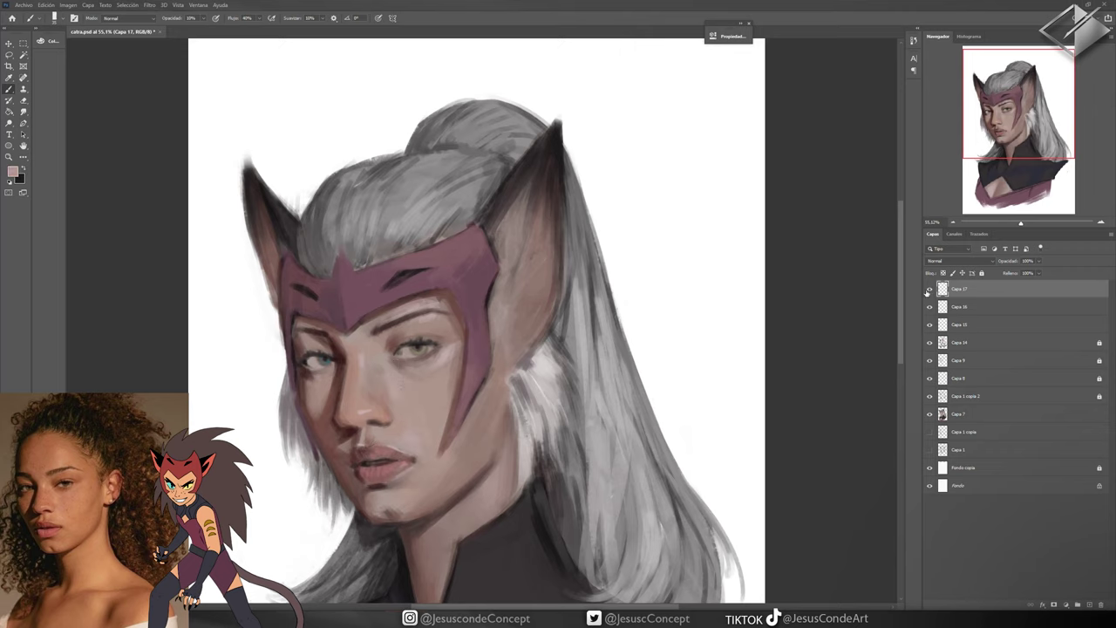
Add a new layer and glaze sampled reddish brown into the lower inside of the larger ear
key("h")
key("6")
key("ctrl+shift+alt+n")
key("b")
key("ctrl+shift+alt+n")
left_click(510, 316, "alt")
mouse_move(505, 324)
left_mouse_down()
mouse_move(542, 253)
mouse_move(532, 327)
mouse_move(513, 347)
left_mouse_up()
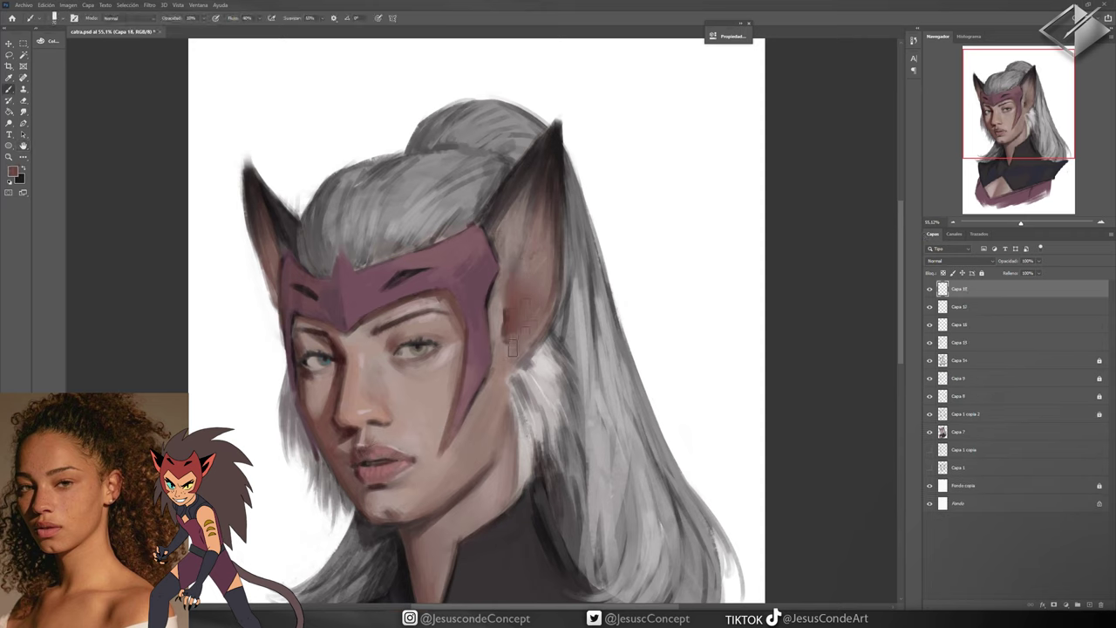
Add a new layer and paint light greyish fur strands inside the larger ear using sampled colours
left_click(531, 407, "alt")
key("ctrl+shift+alt+n")
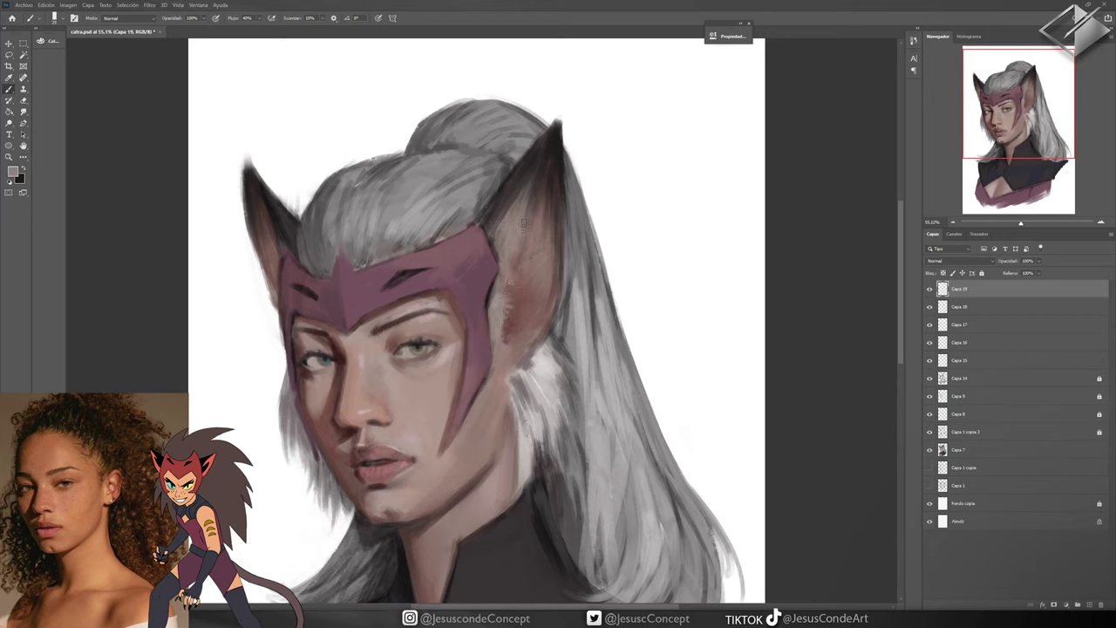
mouse_move(523, 223)
left_mouse_down()
mouse_move(529, 155)
mouse_move(499, 218)
mouse_move(541, 155)
left_mouse_up()
left_click(502, 310, "alt")
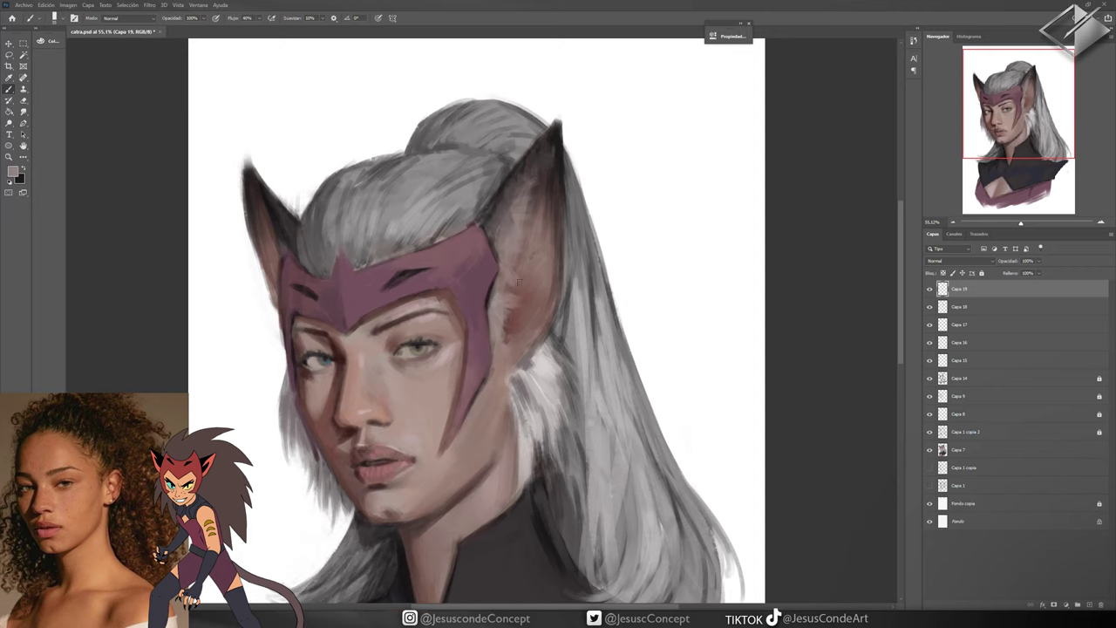
Paint fine fur strands inside the smaller ear, along its outer edge and at its tip with sampled tones
left_click_drag(255, 238, 265, 220)
left_click(262, 270, "alt")
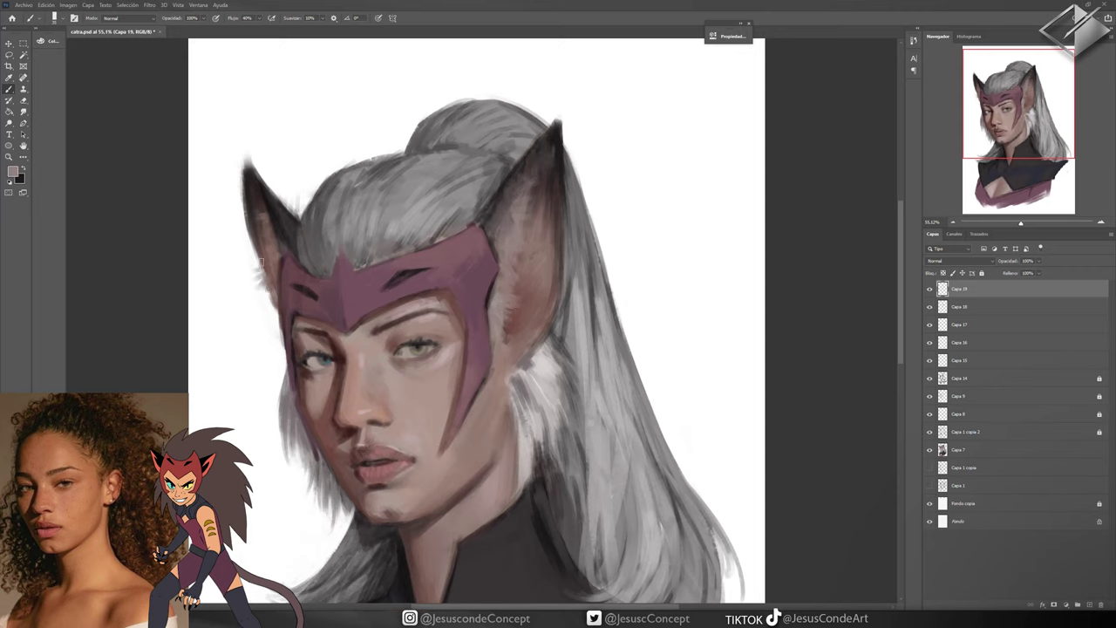
left_click_drag(260, 266, 267, 309)
left_click(265, 303, "alt")
mouse_move(217, 207)
left_mouse_down()
mouse_move(247, 198)
mouse_move(221, 191)
left_mouse_up()
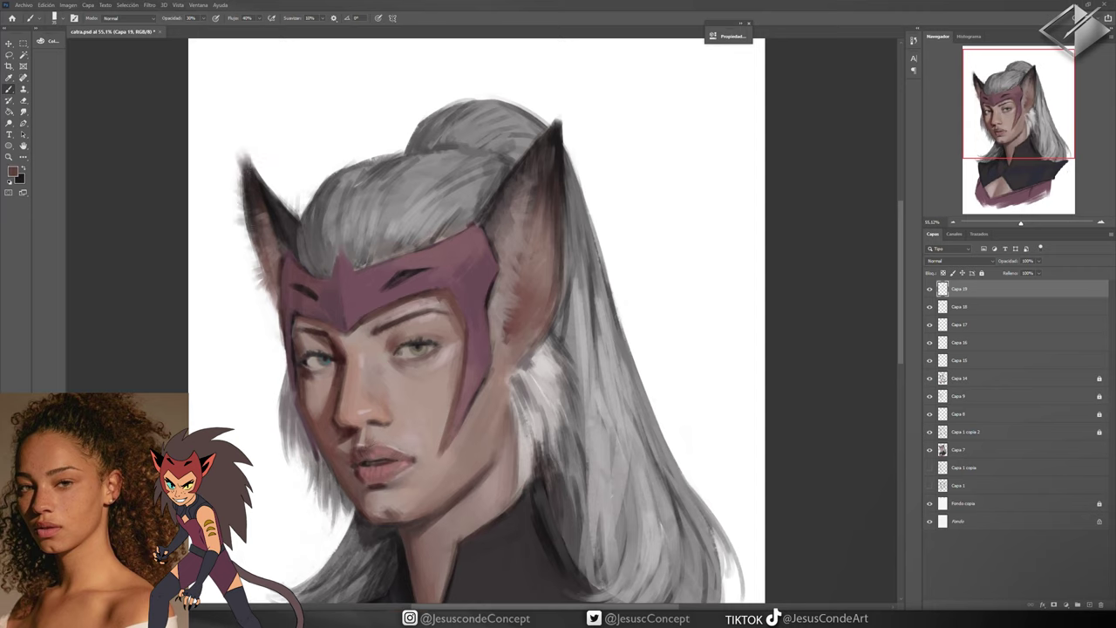
Paint a furry tip and darker outer edge on the larger ear, and blend sampled skin tones at its base
left_click_drag(556, 140, 567, 108)
left_click_drag(561, 159, 569, 111)
left_click_drag(565, 199, 547, 321)
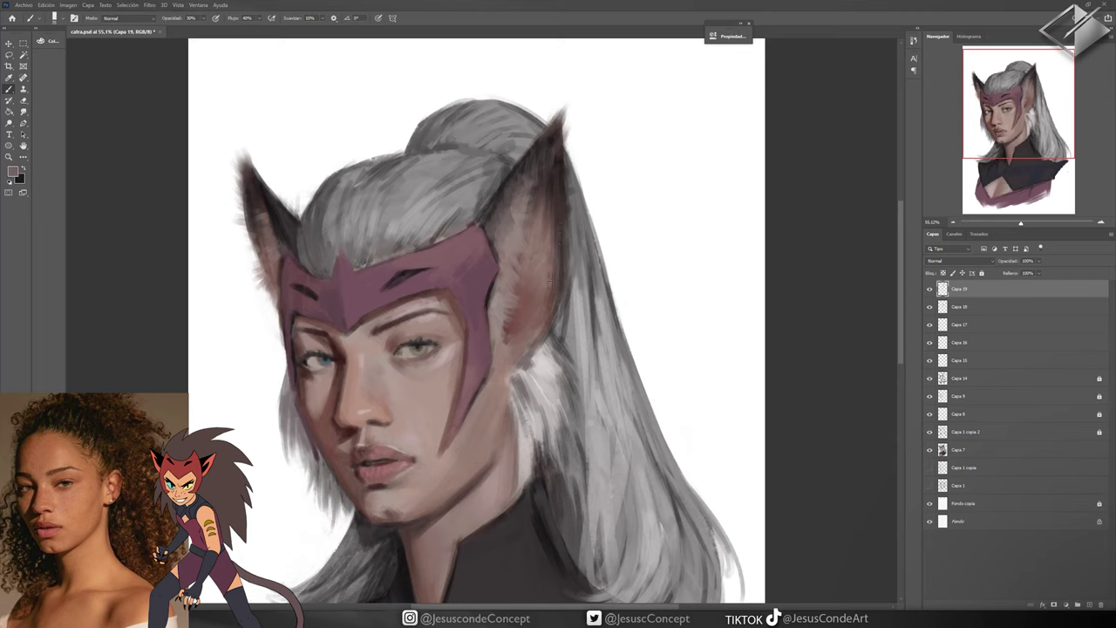
left_click(561, 203, "alt")
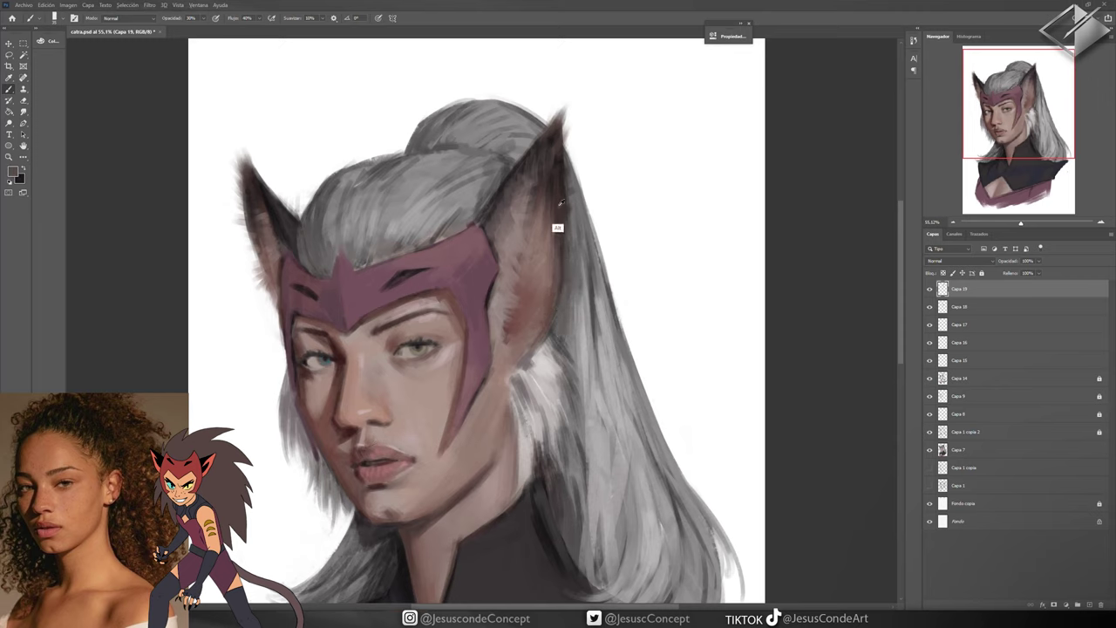
left_click(506, 341, "alt")
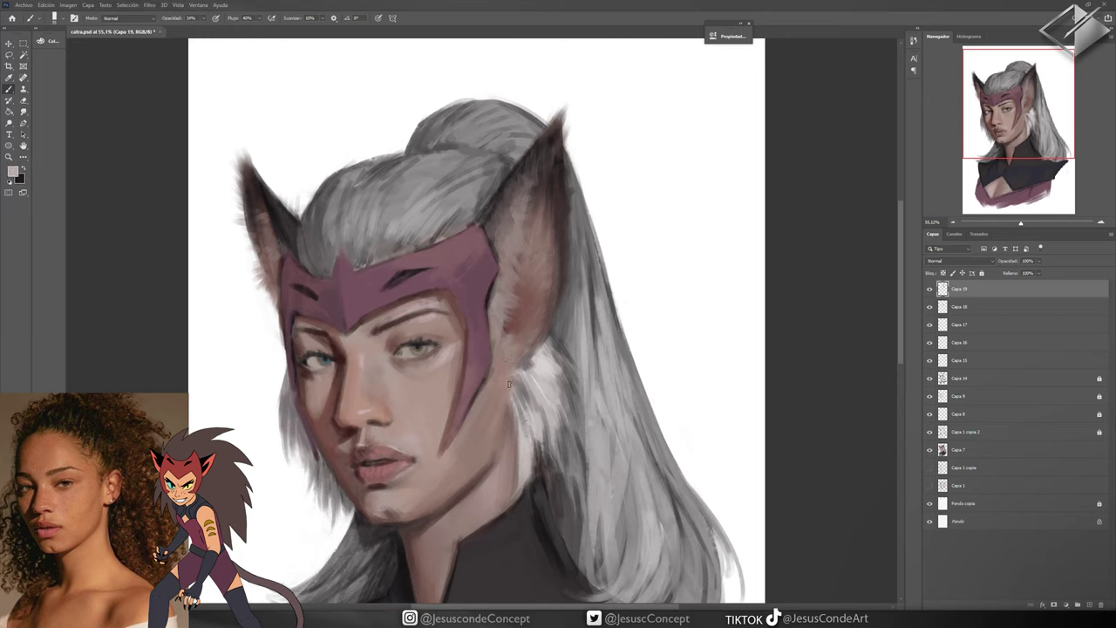
left_click(498, 481, "alt")
Add a new layer and glaze dark navy over the garment's shoulders, chest and collar edge, with the layer at 60% opacity
scroll(442, 514, "down", 3)
left_click(558, 486, "alt")
left_click(12, 172)
key("Escape")
key("ctrl+shift+alt+n")
mouse_move(338, 472)
left_mouse_down()
mouse_move(356, 451)
mouse_move(301, 466)
left_mouse_up()
left_click_drag(276, 504, 275, 550)
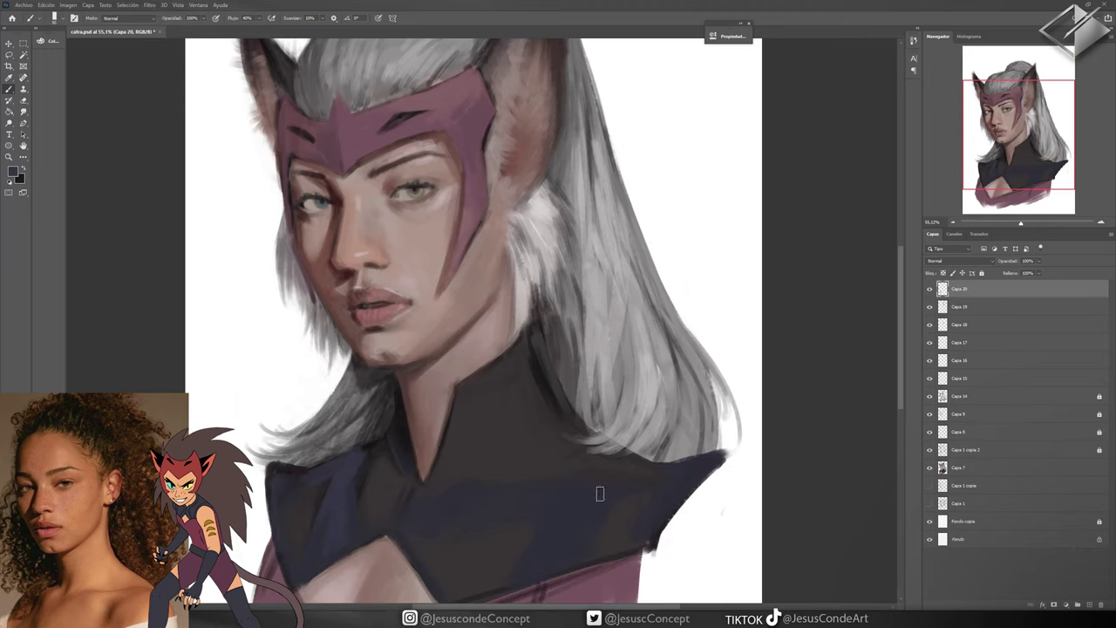
left_click_drag(469, 330, 474, 294)
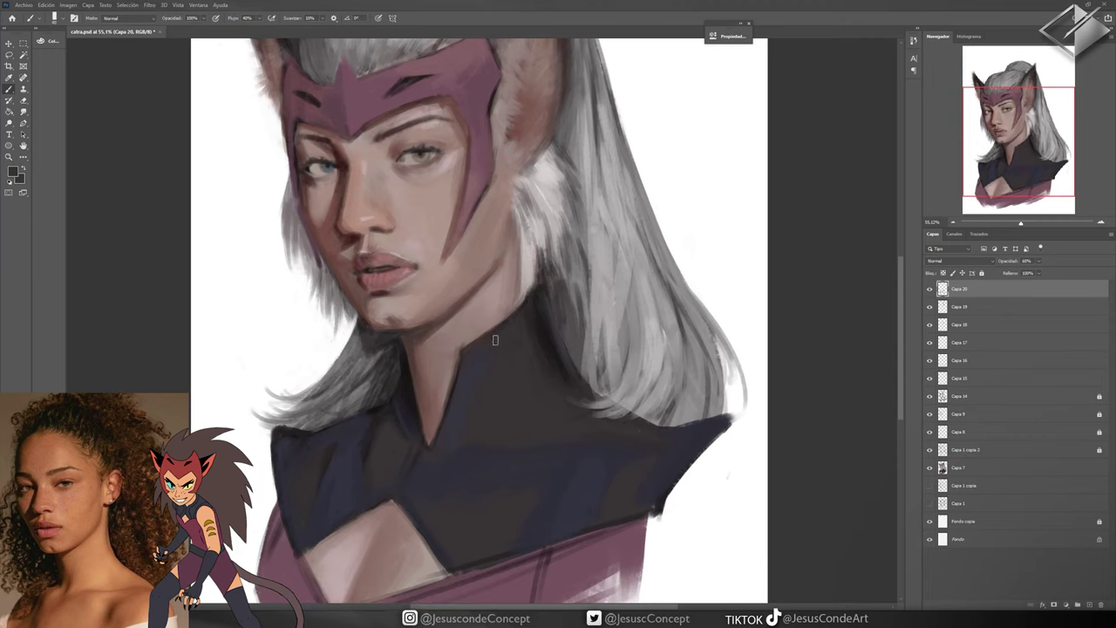
Blend sampled brown into the fur and hair beside the neck, and add a new layer
left_click(522, 254, "alt")
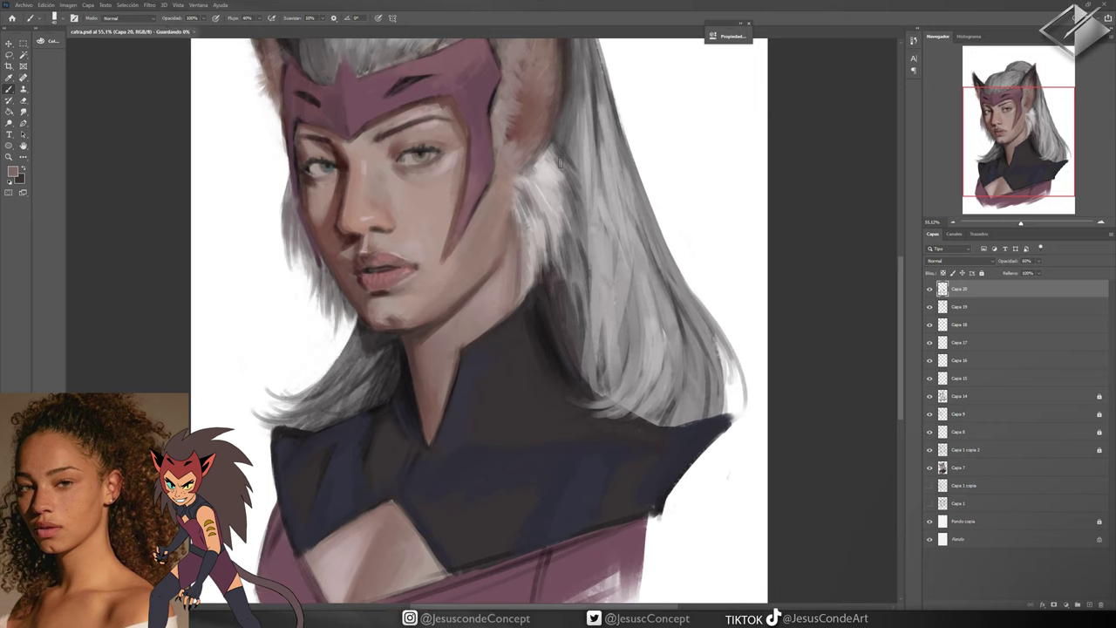
key("ctrl+shift+alt+n")
mouse_move(560, 315)
left_mouse_down()
mouse_move(564, 302)
mouse_move(561, 313)
left_mouse_up()
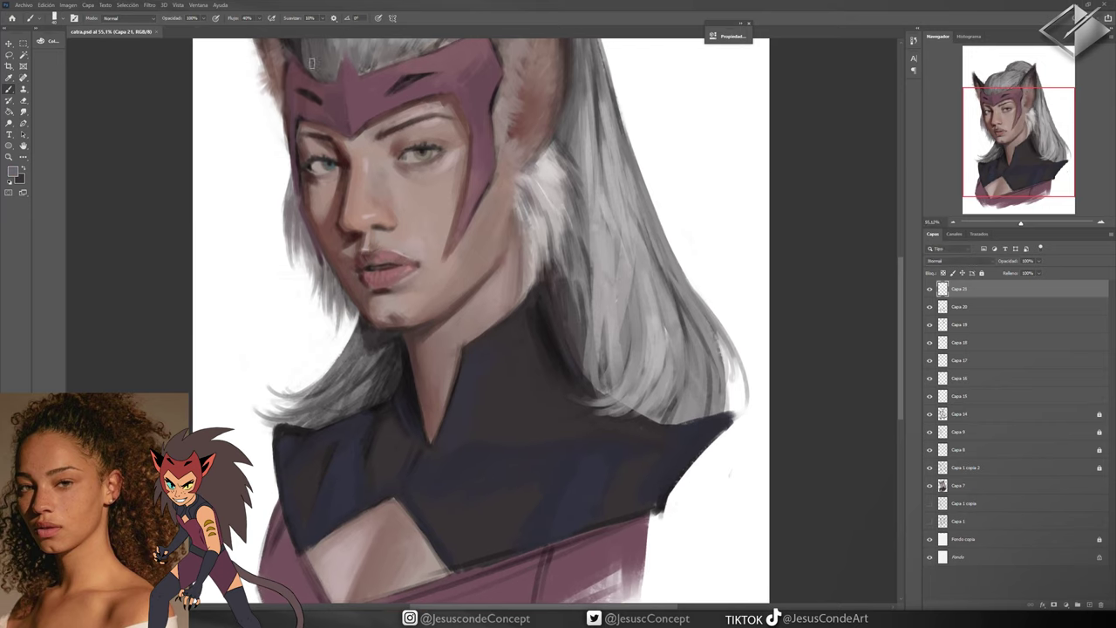
Add new layers and glaze lighter purplish-grey tones over the garment's collar and chest, stepping back the last changes
key("ctrl+shift+alt+n")
left_click_drag(487, 429, 532, 403)
key("4")
key("ctrl+shift+alt+n")
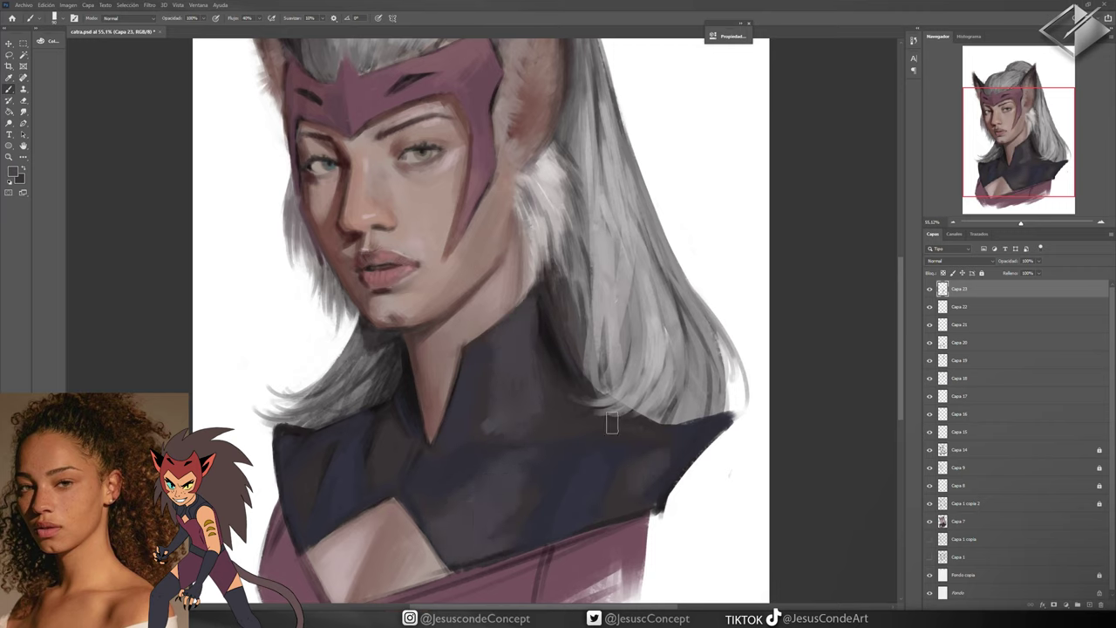
key("ctrl+shift+alt+n")
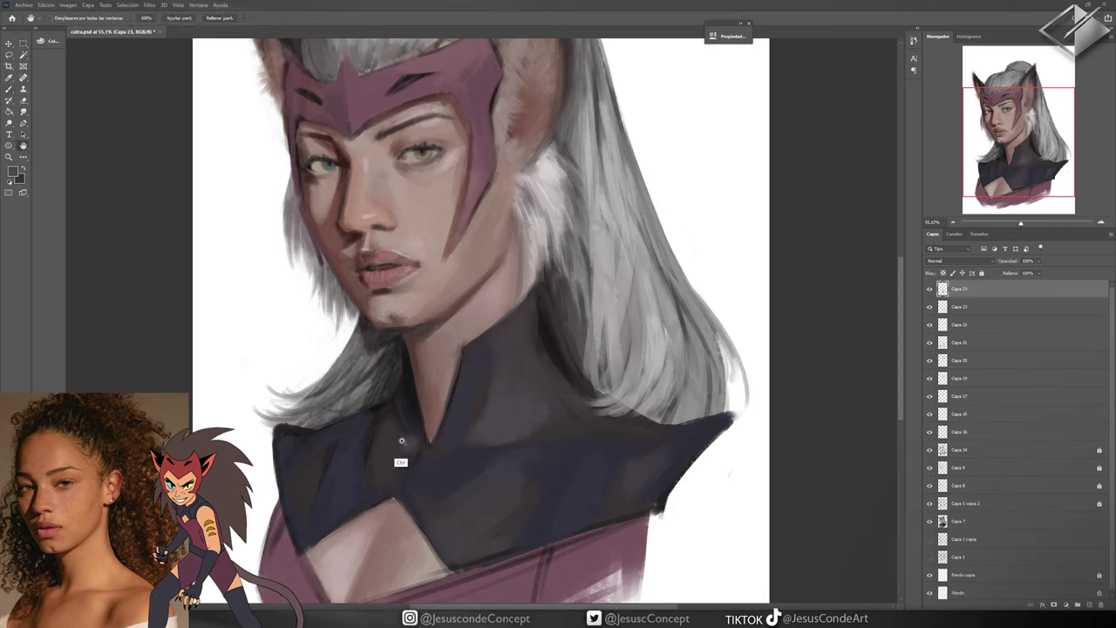
key("ctrl+z")
key("ctrl+z")
key("ctrl+shift+z")
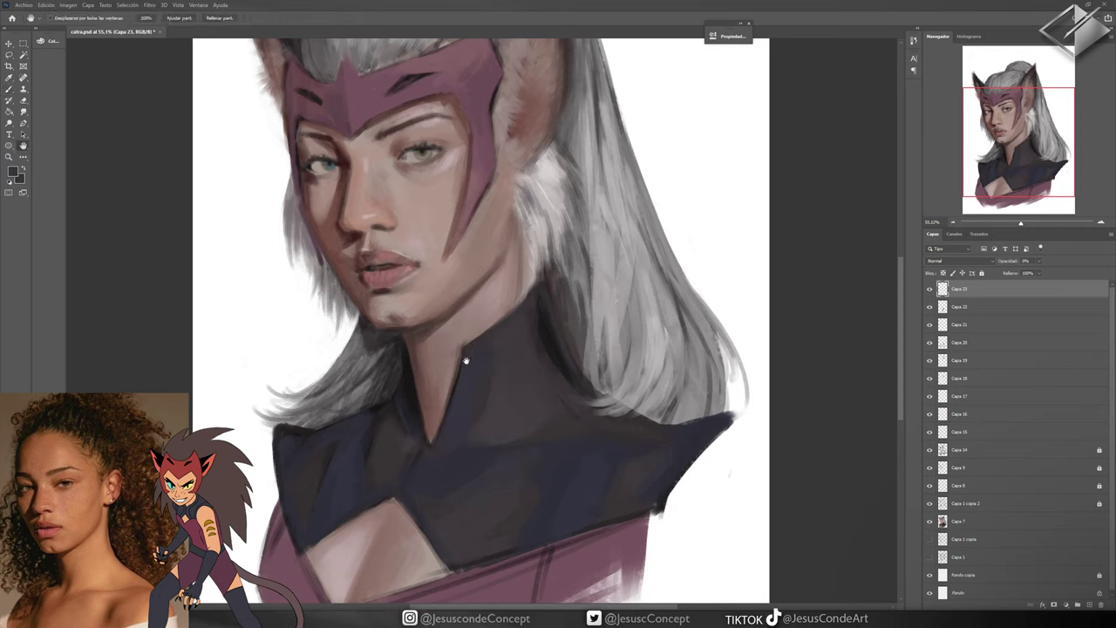
Sample reddish brown from the neck and paint the shadowed skin along the collar opening down to its lower point
left_click(417, 415, "alt")
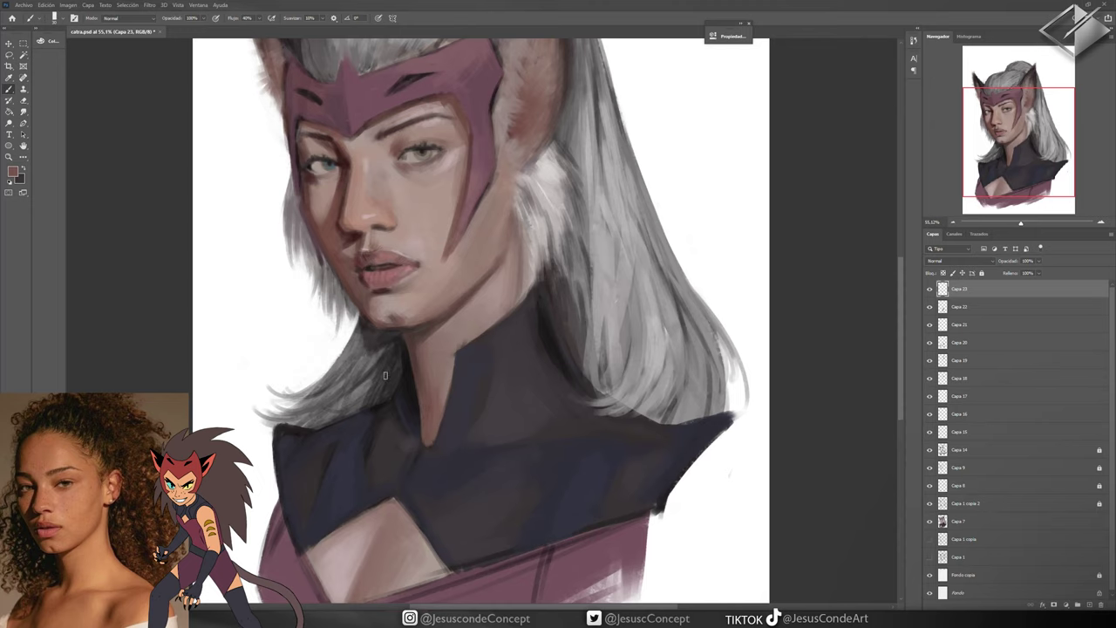
left_click_drag(440, 436, 451, 395)
Paint sampled grey strands along the hairline above the headpiece
key("ctrl+minus")
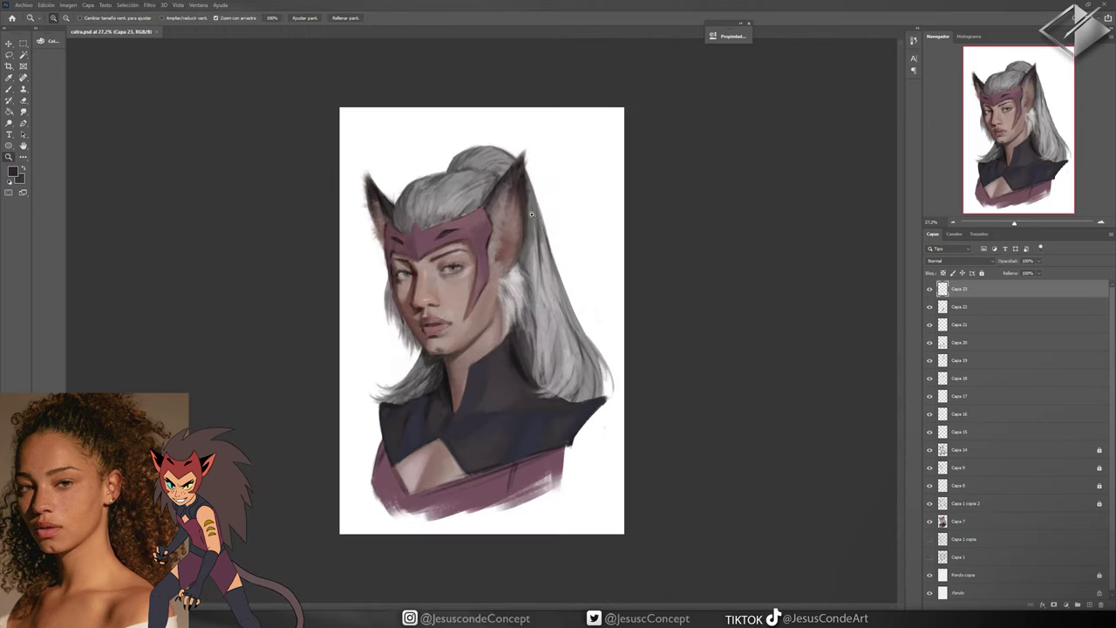
left_click(418, 297)
left_click_drag(574, 232, 552, 311)
left_click(520, 140, "alt")
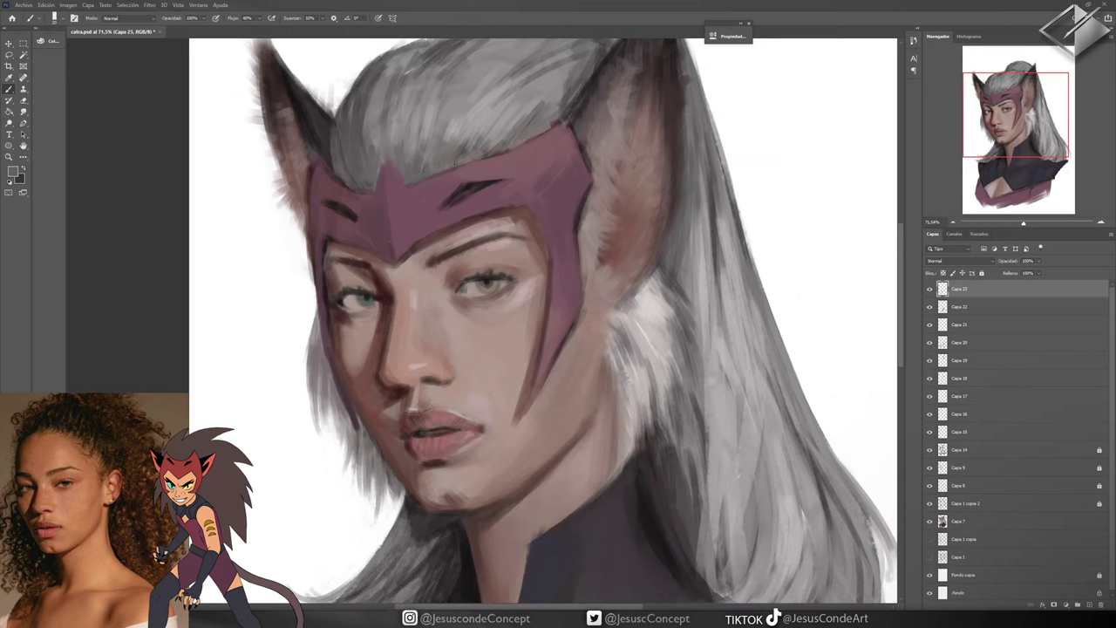
left_click_drag(453, 163, 464, 235)
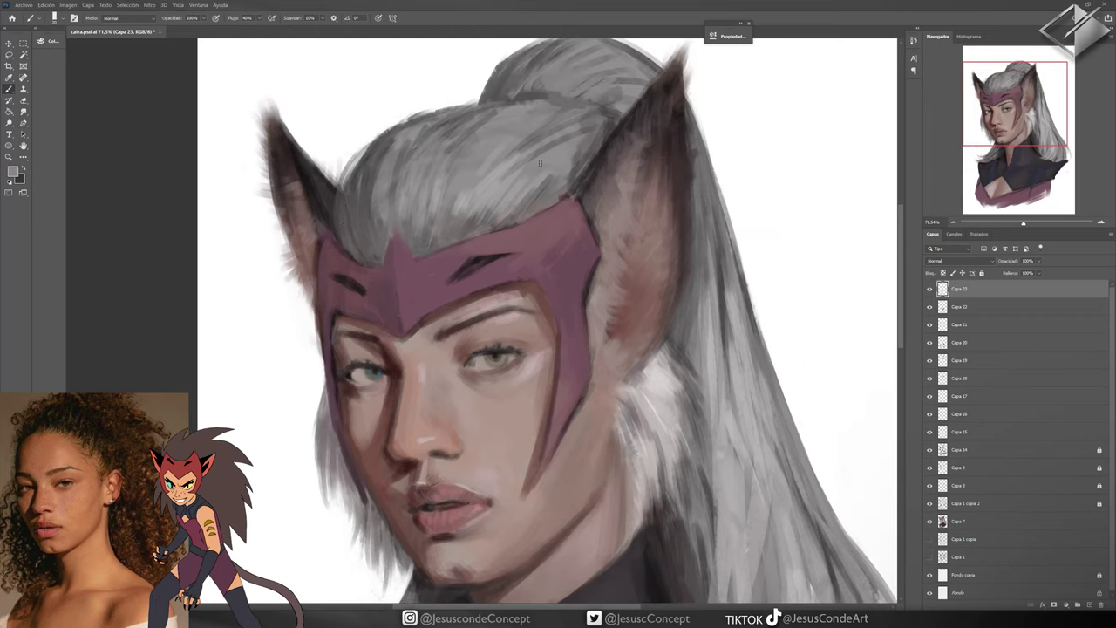
Add a new layer and paint a purple hair band at the base of the bun with the headpiece's colour
key("ctrl+shift+alt+n")
left_click_drag(398, 188, 402, 229)
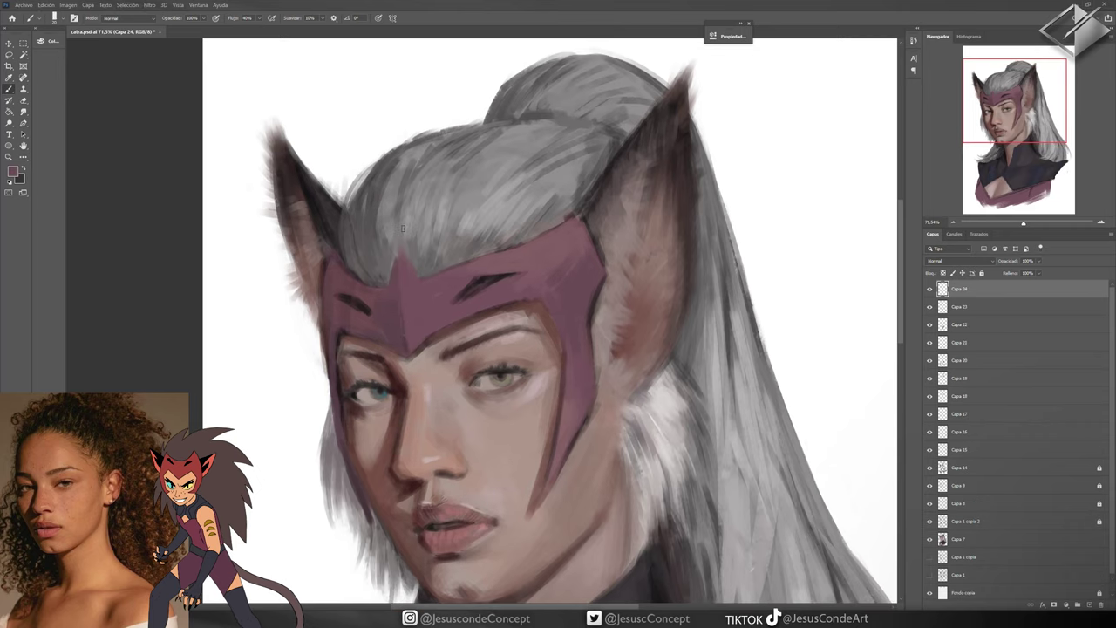
mouse_move(529, 116)
left_mouse_down()
mouse_move(633, 130)
mouse_move(598, 180)
mouse_move(541, 223)
left_mouse_up()
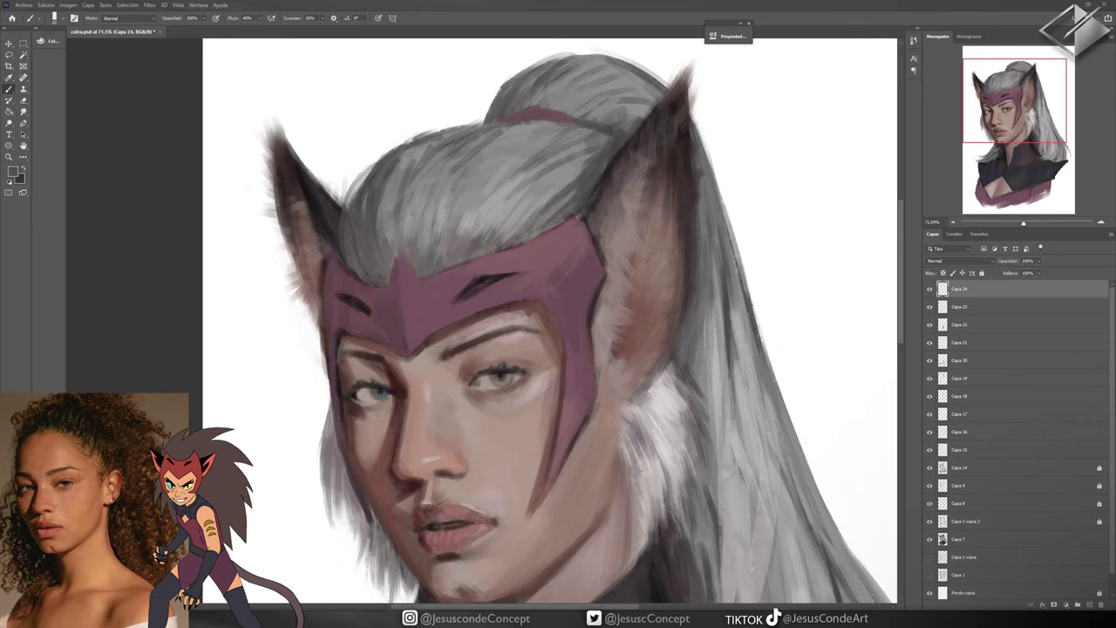
Paint sampled grey strands over the hair above the headpiece and merge the layer into the one below
left_click(496, 237, "alt")
left_click(546, 219, "alt")
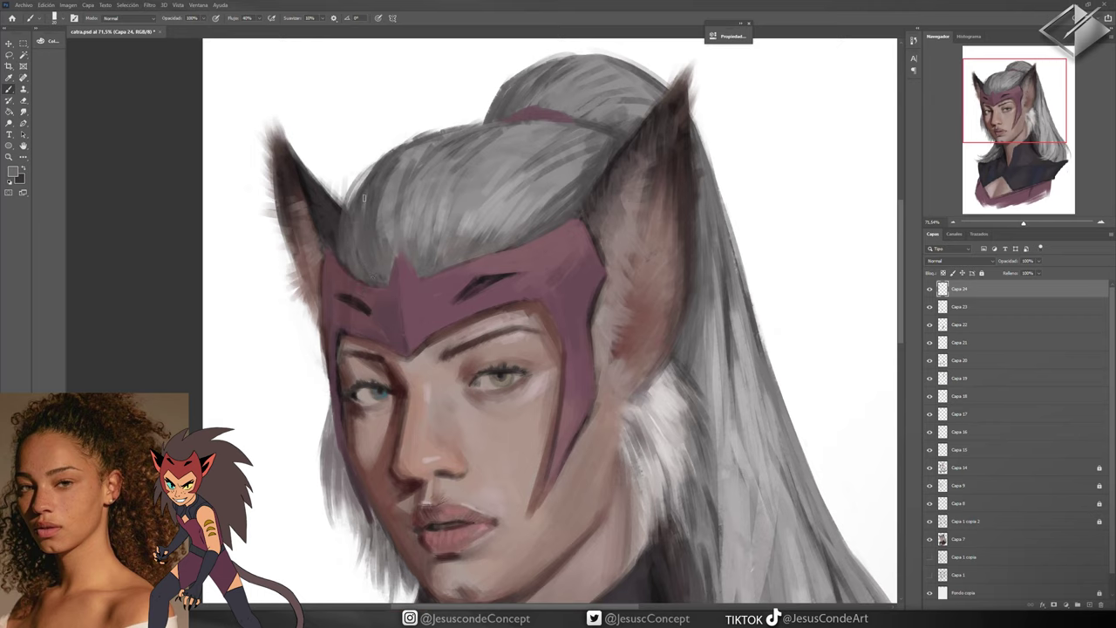
key("z")
left_click_drag(395, 225, 953, 303)
key("ctrl+e")
key("b")
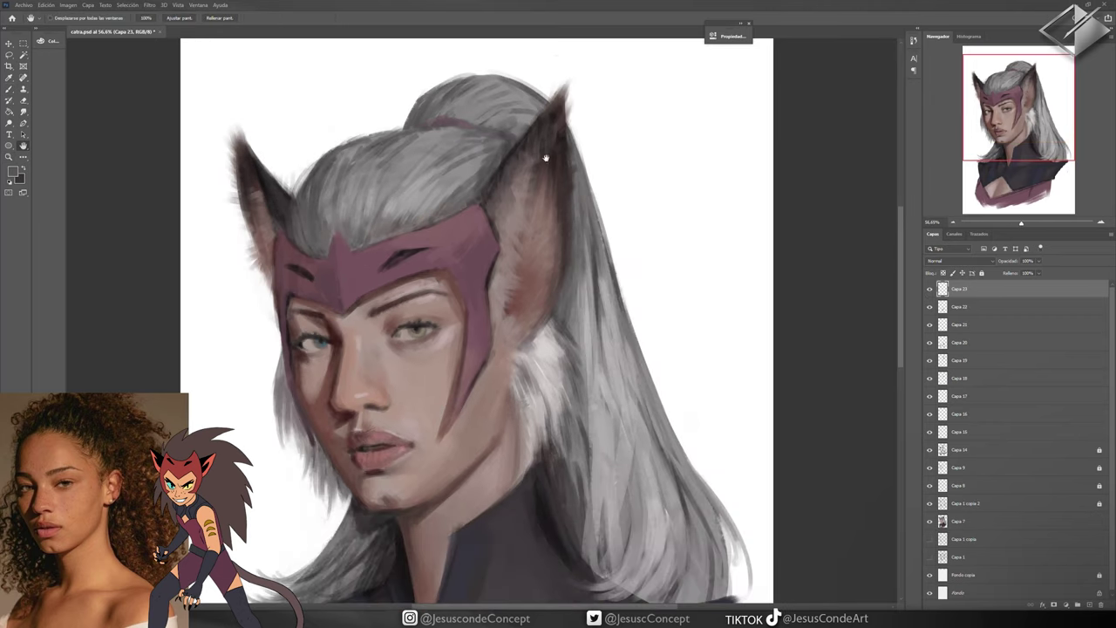
Add new layers and touch up the face around the eyes and headpiece with sampled purple and pale skin tones
left_click_drag(373, 327, 404, 274)
left_click(388, 271, "alt")
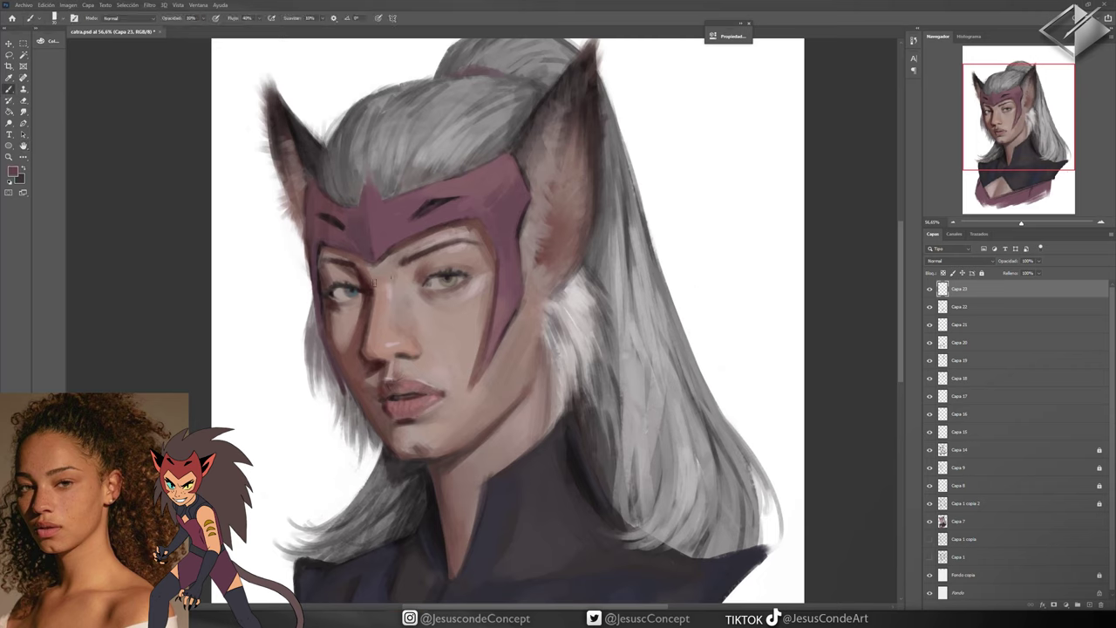
left_click(427, 240, "alt")
key("2")
key("ctrl+shift+alt+n")
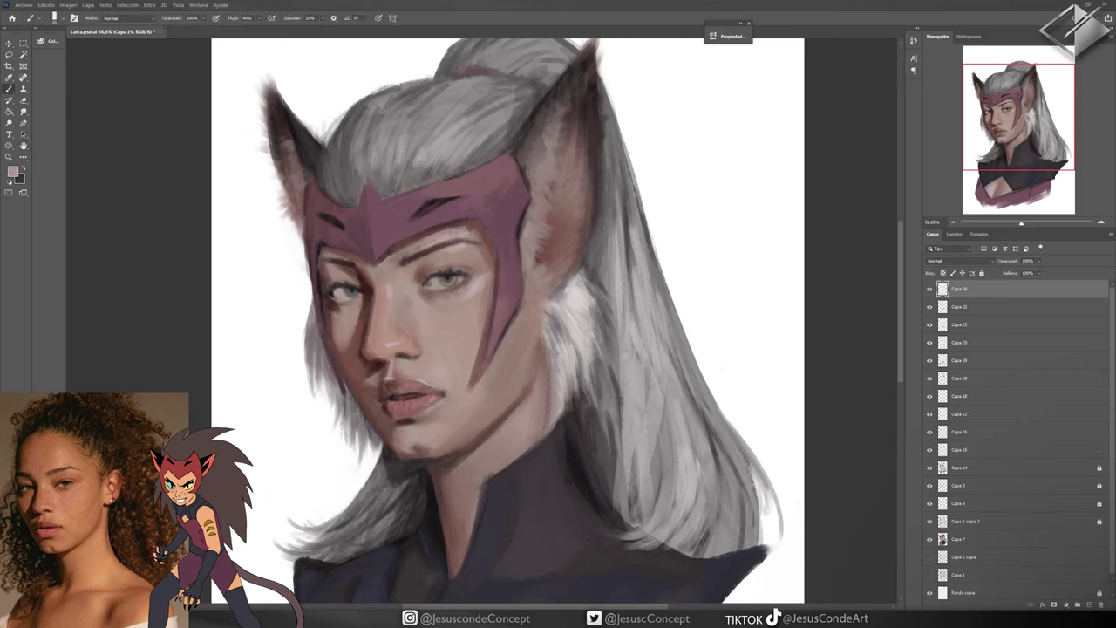
key("ctrl+shift+alt+n")
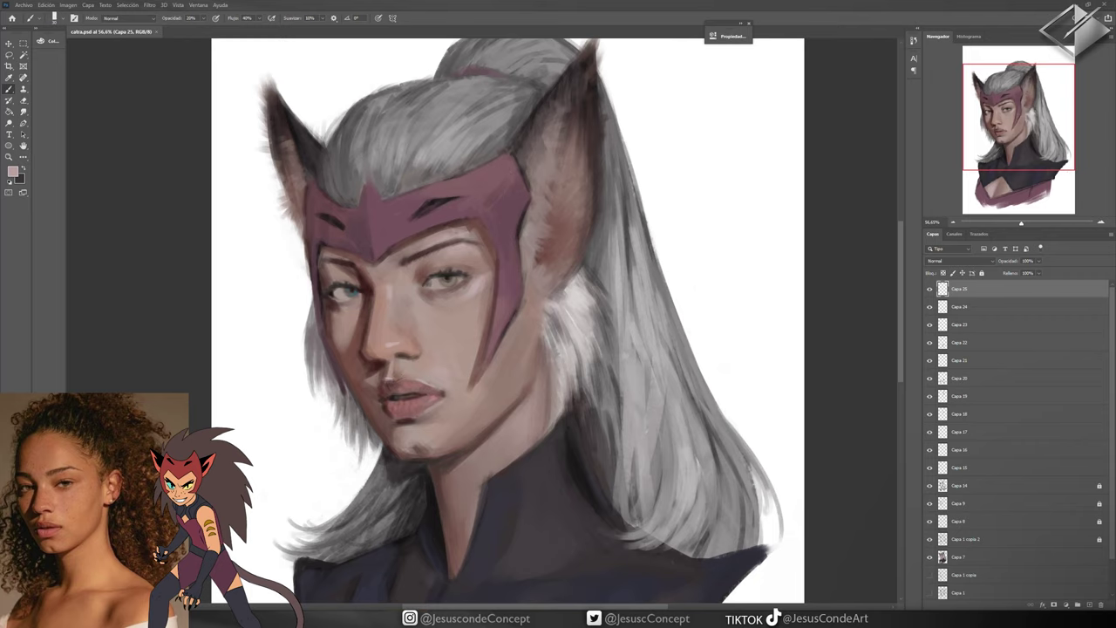
scroll(484, 271, "down", 2)
scroll(413, 307, "up", 3)
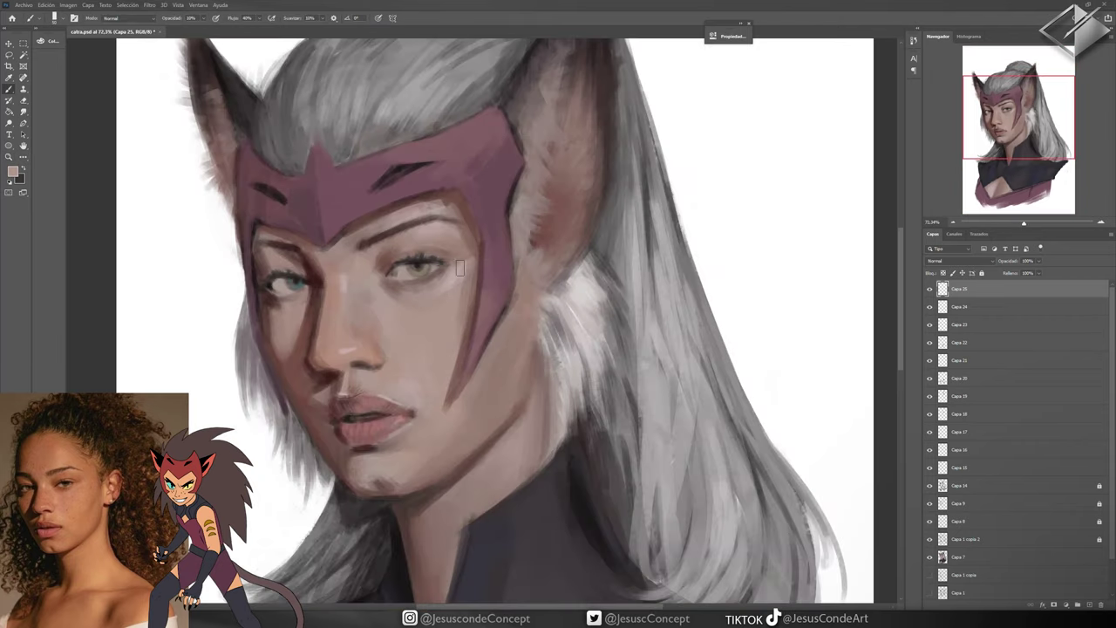
key("ctrl+0")
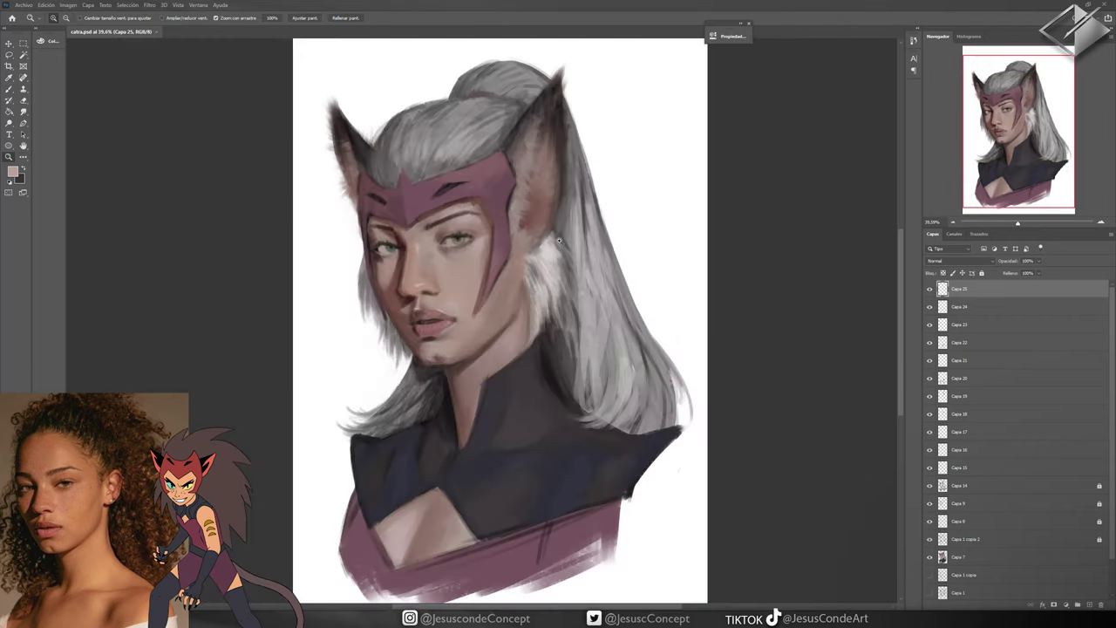
Add two adjustment layers over the portrait and gather the upper layers into a group
key("ctrl+minus")
left_click(1066, 605)
left_click(1074, 512)
left_click_drag(639, 110, 650, 112)
left_click(1066, 604)
left_click(1074, 471)
left_click(990, 306, "shift")
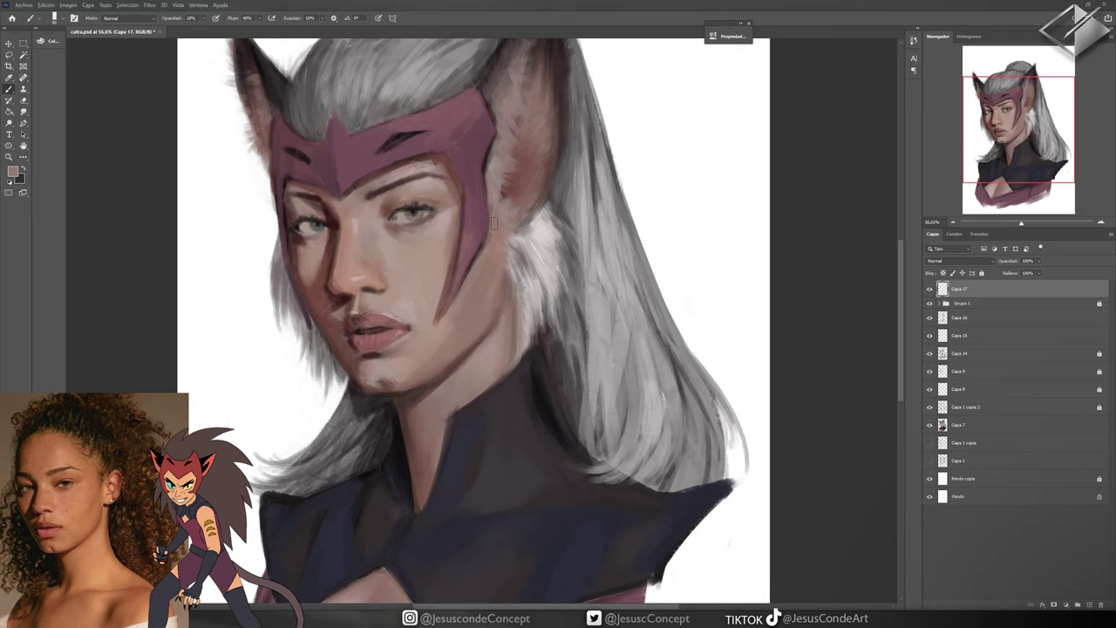
Add a new layer and paint sampled reddish skin tones into the shadows beside the nose and on the cheek
left_click(476, 163, "alt")
left_click(431, 343, "alt")
left_click(350, 278, "alt")
scroll(336, 273, "up", 1)
key("ctrl+shift+alt+n")
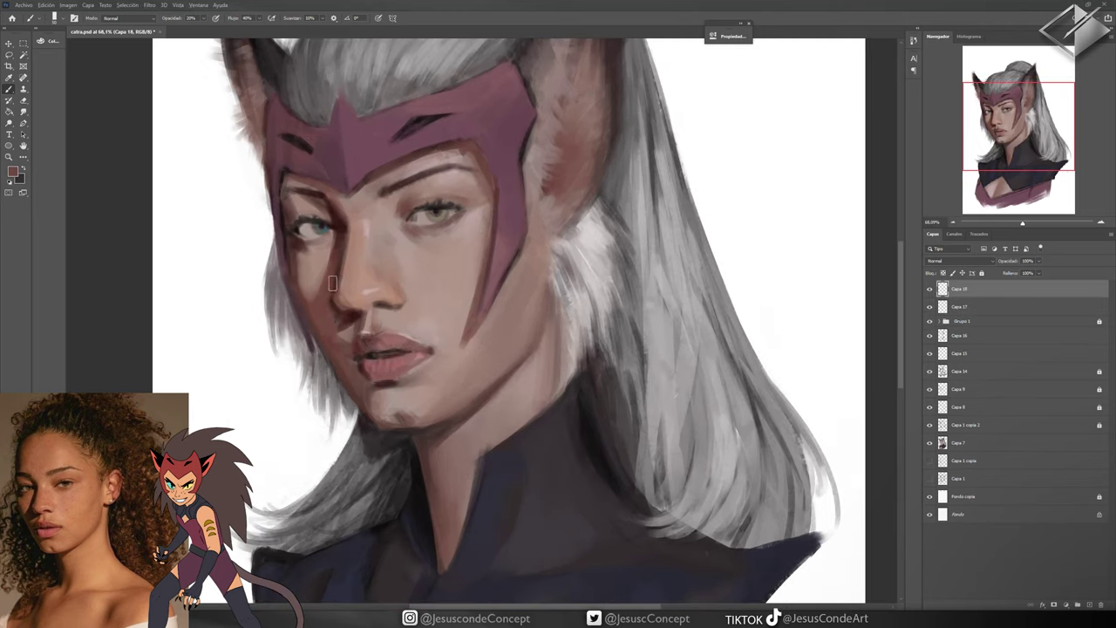
left_click(336, 347, "alt")
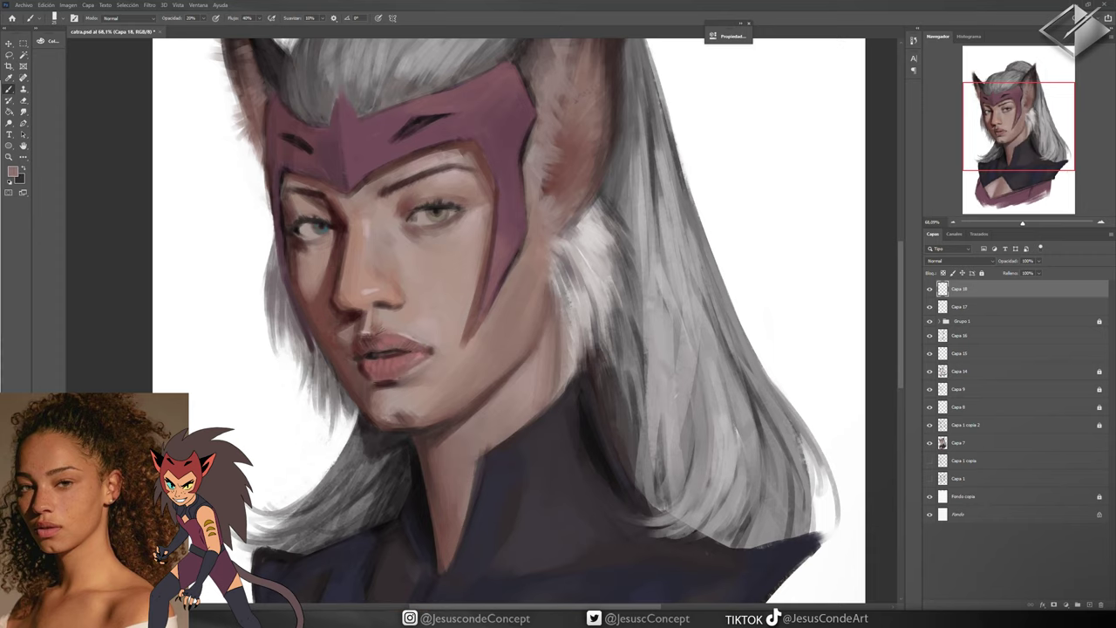
Refine the eyelids and lashes of both eyes with dark tones and colours sampled around the iris
scroll(349, 218, "up", 2)
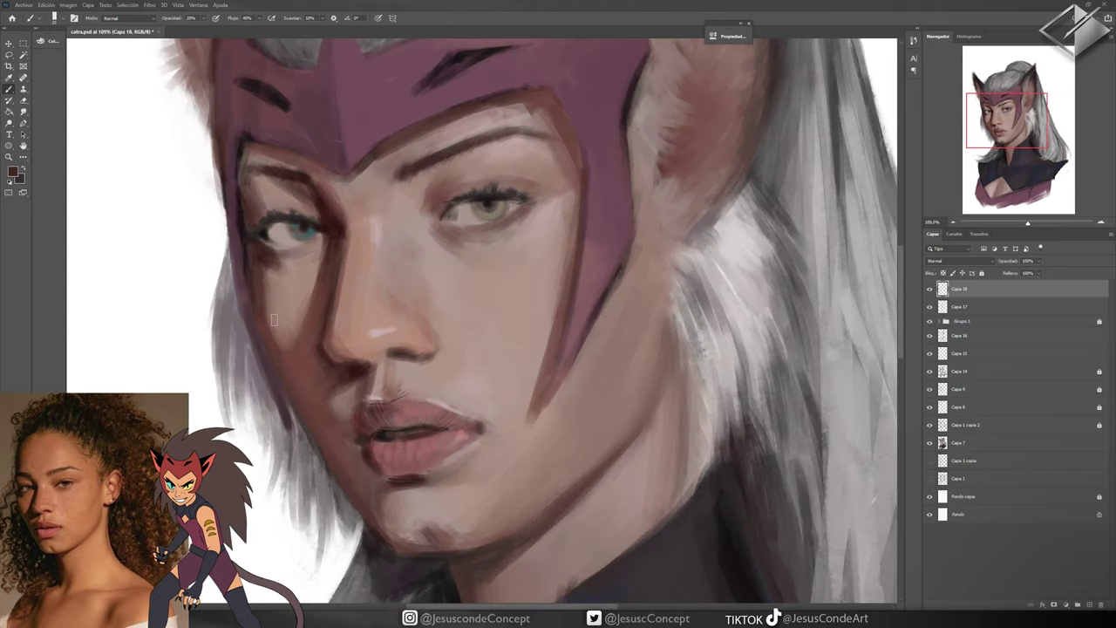
scroll(264, 301, "down", 1)
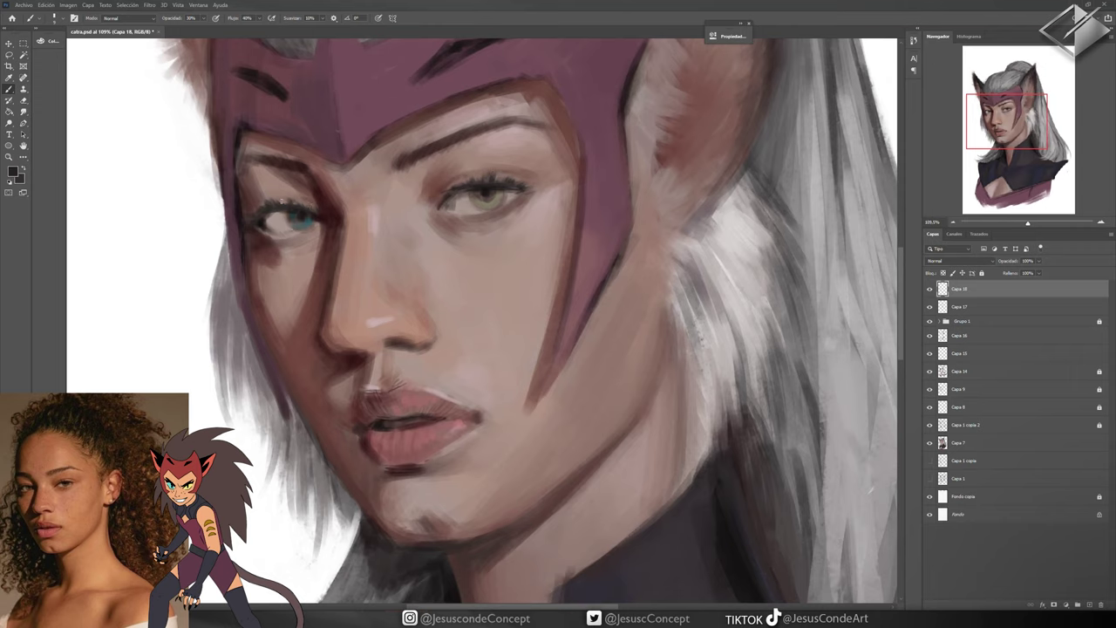
left_click_drag(311, 201, 269, 205)
left_click(458, 204, "alt")
left_click(474, 192, "alt")
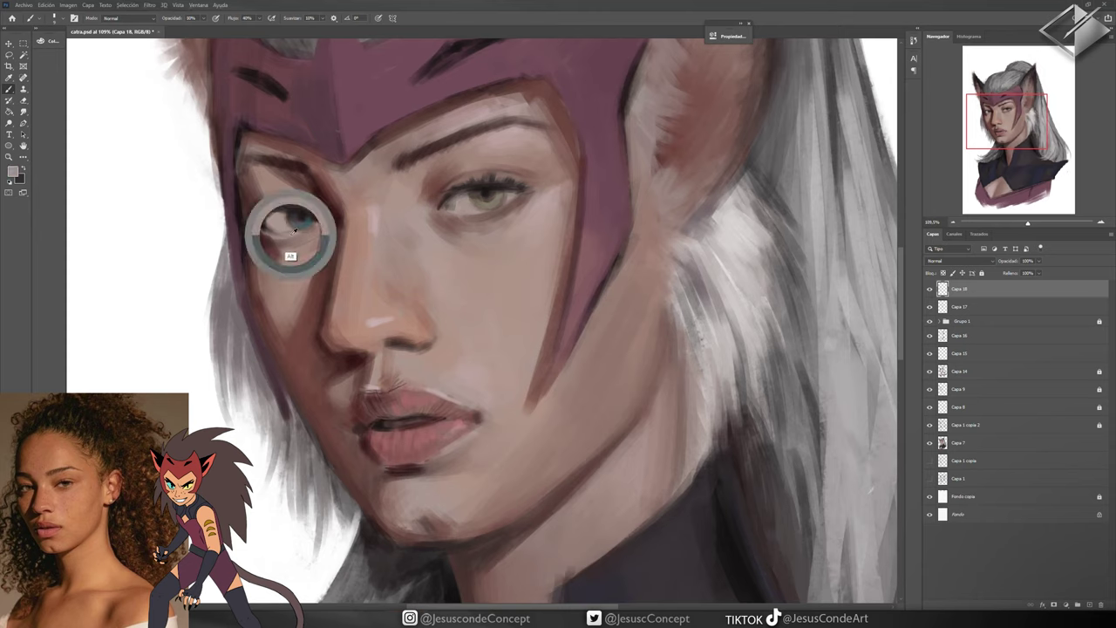
Paint sampled skin tones on the lower lid and inner corner of the blue eye and save the file
scroll(295, 230, "down", 5)
scroll(317, 191, "up", 5)
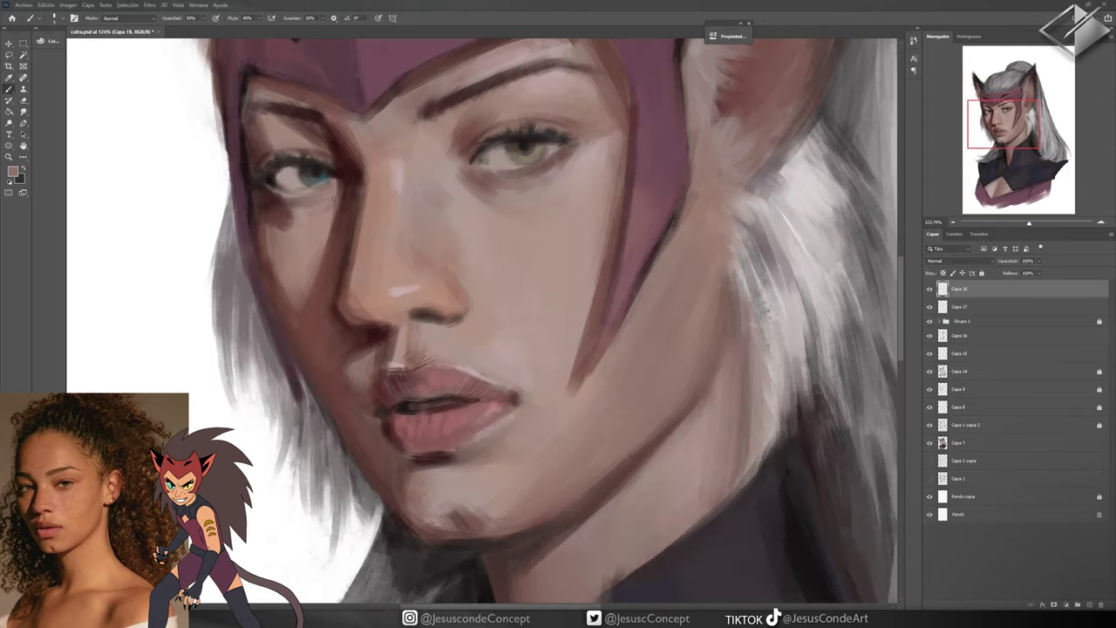
left_click_drag(333, 199, 300, 192)
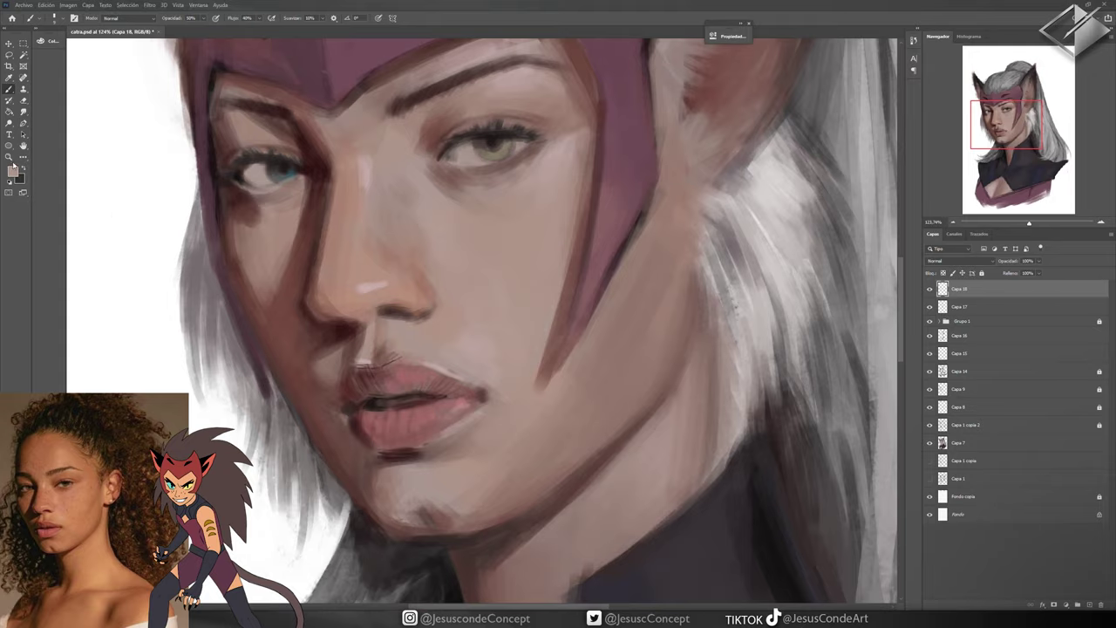
key("ctrl+0")
key("ctrl+s")
Add a new layer and clean up the headpiece's edges and slits with sampled reddish and purple tones
scroll(479, 125, "up", 3)
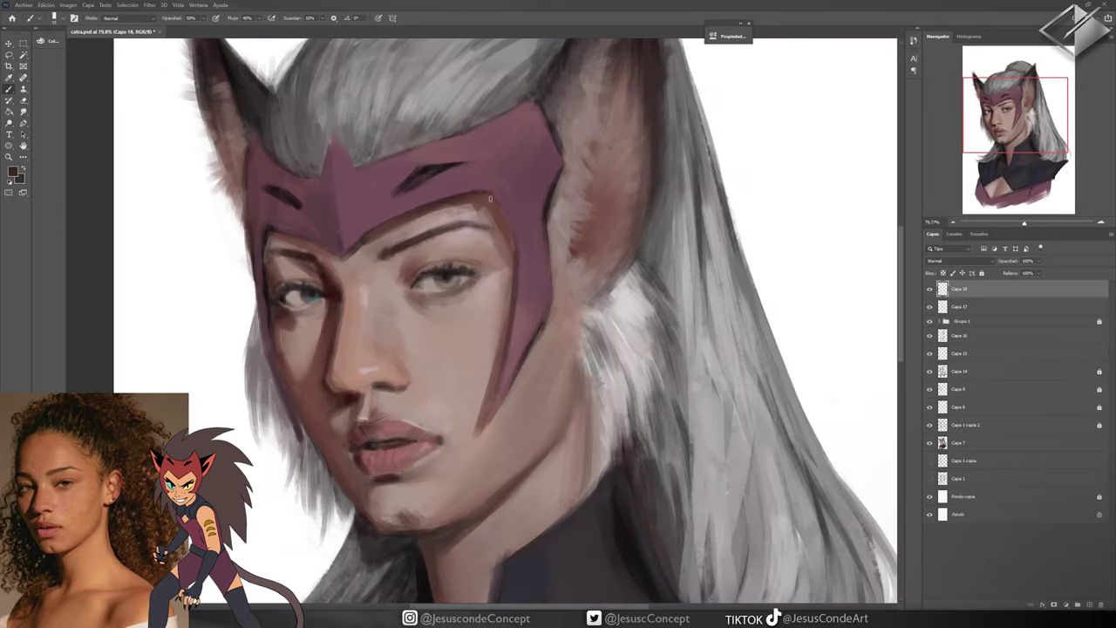
left_click(514, 240, "alt")
key("ctrl+shift+alt+n")
left_click(295, 234, "alt")
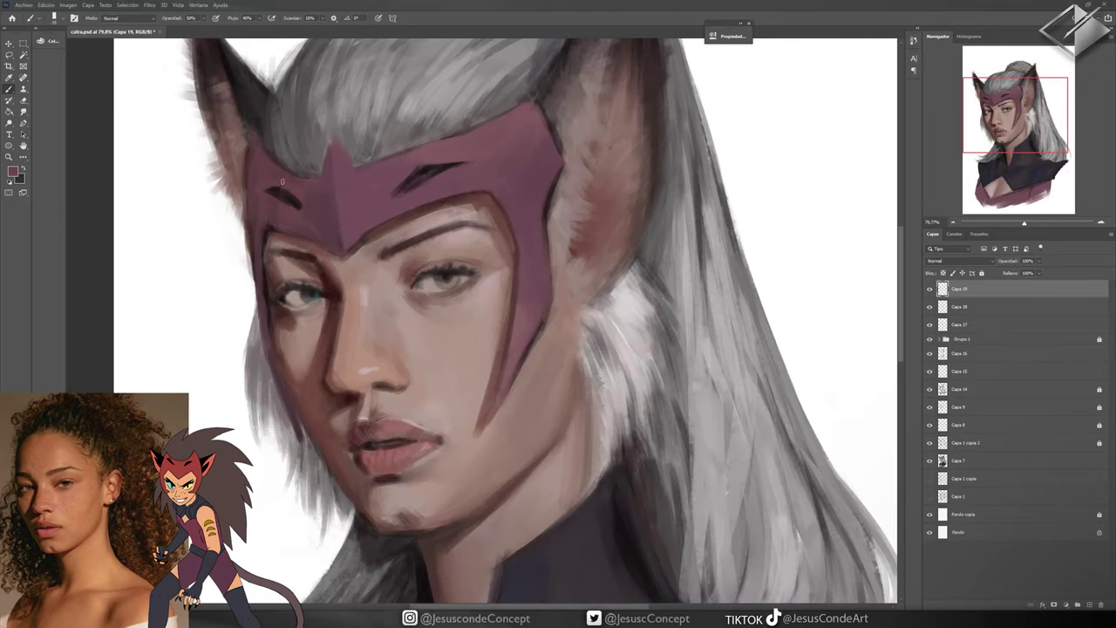
left_click(427, 192, "alt")
left_click_drag(252, 186, 209, 169)
Highlight the nose tip in near-white and rim the nose's shadowed edge with a pale blue-grey on new layers
key("x")
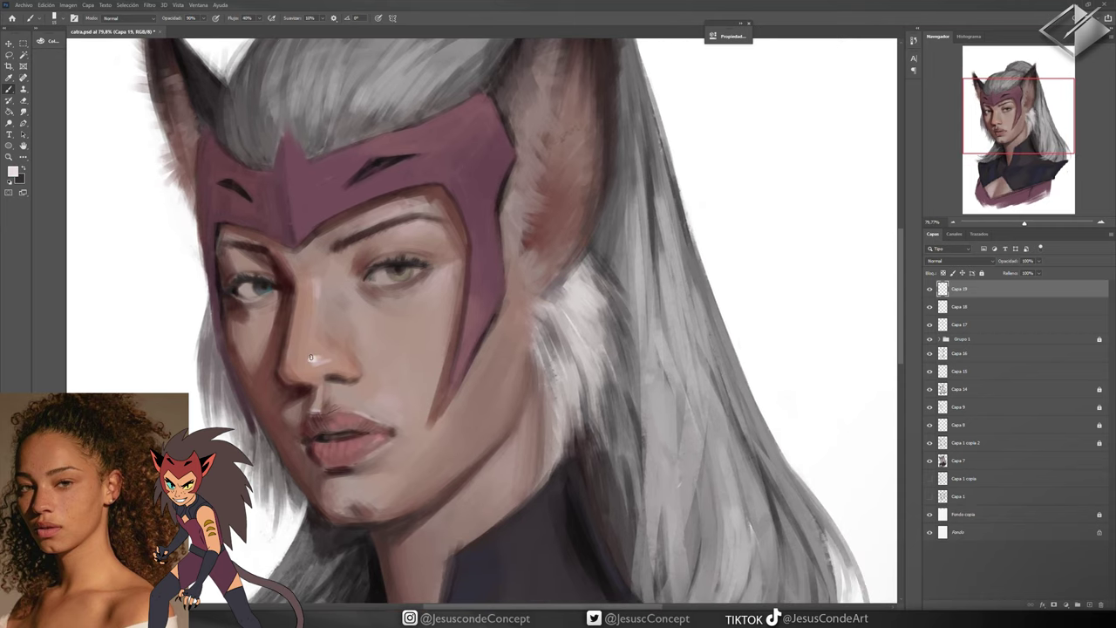
key("ctrl+shift+alt+n")
left_click(14, 174)
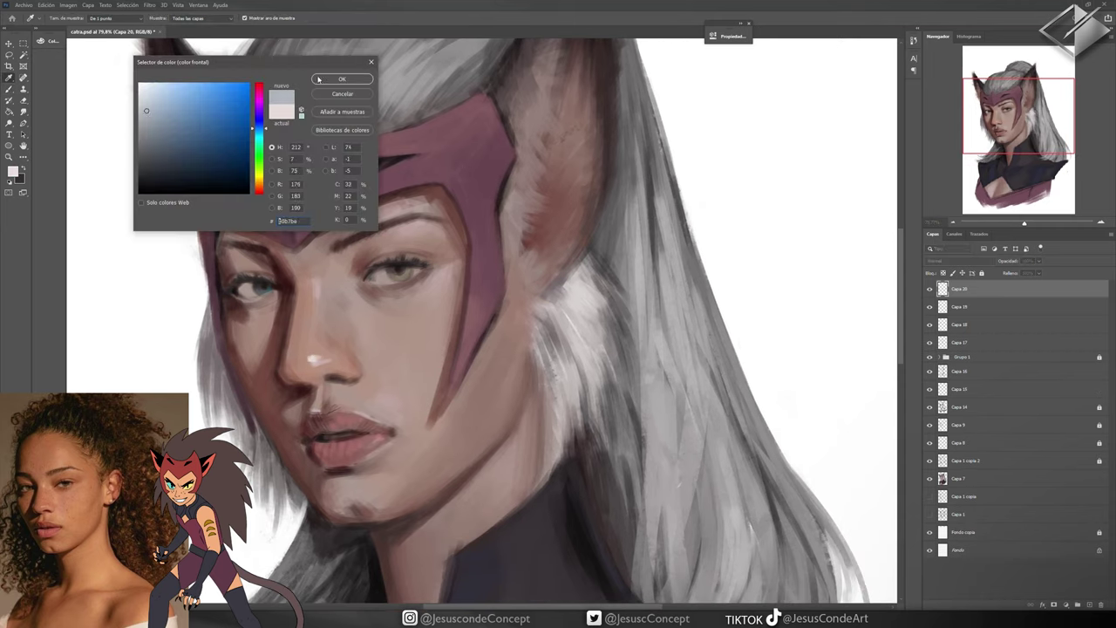
key("Return")
key("ctrl+shift+alt+n")
left_click_drag(282, 372, 285, 319)
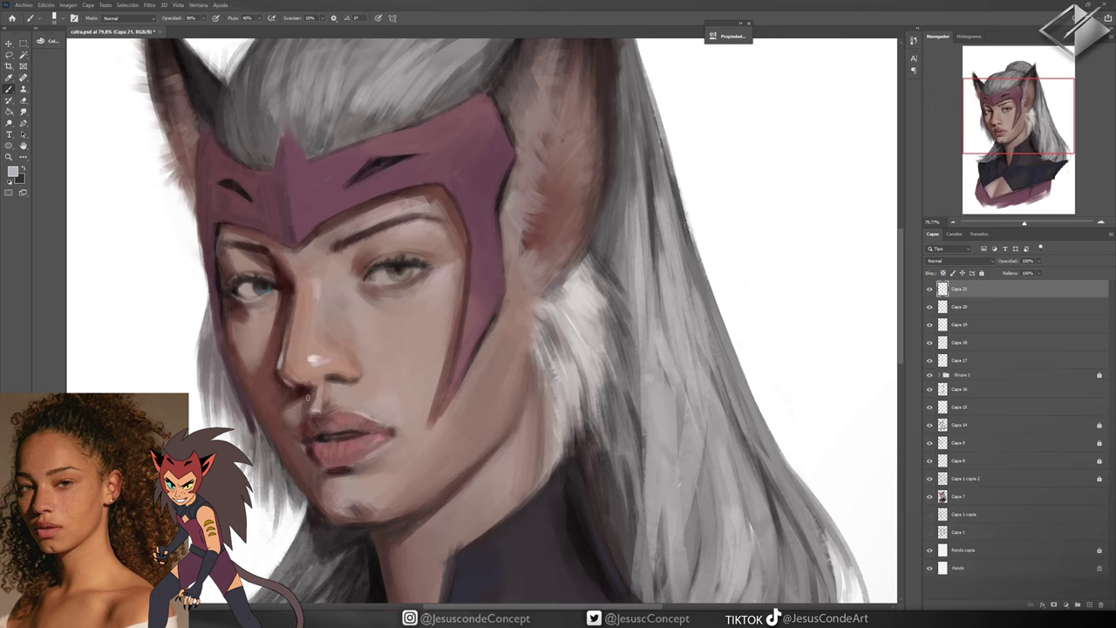
Add new layers and paint a thin greyish rim light along the headpiece's far edge and the shadowed cheek
key("ctrl+shift+alt+n")
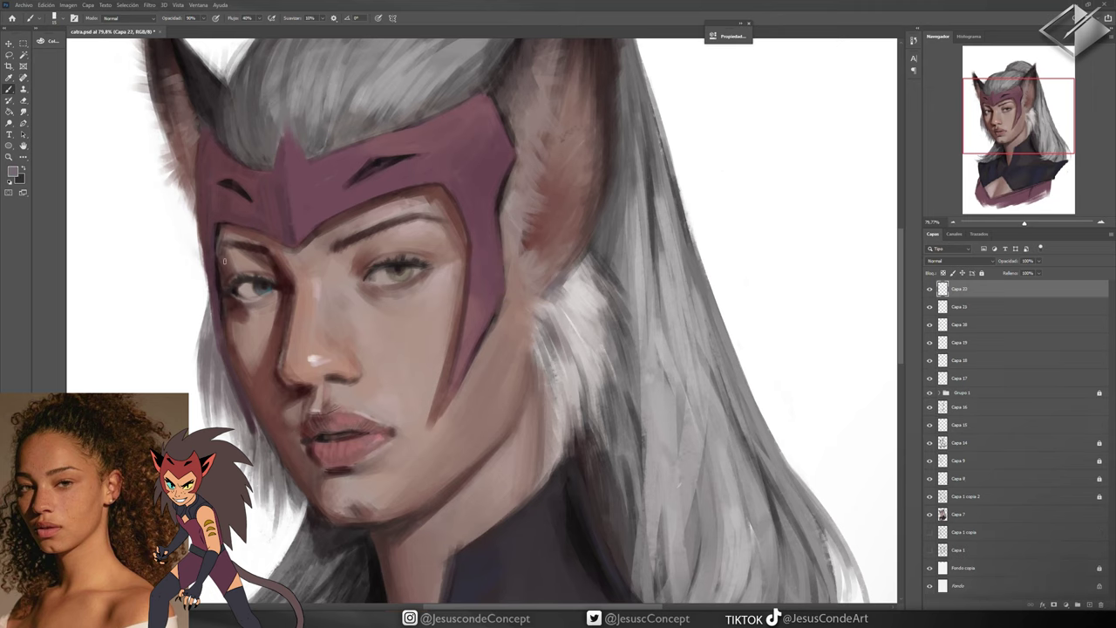
mouse_move(227, 328)
left_mouse_down()
mouse_move(231, 369)
mouse_move(229, 359)
mouse_move(312, 498)
left_mouse_up()
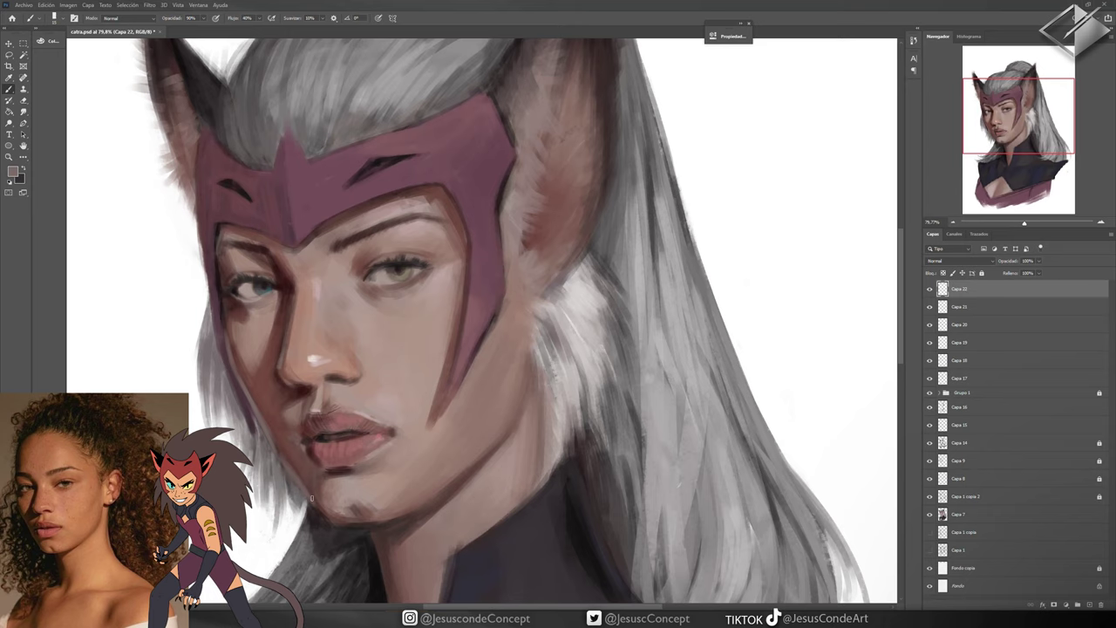
key("z")
mouse_move(523, 218)
left_mouse_down()
mouse_move(496, 217)
mouse_move(532, 218)
left_mouse_up()
key("ctrl+shift+alt+n")
key("b")
left_click_drag(233, 244, 227, 278)
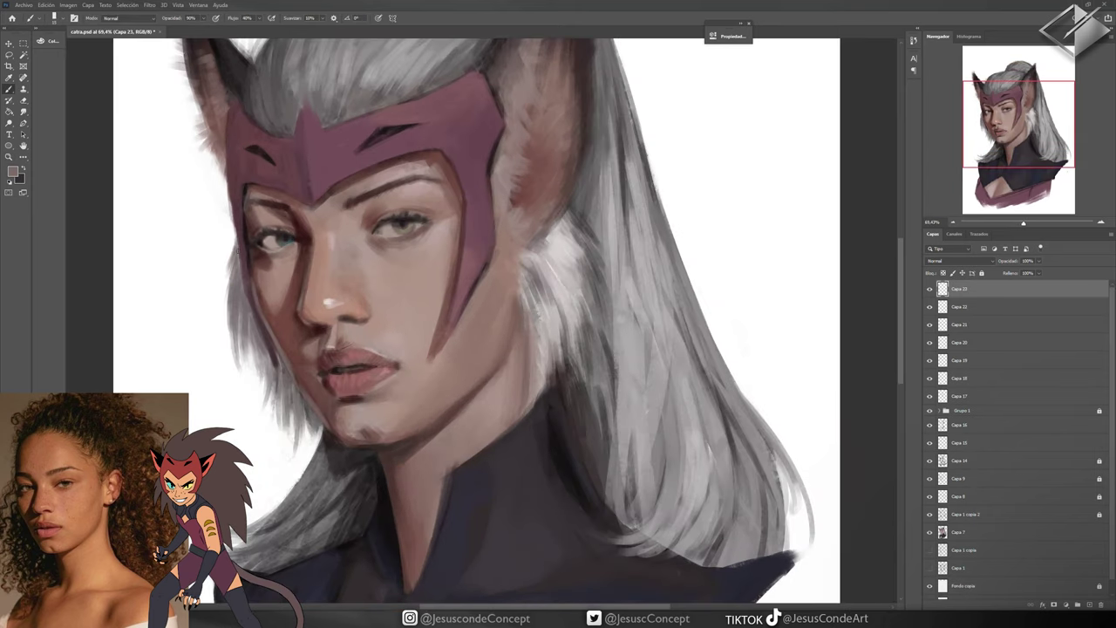
Sharpen the headpiece's central peak and upper edge with its own purple and add a new layer
left_click_drag(565, 202, 562, 242)
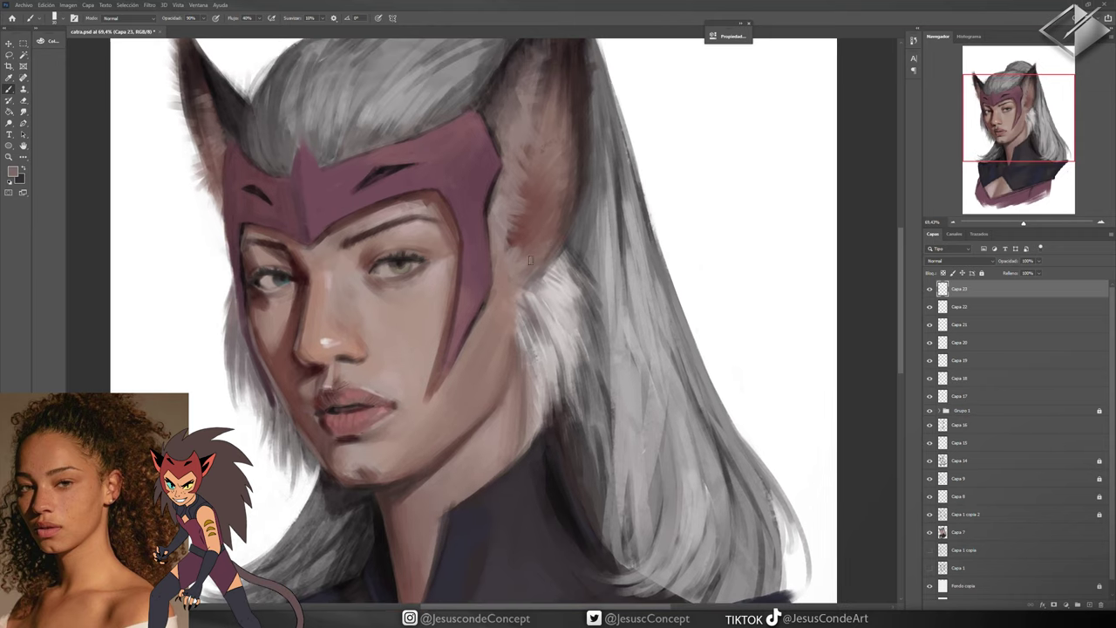
left_click_drag(536, 140, 567, 213)
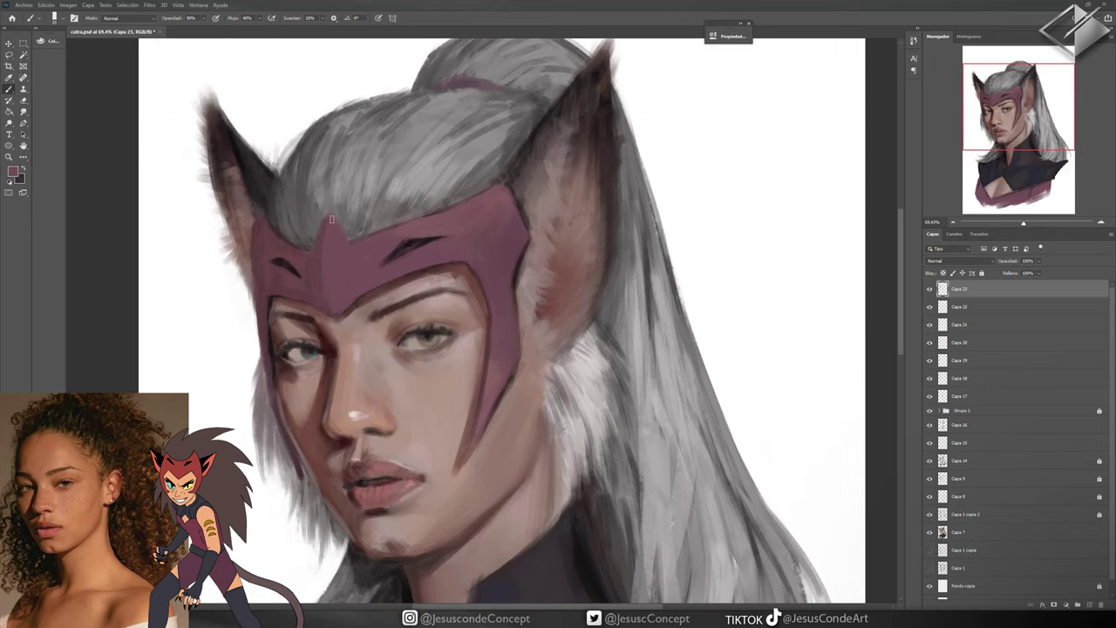
key("ctrl+shift+alt+n")
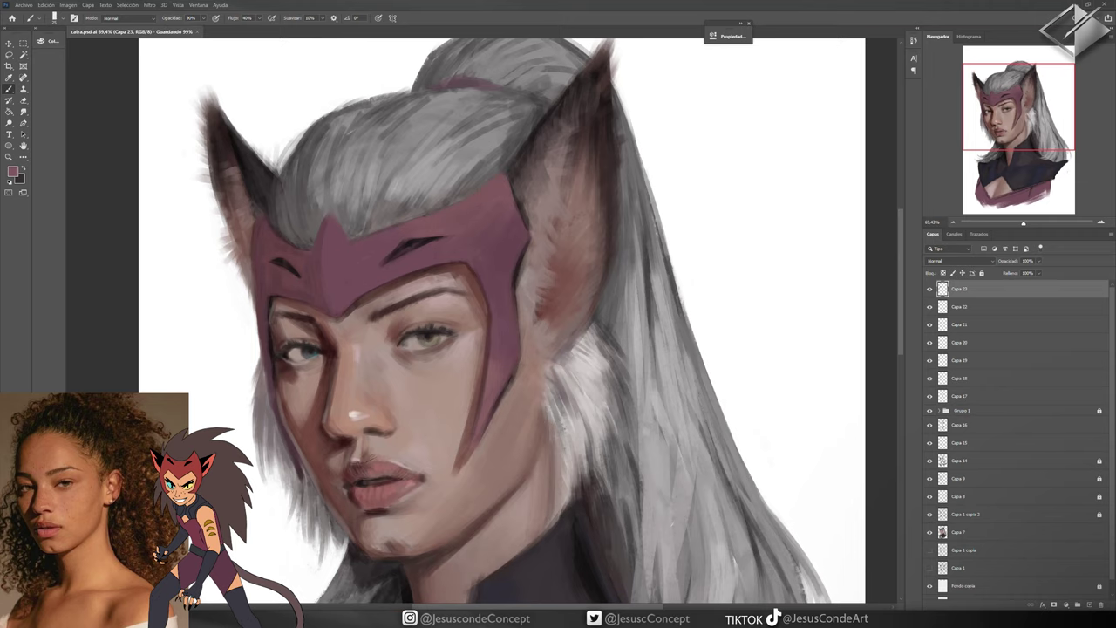
left_click_drag(360, 485, 382, 415)
Add new layers and paint pale skin on the nose bridge and light fur strands over the jaw below the ear
key("ctrl+shift+alt+n")
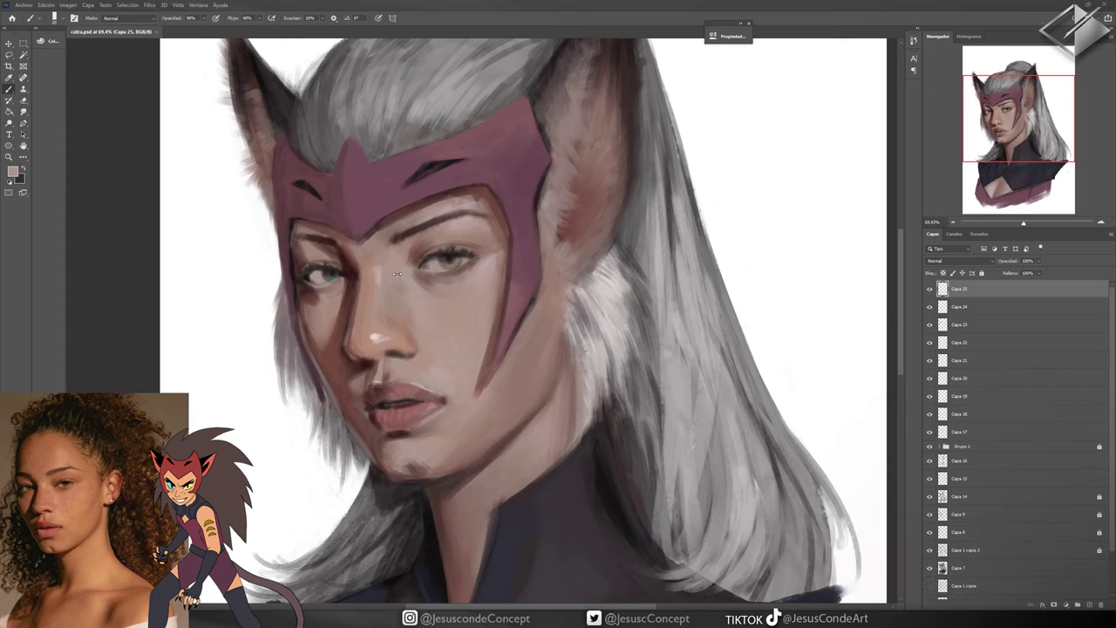
key("ctrl+shift+alt+n")
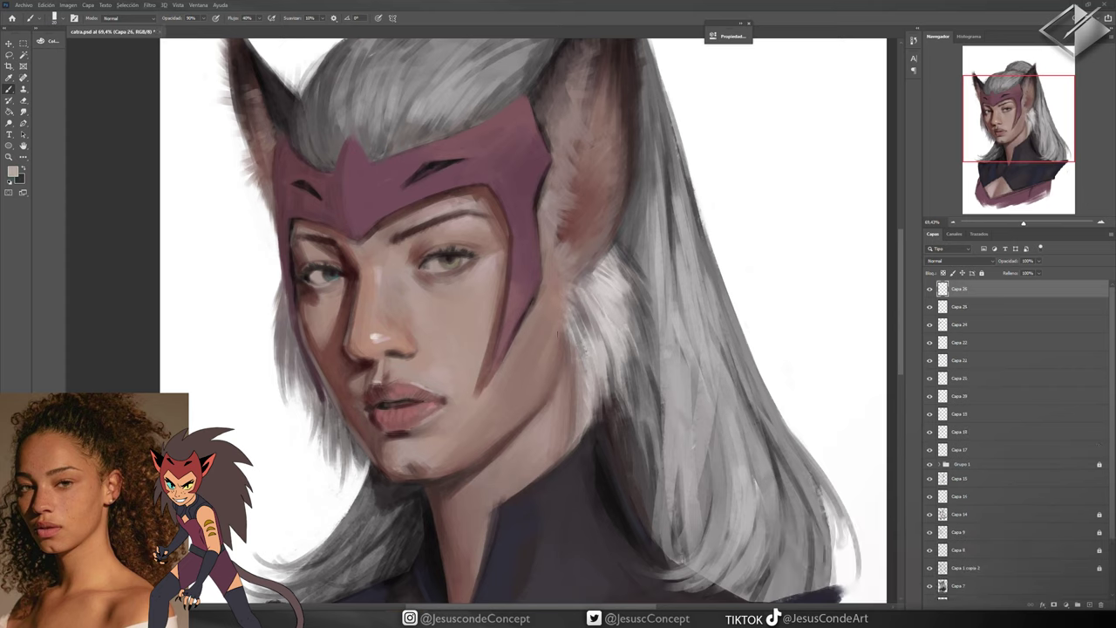
left_click_drag(559, 332, 585, 303)
left_click(609, 254, "alt")
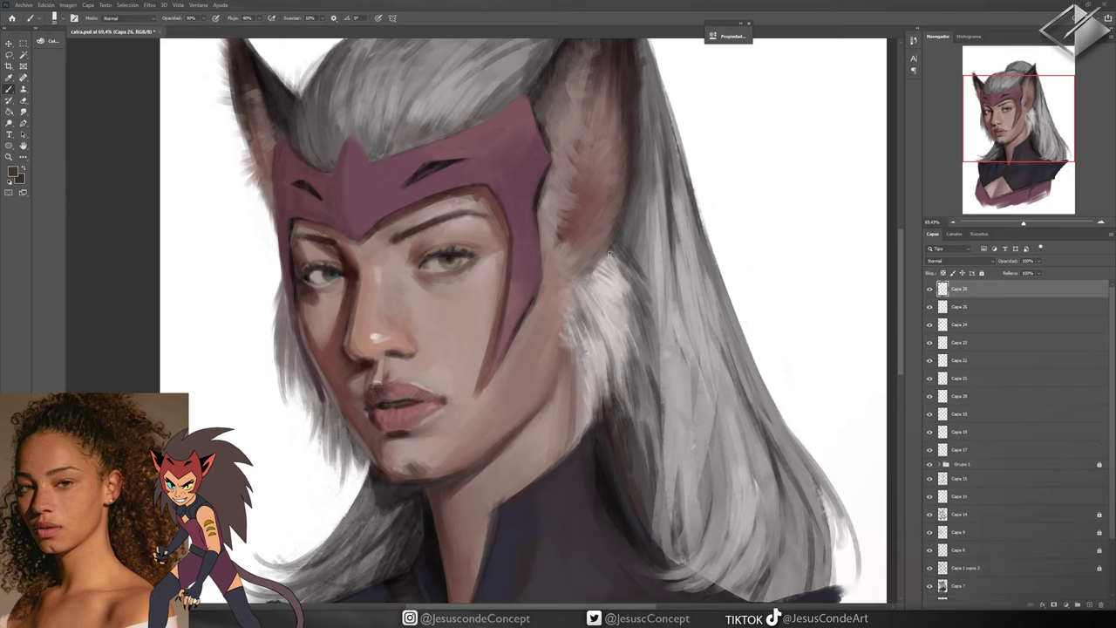
Flip the canvas view horizontally and paint short fur strokes along the jaw below the ear on new layers
key("ctrl+shift+alt+n")
key("h")
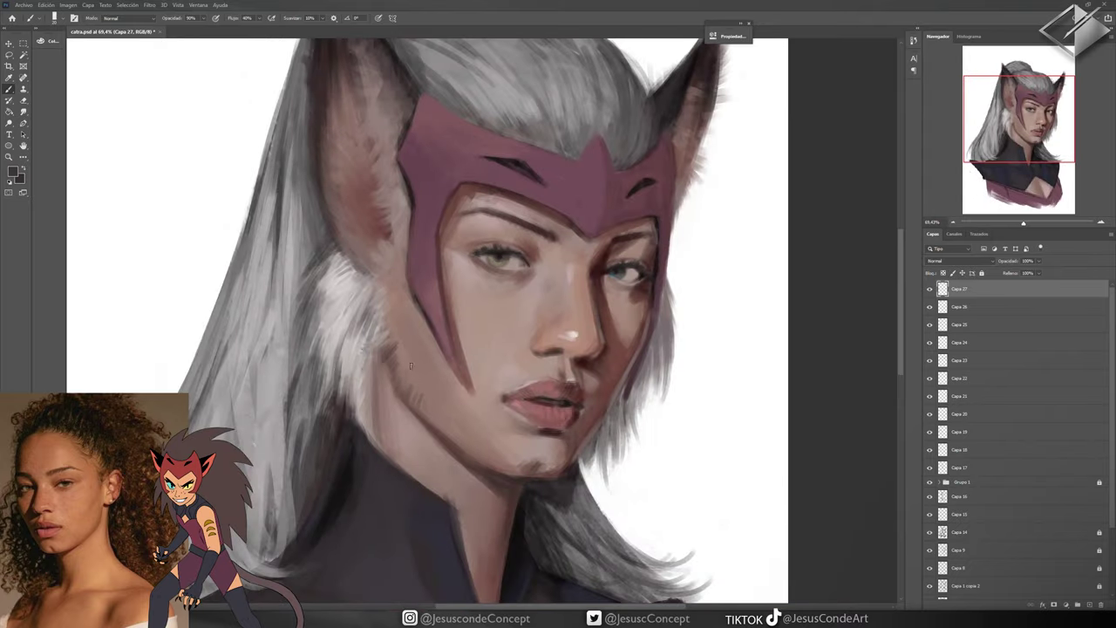
left_click(387, 347, "alt")
key("ctrl+shift+alt+n")
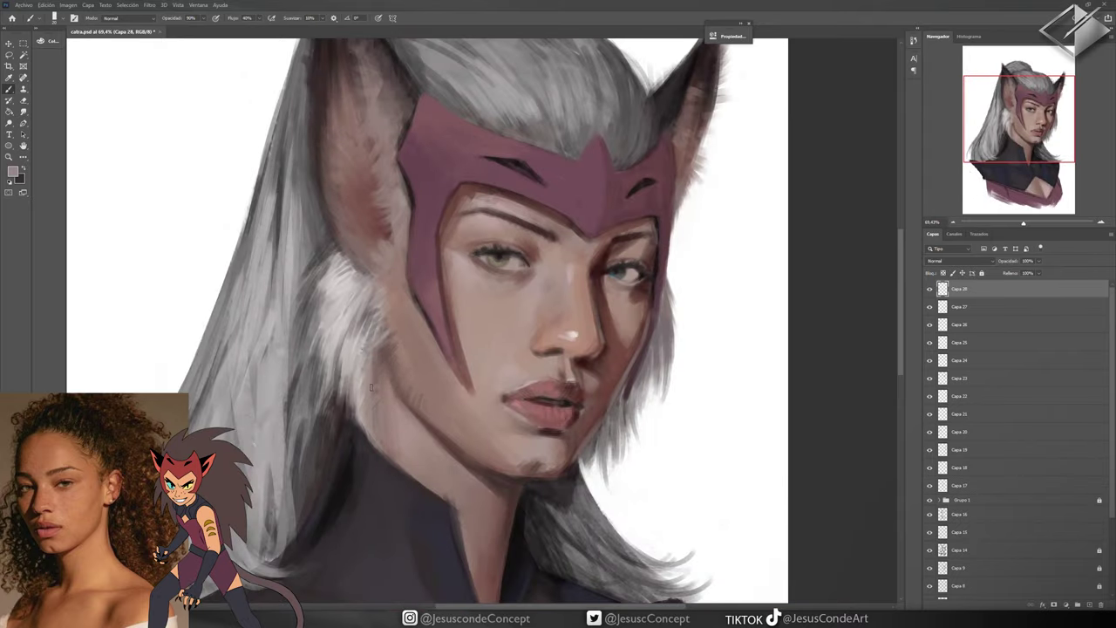
Paint light grey strands into the fur tuft below the ear and sampled dark grey hair behind the chin
left_click_drag(362, 319, 257, 282)
key("ctrl+shift+alt+n")
key("ctrl+e")
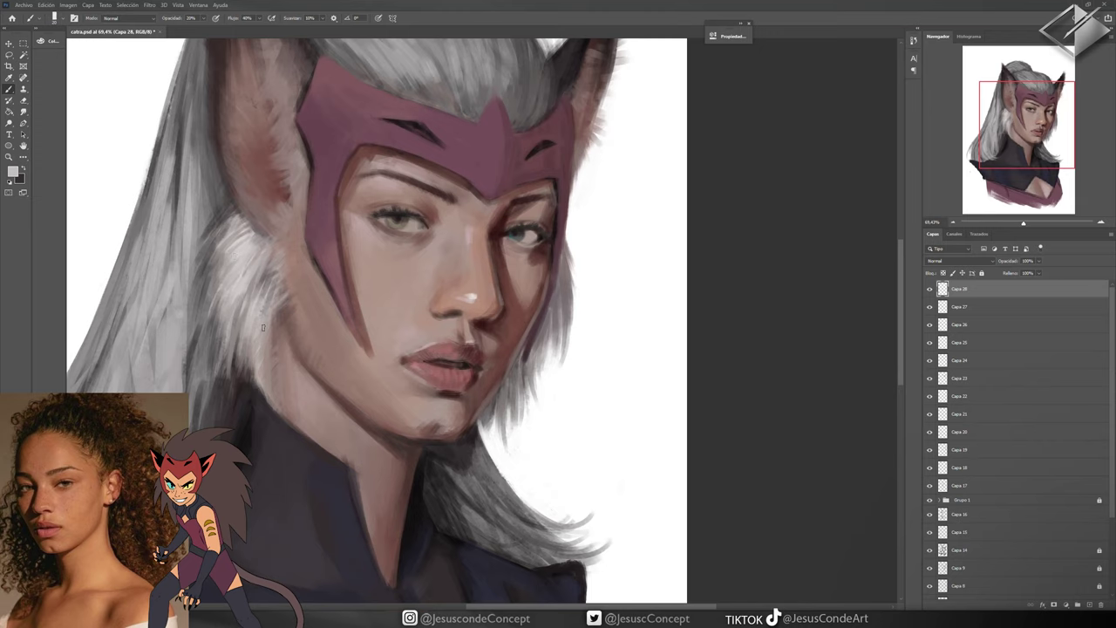
key("ctrl+shift+alt+n")
left_click_drag(258, 338, 246, 384)
left_click(451, 474, "alt")
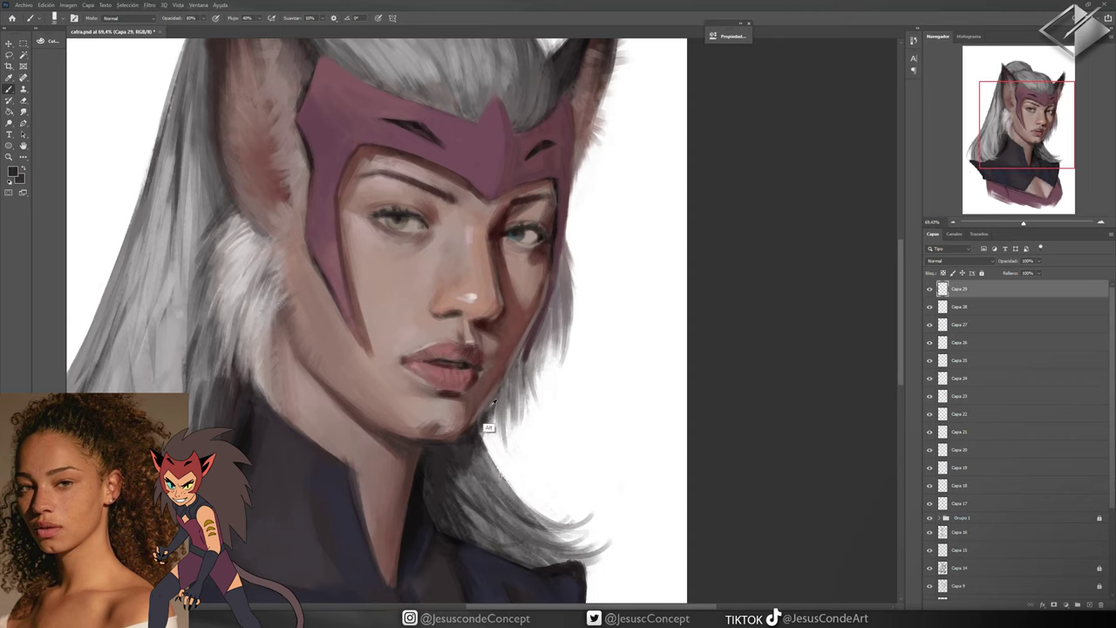
Flip the canvas view back to its original orientation and sample the reddish skin tone beside the nose on a new layer
key("ctrl+0")
left_click_drag(417, 290, 454, 290)
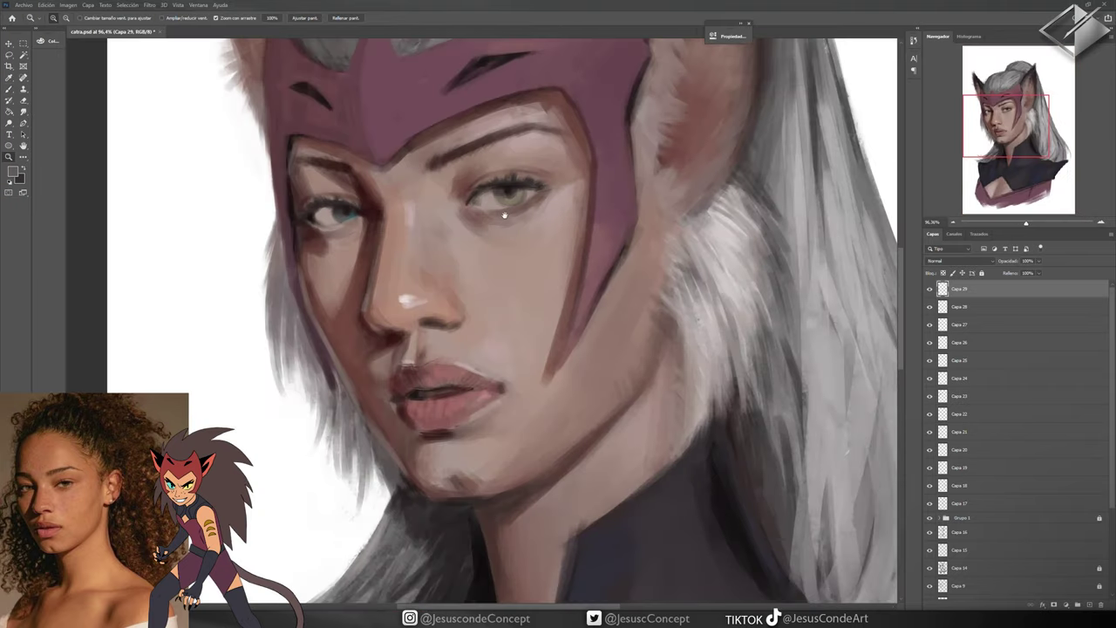
key("b")
key("ctrl+shift+alt+n")
left_click(384, 294, "alt")
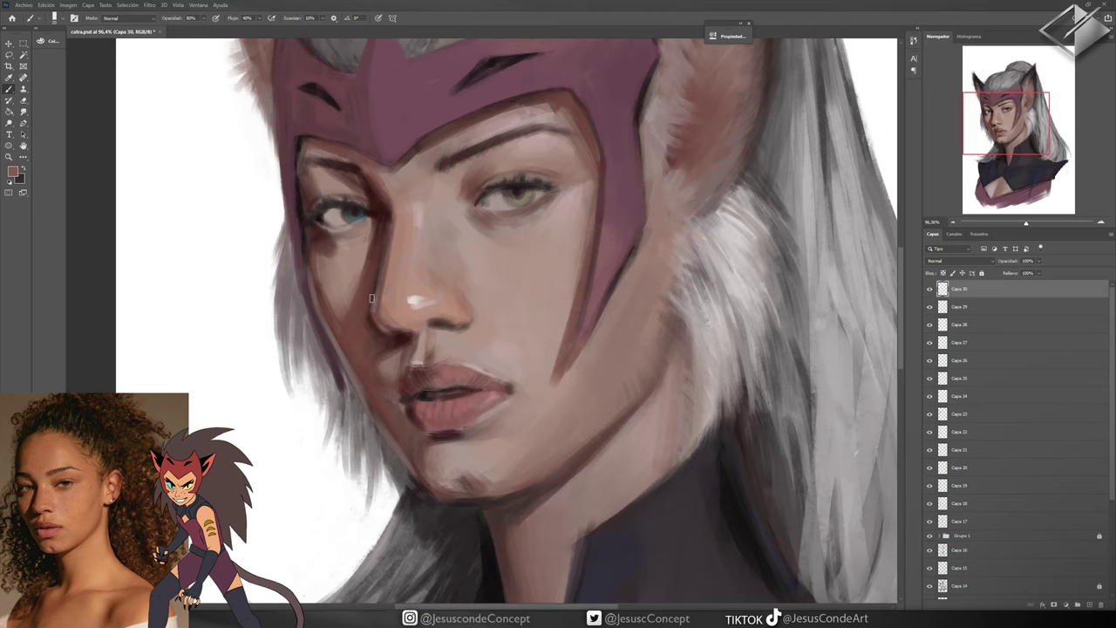
Set the brush opacity to 30% and softly paint the reddish skin tone around both brows and the upper eyelids on another new layer
key("3")
key("ctrl+shift+alt+n")
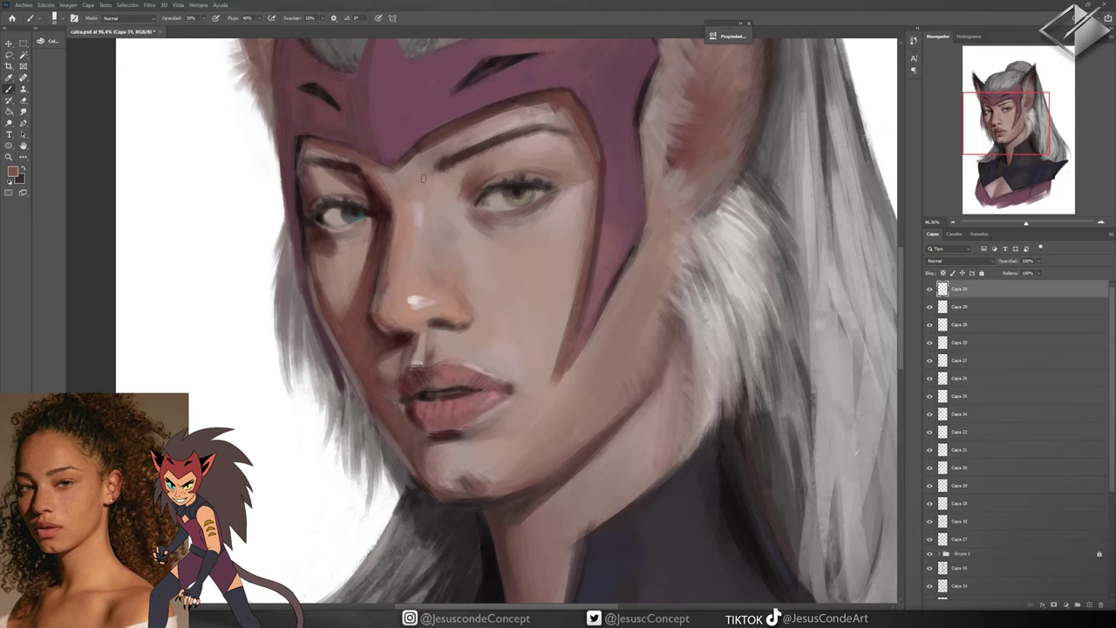
left_click_drag(412, 164, 425, 175)
mouse_move(497, 159)
left_mouse_down()
mouse_move(541, 137)
mouse_move(528, 173)
left_mouse_up()
left_click_drag(359, 183, 327, 192)
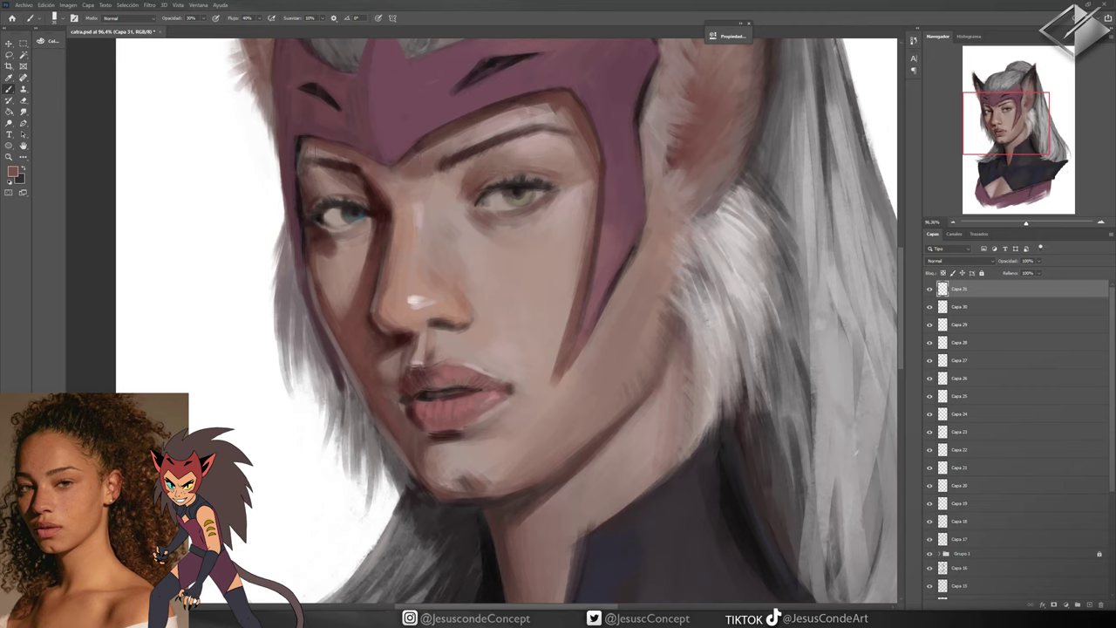
Soften the shading along the lower lip with sampled lip tones and set the brush opacity to 20%
left_click(413, 404, "alt")
left_click(434, 427, "alt")
key("2")
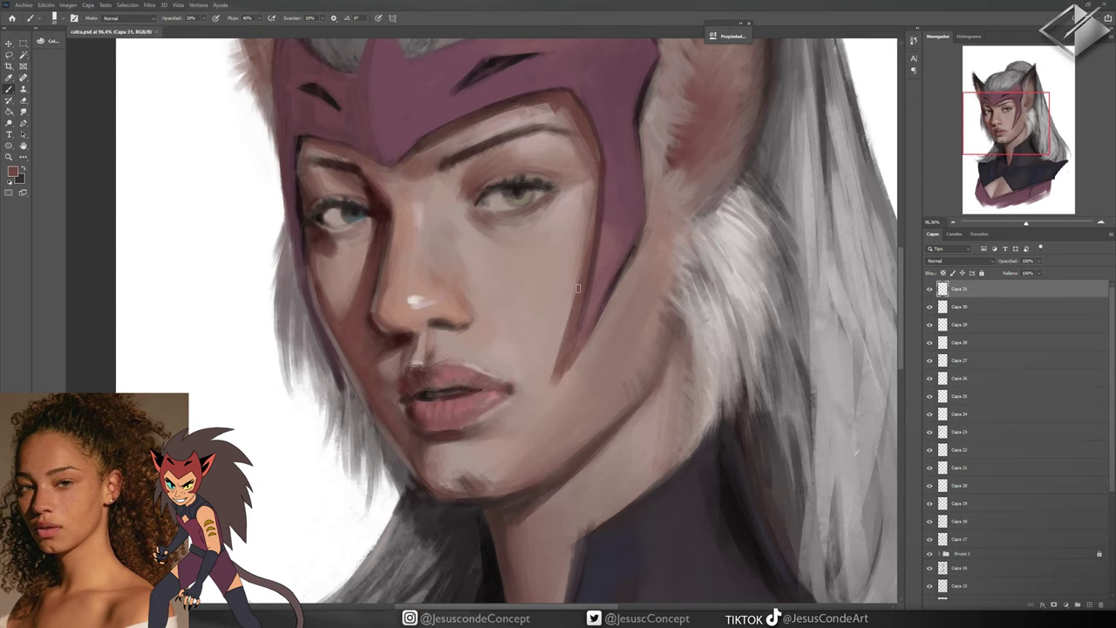
Paint dark reddish-brown fur strokes over the tips and inner edges of both cat ears at 20% opacity
left_click_drag(578, 288, 495, 388)
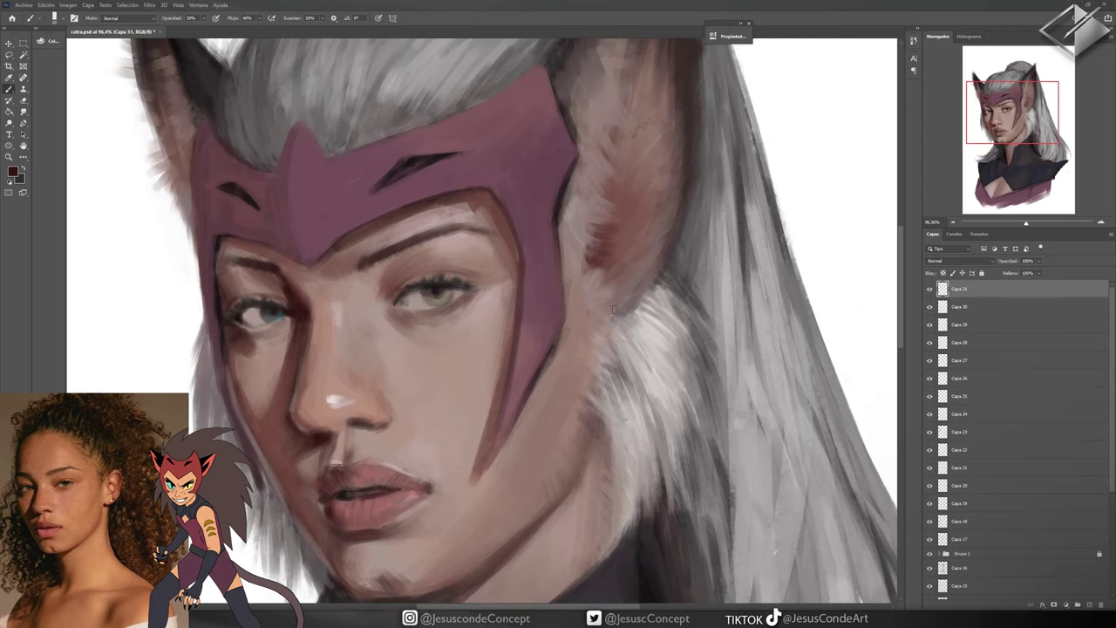
scroll(613, 310, "up", 6)
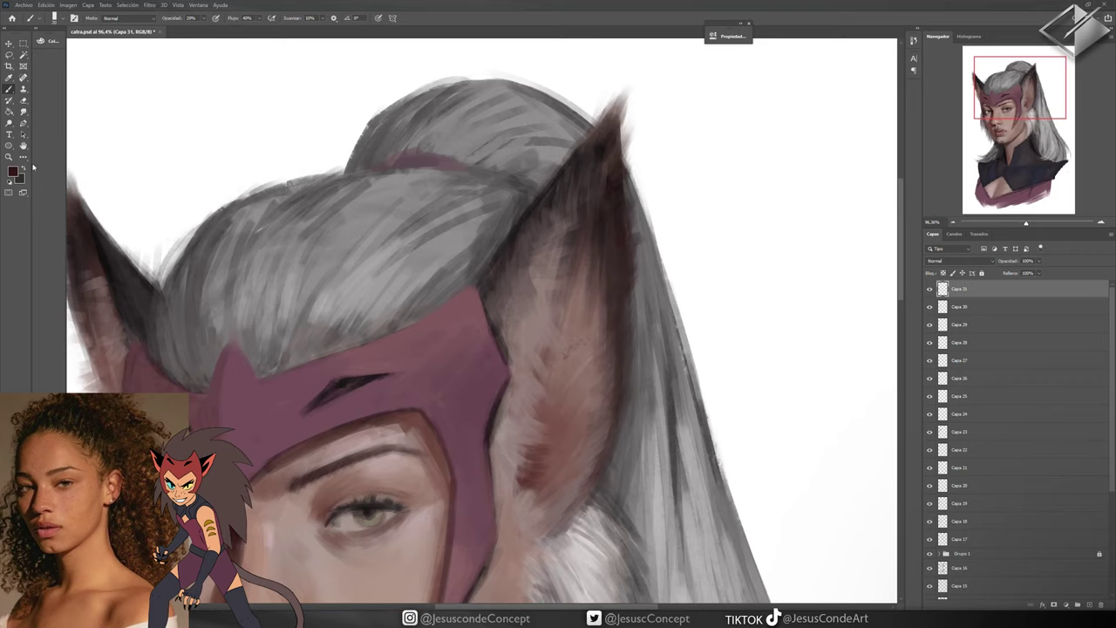
left_click_drag(149, 261, 209, 297)
left_click_drag(157, 162, 196, 228)
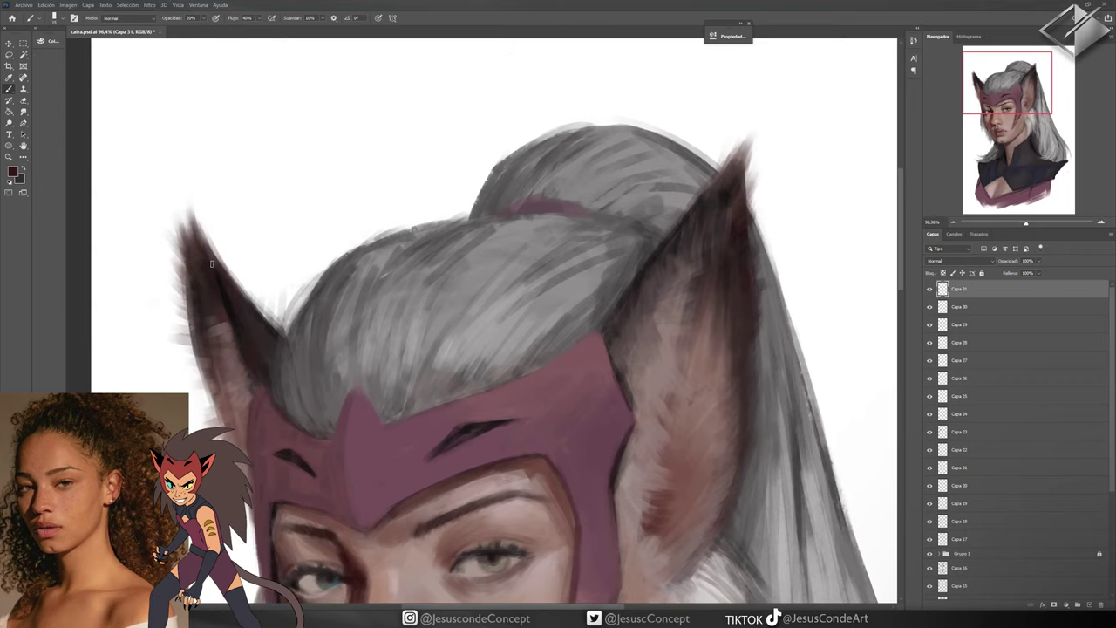
mouse_move(729, 159)
left_mouse_down()
mouse_move(711, 190)
mouse_move(740, 193)
left_mouse_up()
left_click_drag(747, 138, 727, 191)
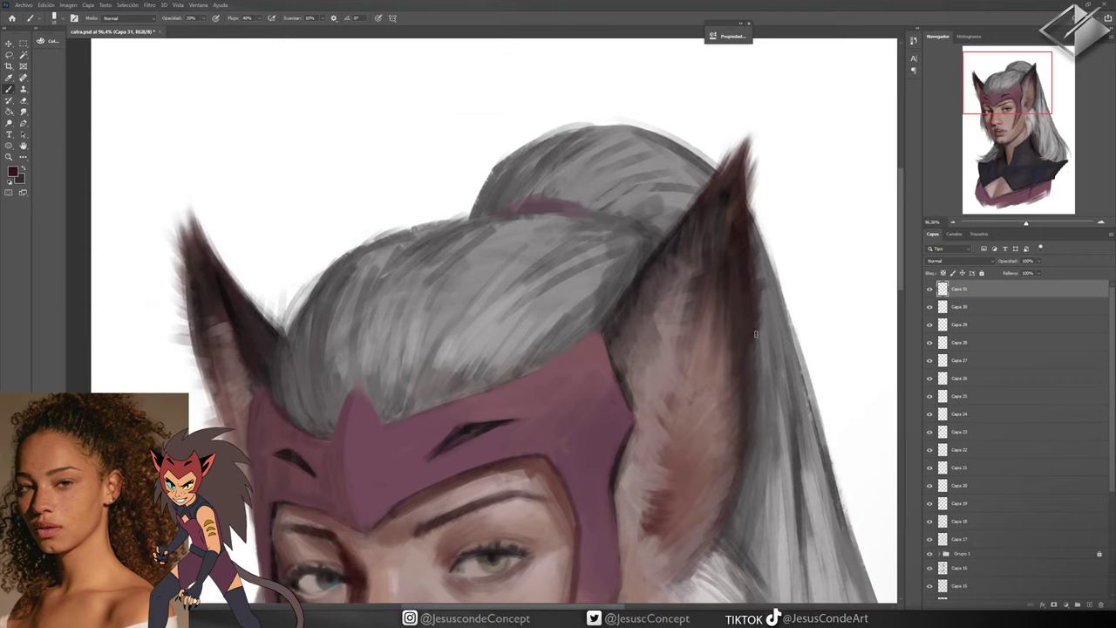
mouse_move(684, 310)
left_mouse_down()
mouse_move(693, 265)
mouse_move(703, 264)
left_mouse_up()
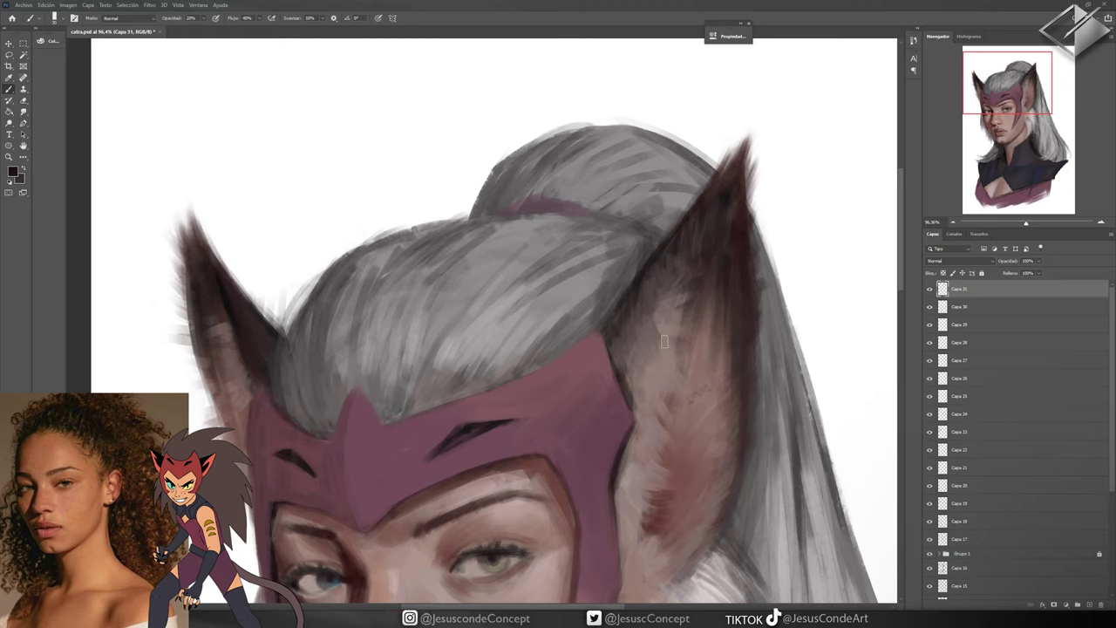
left_click_drag(204, 324, 225, 362)
Add new layers, touch up the neck beside the collar with its sampled skin tone, and save the document
key("z")
key("ctrl+0")
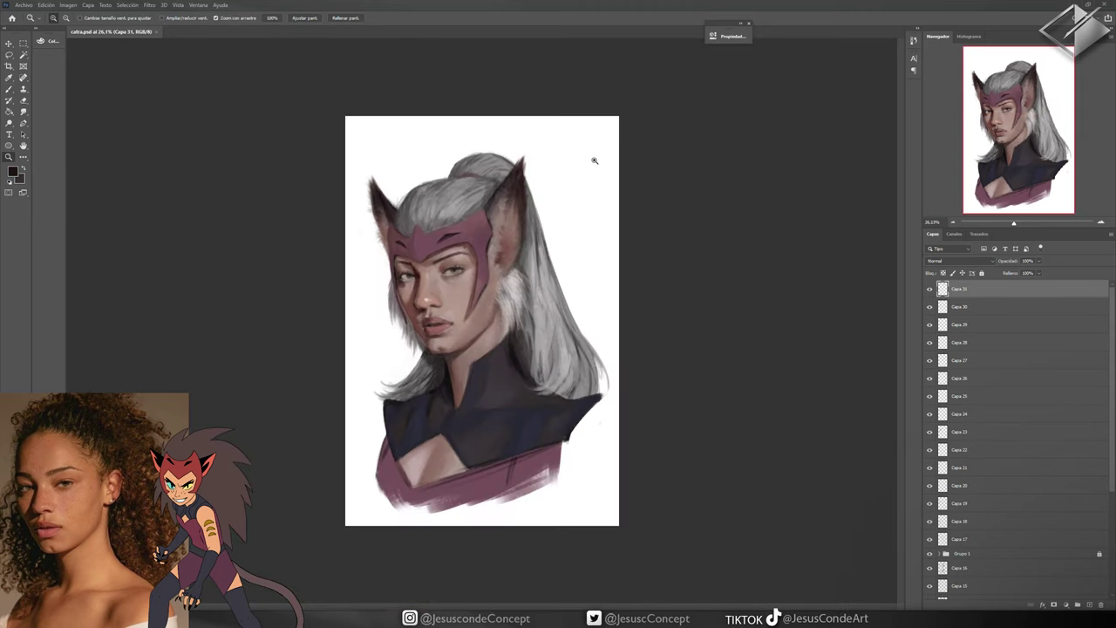
left_click_drag(480, 308, 523, 308)
key("b")
key("ctrl+shift+alt+n")
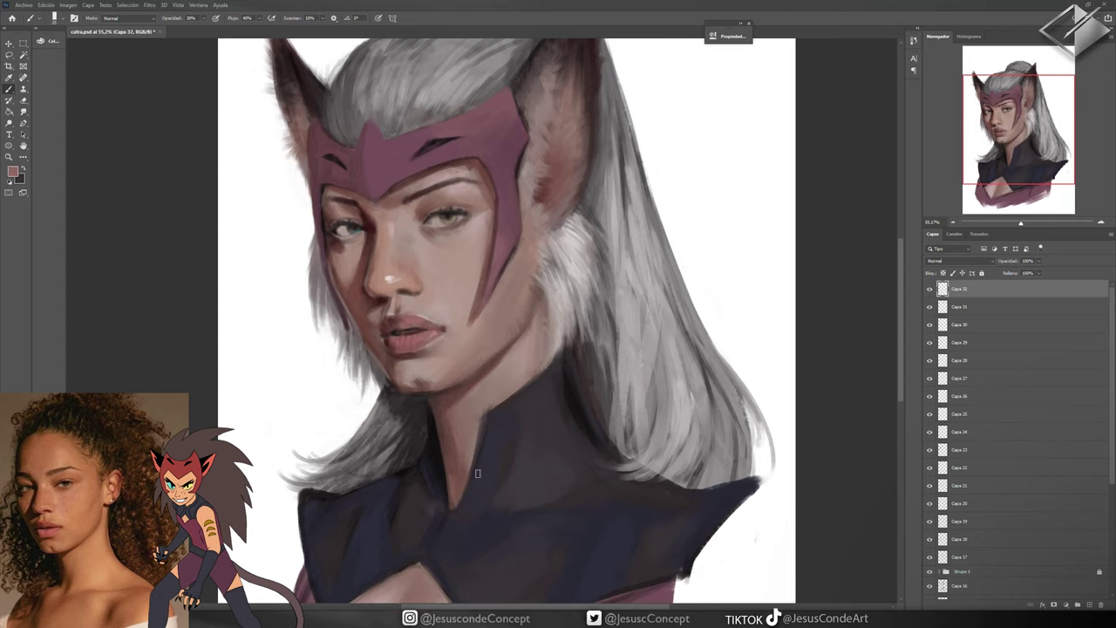
left_click(450, 463, "alt")
key("ctrl+s")
key("ctrl+shift+alt+n")
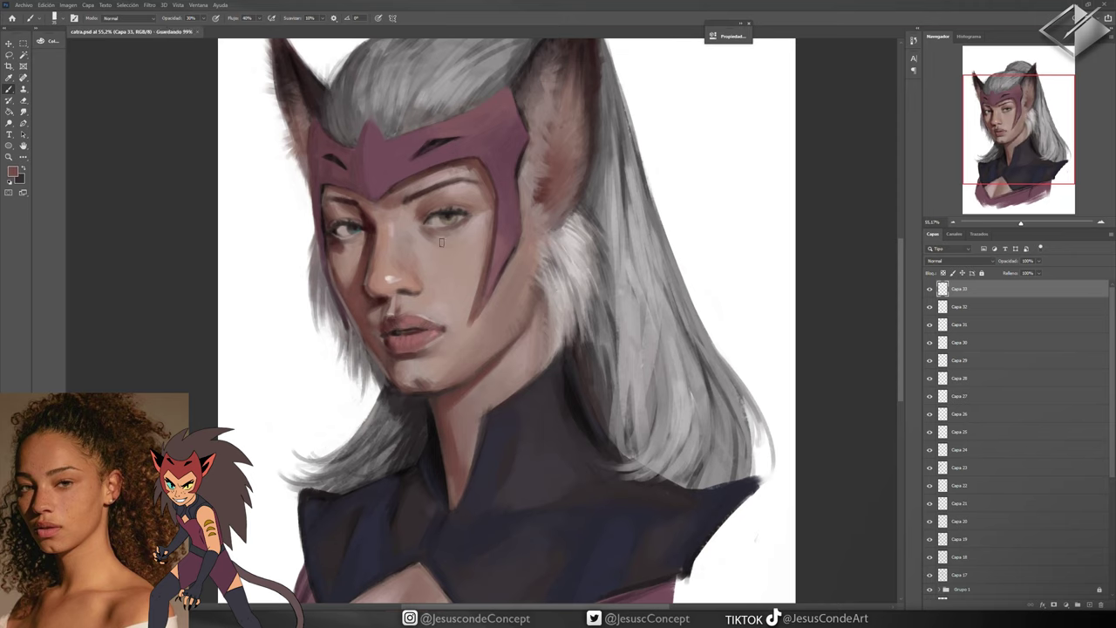
Paint small freckles across the nose and cheeks on a new layer using sampled reddish-brown skin tones
key("ctrl+shift+alt+n")
left_click_drag(358, 306, 378, 306)
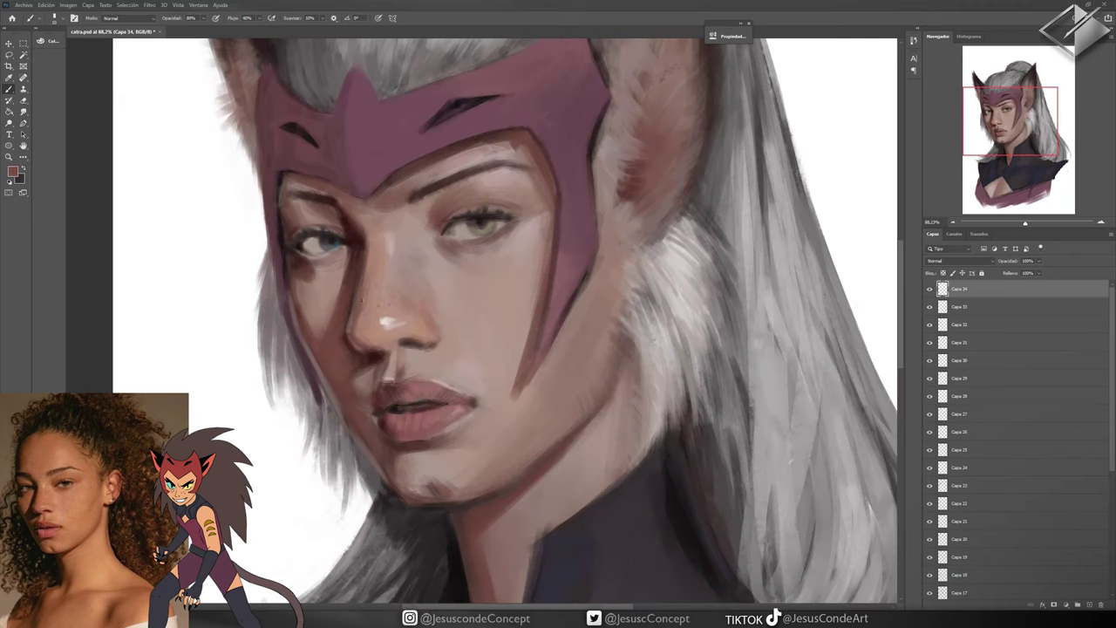
left_click(410, 349, "alt")
left_click(417, 345, "alt")
left_click(344, 387, "alt")
left_click(408, 431, "alt")
left_click(390, 425, "alt")
Choose a lighter dusty purple and paint highlights on the headpiece's planes on a new layer, setting the layer opacity to 50%
key("ctrl+0")
left_click(13, 171)
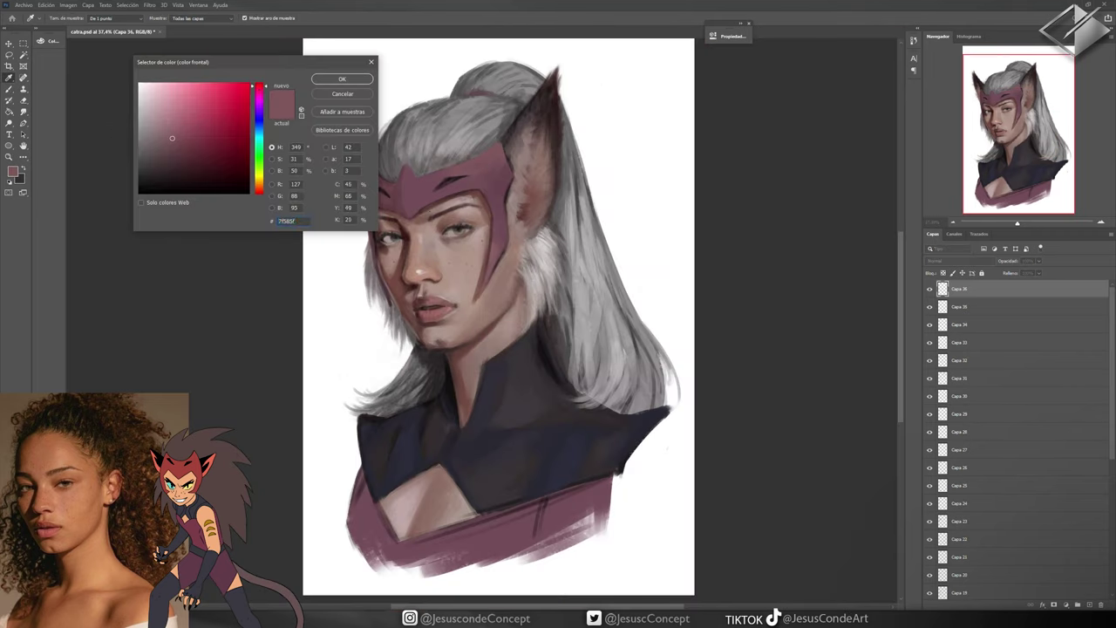
left_click(341, 80)
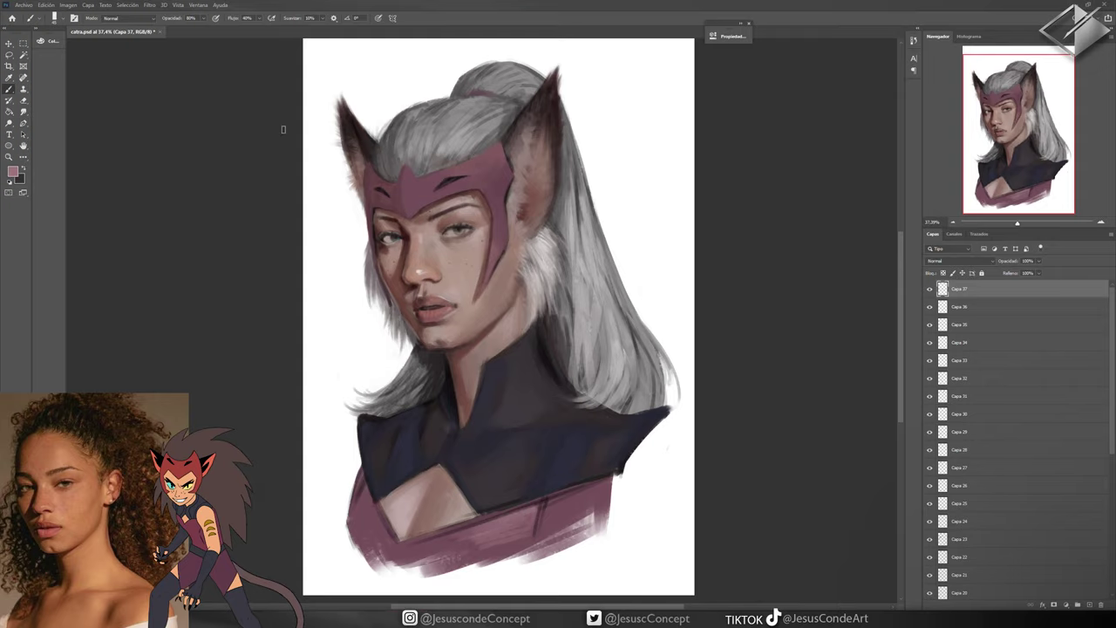
key("z")
left_click_drag(449, 181, 479, 180)
key("ctrl+shift+alt+n")
key("b")
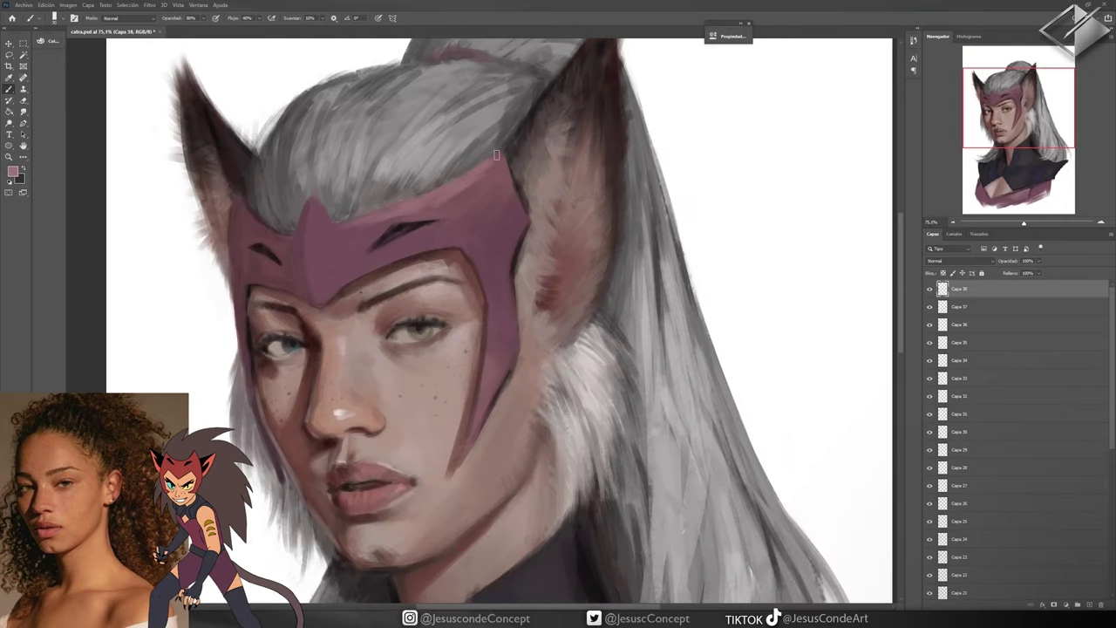
mouse_move(318, 210)
left_mouse_down()
mouse_move(324, 278)
mouse_move(358, 235)
mouse_move(384, 262)
left_mouse_up()
key("5")
mouse_move(479, 260)
left_mouse_down()
mouse_move(429, 230)
mouse_move(442, 309)
left_mouse_up()
left_click(446, 304, "alt")
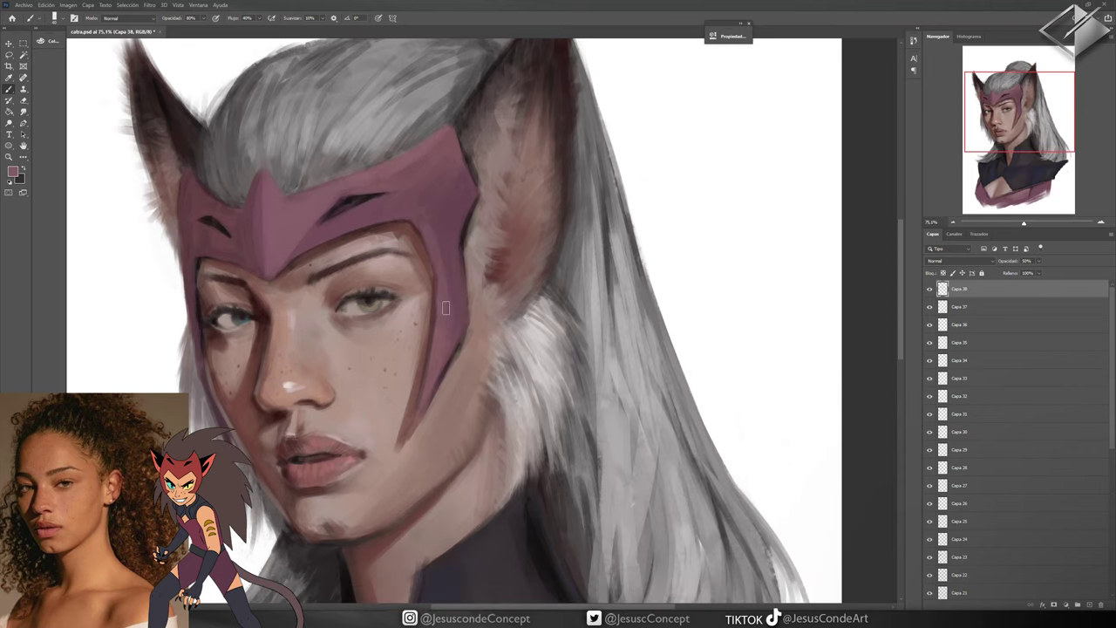
left_click(402, 247, "alt")
Paint background white over the lower edge of the purple garment to give it a rough, brushed finish
scroll(228, 381, "down", 3)
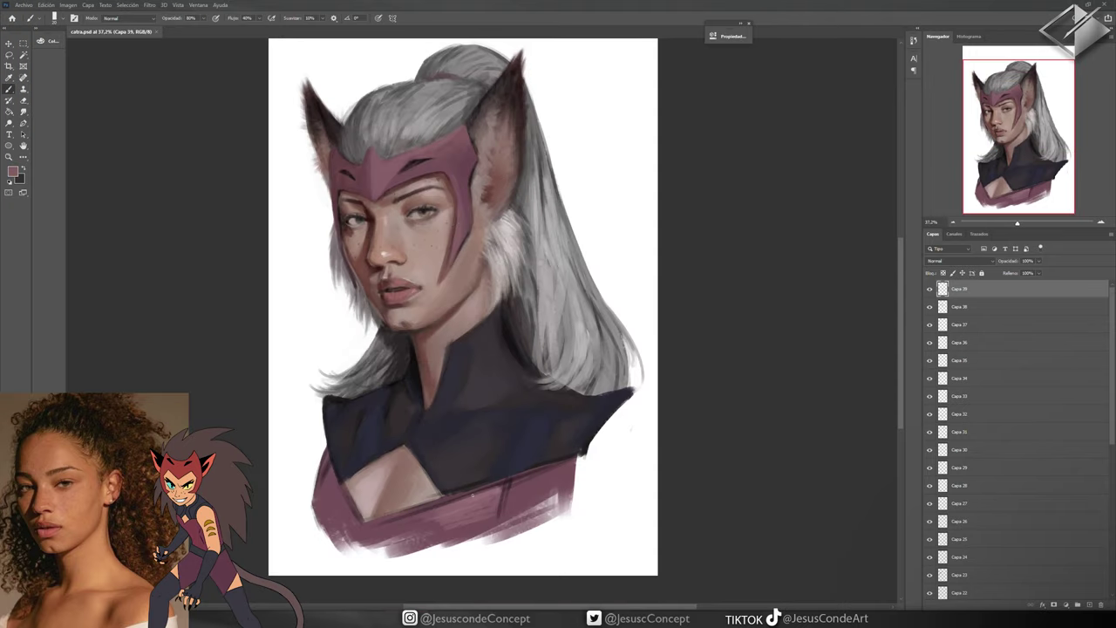
left_click(471, 563, "alt")
mouse_move(418, 558)
left_mouse_down()
mouse_move(497, 510)
mouse_move(567, 502)
left_mouse_up()
mouse_move(340, 554)
left_mouse_down()
mouse_move(314, 506)
mouse_move(327, 510)
left_mouse_up()
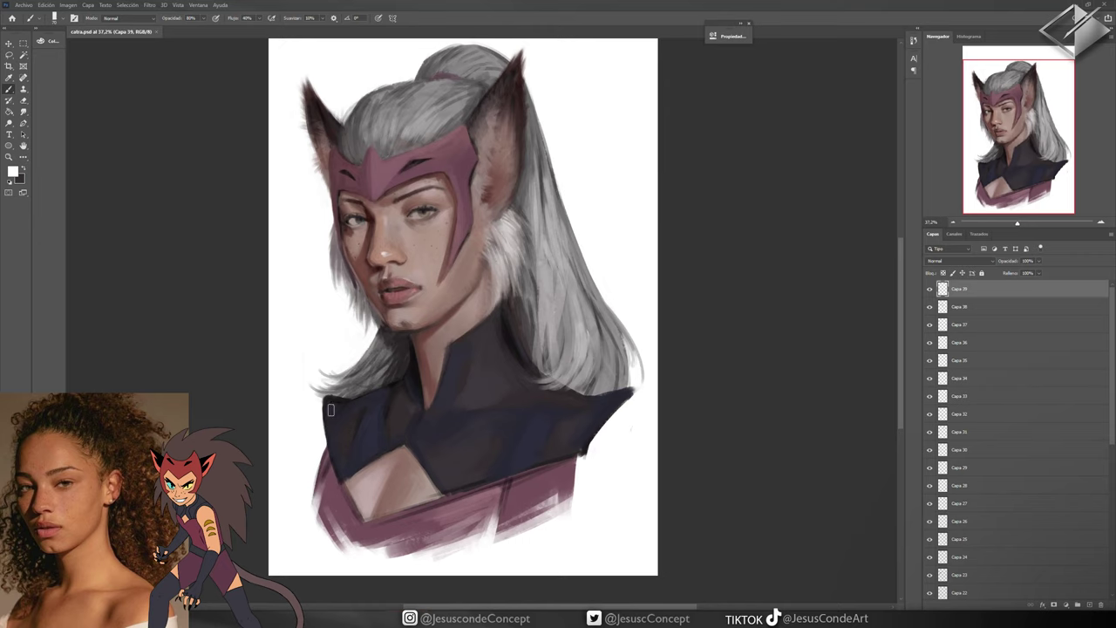
Paint loose strands rising from the top of the head on a new layer with sampled hair grey
key("ctrl+shift+alt+n")
scroll(366, 270, "up", 3)
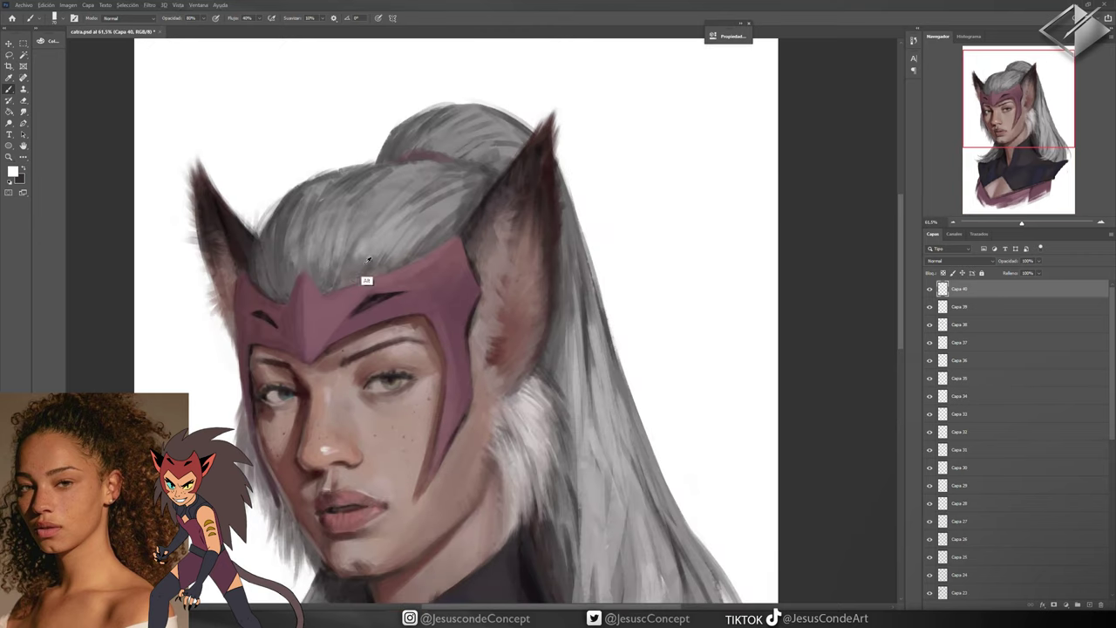
left_click(365, 270, "alt")
left_click_drag(281, 252, 299, 157)
left_click_drag(314, 201, 353, 149)
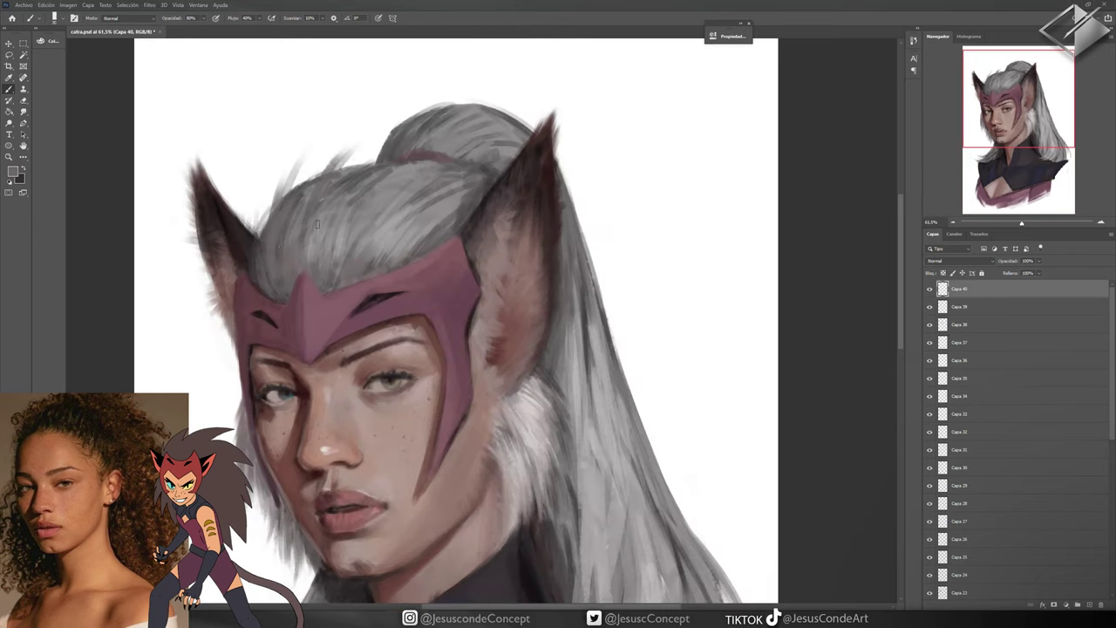
left_click_drag(301, 226, 365, 149)
Paint loose grey strands off the ponytail's outer edge and over the collar on the opposite shoulder
left_click_drag(488, 384, 340, 266)
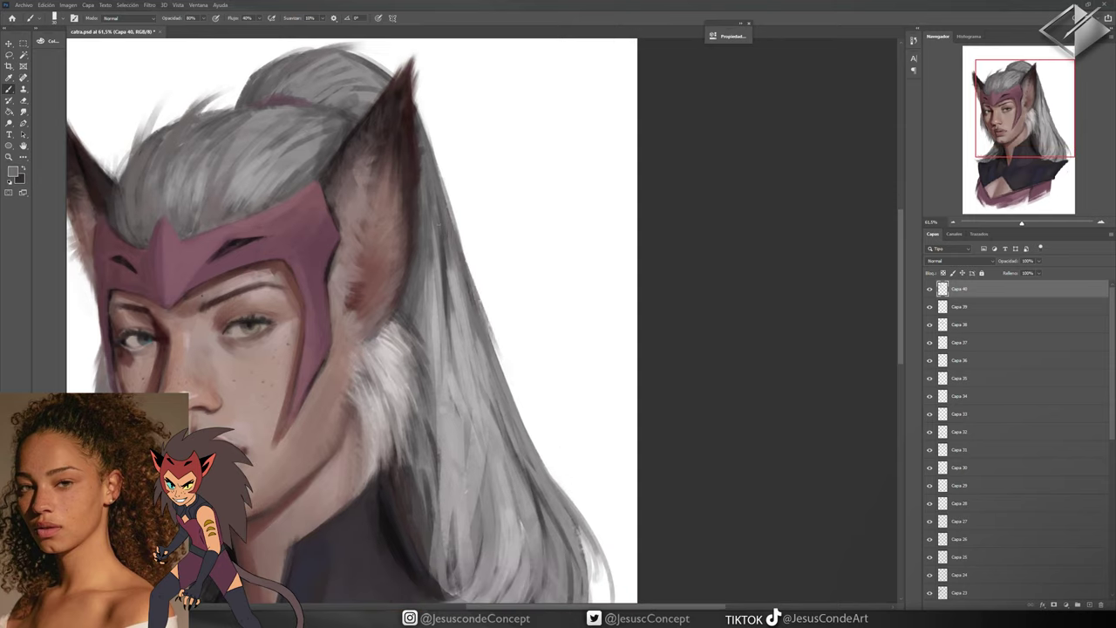
left_click_drag(460, 341, 443, 240)
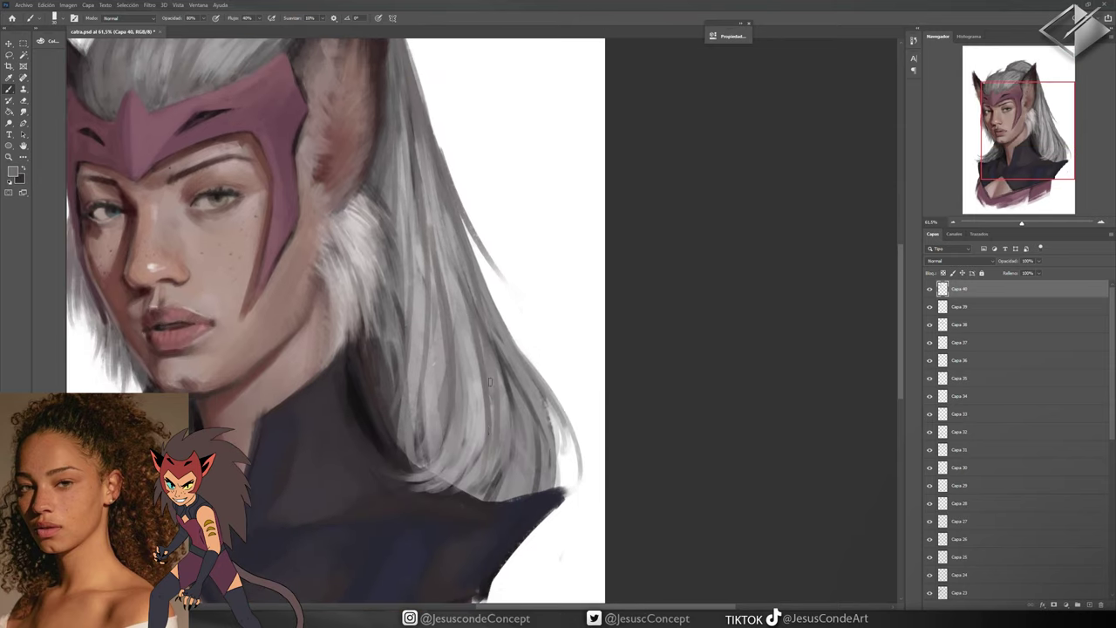
left_click_drag(131, 460, 296, 451)
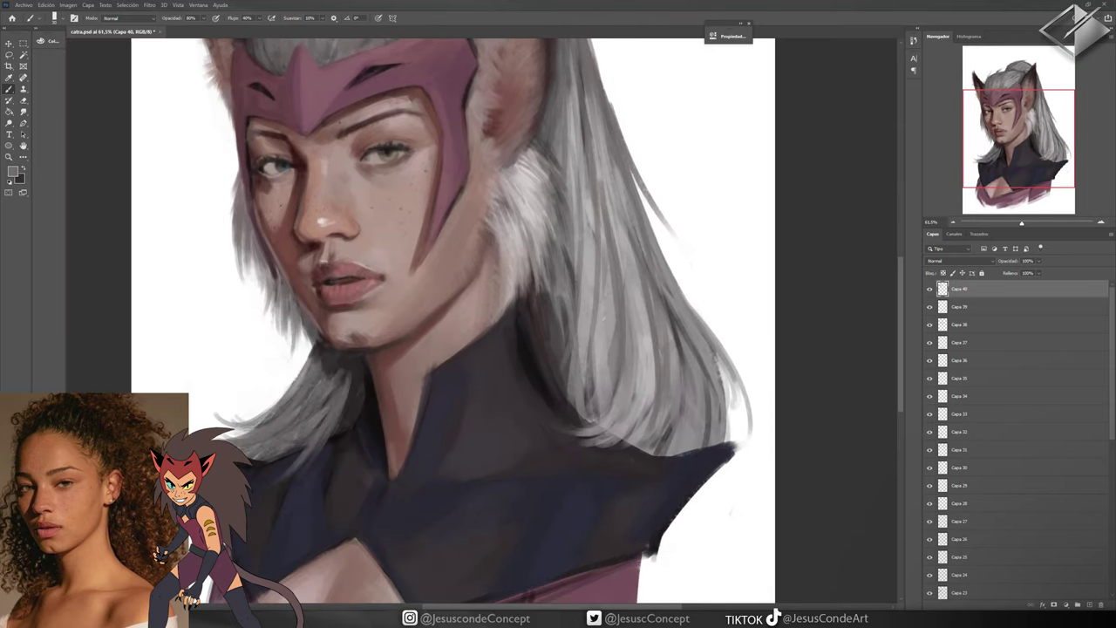
Block dark grey over the hair above the headpiece on a semi-transparent layer to darken it up to the hairline
key("z")
left_click(401, 113, "alt")
left_click(401, 112, "alt")
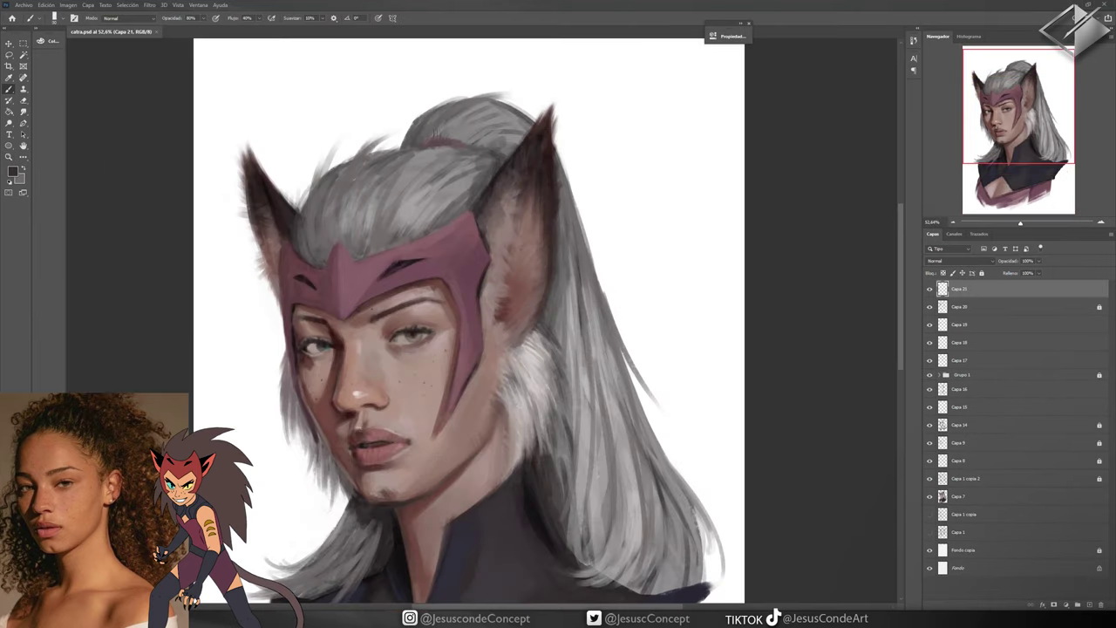
left_click_drag(436, 187, 375, 236)
left_click_drag(440, 209, 366, 253)
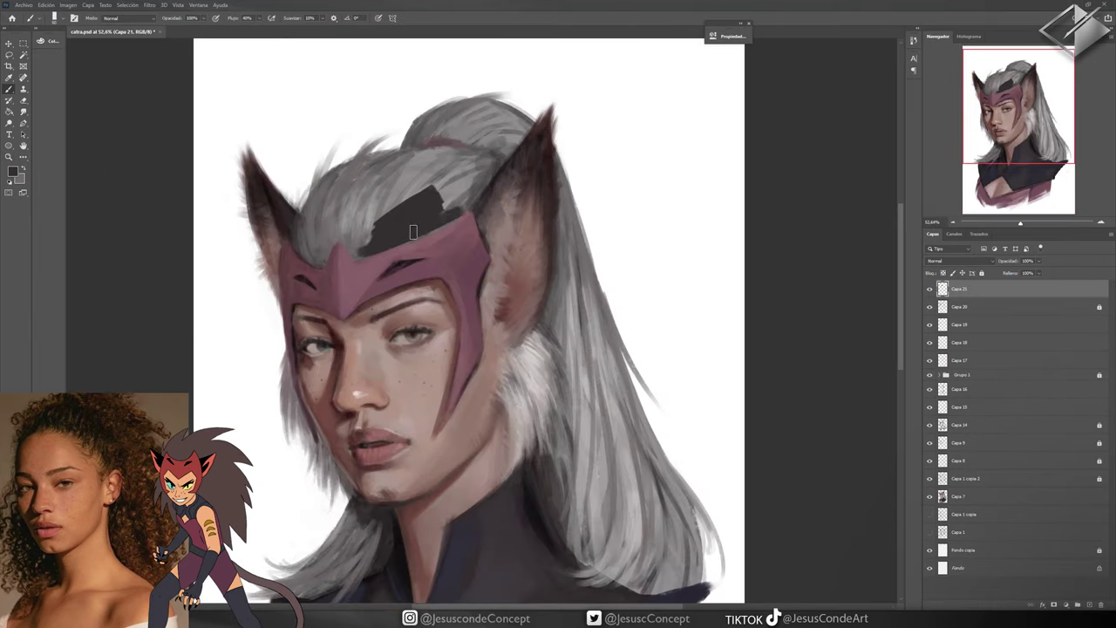
mouse_move(497, 161)
left_mouse_down()
mouse_move(383, 218)
mouse_move(367, 246)
mouse_move(305, 257)
left_mouse_up()
left_click_drag(349, 183, 318, 244)
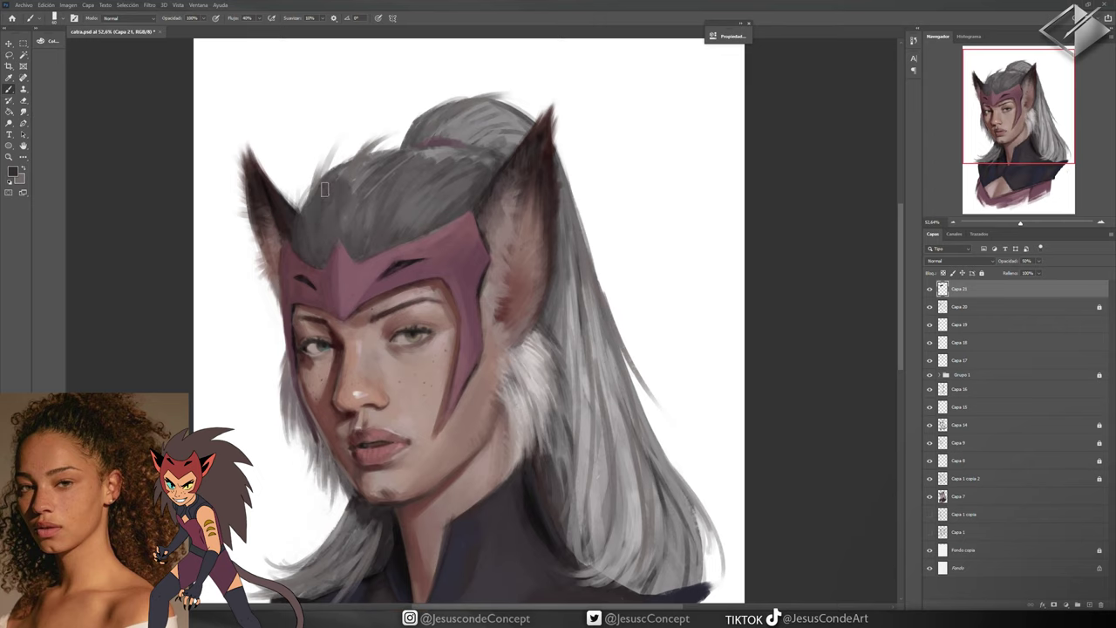
left_click_drag(375, 152, 331, 205)
mouse_move(393, 183)
left_mouse_down()
mouse_move(475, 104)
mouse_move(462, 157)
left_mouse_up()
Extend the dark grey tone down the ponytail to its ends and over the hair behind the chin
mouse_move(569, 145)
left_mouse_down()
mouse_move(466, 130)
mouse_move(458, 345)
left_mouse_up()
left_click_drag(475, 209, 488, 436)
scroll(451, 344, "down", 3)
left_click_drag(449, 279, 472, 402)
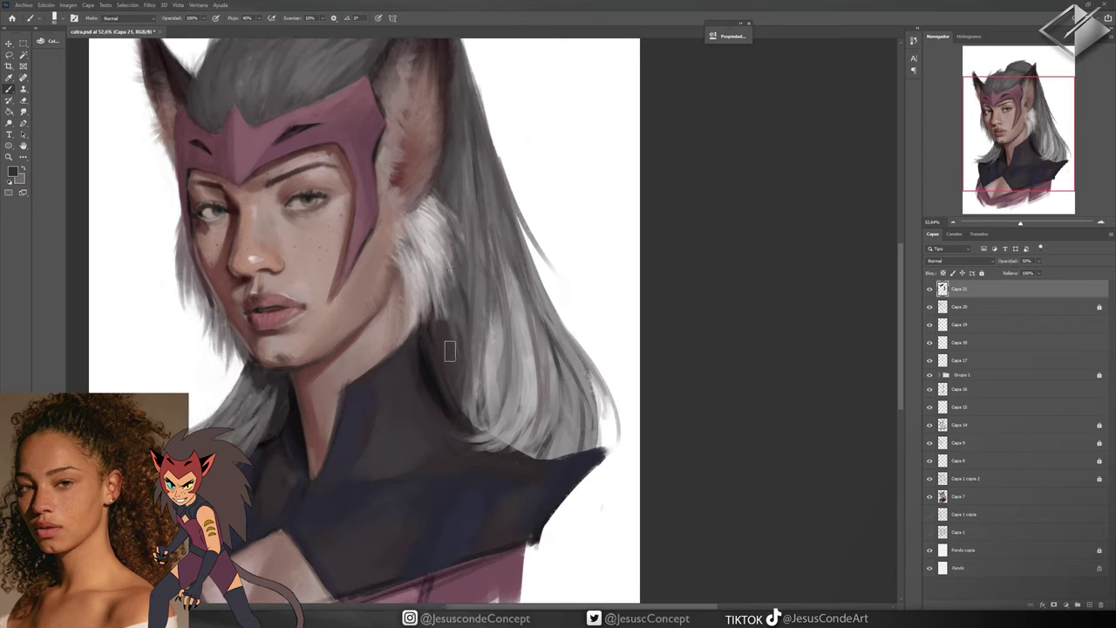
left_click_drag(462, 340, 515, 450)
mouse_move(488, 236)
left_mouse_down()
mouse_move(524, 385)
mouse_move(567, 458)
left_mouse_up()
left_click_drag(549, 383, 584, 457)
left_click_drag(532, 288, 558, 419)
left_click_drag(523, 240, 576, 423)
scroll(568, 410, "left", 3)
mouse_move(389, 379)
left_mouse_down()
mouse_move(335, 463)
mouse_move(279, 463)
mouse_move(340, 414)
left_mouse_up()
left_click_drag(538, 273, 516, 369)
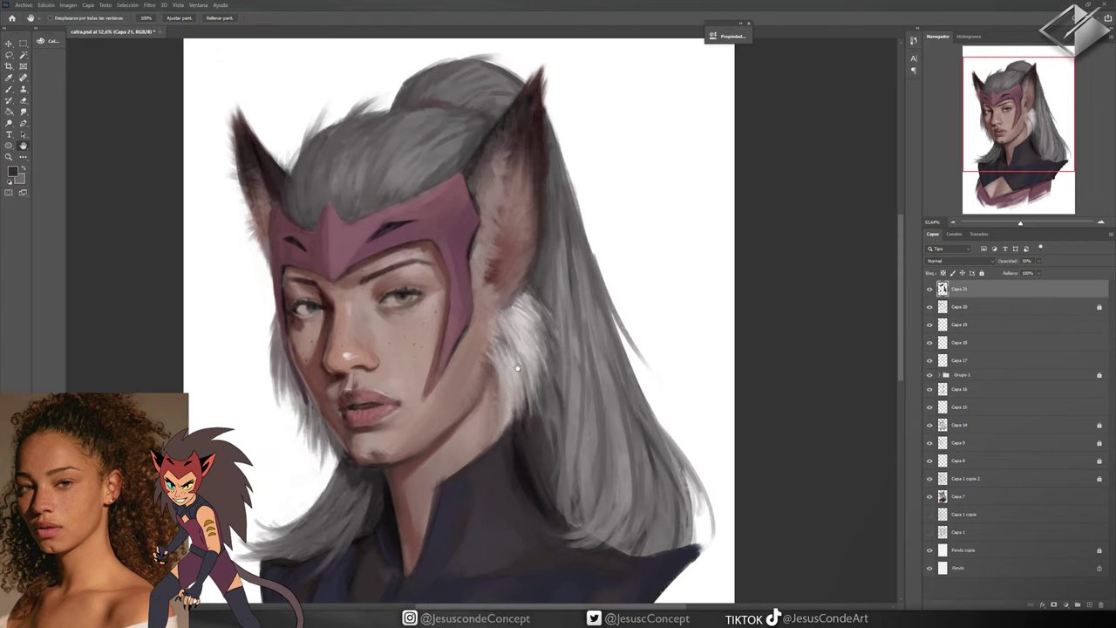
Try fine pink and white touch-ups on the face on new layers and undo the last two changes
key("ctrl+shift+alt+n")
key("b")
scroll(366, 399, "up", 5)
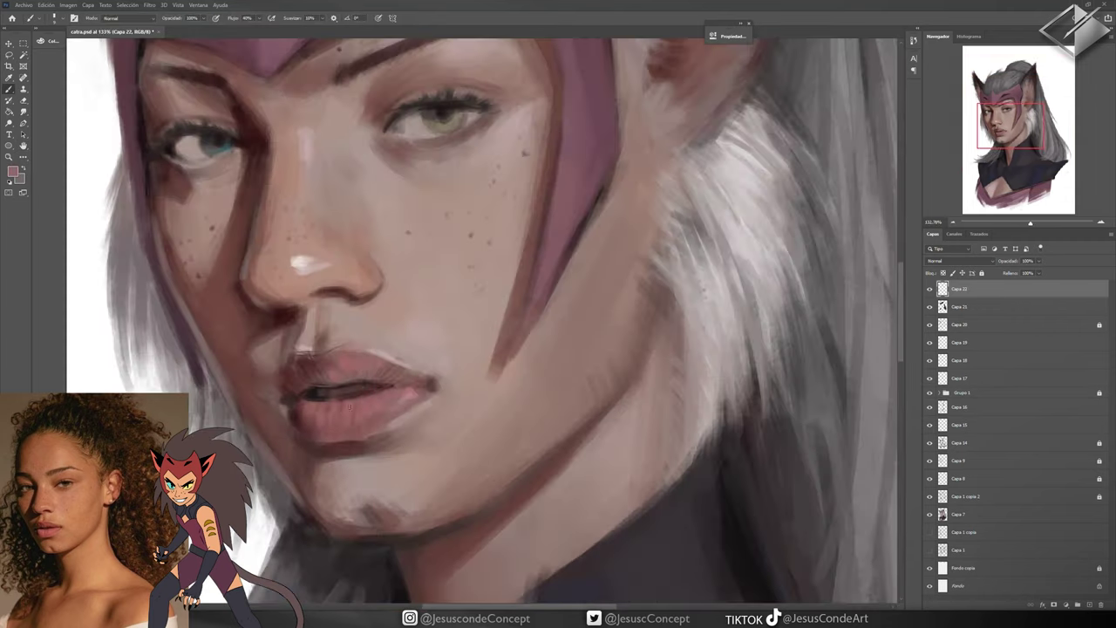
scroll(307, 397, "down", 5)
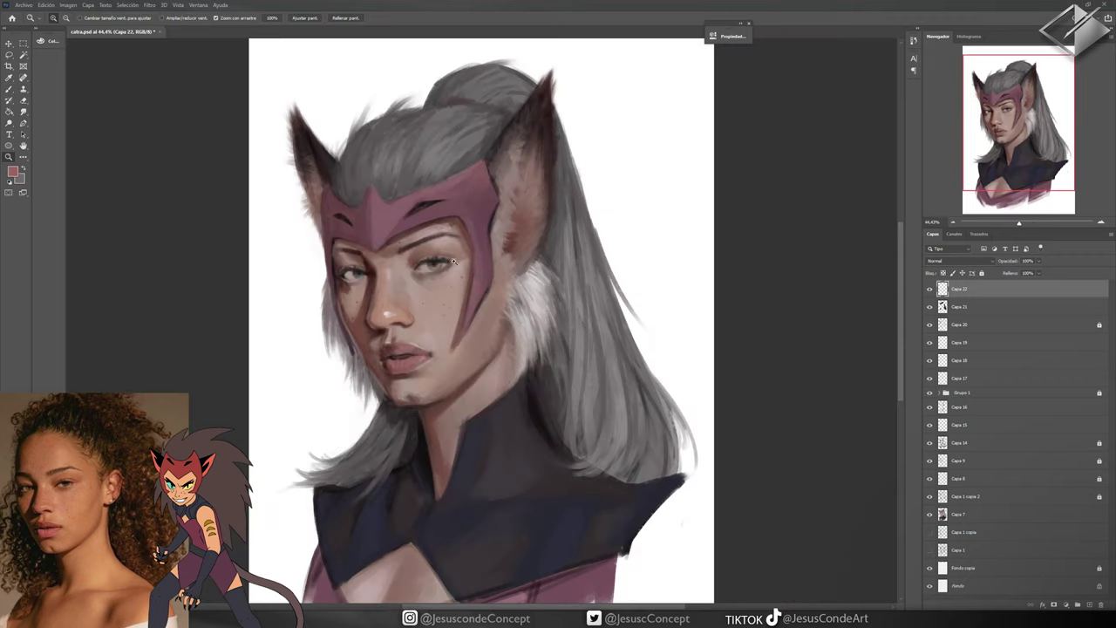
scroll(455, 262, "up", 4)
key("ctrl+shift+alt+n")
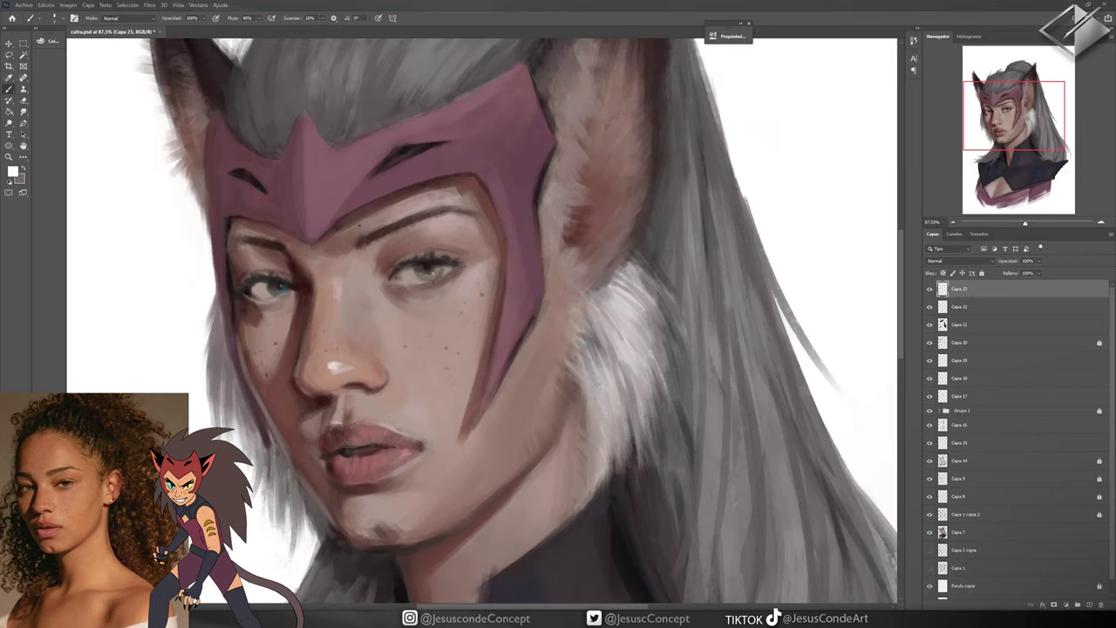
key("ctrl+0")
key("ctrl+z")
key("ctrl+z")
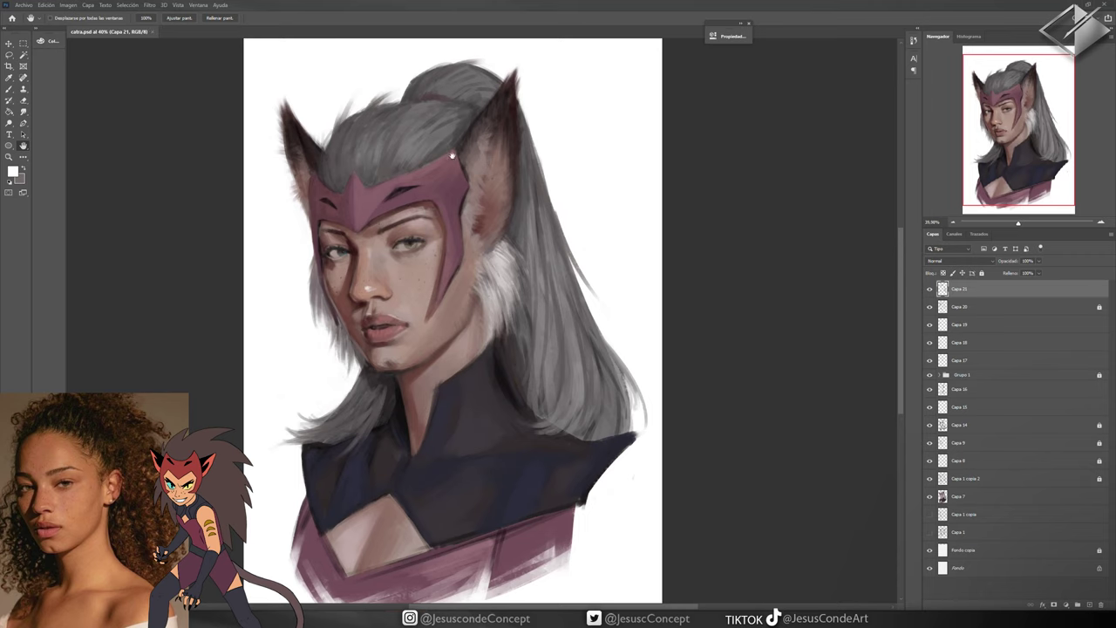
Soften the shadow below the tip of the headpiece's near side guard with sampled skin tones on new layers
scroll(380, 273, "up", 4)
key("ctrl+shift+alt+n")
key("b")
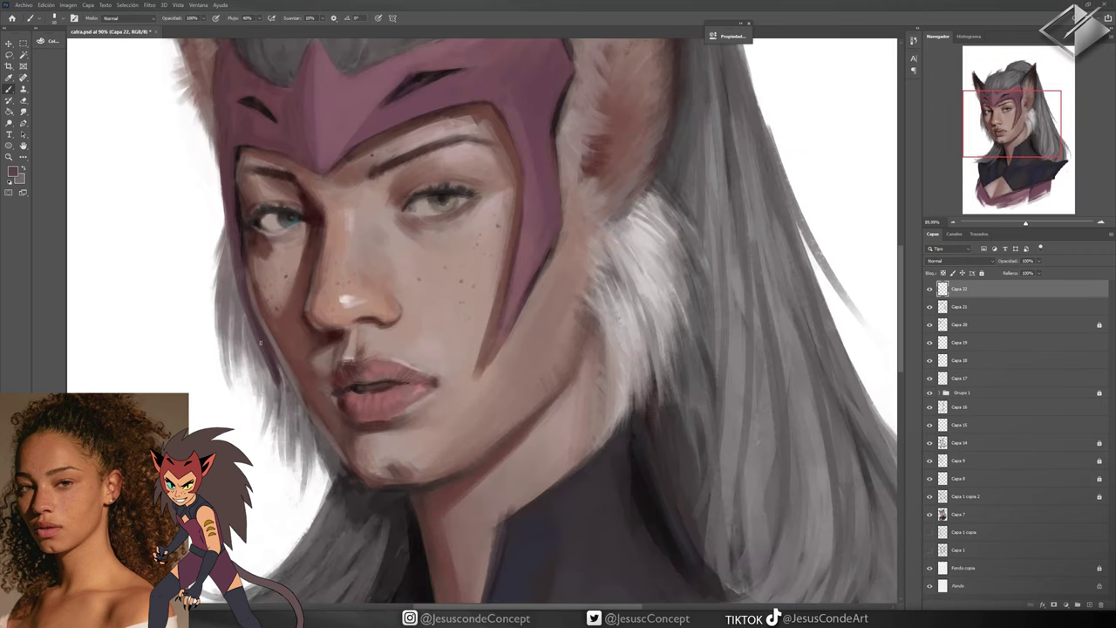
left_click(281, 381, "alt")
left_click(319, 369, "alt")
key("ctrl+shift+alt+n")
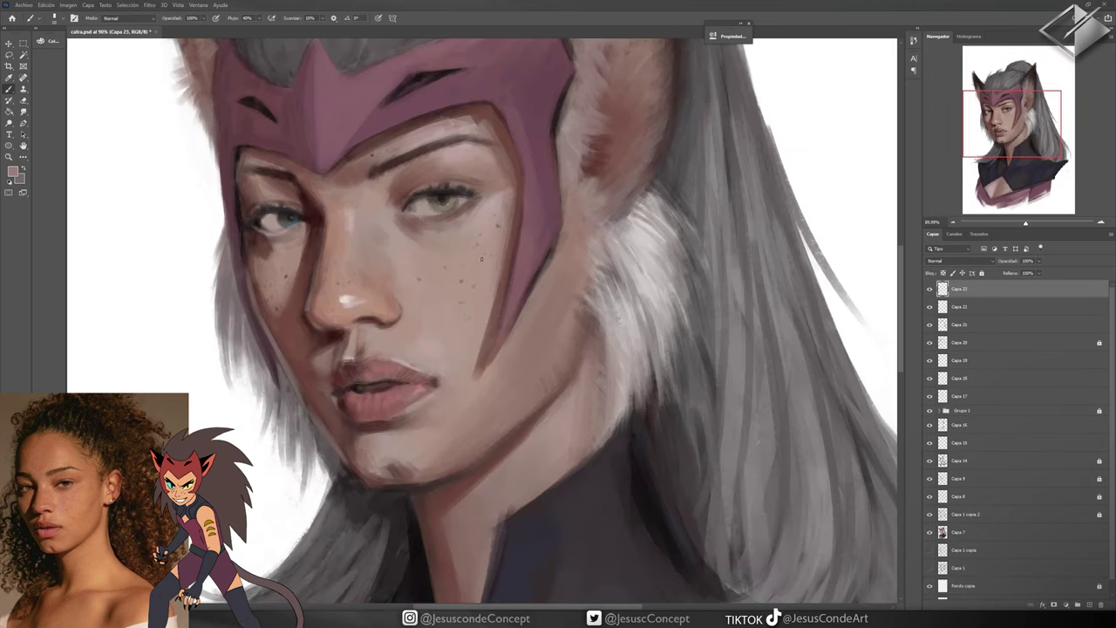
left_click_drag(476, 373, 515, 225)
key("h")
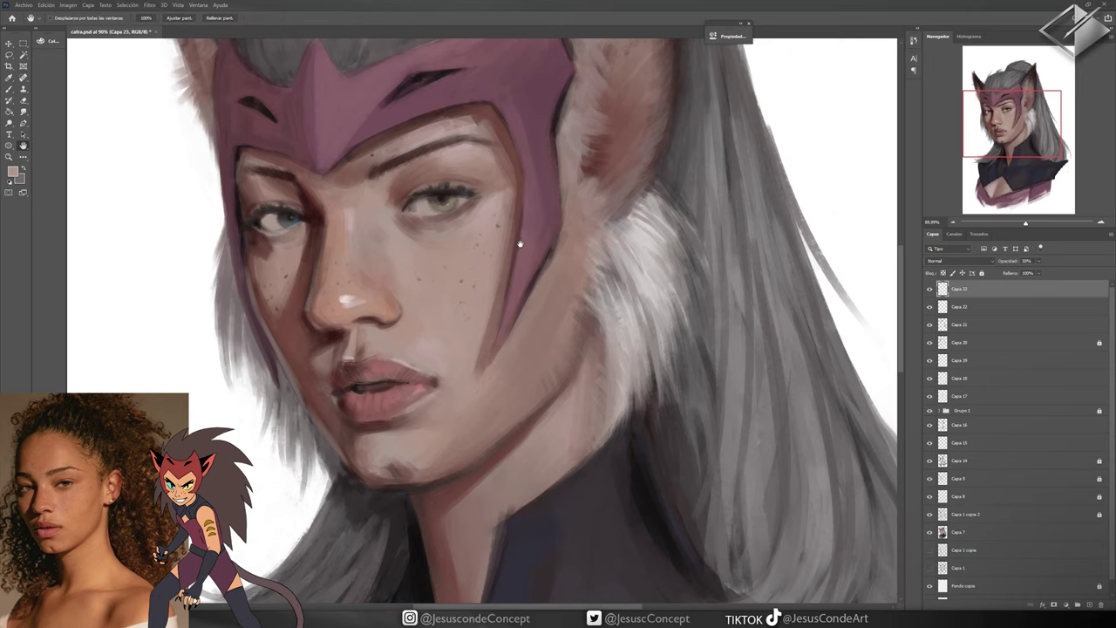
Glaze a low-opacity reddish tone sampled from the lips along the nose bridge and between the eyes on a new layer
key("ctrl+shift+alt+n")
key("z")
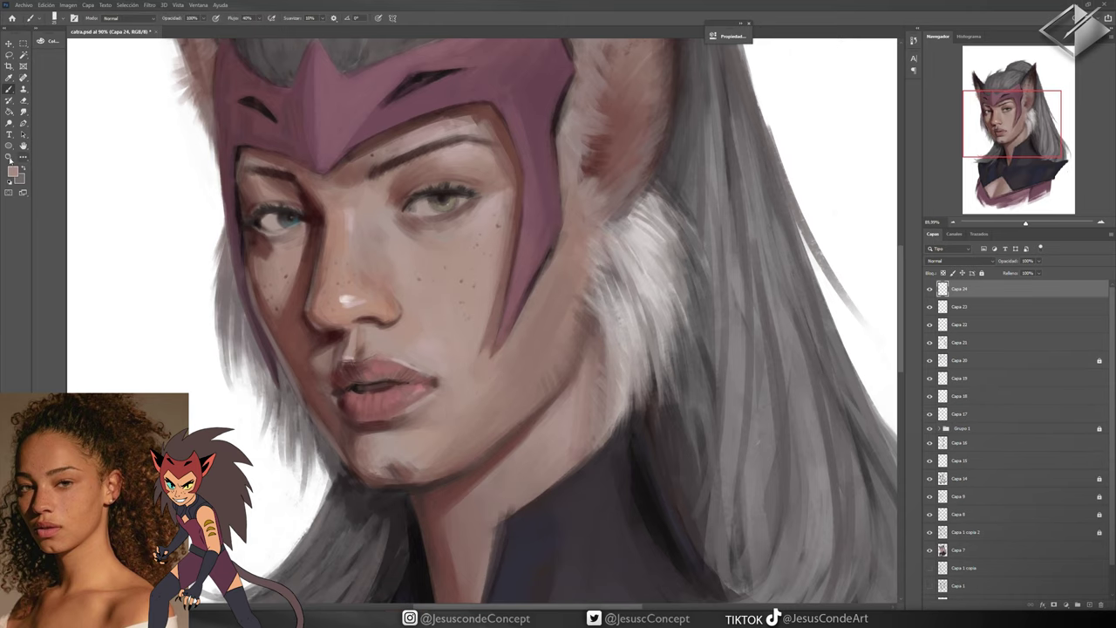
scroll(507, 281, "down", 4)
scroll(507, 281, "up", 3)
key("b")
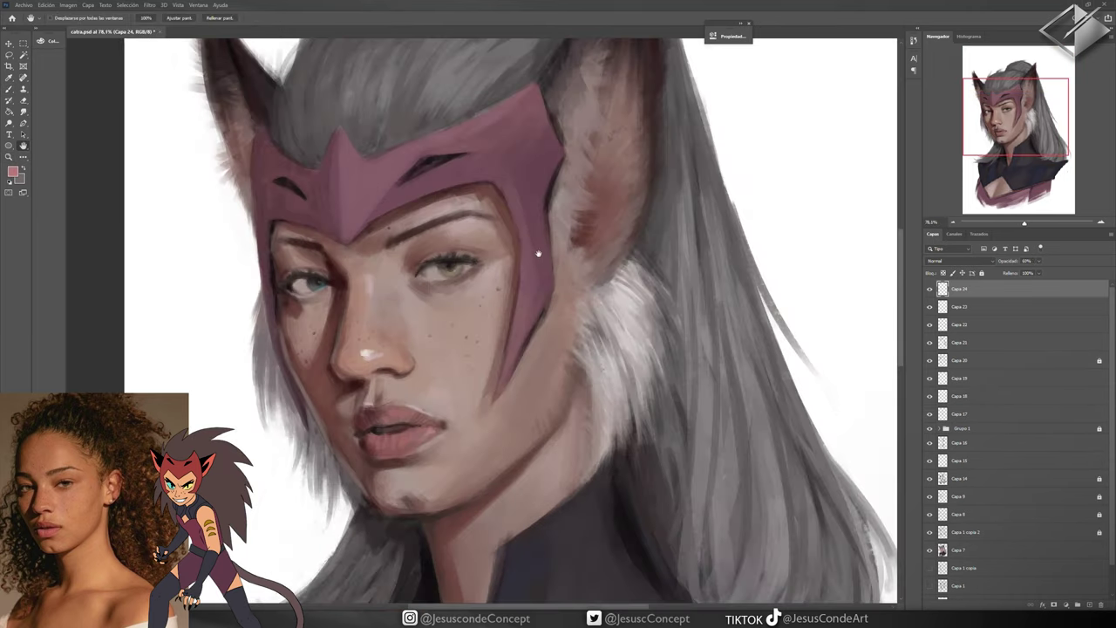
key("b")
key("ctrl+shift+alt+n")
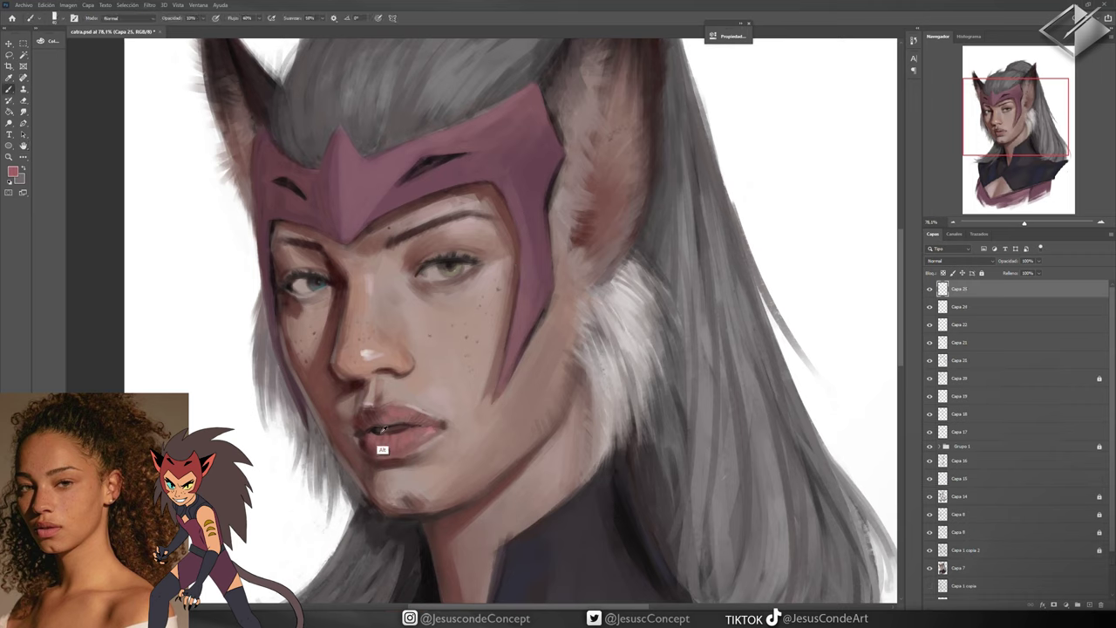
left_click(382, 439, "alt")
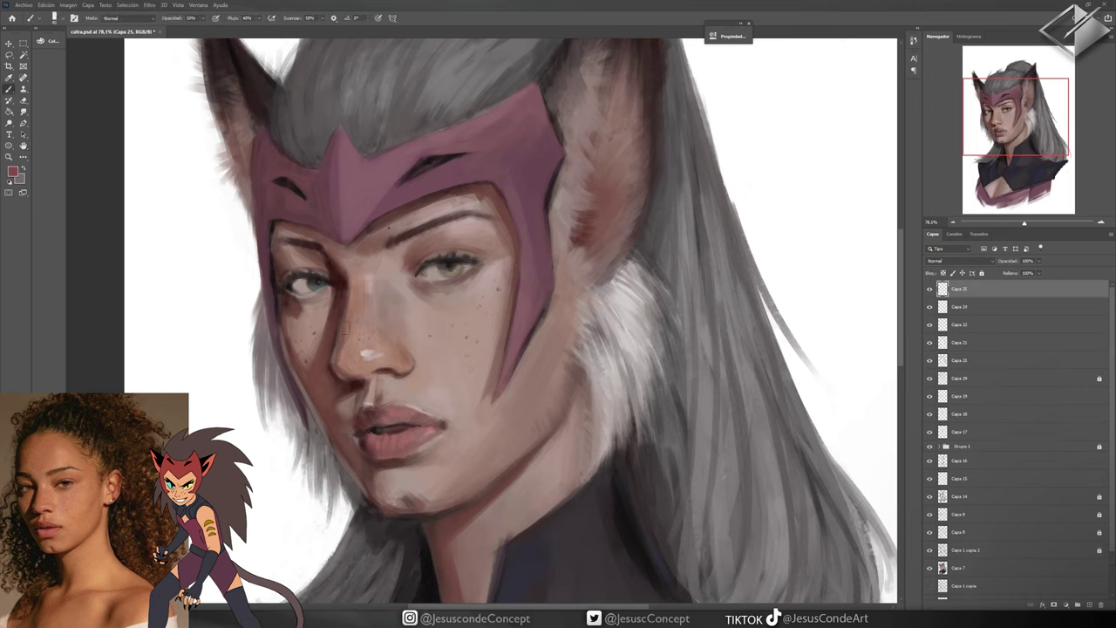
mouse_move(348, 323)
left_mouse_down()
mouse_move(389, 305)
mouse_move(350, 260)
left_mouse_up()
key("4")
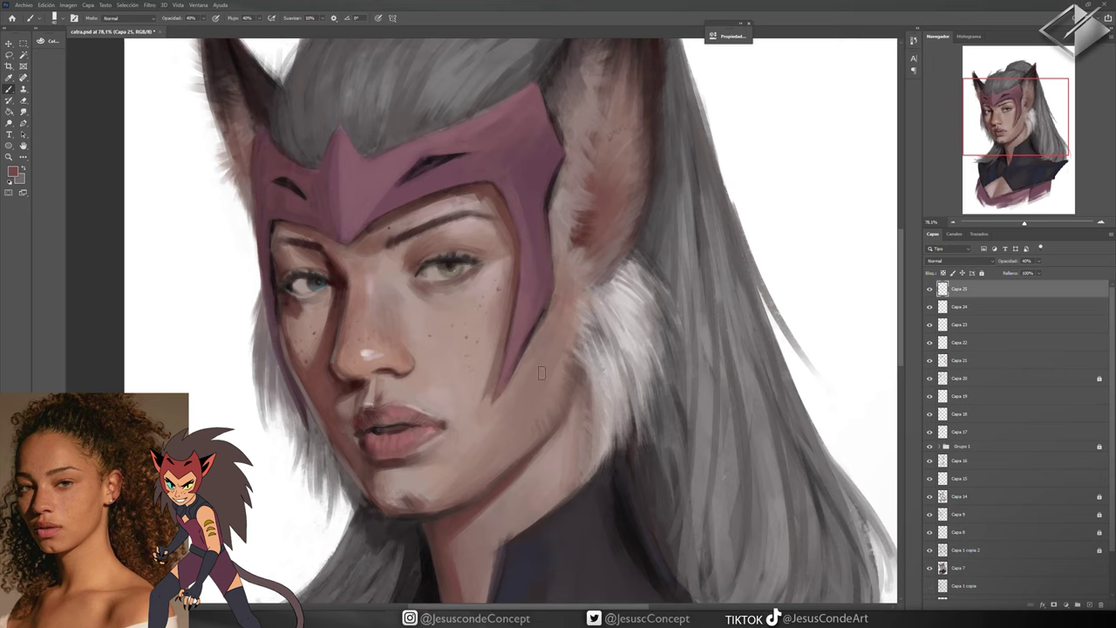
key("3")
key("ctrl+0")
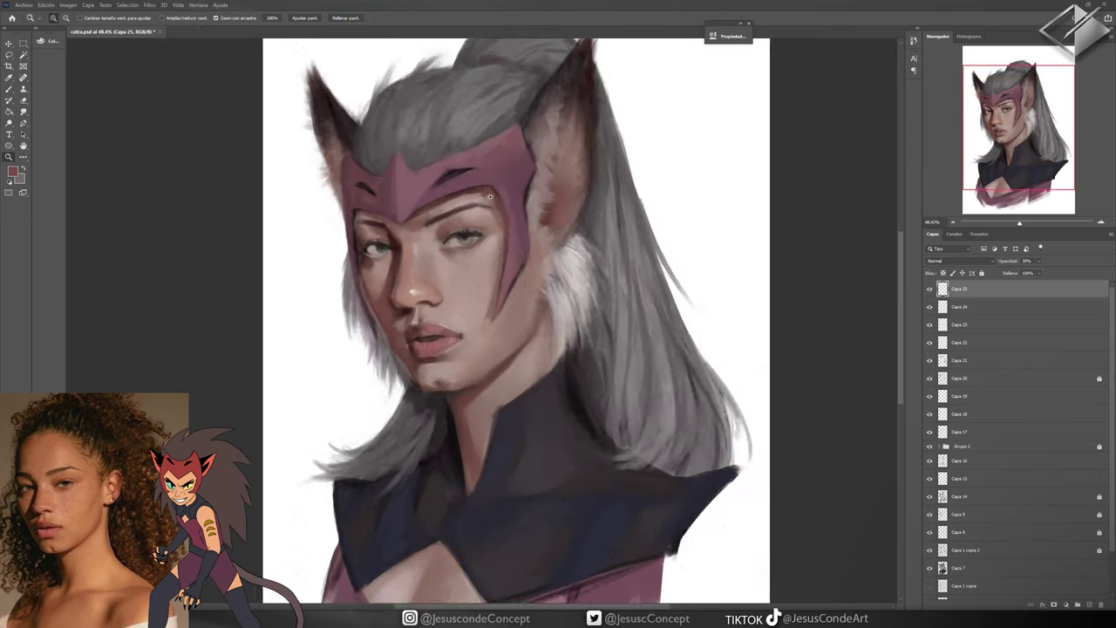
Blend sampled dark grey tones over the collar and the hair shadow on a new layer
key("ctrl+shift+alt+n")
left_click(526, 437, "alt")
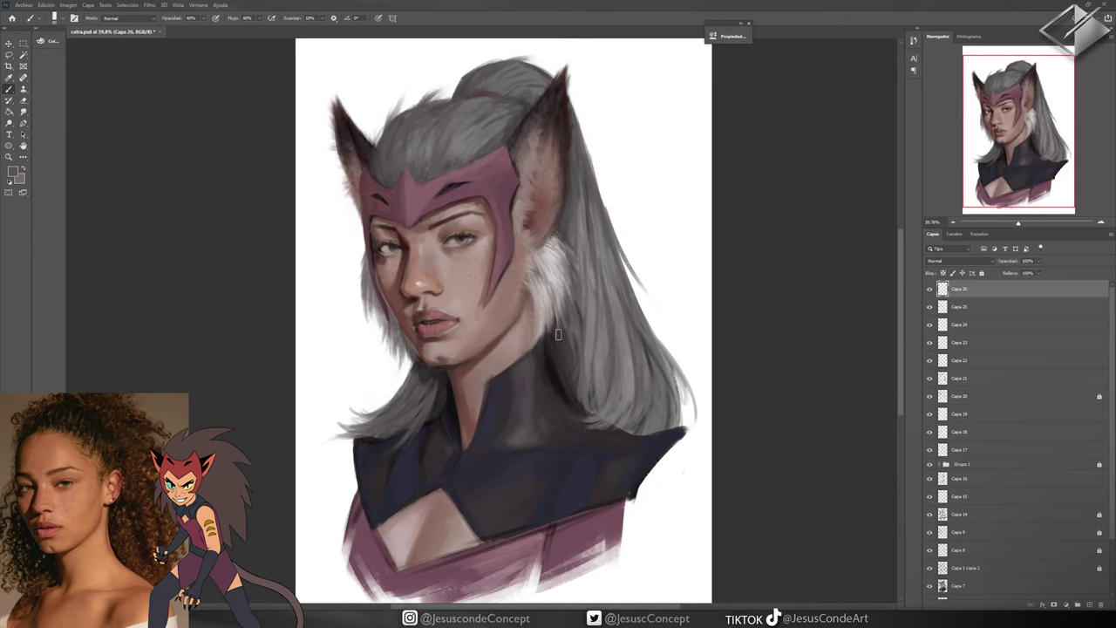
left_click(523, 454, "alt")
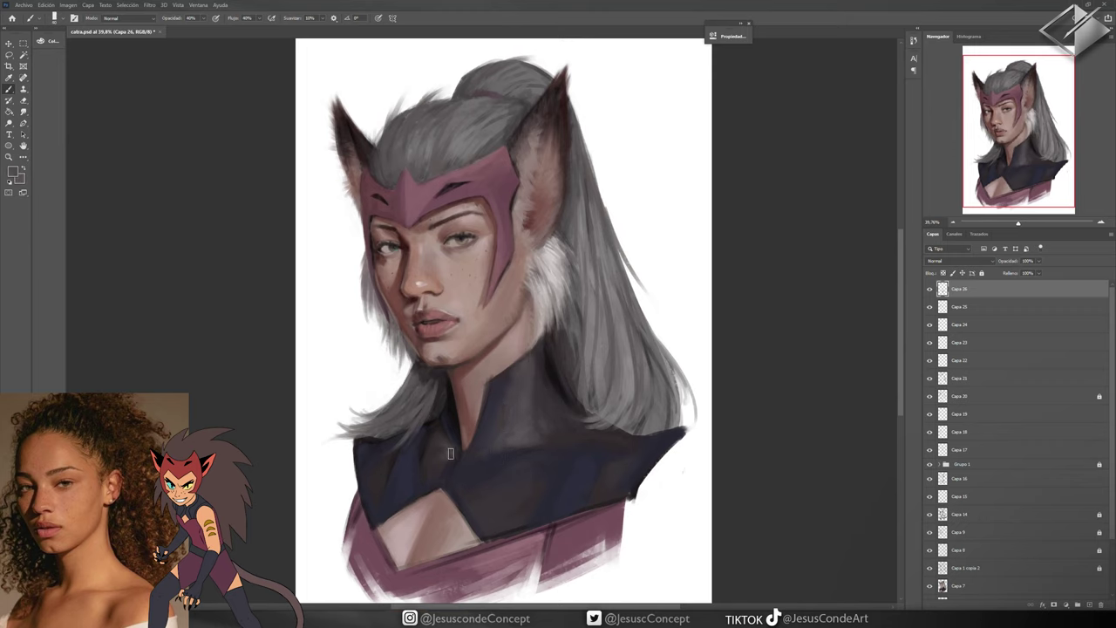
left_click(532, 118, "alt")
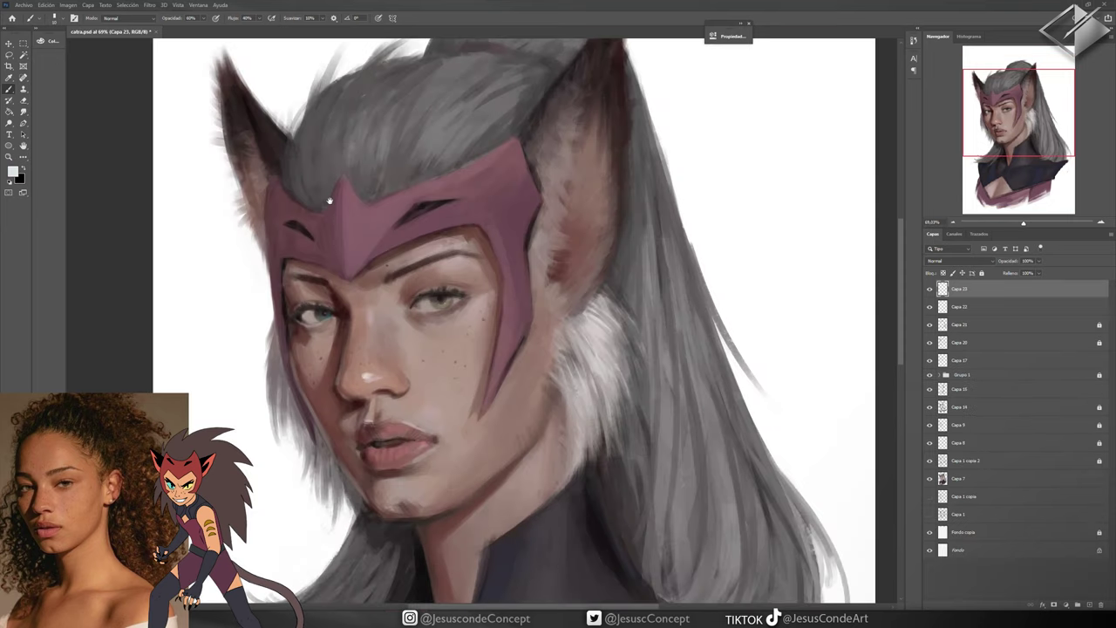
Paint a pale rim light along the far edge of the headpiece and the far side of the face
left_click_drag(289, 185, 292, 241)
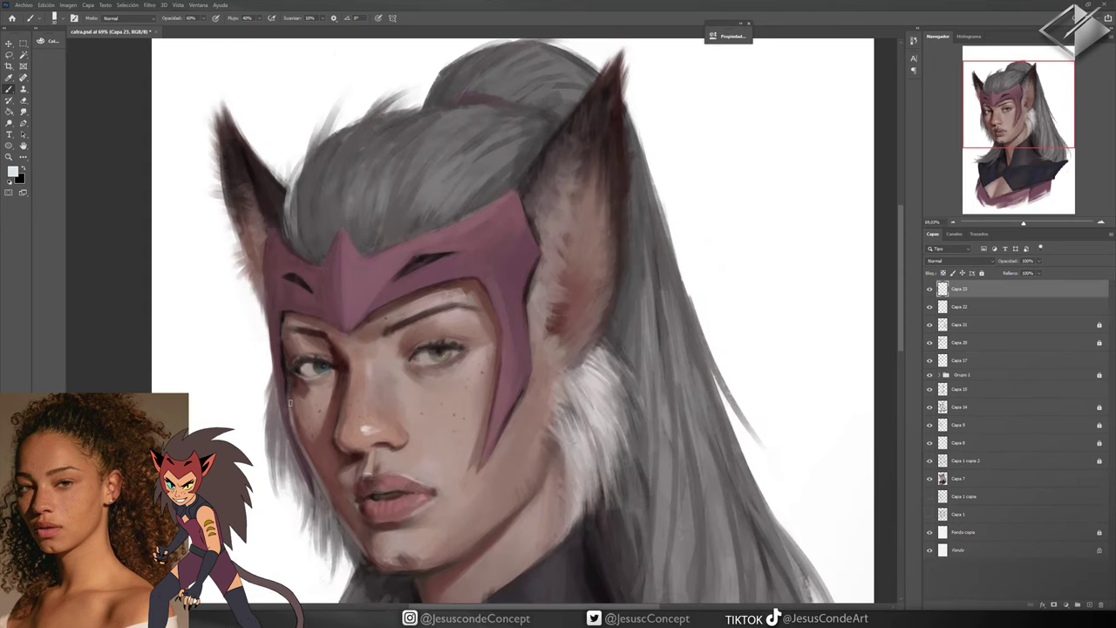
mouse_move(281, 331)
left_mouse_down()
mouse_move(265, 275)
mouse_move(266, 333)
left_mouse_up()
mouse_move(268, 248)
left_mouse_down()
mouse_move(281, 305)
mouse_move(277, 297)
left_mouse_up()
key("e")
key("b")
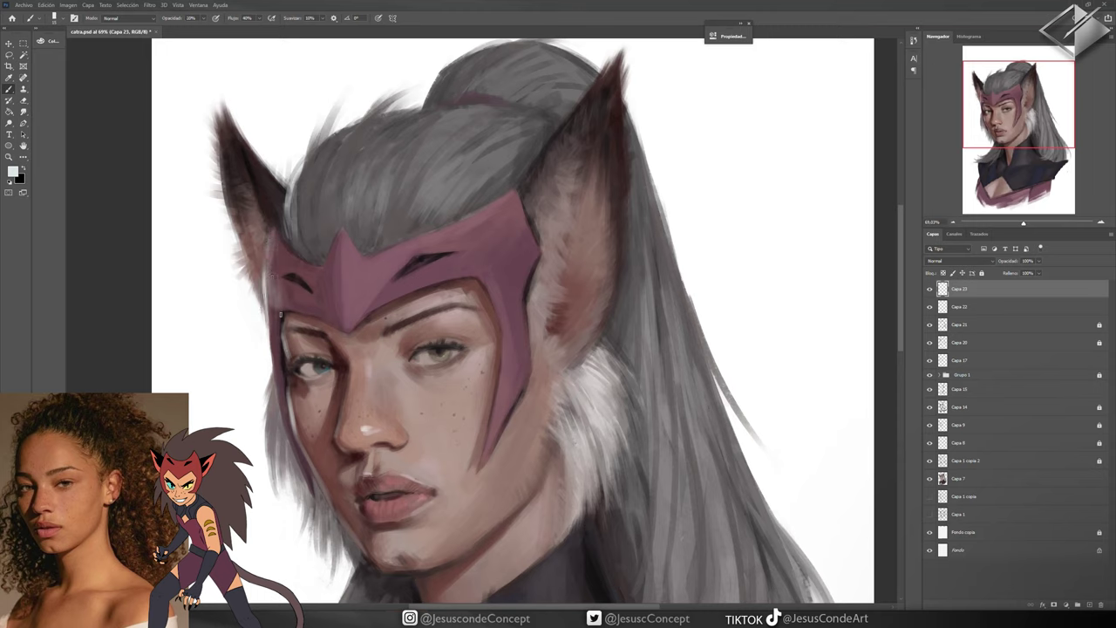
left_click_drag(341, 393, 312, 340)
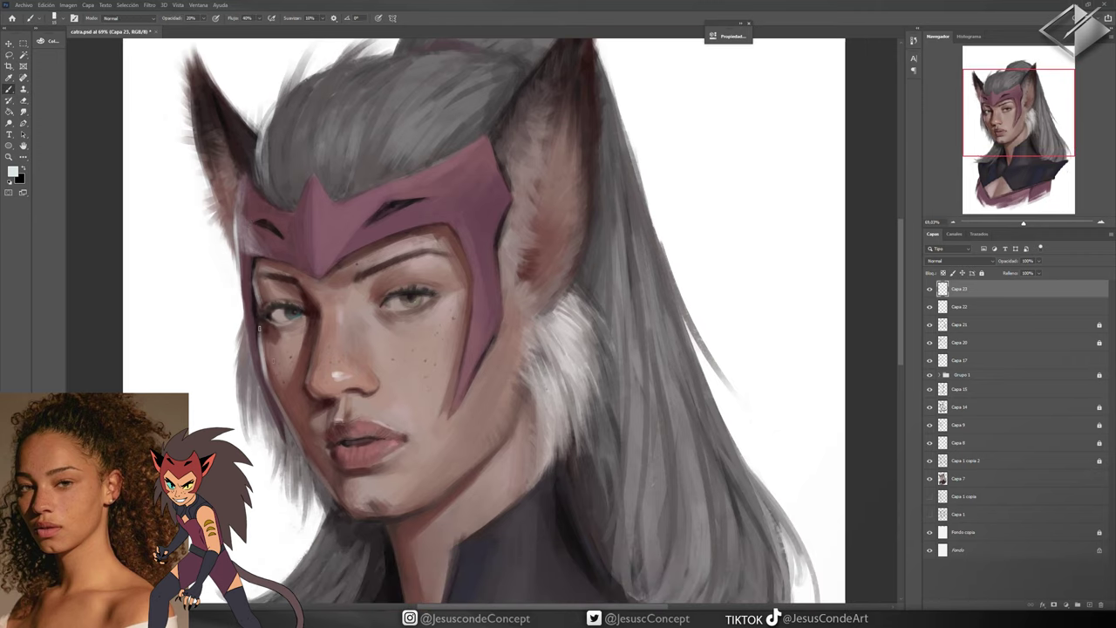
Extend the pale rim light along the far jawline and the collar edge behind the chin, softening it with the Eraser
left_click_drag(330, 477, 305, 408)
scroll(390, 368, "down", 1)
mouse_move(401, 420)
left_mouse_down()
mouse_move(382, 468)
mouse_move(399, 381)
left_mouse_up()
key("e")
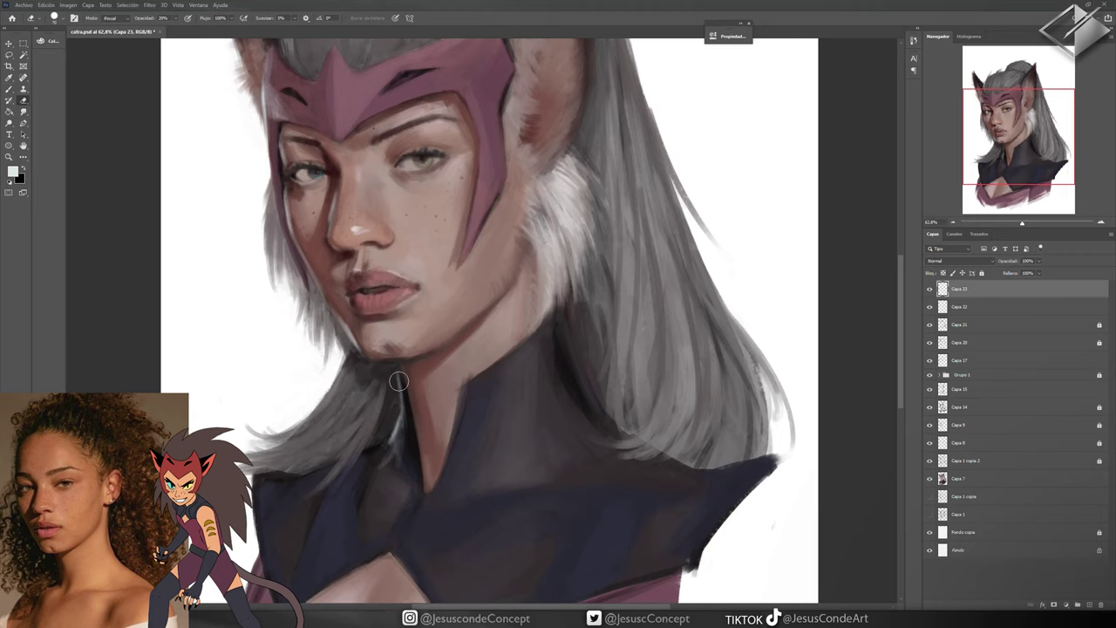
Repaint both eyebrows darker and more angled on a new layer, breaking up the near brow's tail with skin tone
key("b")
scroll(443, 324, "up", 3)
key("shift+ctrl+alt+n")
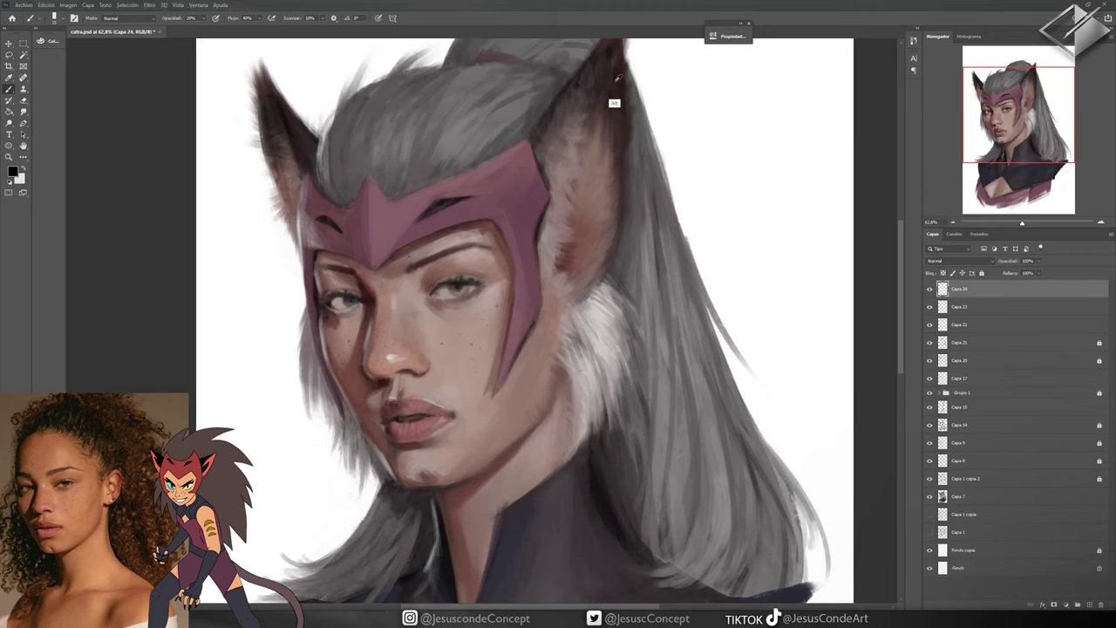
scroll(471, 211, "up", 1)
left_click(455, 257, "alt")
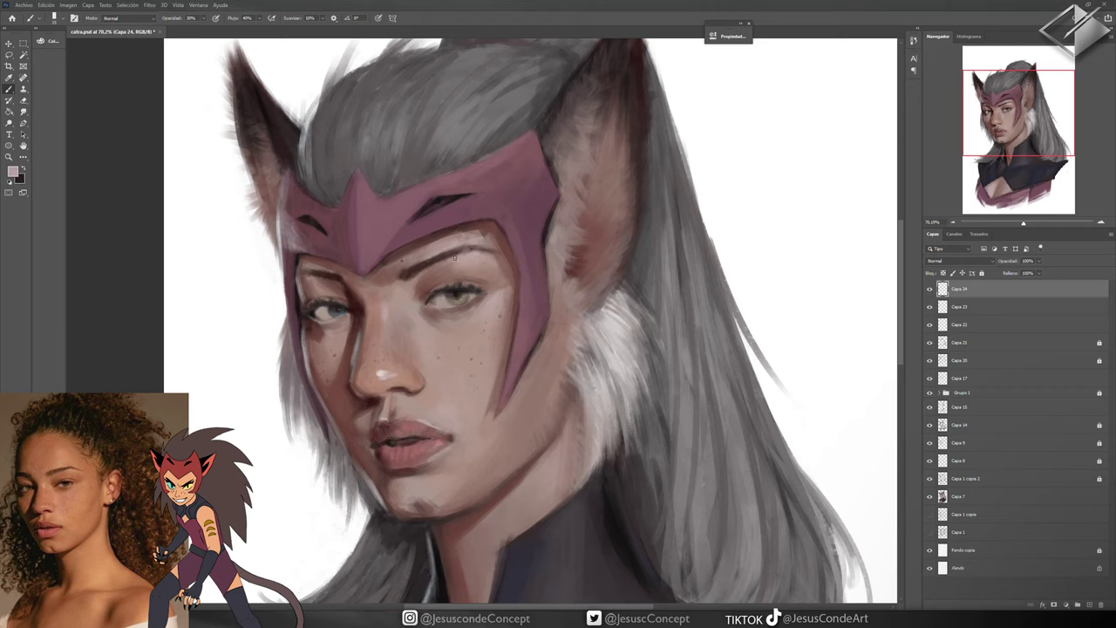
left_click_drag(400, 282, 474, 247)
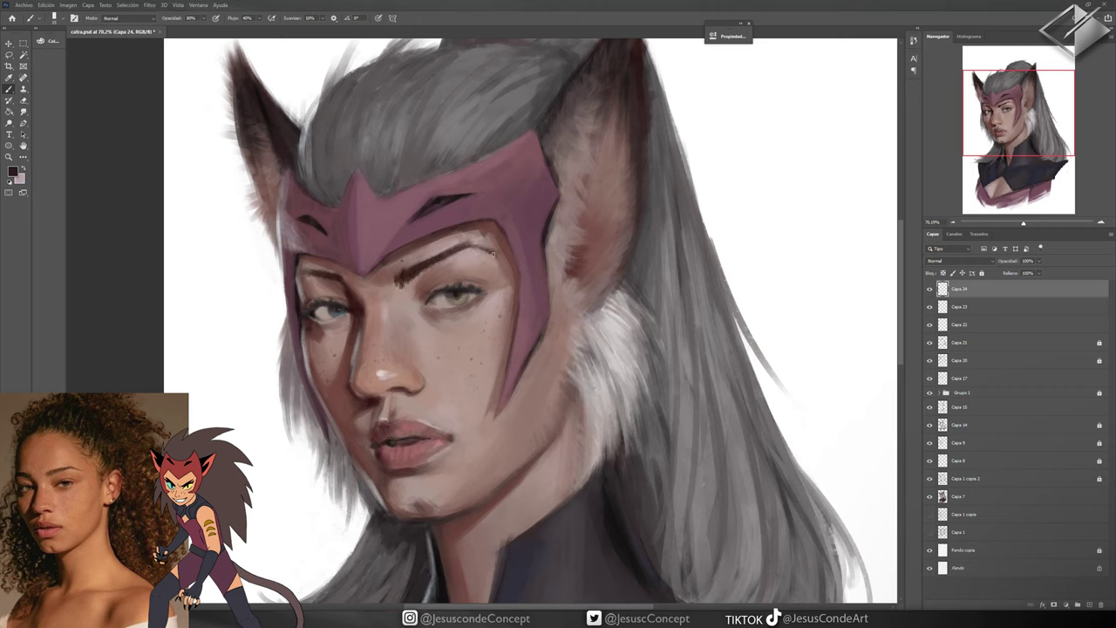
left_click_drag(331, 280, 302, 267)
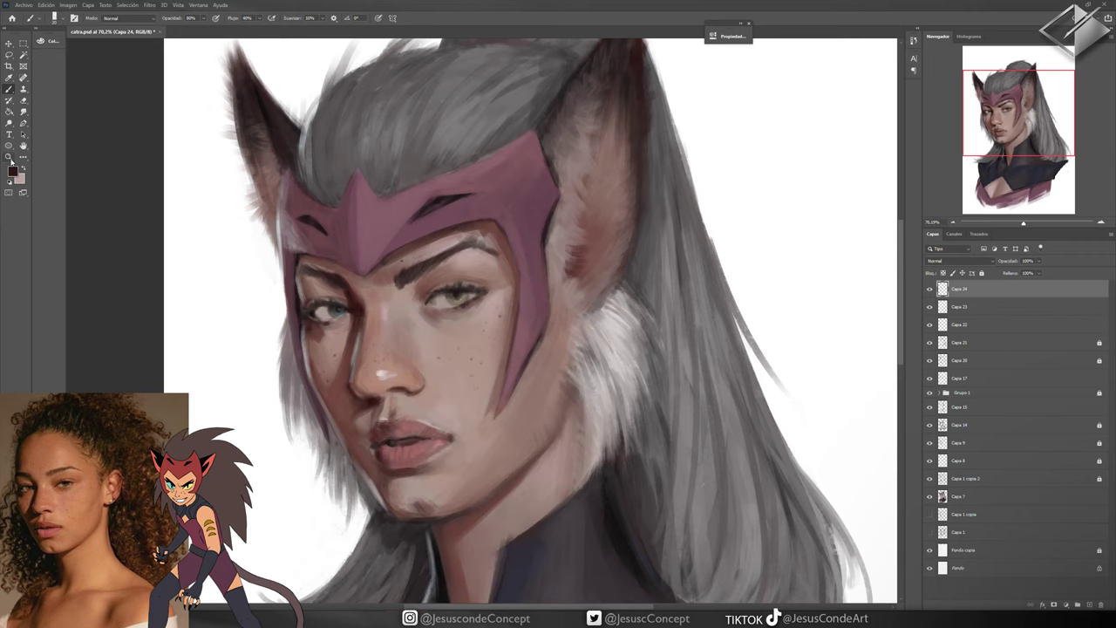
scroll(405, 251, "down", 3)
scroll(404, 251, "up", 4)
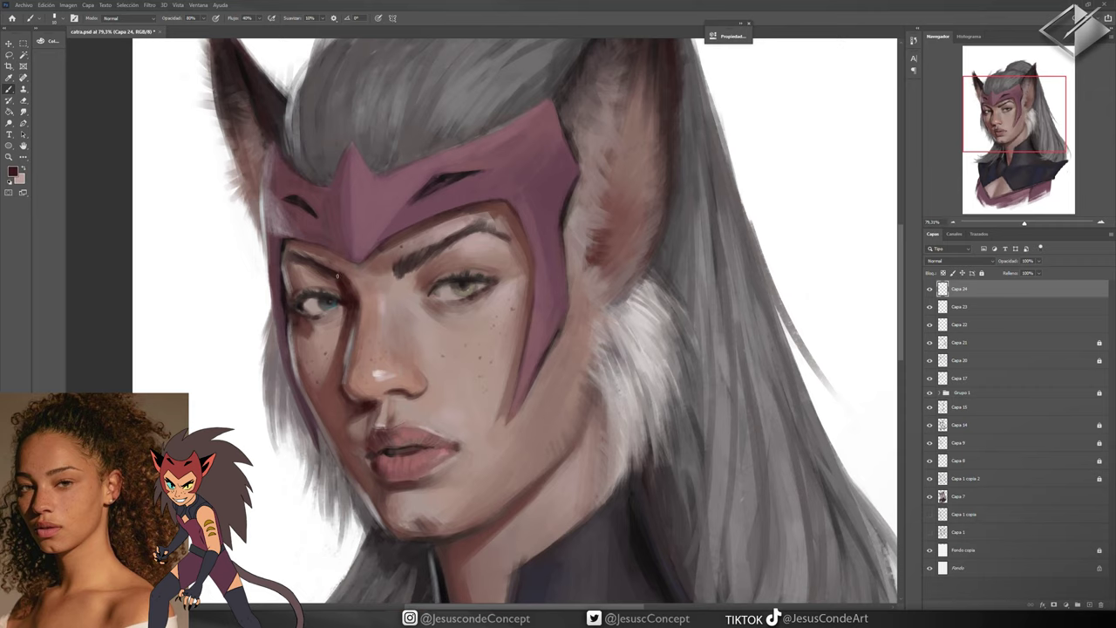
left_click(475, 236, "alt")
scroll(485, 185, "down", 3)
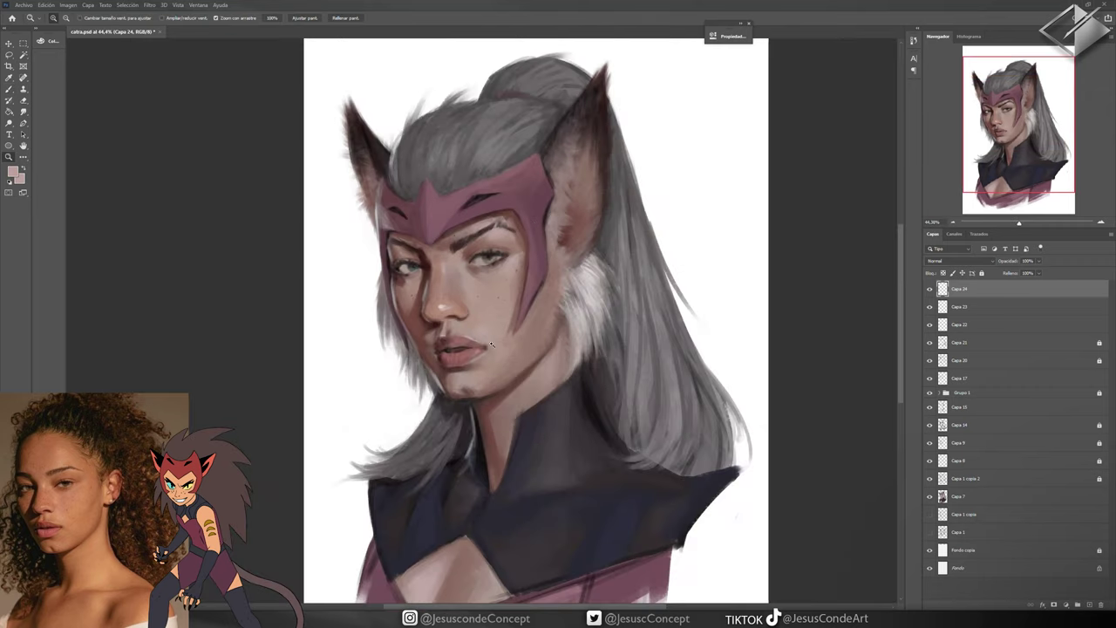
Paste a copied piece over the near brow and eye area, reposition it and merge it into the layer below
scroll(491, 345, "up", 5)
key("ctrl+v")
key("ctrl+t")
left_click_drag(491, 247, 478, 278)
key("Return")
left_click(374, 279, "alt")
key("ctrl+e")
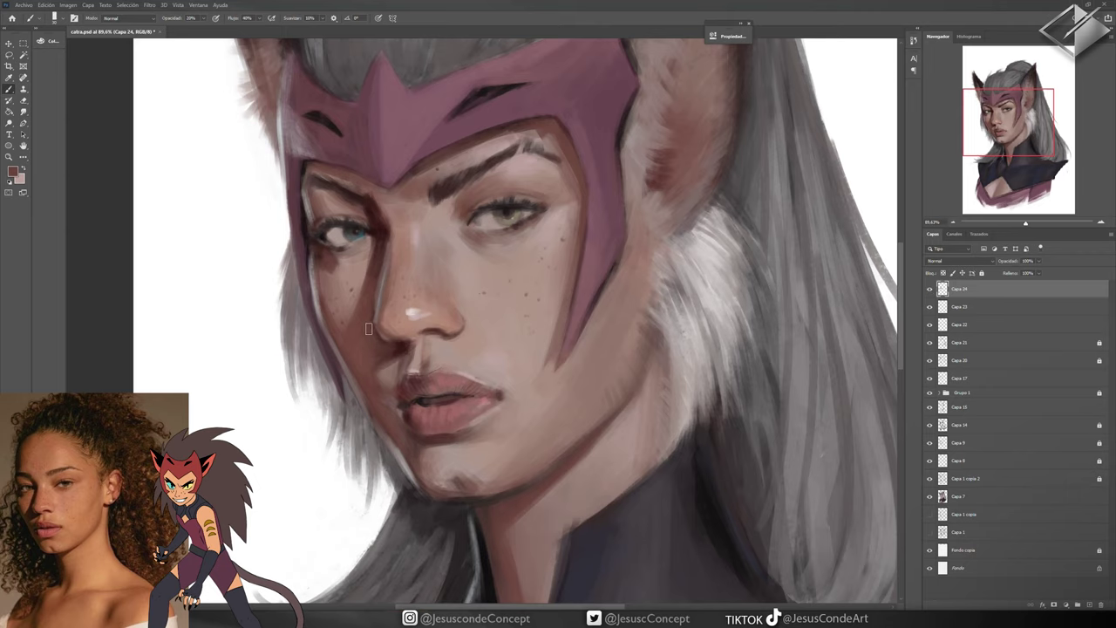
Save the file and paint thin dark strokes into the outer part of the white cheek fur
left_click(326, 263, "alt")
key("ctrl+s")
key("ctrl+0")
scroll(370, 419, "up", 5)
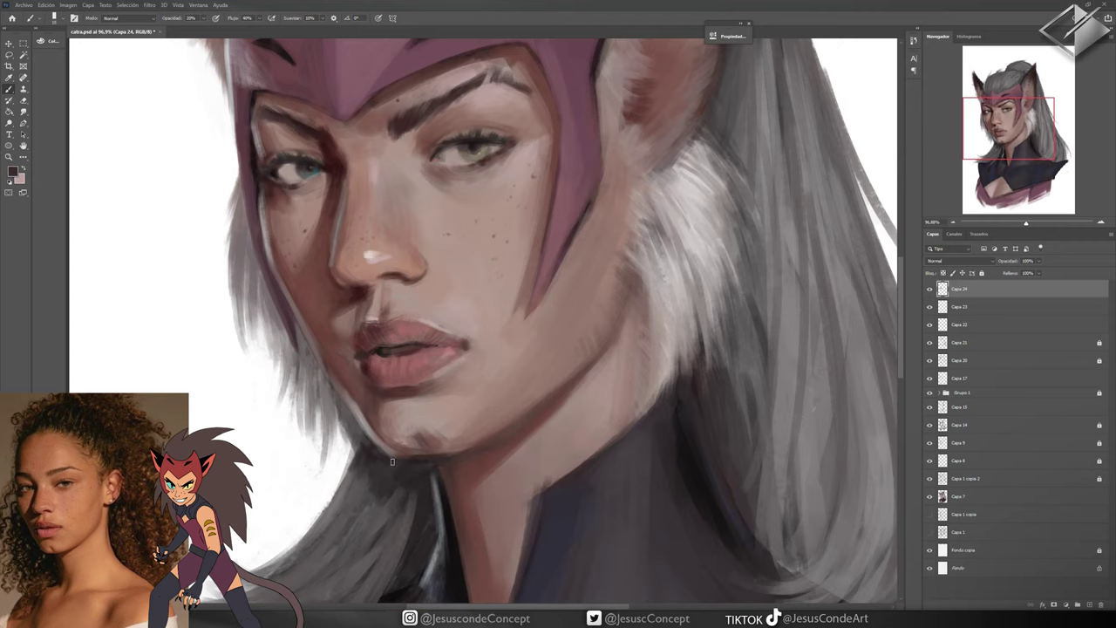
mouse_move(668, 292)
left_mouse_down()
mouse_move(661, 388)
mouse_move(689, 362)
left_mouse_up()
mouse_move(693, 262)
left_mouse_down()
mouse_move(728, 218)
mouse_move(719, 266)
left_mouse_up()
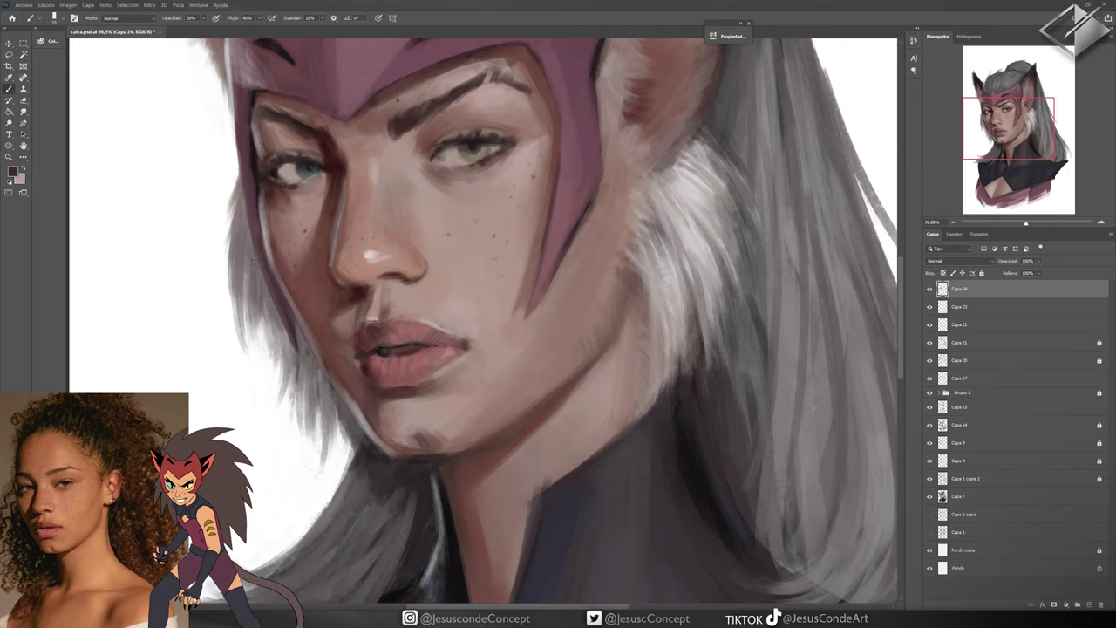
key("z")
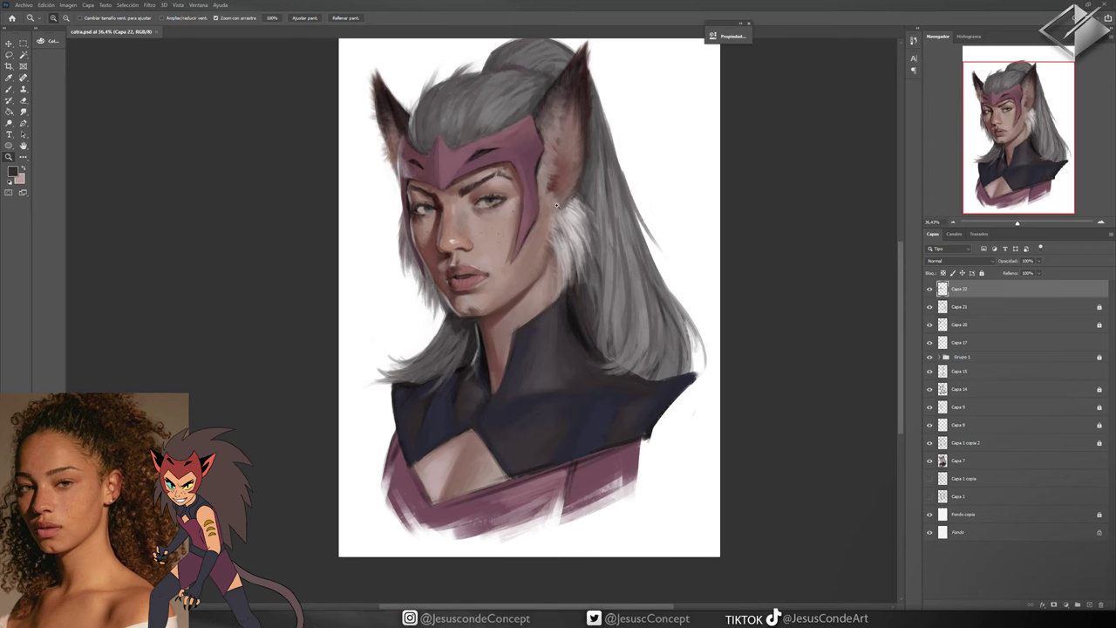
Blend sampled dark tones where the ponytail meets the collar and along the neck, and save the file
key("ctrl+0")
left_click(515, 270)
key("b")
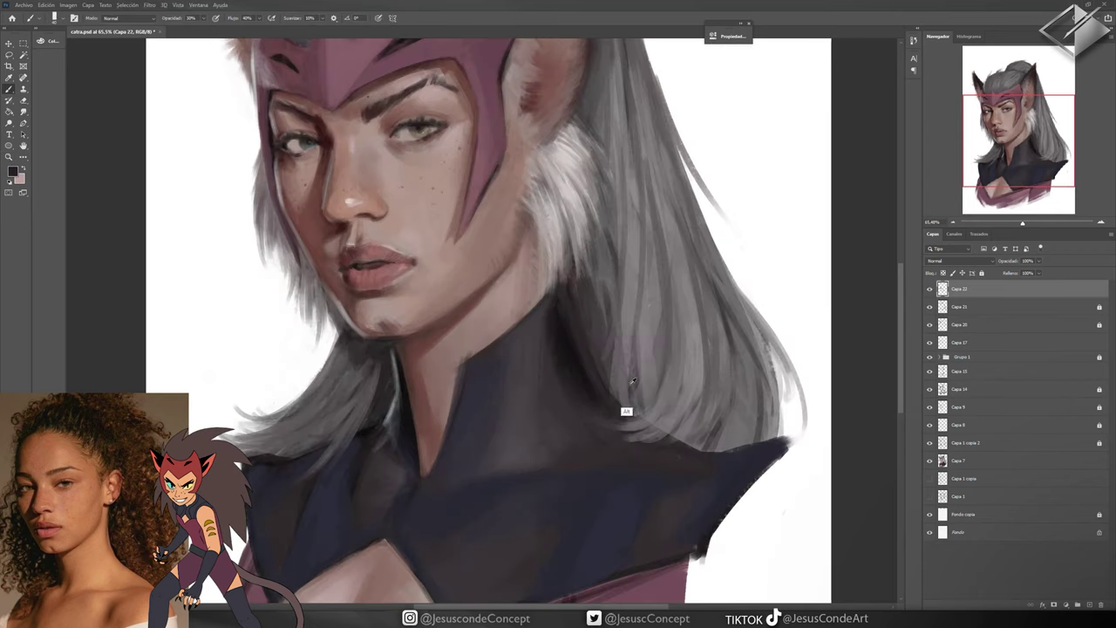
left_click_drag(630, 375, 633, 284)
left_click(618, 411, "alt")
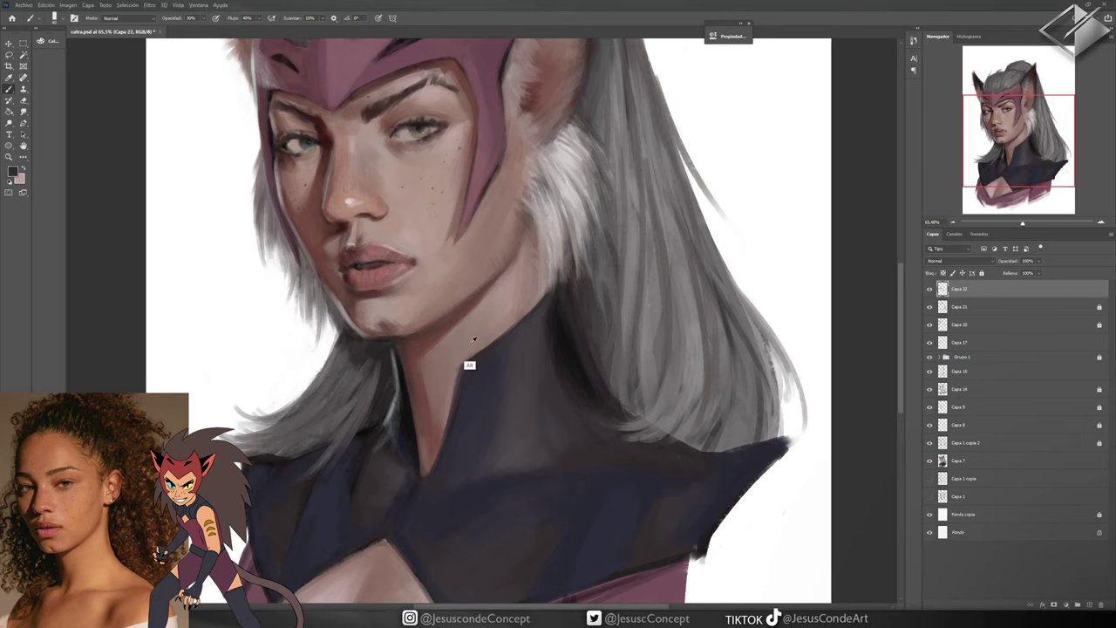
left_click_drag(473, 339, 487, 255)
left_click(391, 449, "alt")
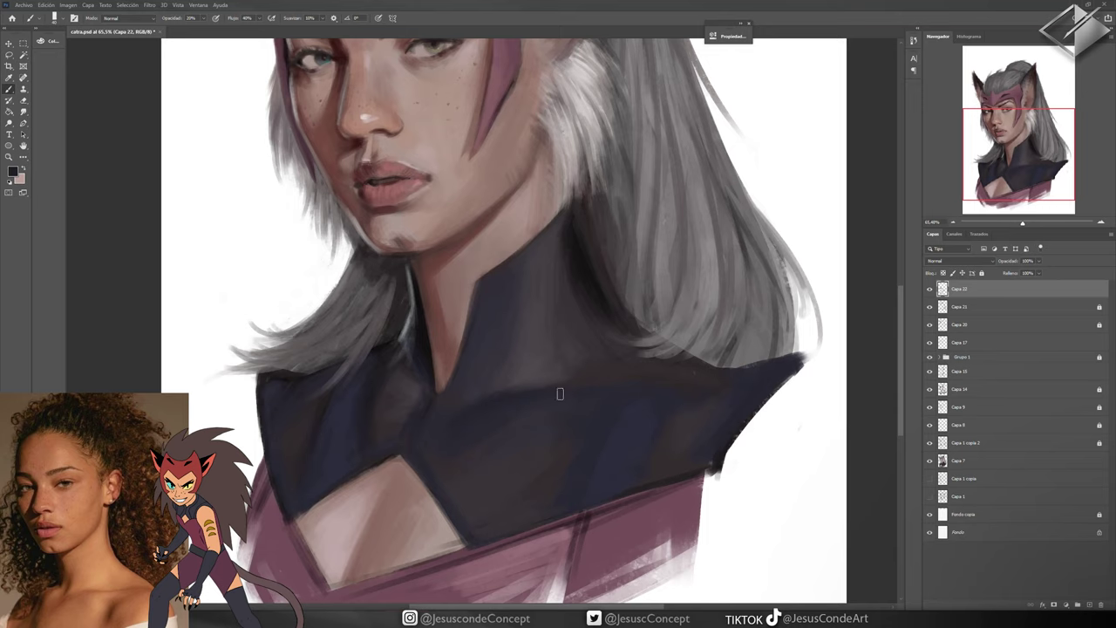
key("ctrl+s")
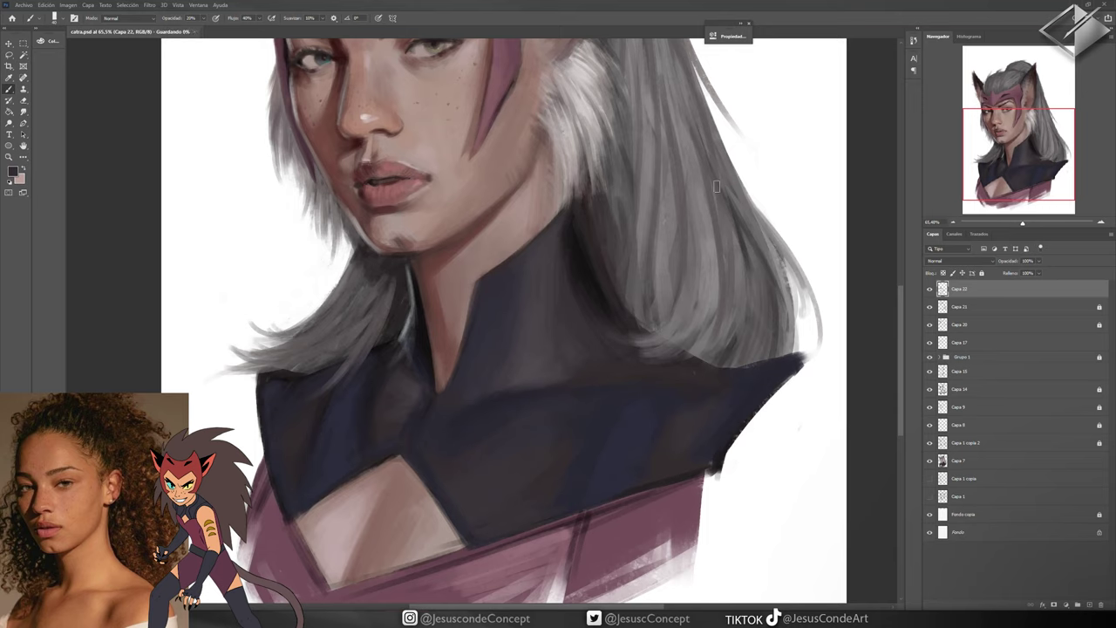
Paint pale blue-white fur highlights along the inside of the far ear on a new layer
scroll(716, 186, "down", 3)
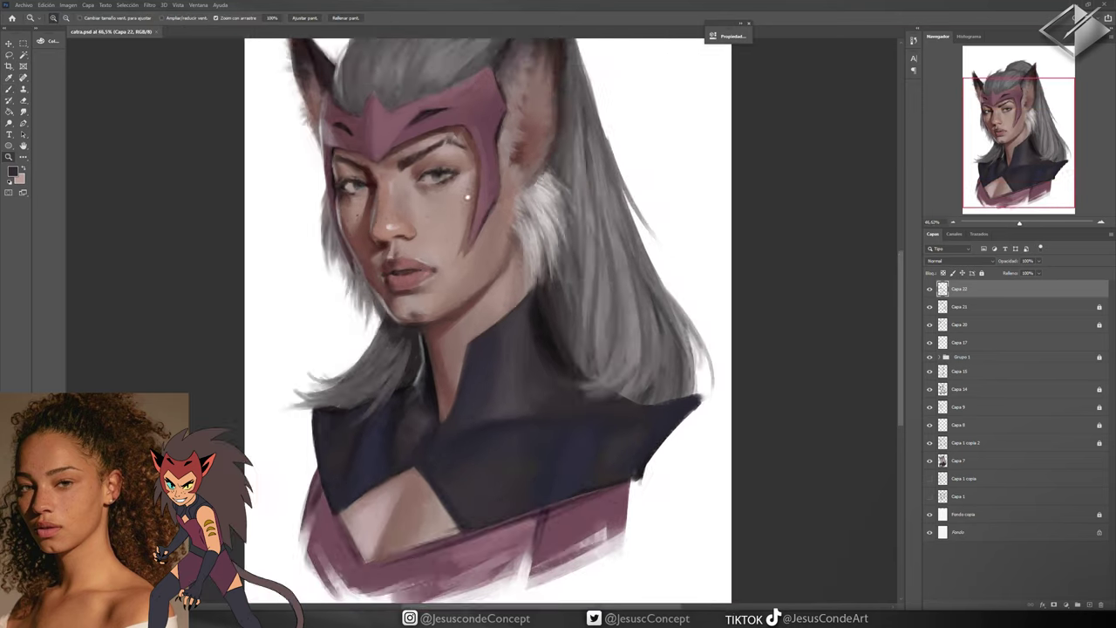
scroll(468, 197, "down", 2)
left_click(1058, 596)
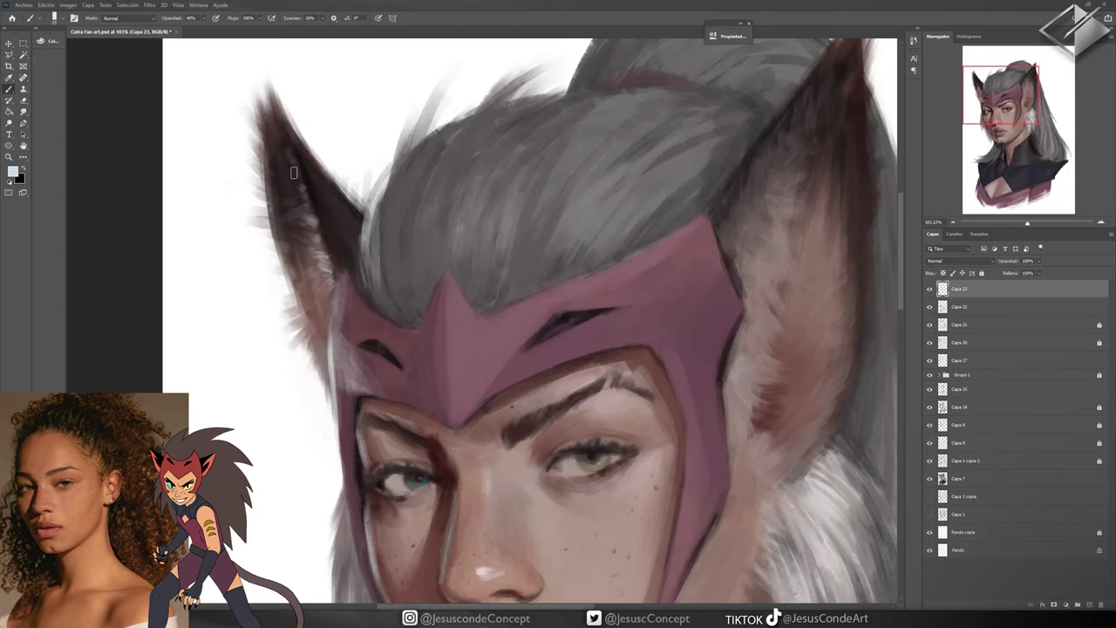
left_click_drag(293, 172, 332, 305)
scroll(332, 306, "down", 3)
scroll(321, 187, "up", 3)
mouse_move(321, 188)
left_mouse_down()
mouse_move(334, 240)
mouse_move(296, 157)
left_mouse_up()
left_click_drag(307, 239, 319, 260)
left_click_drag(300, 214, 315, 268)
left_click_drag(315, 270, 301, 181)
Brush pale blue highlight strands over the hair beside the far cheek, behind the chin and above the headpiece
left_click_drag(323, 406, 344, 450)
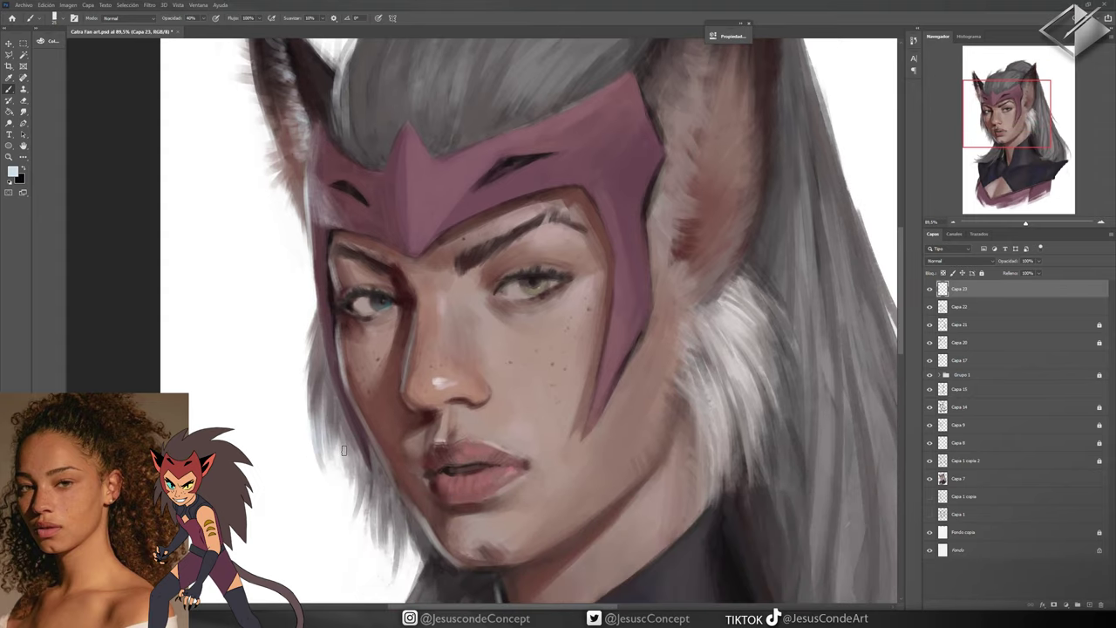
left_click_drag(311, 375, 280, 297)
left_click_drag(344, 405, 344, 274)
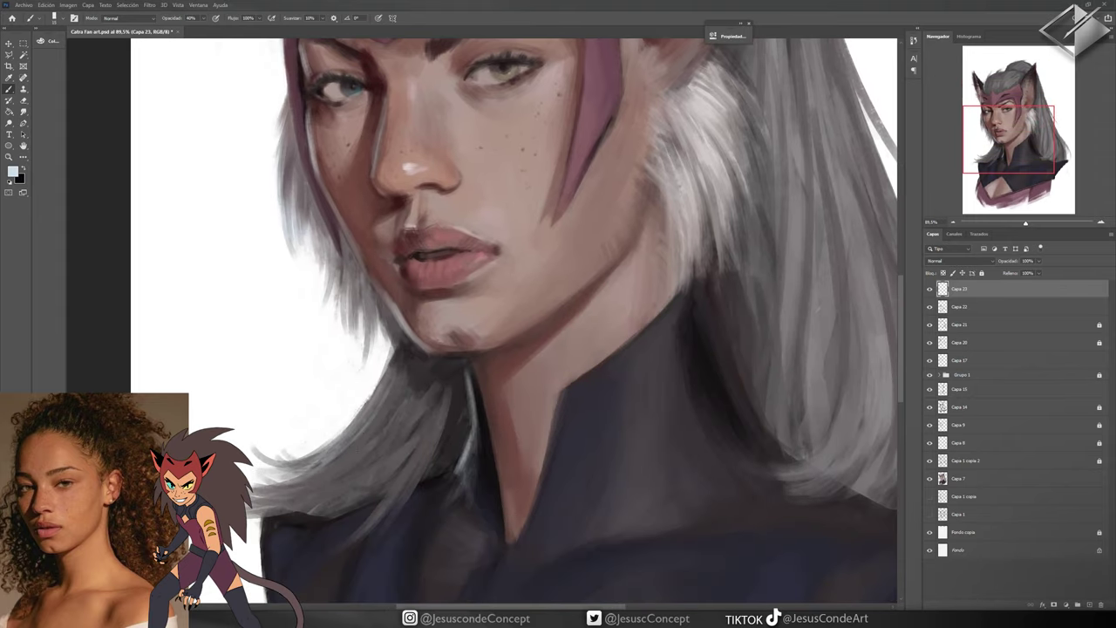
mouse_move(258, 493)
left_mouse_down()
mouse_move(319, 475)
mouse_move(388, 379)
left_mouse_up()
mouse_move(288, 484)
left_mouse_down()
mouse_move(397, 410)
mouse_move(314, 436)
mouse_move(454, 296)
left_mouse_up()
left_click_drag(497, 253, 442, 229)
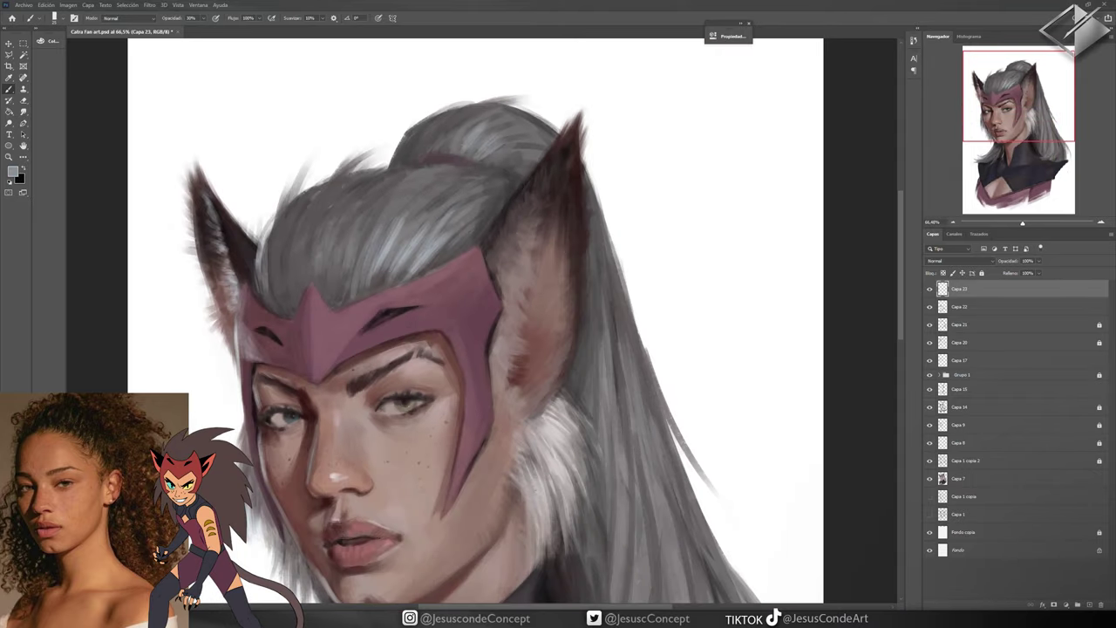
Paint subtle light and shadow touches on the cheek and chin with sampled skin tones on separate new layers
left_click_drag(336, 471, 323, 379)
key("ctrl+shift+alt+n")
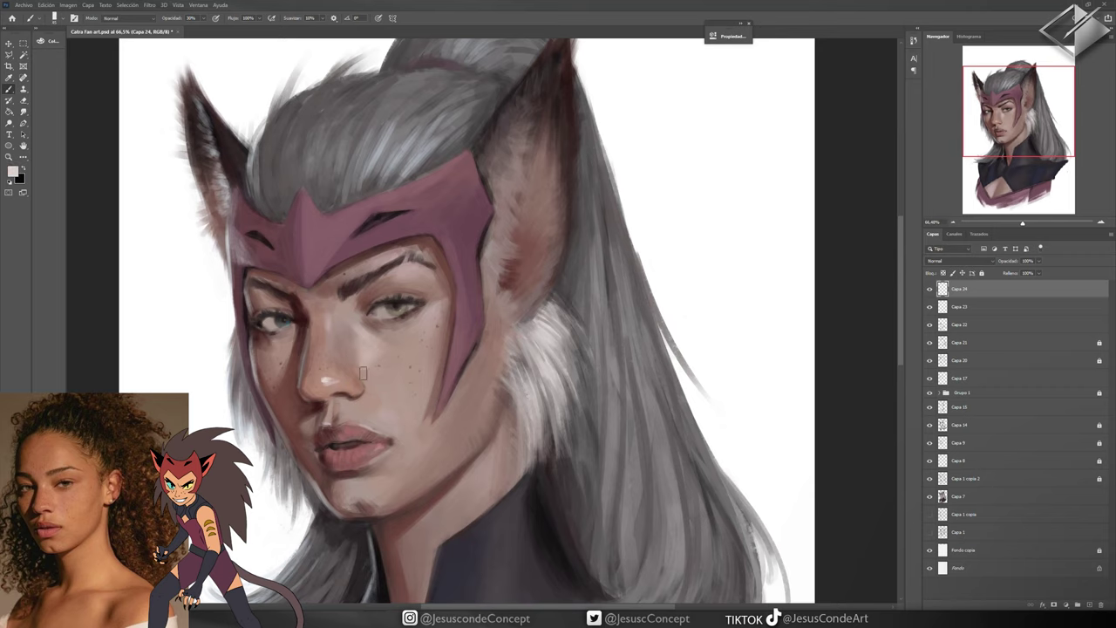
key("space")
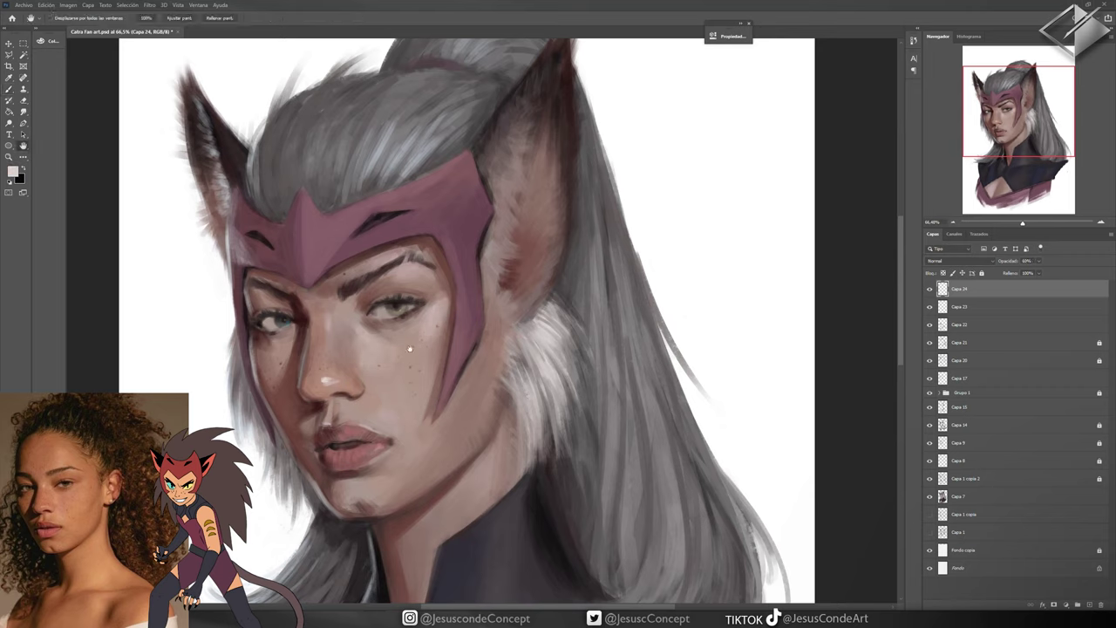
key("ctrl+shift+alt+n")
left_click(362, 492, "alt")
key("ctrl+shift+alt+n")
key("2")
left_click(375, 511, "alt")
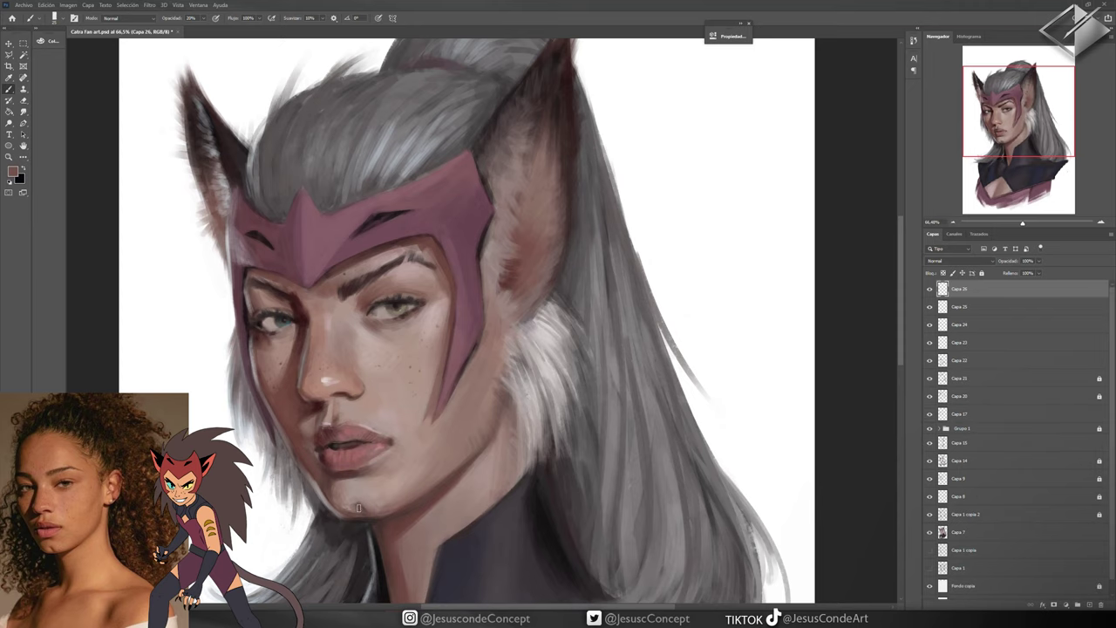
Add soft pale and dark maroon accents to the headpiece on two new layers
key("ctrl+shift+alt+n")
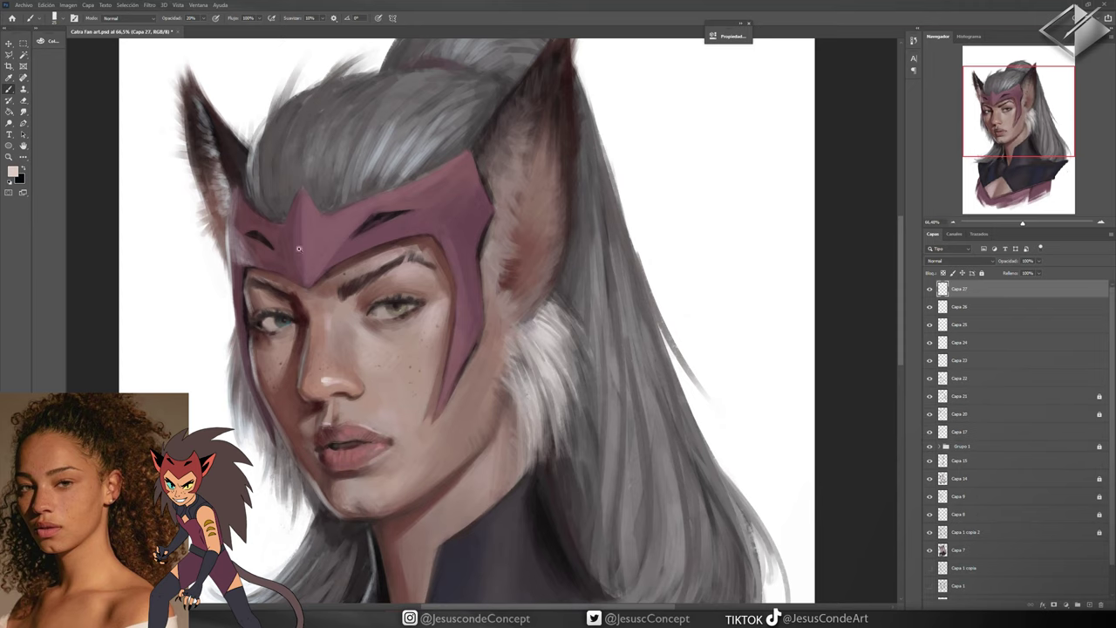
key("ctrl+shift+alt+n")
scroll(308, 297, "up", 2)
scroll(281, 296, "down", 3)
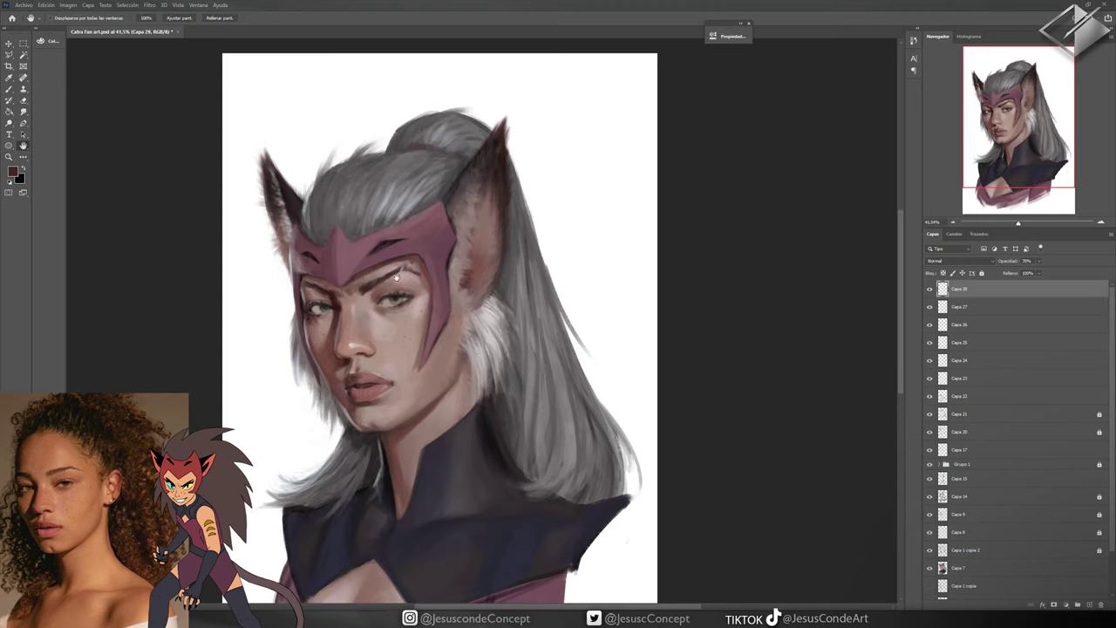
Brush light grey strands down the ponytail on a new layer, using a grey sampled from the hair
key("ctrl+shift+alt+n")
left_click_drag(397, 277, 393, 263)
left_click(401, 167, "alt")
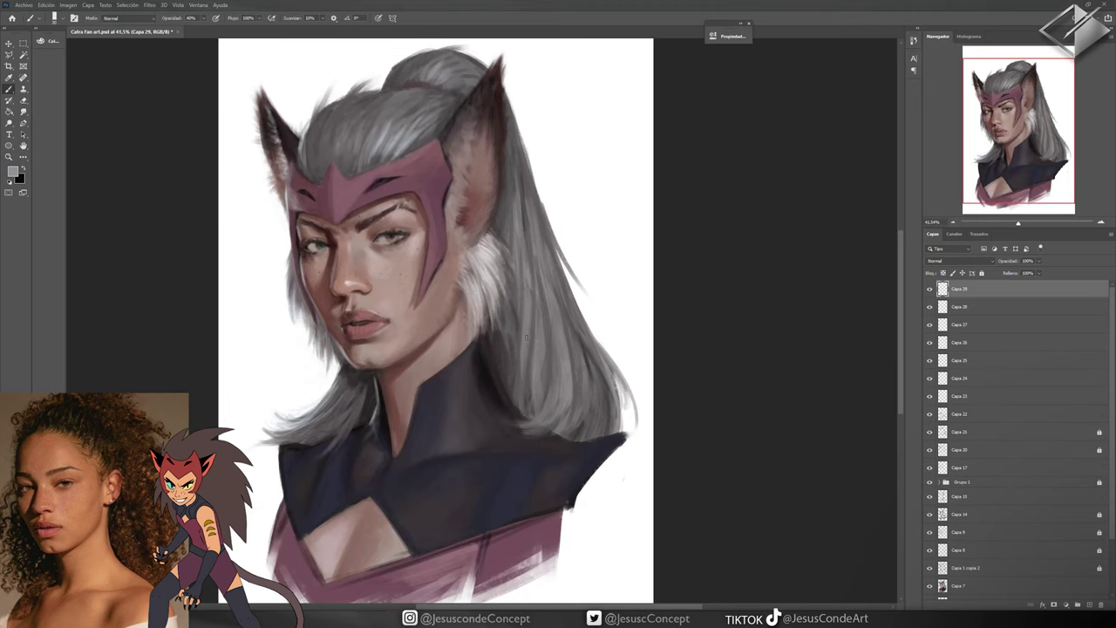
left_click_drag(556, 414, 548, 330)
left_click_drag(542, 390, 538, 302)
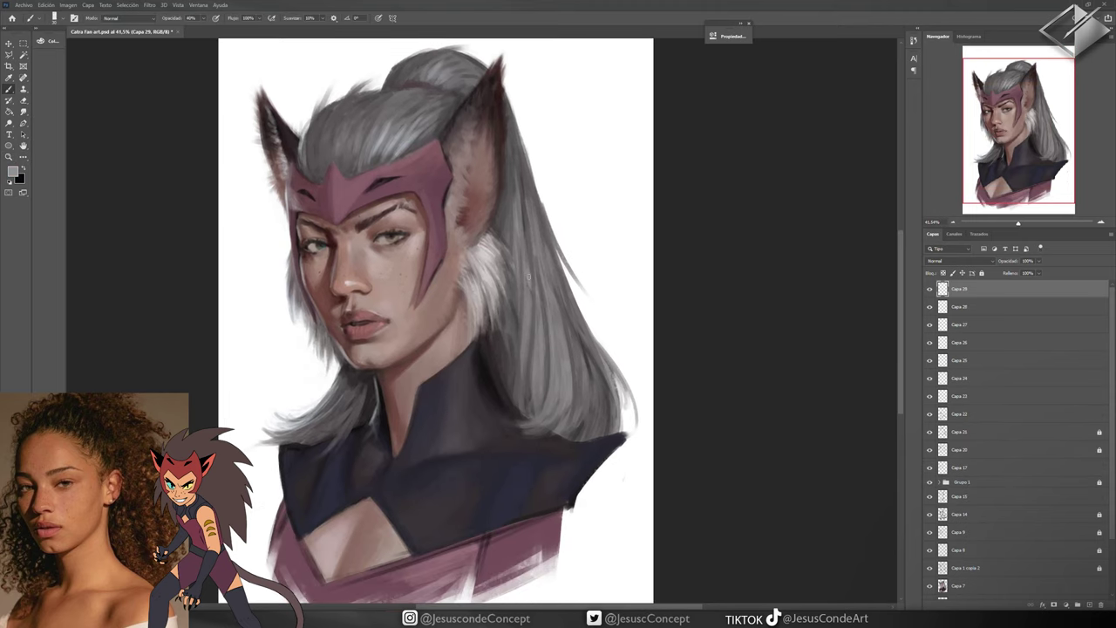
left_click_drag(532, 417, 523, 377)
Intensify the far iris in teal and the near iris in yellow on new layers, setting the top layer to 40% opacity
scroll(534, 349, "up", 5)
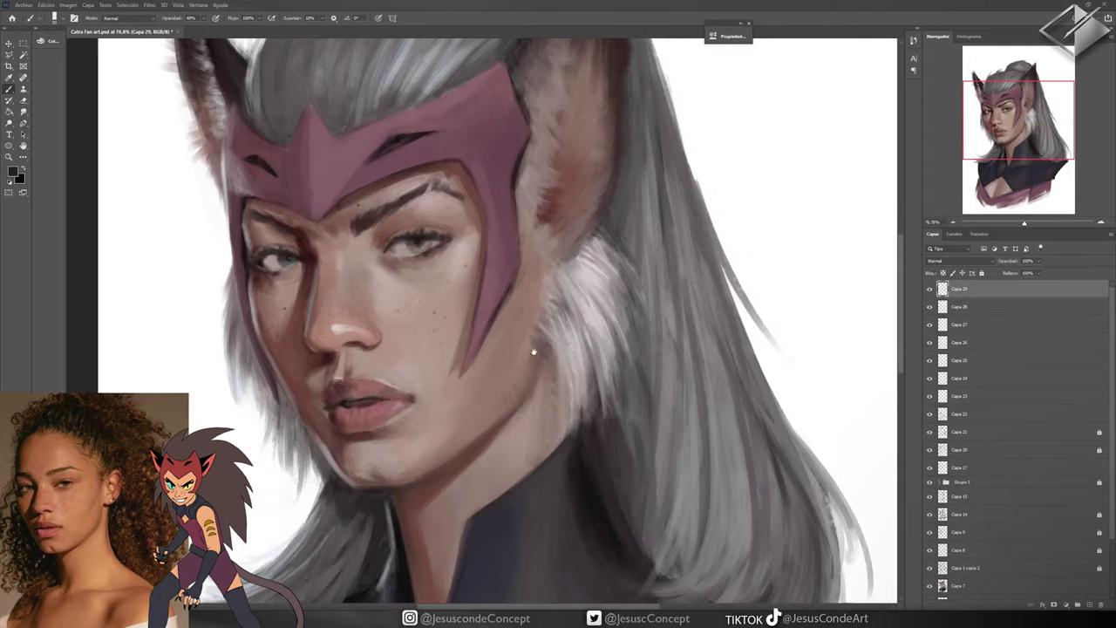
scroll(311, 279, "up", 3)
key("ctrl+shift+alt+n")
key("ctrl+shift+alt+n")
left_click(257, 281, "alt")
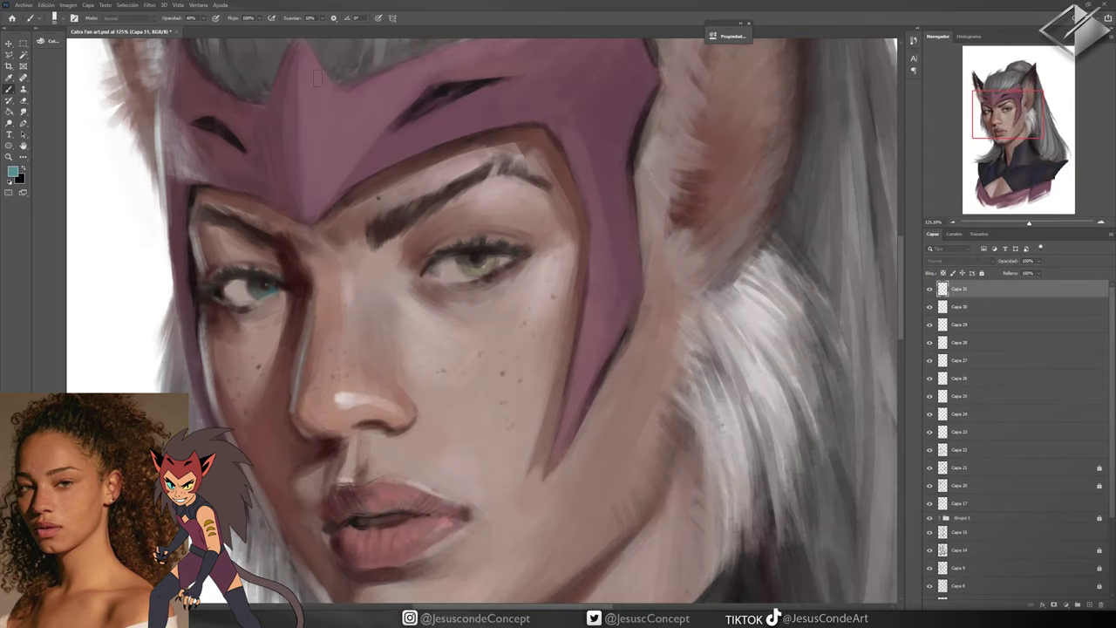
right_click(480, 282, "alt+shift")
left_click_drag(469, 267, 490, 270)
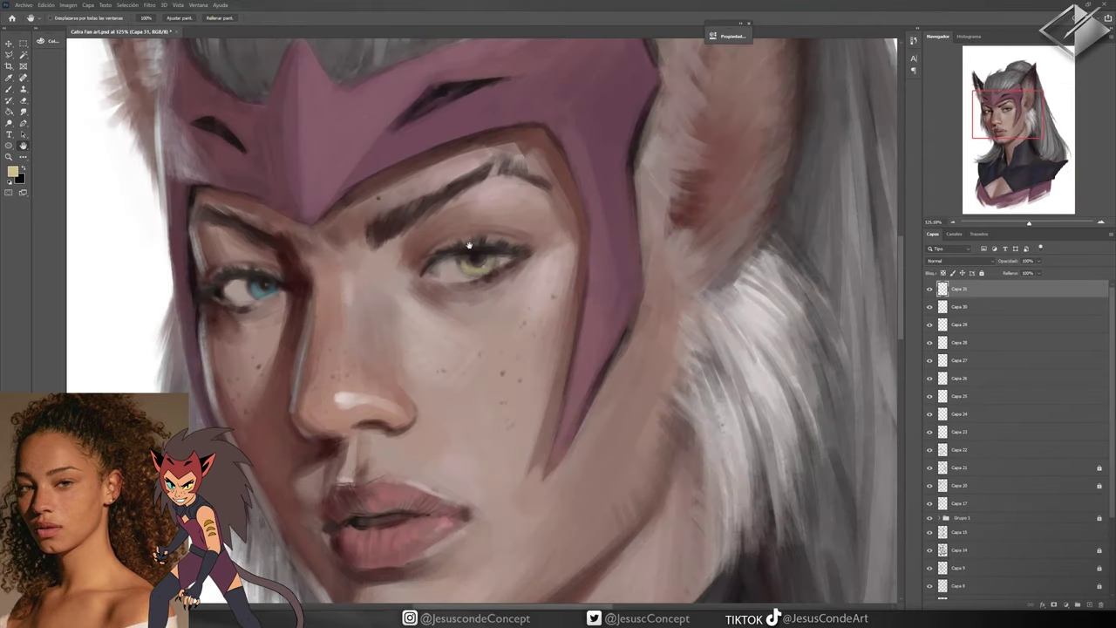
left_click_drag(475, 228, 486, 226)
key("x")
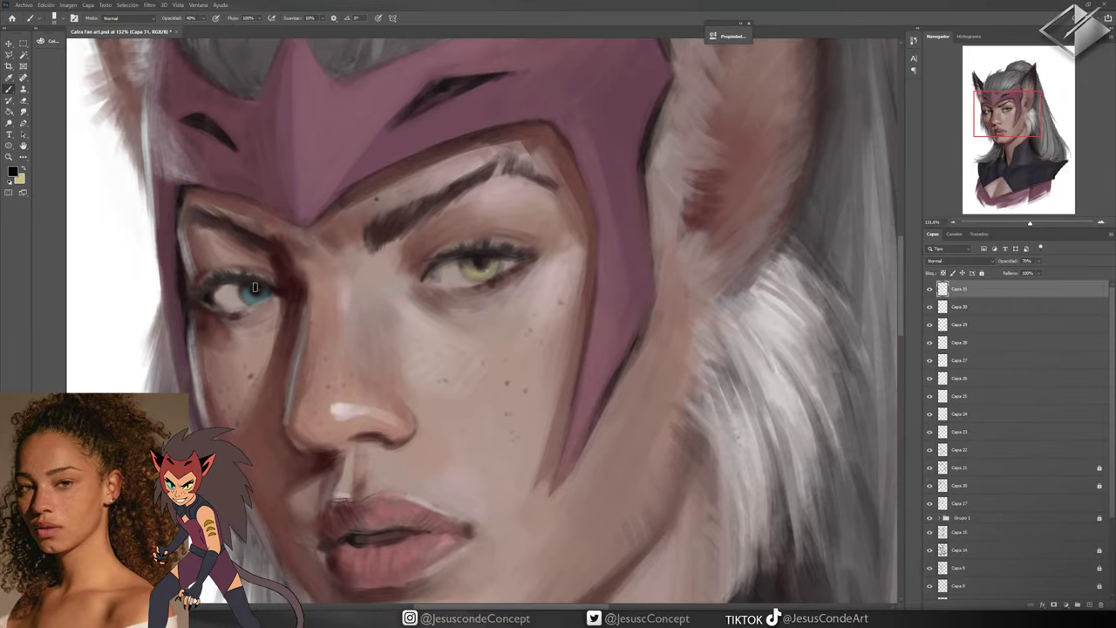
key("ctrl+0")
key("h")
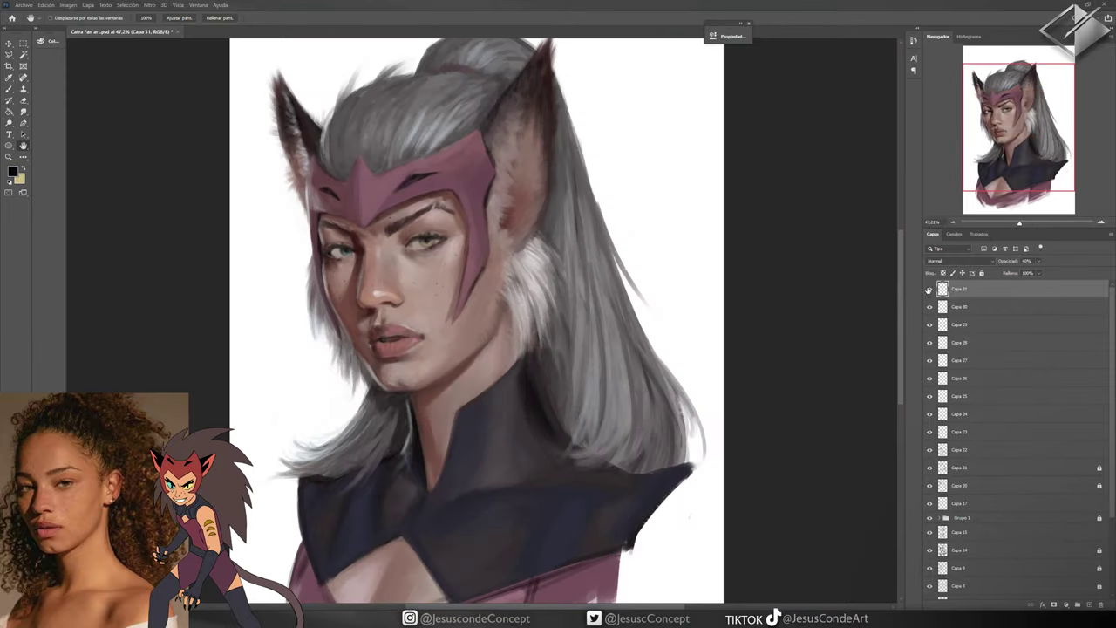
Darken the hair below the white cheek fur and behind the collar with black strokes on a new layer
key("ctrl+shift+alt+n")
key("b")
scroll(520, 350, "up", 3)
key("3")
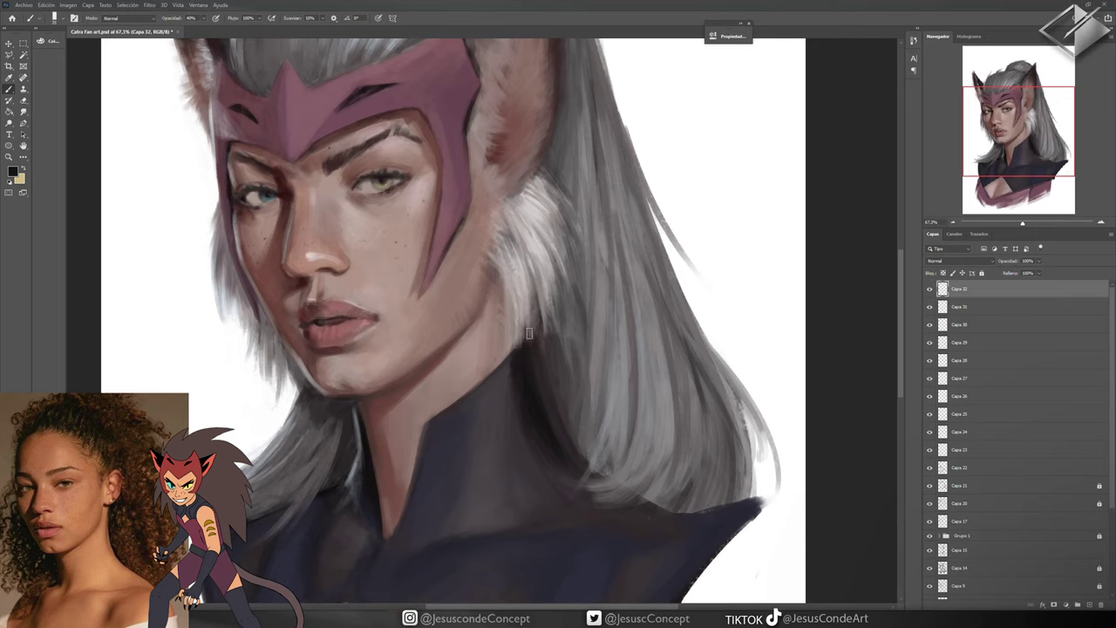
left_click_drag(523, 231, 534, 340)
mouse_move(545, 253)
left_mouse_down()
mouse_move(572, 410)
mouse_move(562, 488)
left_mouse_up()
mouse_move(509, 379)
left_mouse_down()
mouse_move(504, 443)
mouse_move(530, 468)
mouse_move(759, 504)
mouse_move(780, 483)
mouse_move(715, 306)
mouse_move(620, 416)
left_mouse_up()
Refine the hair over the far shoulder and the purple garment below the collar with sampled colours
key("0")
key("x")
key("2")
mouse_move(131, 349)
left_mouse_down()
mouse_move(311, 398)
mouse_move(314, 454)
left_mouse_up()
left_click(316, 384, "alt")
scroll(319, 401, "down", 3)
mouse_move(327, 370)
left_mouse_down()
mouse_move(323, 407)
mouse_move(340, 441)
mouse_move(324, 369)
mouse_move(349, 449)
left_mouse_up()
key("5")
left_click(476, 467, "alt")
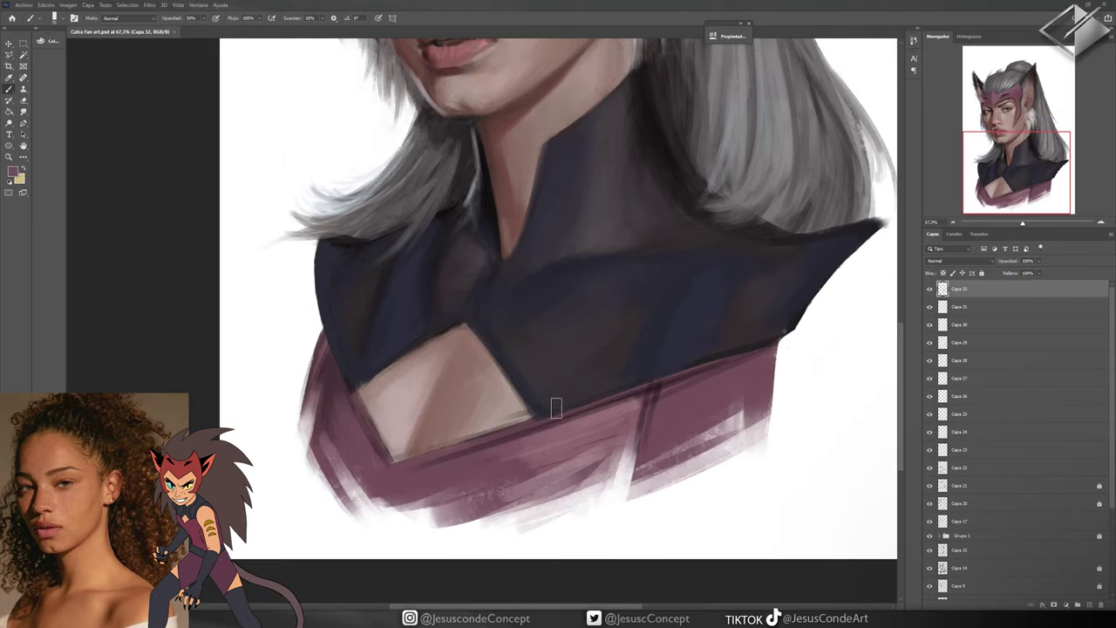
Paint light grey strands into the hair above the headpiece on a new layer, using a tone sampled there
scroll(556, 408, "up", 10)
left_click(473, 241, "alt")
key("ctrl+shift+alt+n")
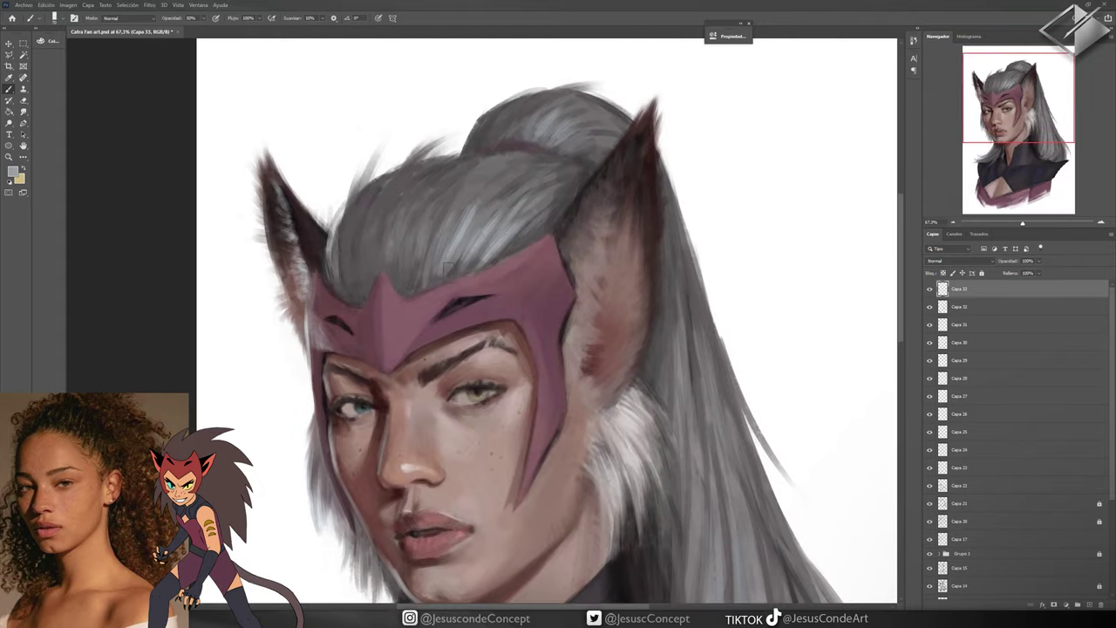
key("h")
key("ctrl+0")
Soften the lips and the skin around them with sampled pink and skin tones on a new layer, and save the file
scroll(441, 314, "up", 5)
key("ctrl+shift+alt+n")
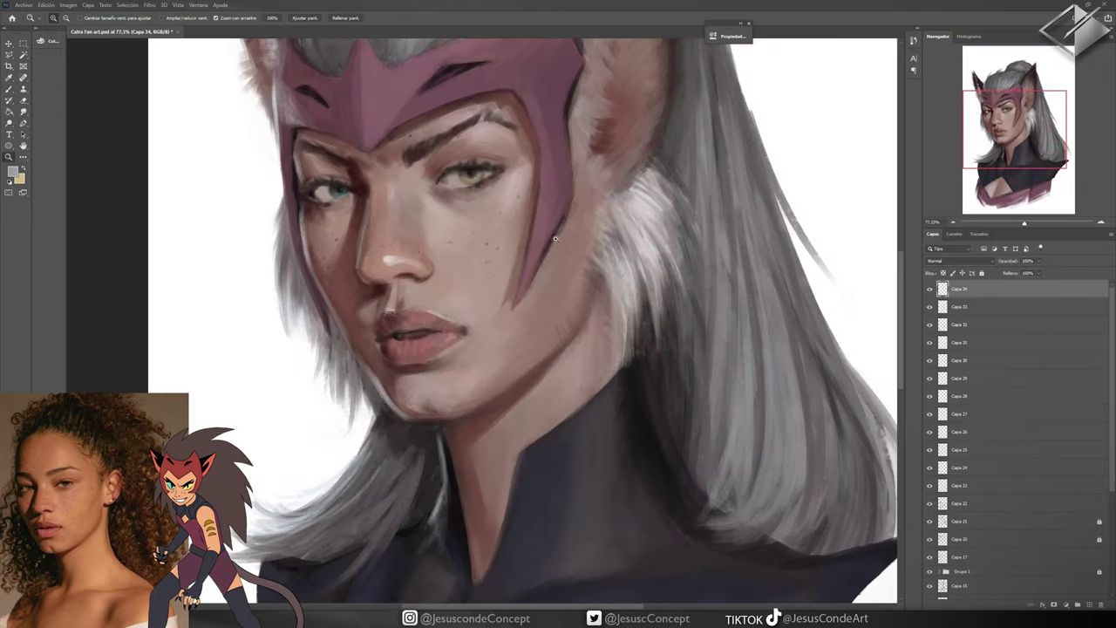
key("b")
left_click(442, 314, "alt")
key("ctrl+0")
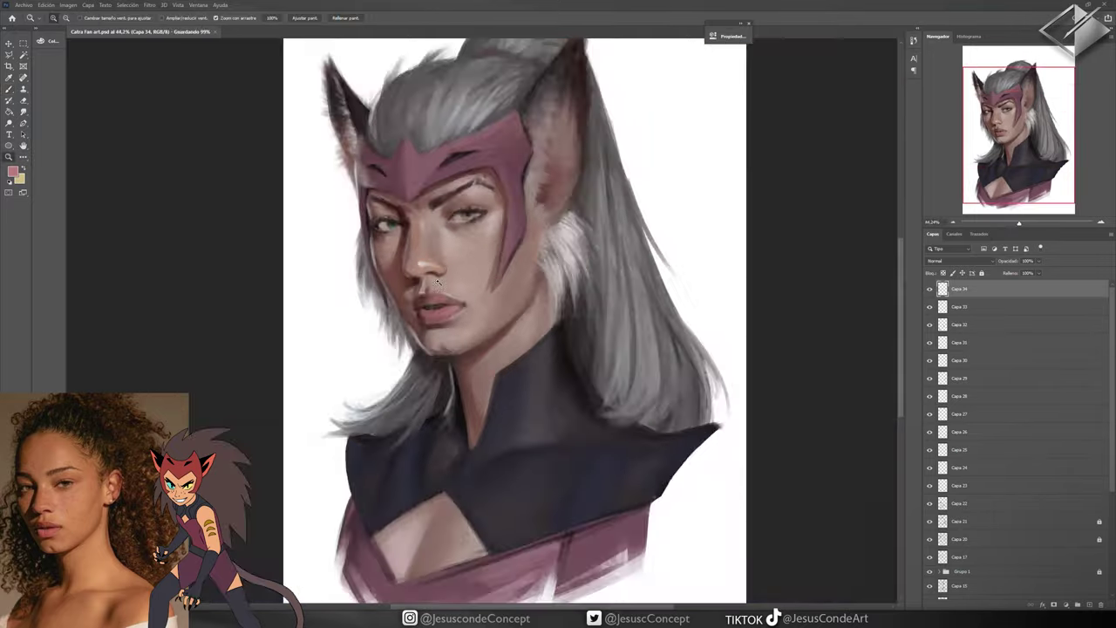
scroll(424, 294, "up", 5)
left_click(426, 296, "alt")
key("ctrl+s")
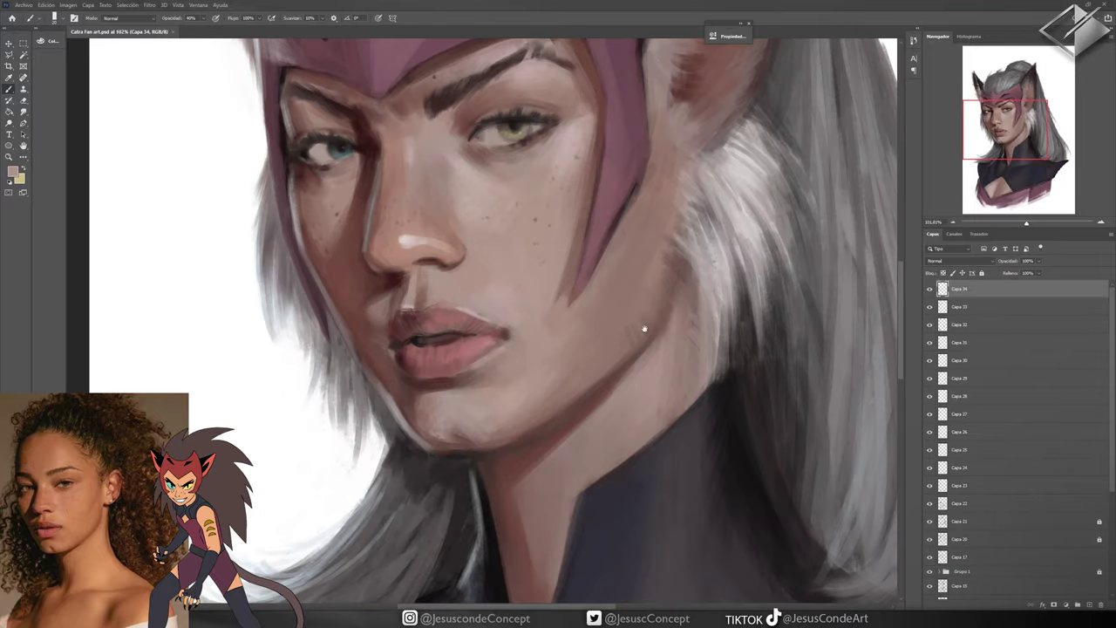
Touch up the dark collar with sampled tones on new layers
key("ctrl+shift+alt+n")
key("z")
key("ctrl+minus")
key("ctrl+0")
left_click_drag(602, 427, 640, 427)
scroll(611, 349, "down", 3)
key("b")
key("ctrl+shift+alt+n")
left_click(458, 354, "alt")
scroll(362, 364, "left", 3)
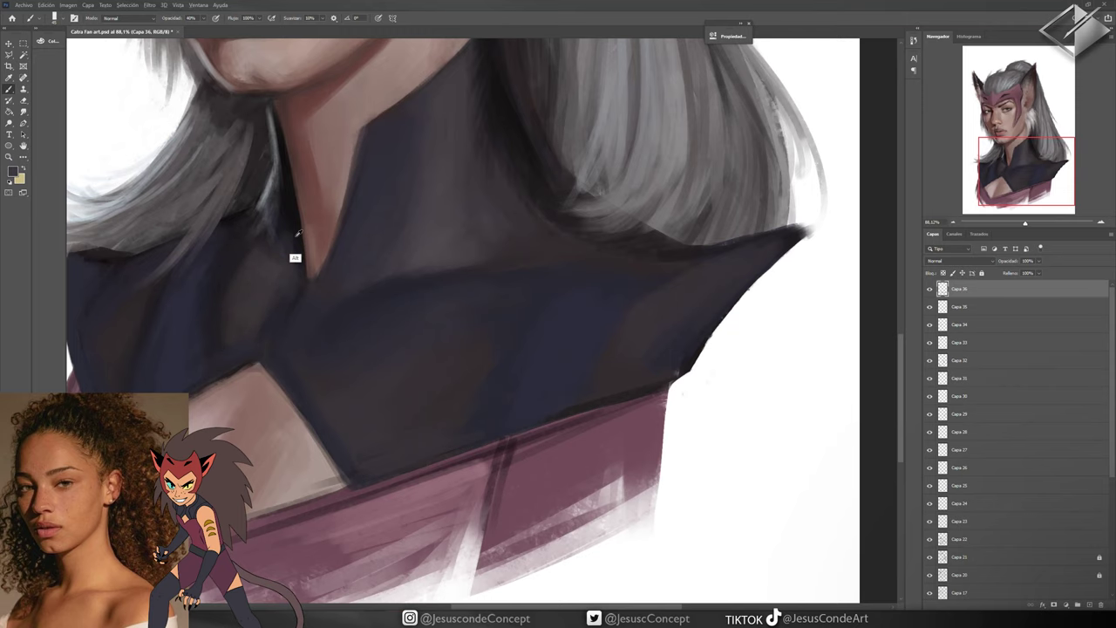
Merge the recent detail layers above Capa 22 into a single layer
key("z")
key("ctrl+0")
key("ctrl+e")
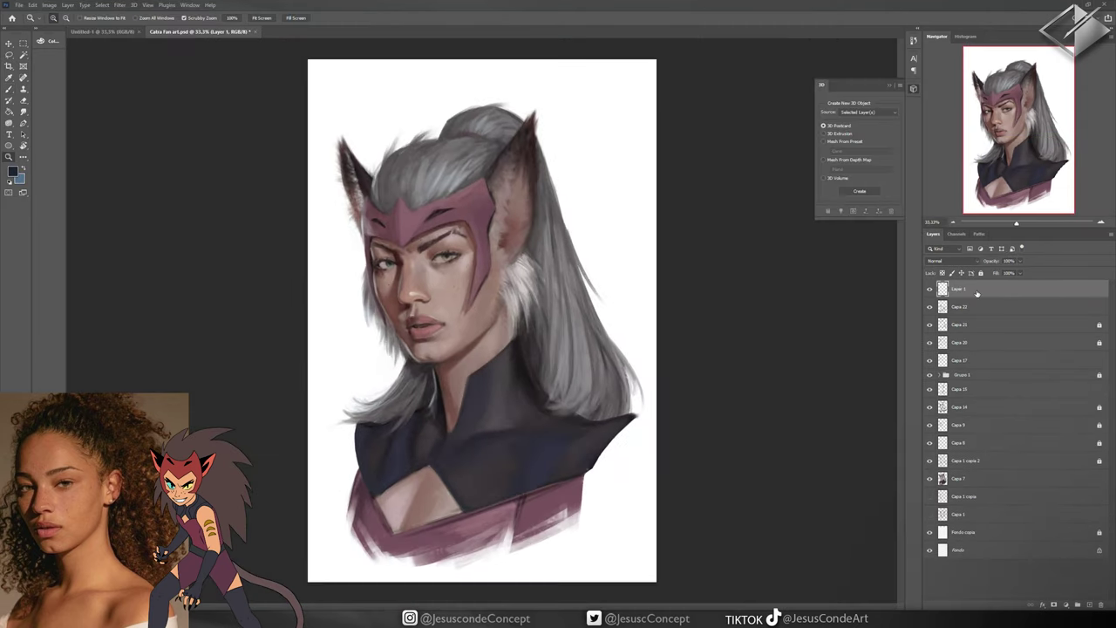
Deepen the shadow beside the nose on a new layer with a sampled dark red and a smaller brush at 20% opacity
key("ctrl+shift+alt+n")
scroll(413, 271, "up", 5)
key("b")
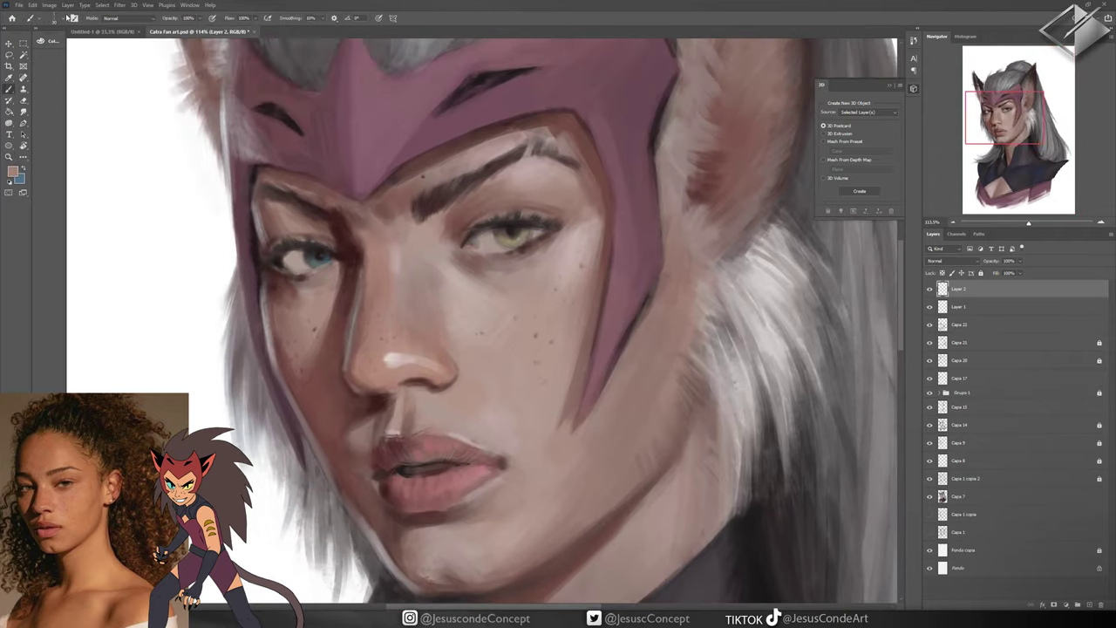
left_click(54, 18)
key("Escape")
left_click(341, 266, "alt")
key("2")
key("bracketleft")
key("bracketleft")
key("bracketleft")
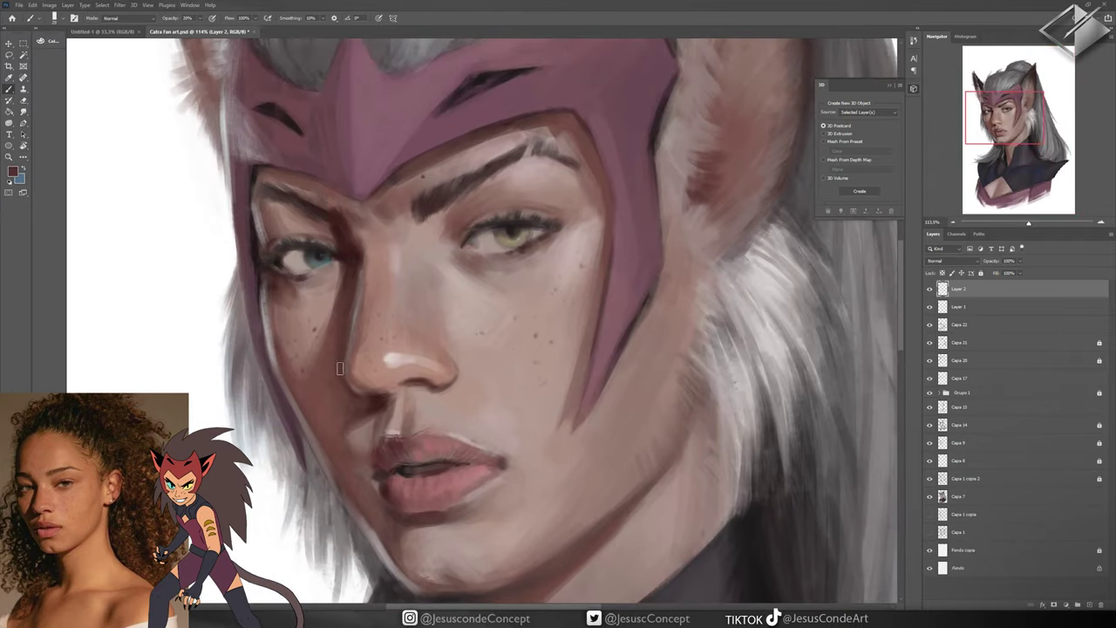
left_click_drag(356, 355, 359, 369)
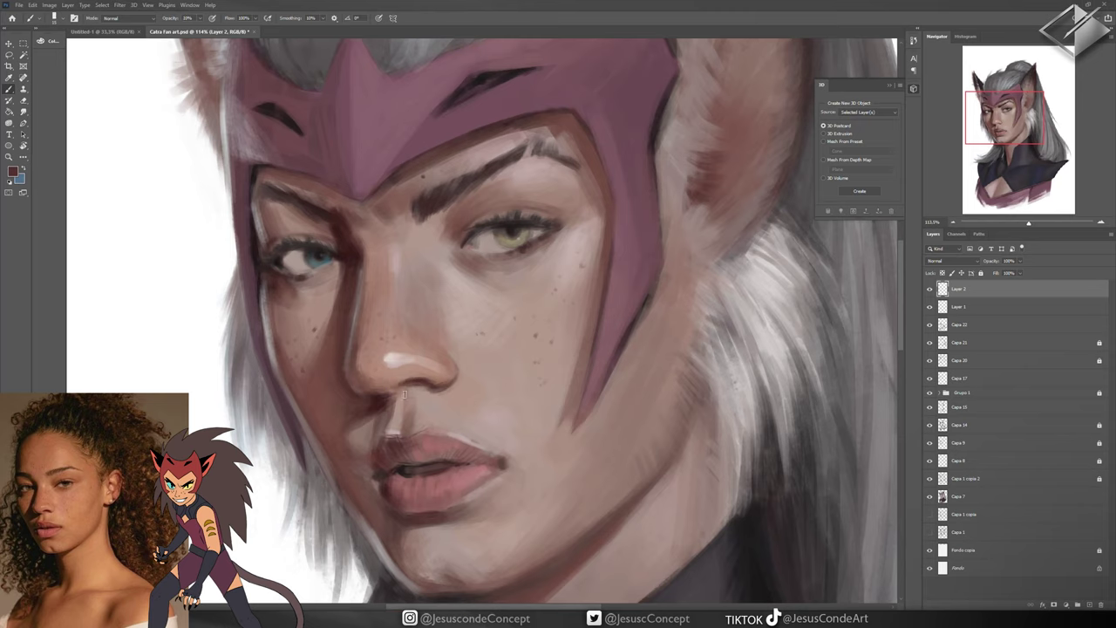
Blend sampled skin and shadow tones around the nostril and between the nose and upper lip
left_click(384, 339, "alt")
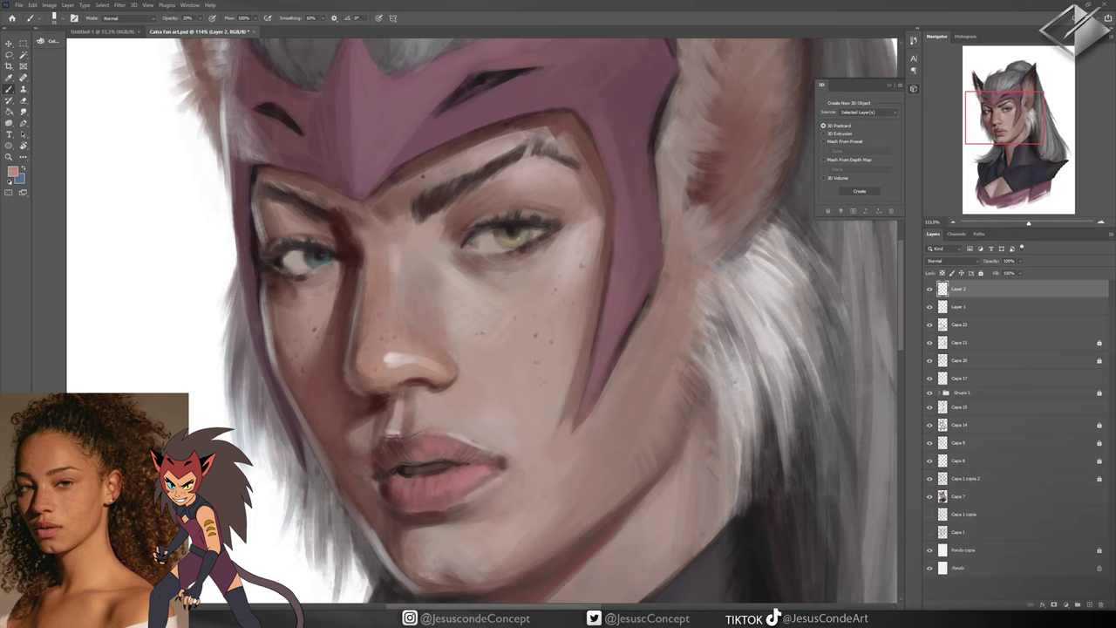
left_click(340, 410, "alt")
left_click_drag(377, 408, 338, 353)
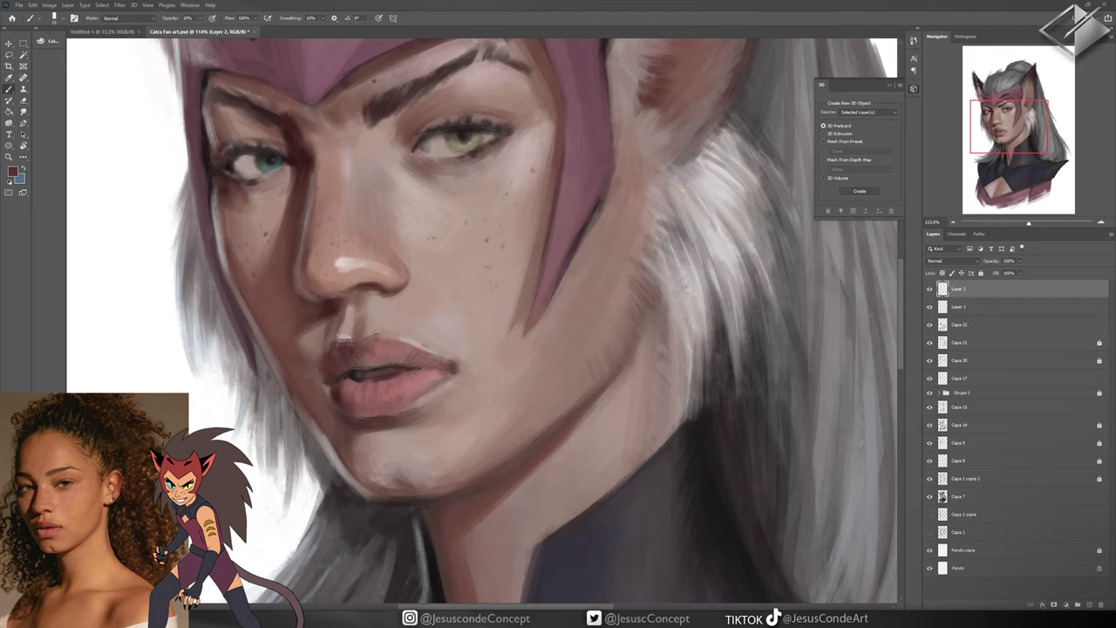
left_click(345, 317, "alt")
left_click(341, 292, "alt")
left_click_drag(351, 288, 354, 256)
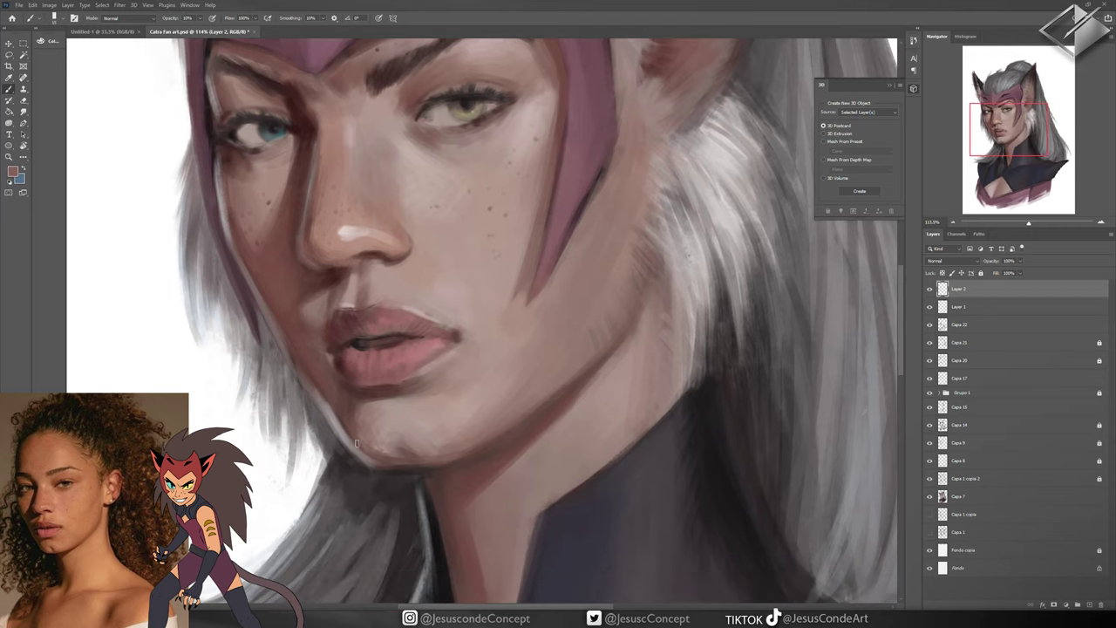
Soften the pale rim light along the chin, jaw and far cheek with reddish-brown strokes
left_click_drag(344, 422, 349, 408)
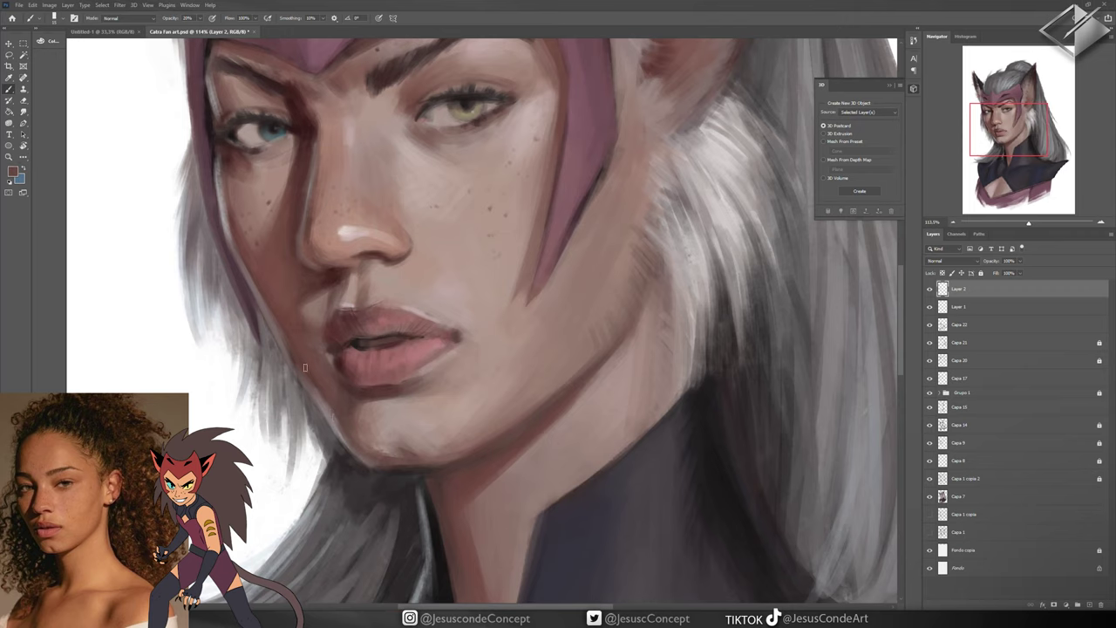
left_click_drag(287, 326, 287, 379)
left_click_drag(233, 265, 282, 343)
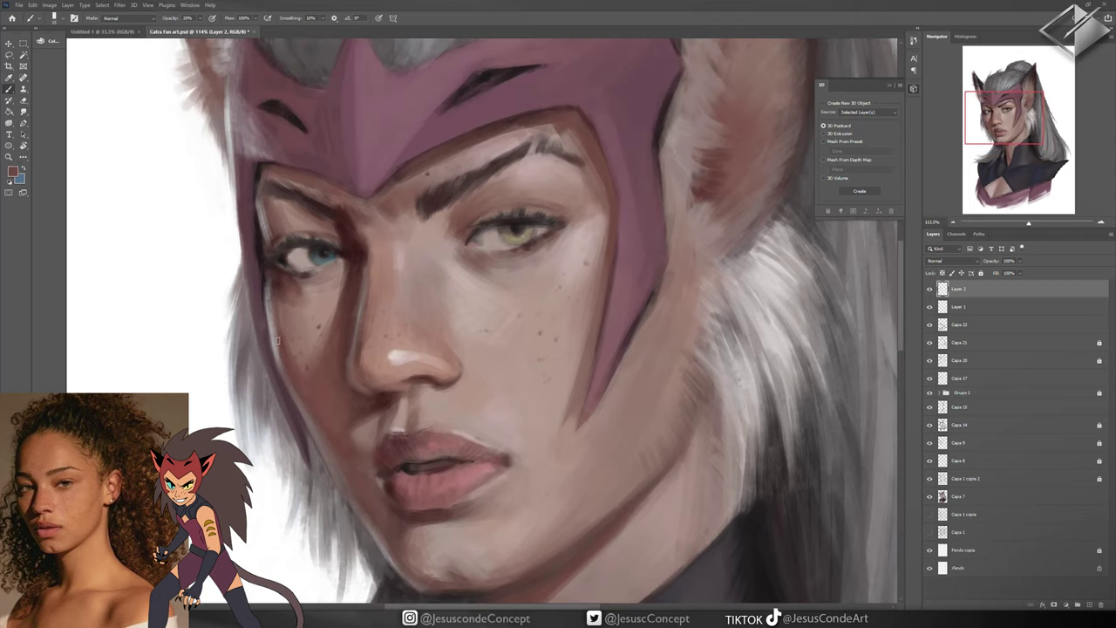
mouse_move(262, 210)
left_mouse_down()
mouse_move(283, 279)
mouse_move(291, 262)
left_mouse_up()
Blend sampled skin tones under the far eye and across the far cheek
left_click(298, 301, "alt")
left_click_drag(298, 301, 307, 279)
left_click(307, 281, "alt")
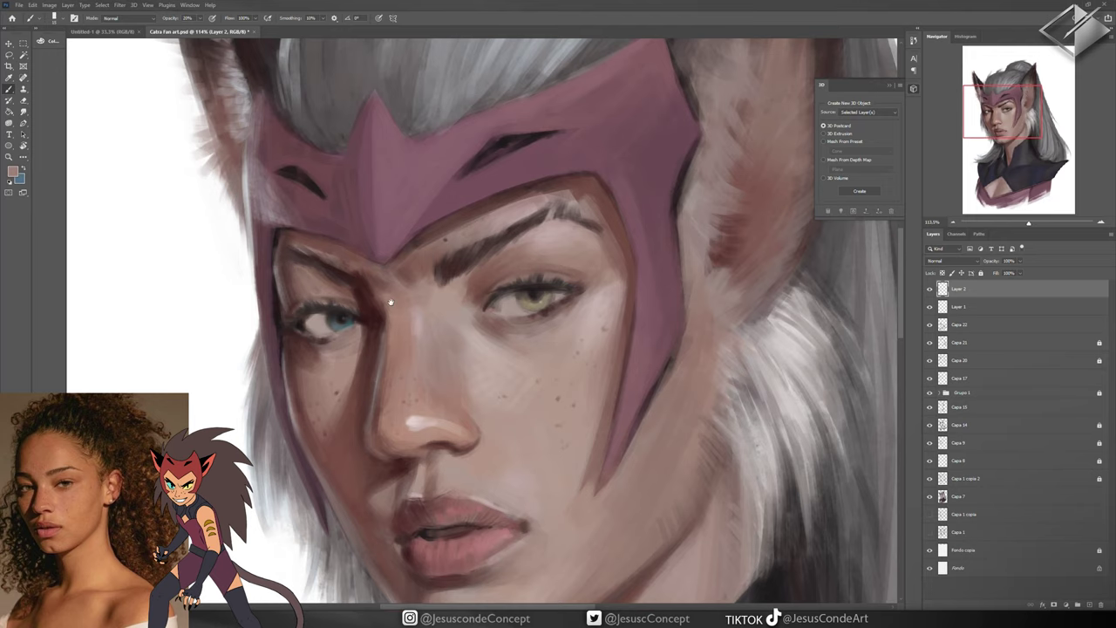
left_click_drag(391, 303, 343, 203)
left_click(324, 354, "alt")
scroll(302, 361, "down", 5)
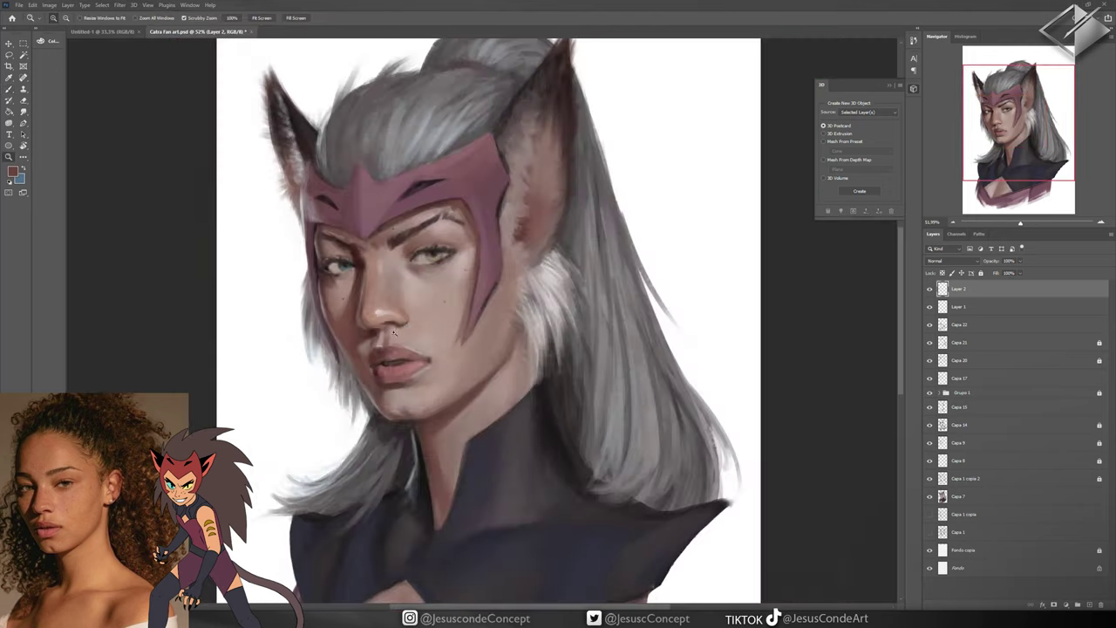
Smooth the skin on the chin and around the corner of the mouth with sampled tones
scroll(367, 445, "up", 5)
left_click(357, 494, "alt")
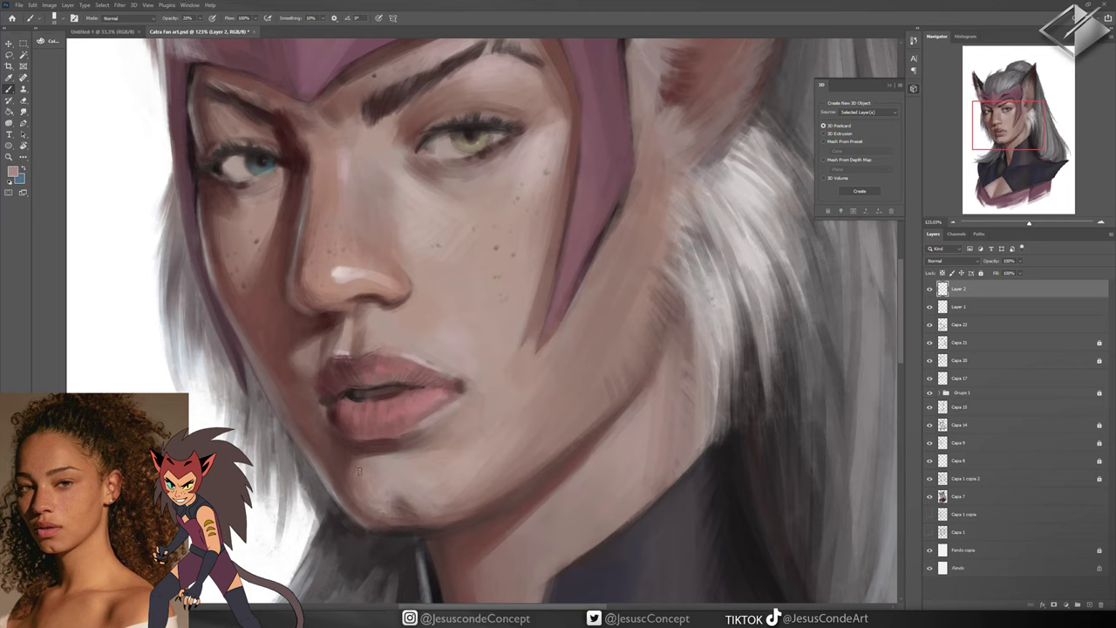
left_click(441, 438, "alt")
left_click(440, 438, "alt")
left_click(484, 373, "alt")
Refine the skin along the nose and around both brows with sampled tones
left_click(306, 242, "alt")
mouse_move(307, 233)
left_mouse_down()
mouse_move(321, 159)
mouse_move(333, 194)
mouse_move(323, 153)
left_mouse_up()
left_click_drag(397, 133, 424, 207)
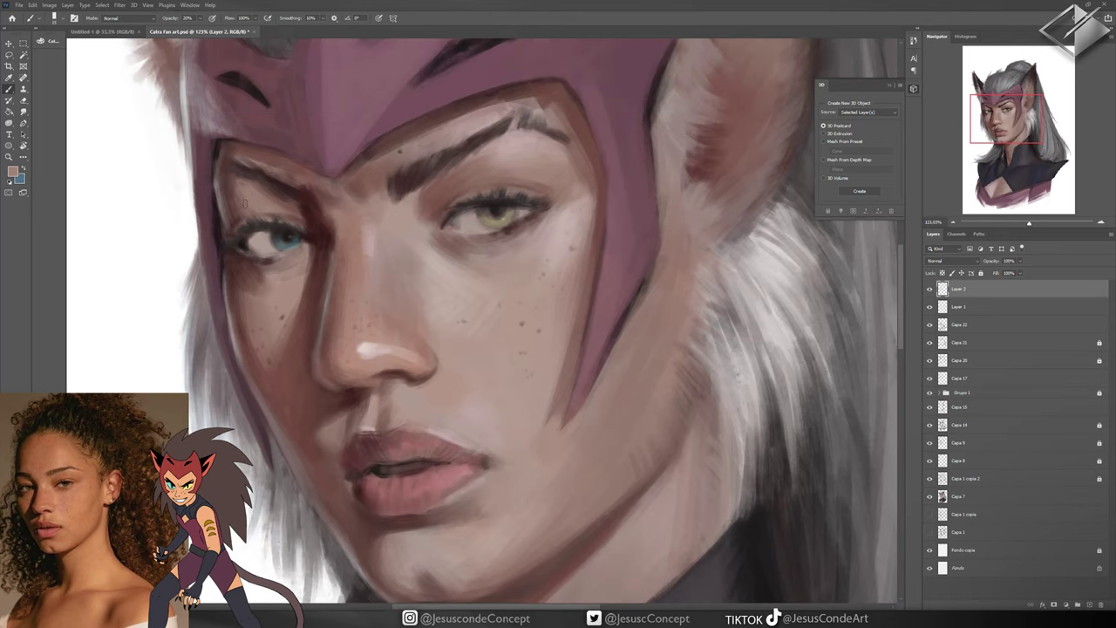
left_click(546, 98, "alt")
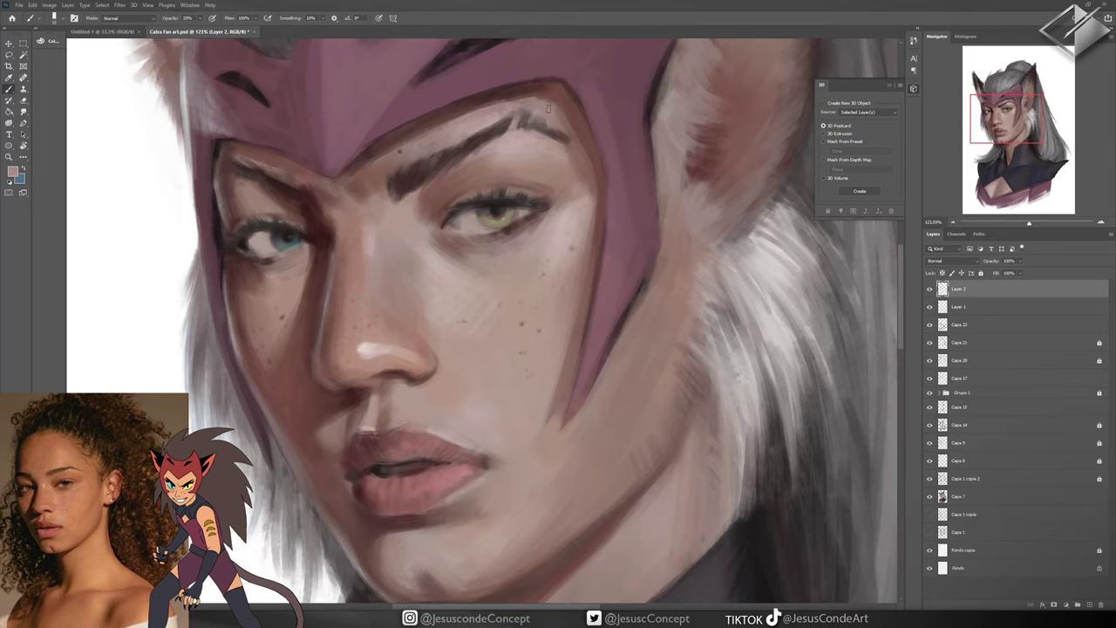
Warm the skin of the nose and cheeks with a sampled reddish tone on a new layer at low opacity
left_click_drag(479, 392, 456, 315)
scroll(451, 387, "down", 3)
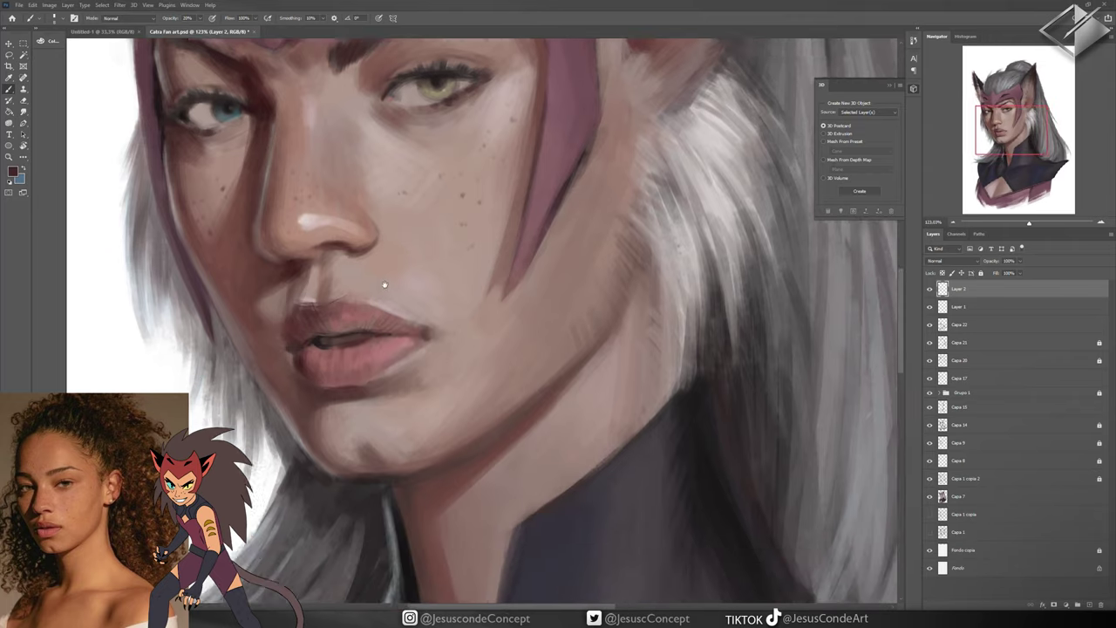
left_click(260, 184, "alt")
key("ctrl+shift+alt+n")
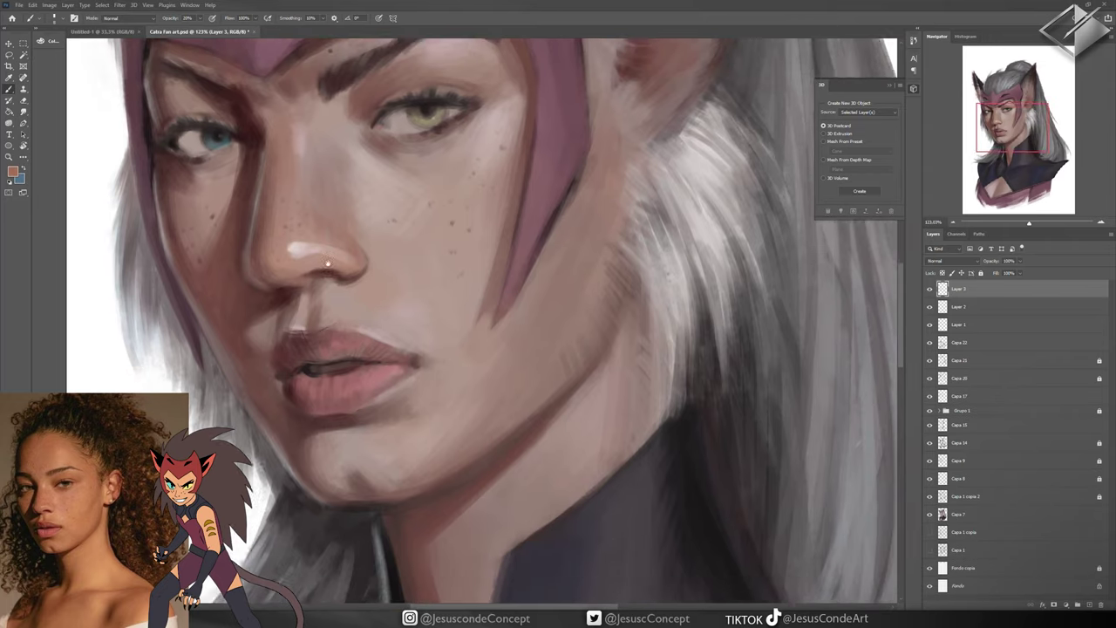
scroll(259, 262, "up", 2)
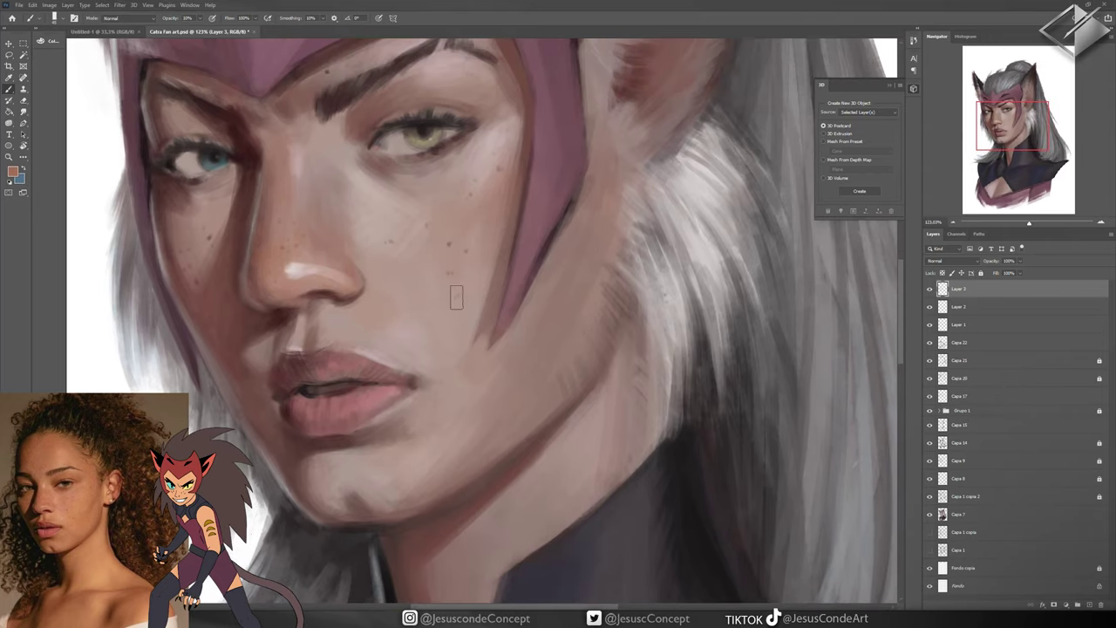
scroll(471, 246, "down", 3)
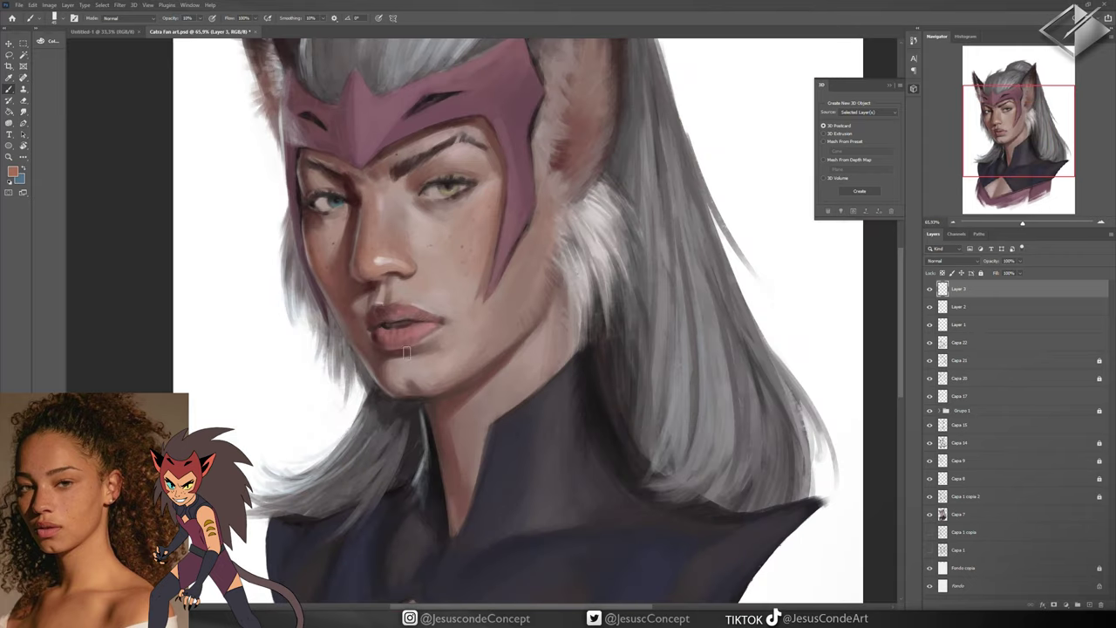
scroll(395, 308, "down", 2)
scroll(439, 267, "up", 3)
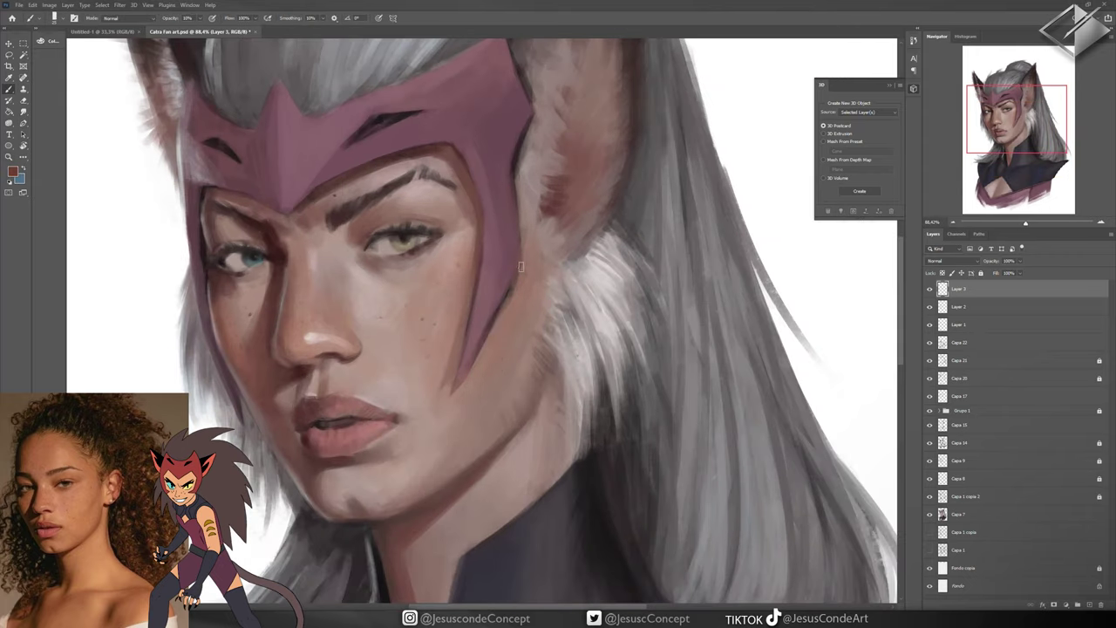
Refine the headpiece's side and its edge beside the near ear with sampled purple on a new layer
key("ctrl+shift+alt+n")
scroll(430, 278, "up", 2)
scroll(430, 278, "up", 3)
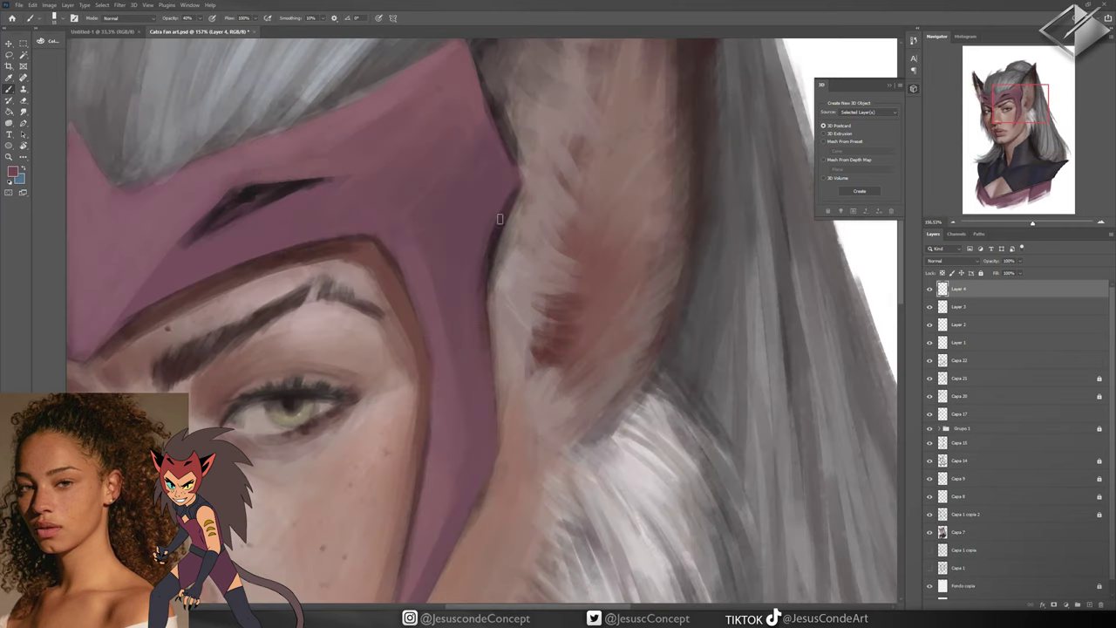
scroll(498, 241, "up", 1)
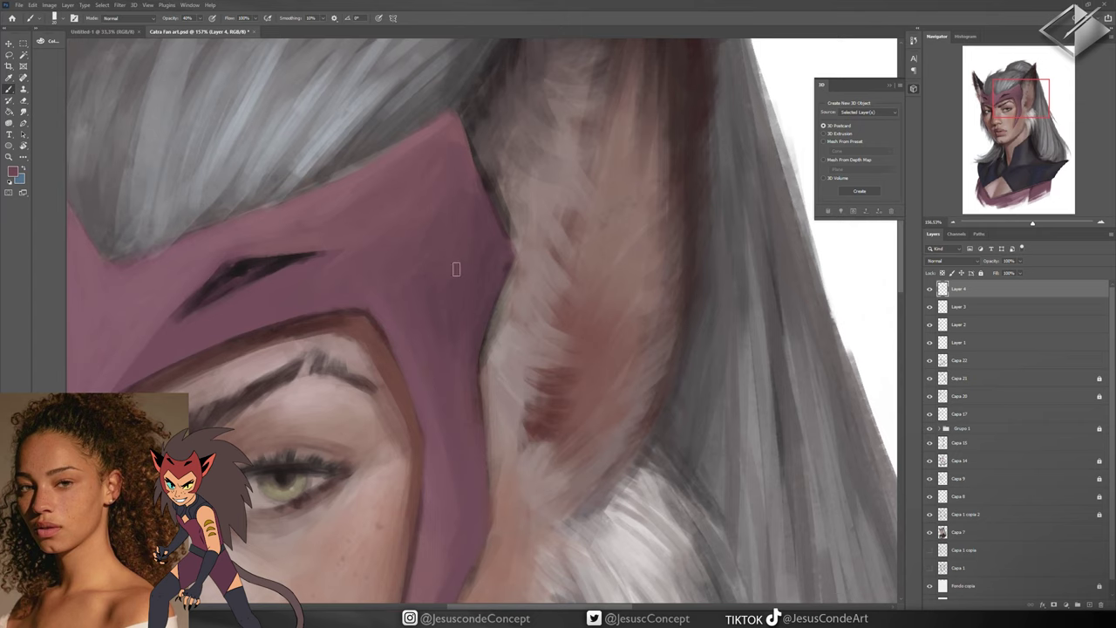
Paint light grey strands over the swept-back hair on the crown, using new layers
key("ctrl+0")
scroll(442, 123, "up", 2)
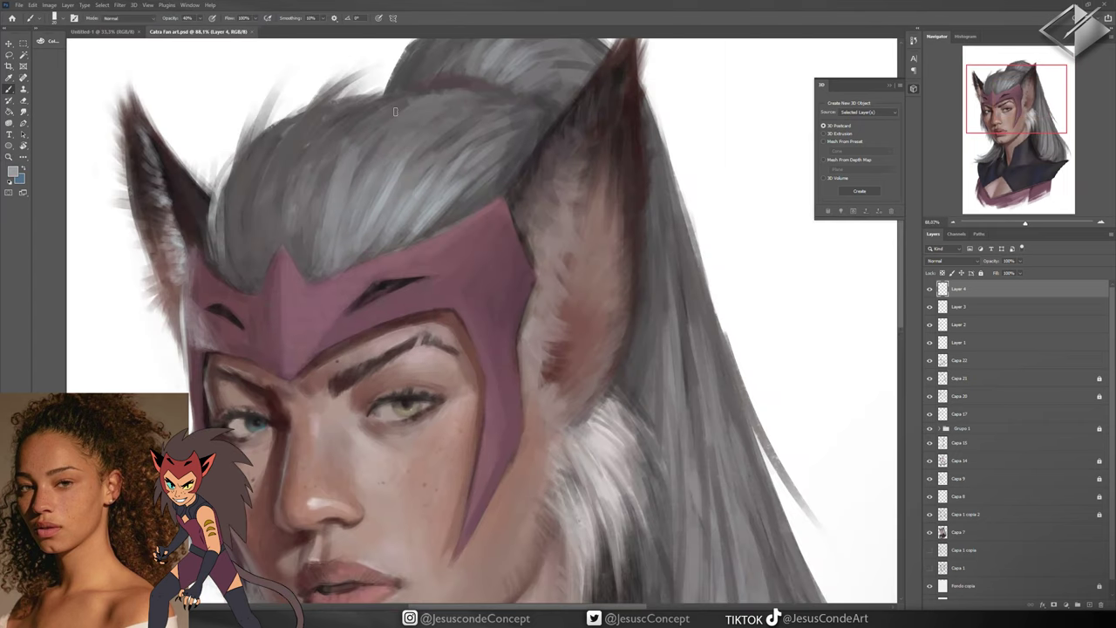
key("ctrl+shift+alt+n")
key("b")
left_click_drag(462, 127, 375, 205)
left_click_drag(515, 140, 343, 194)
key("ctrl+shift+alt+n")
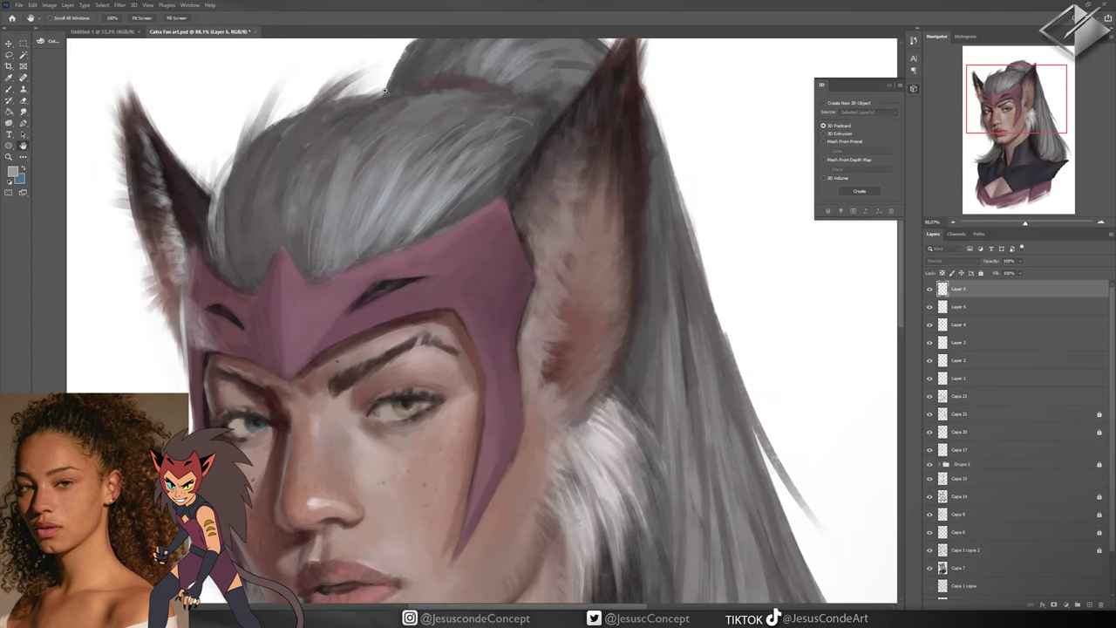
left_click_drag(523, 392, 367, 166)
mouse_move(524, 345)
left_mouse_down()
mouse_move(504, 432)
mouse_move(523, 422)
left_mouse_up()
left_click_drag(436, 306, 586, 147)
Add fine light grey strands to the ponytail and the loose hair beside the far cheek on a new layer
scroll(417, 301, "down", 3)
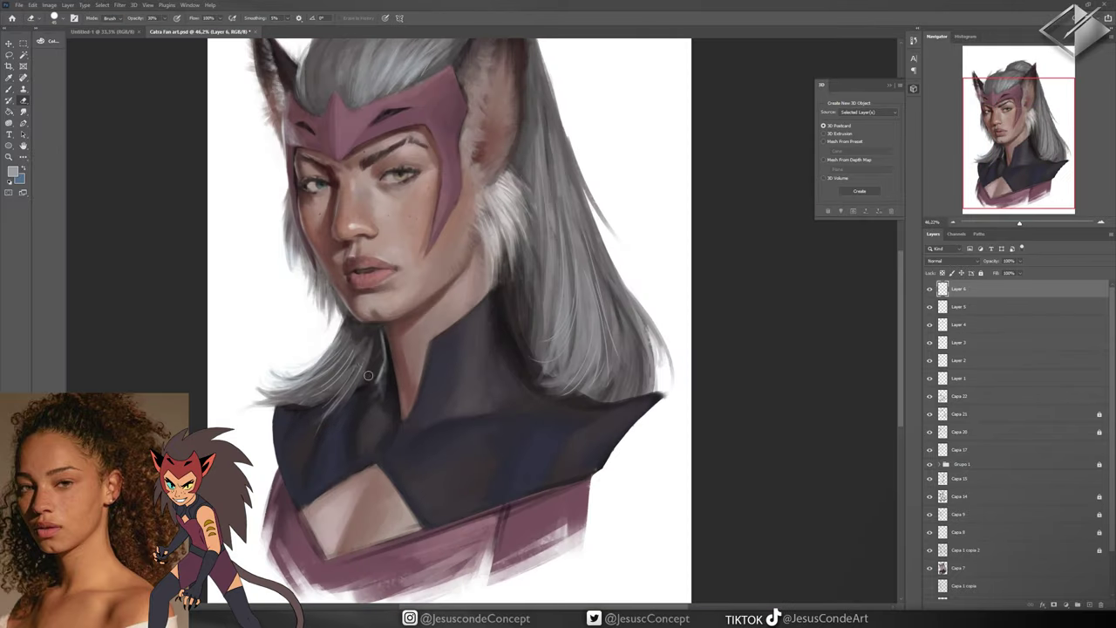
key("ctrl+shift+alt+n")
scroll(417, 301, "up", 3)
left_click_drag(316, 338, 321, 427)
left_click_drag(436, 305, 386, 390)
left_click_drag(204, 349, 201, 409)
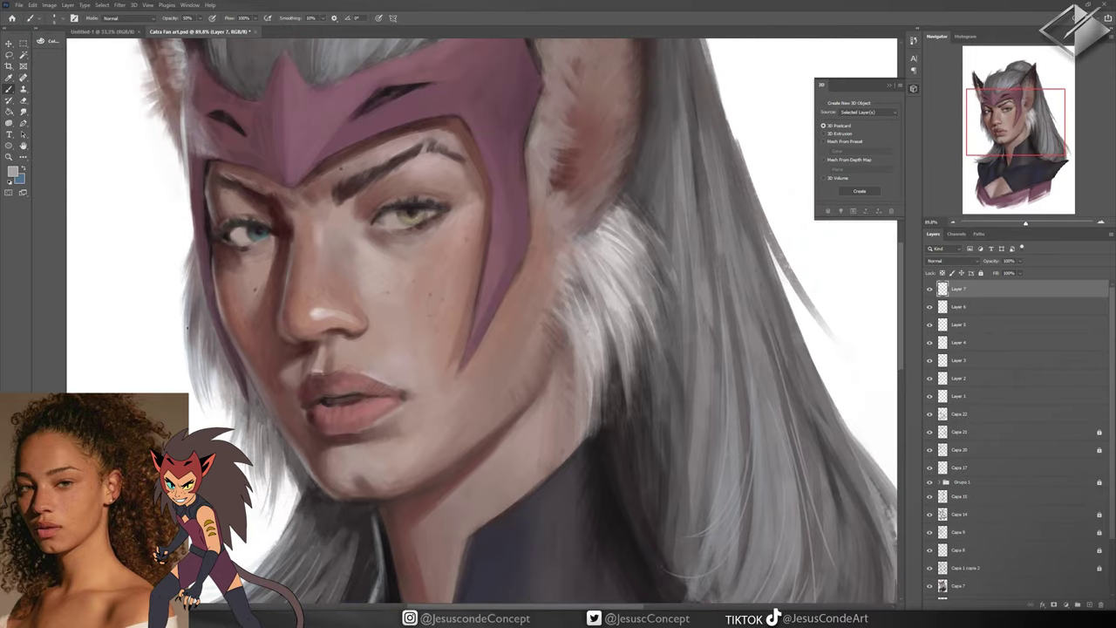
Blend a sampled reddish-brown into the shadow between the nose and far cheek on a new layer at 30% opacity
key("ctrl+shift+alt+n")
scroll(244, 301, "up", 3)
left_click(306, 230, "alt")
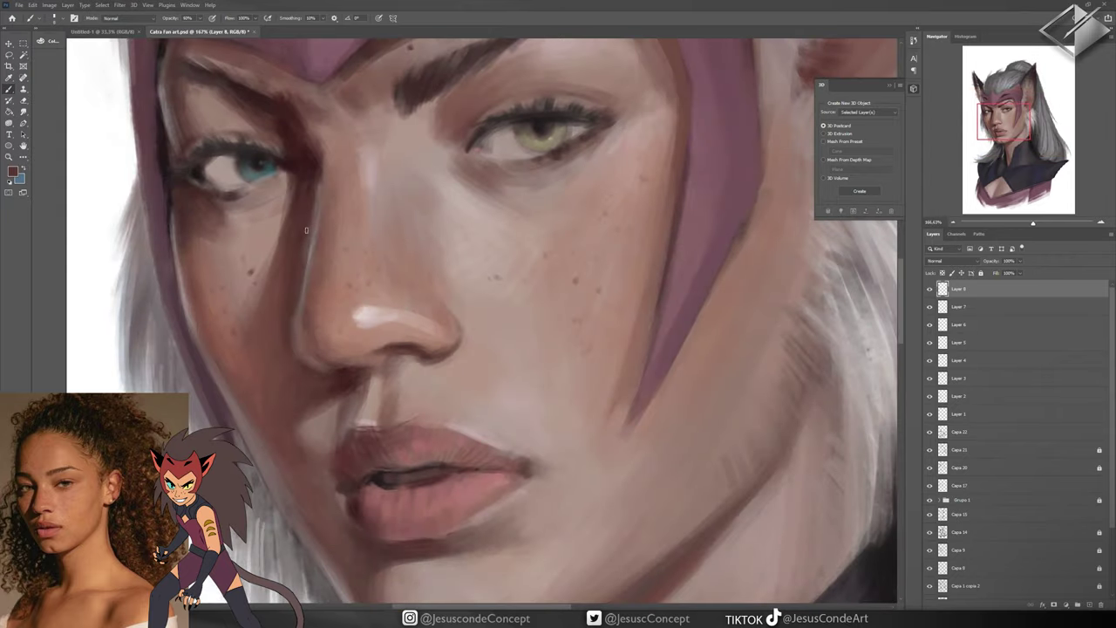
key("3")
left_click_drag(261, 300, 283, 335)
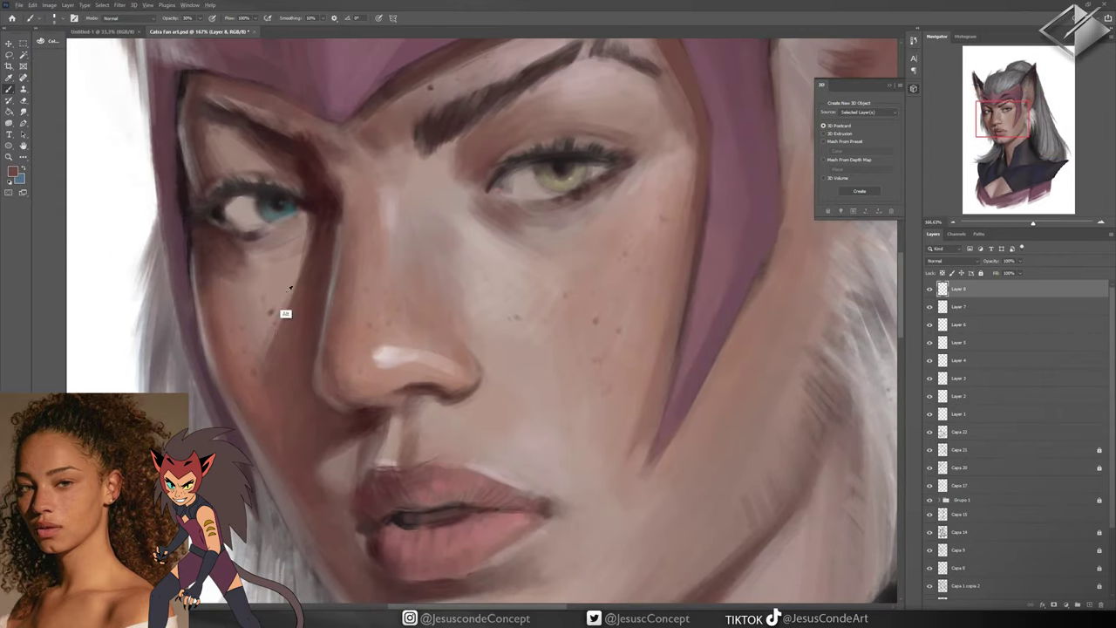
Refine the skin under the far eye and the inner corner of the near eye with sampled tones on a new layer
key("ctrl+shift+alt+n")
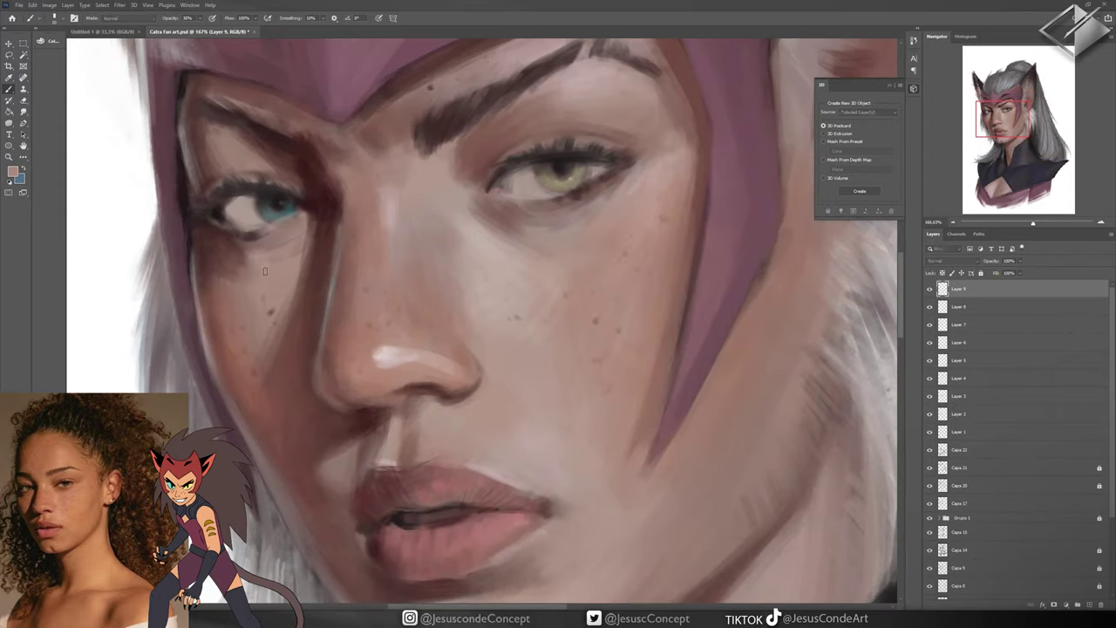
left_click(277, 238, "alt")
left_click(511, 192, "alt")
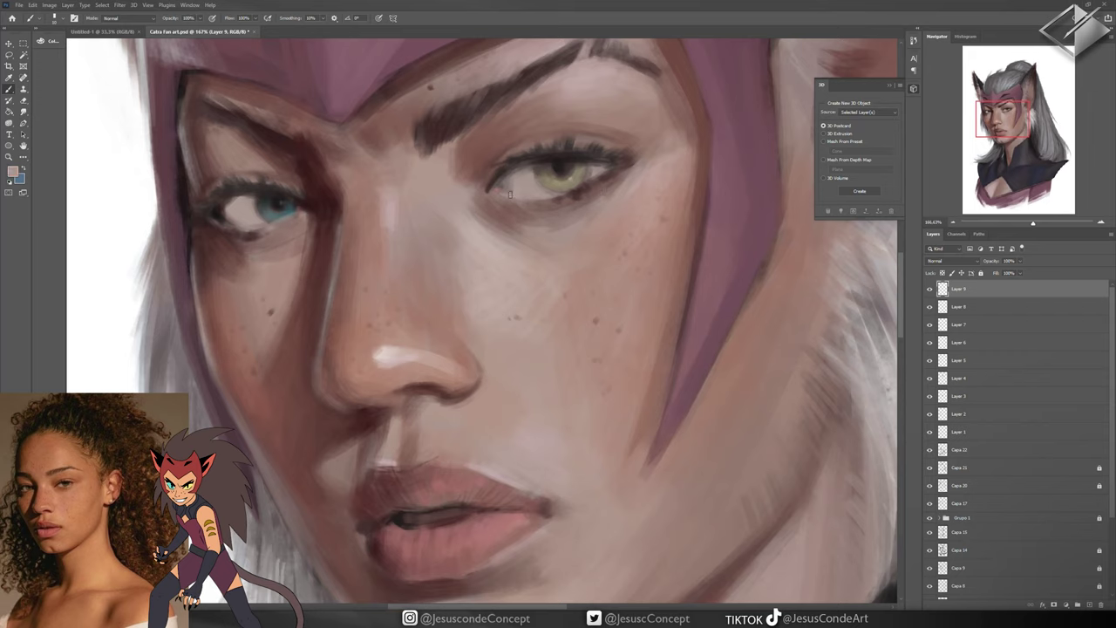
key("2")
left_click(527, 186, "alt")
key("z")
left_click(526, 187, "alt")
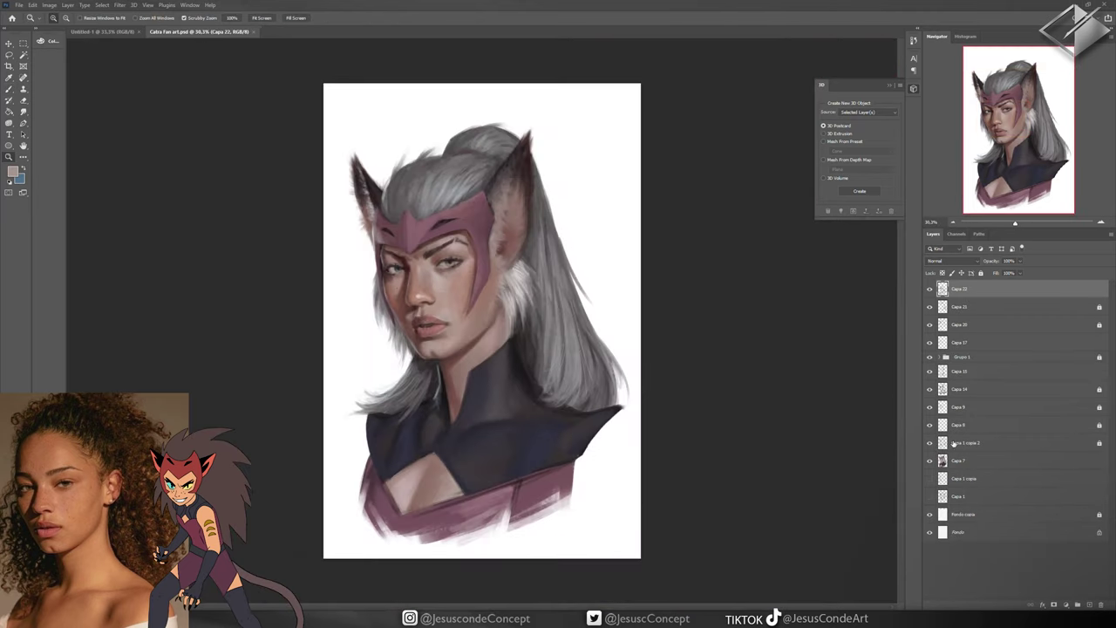
Add a Hue/Saturation adjustment layer above the painting and raise the saturation slightly
left_click(1066, 604)
left_click(1068, 527)
left_click_drag(638, 112, 645, 112)
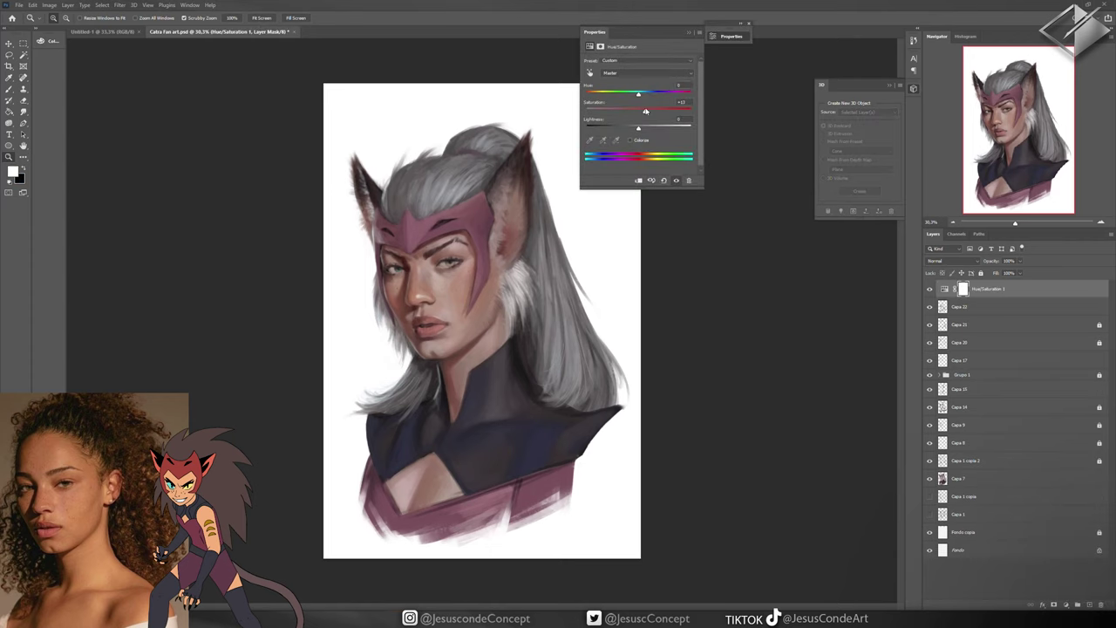
left_click(689, 35)
Paint darker strands through the swept-back hair towards the ponytail base on new layers at 40% opacity
key("ctrl+shift+alt+n")
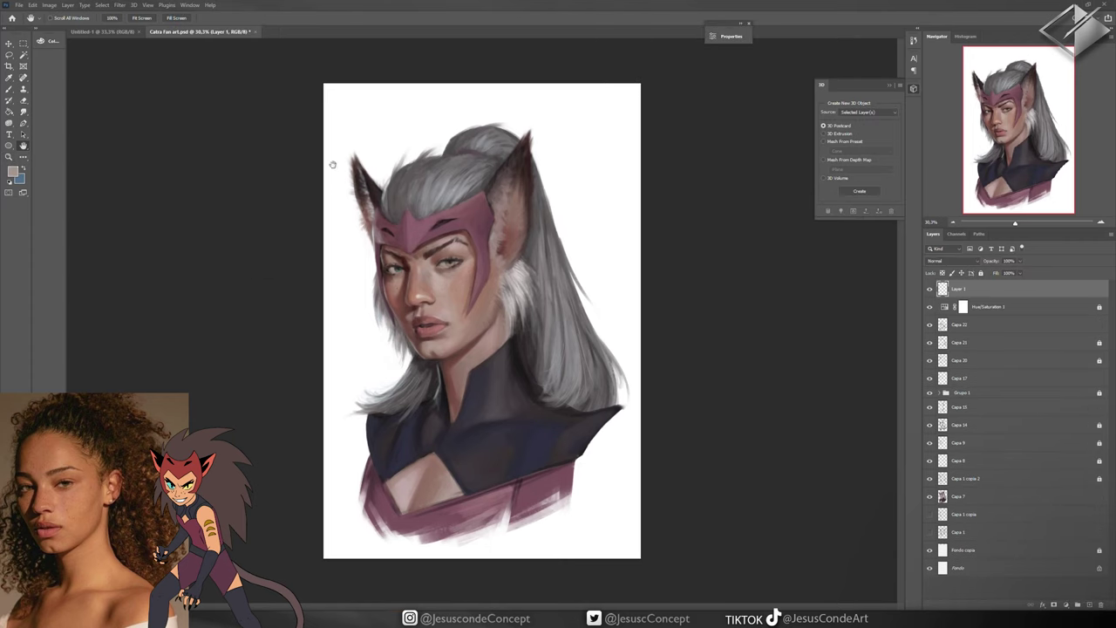
key("b")
scroll(400, 165, "up", 5)
key("ctrl+shift+alt+n")
scroll(322, 179, "up", 2)
key("4")
left_click_drag(329, 352, 349, 253)
mouse_move(368, 322)
left_mouse_down()
mouse_move(428, 316)
mouse_move(407, 345)
left_mouse_up()
left_click_drag(485, 316, 591, 248)
left_click_drag(478, 218, 571, 181)
left_click_drag(557, 197, 588, 180)
left_click_drag(488, 188, 541, 181)
left_click_drag(457, 191, 399, 230)
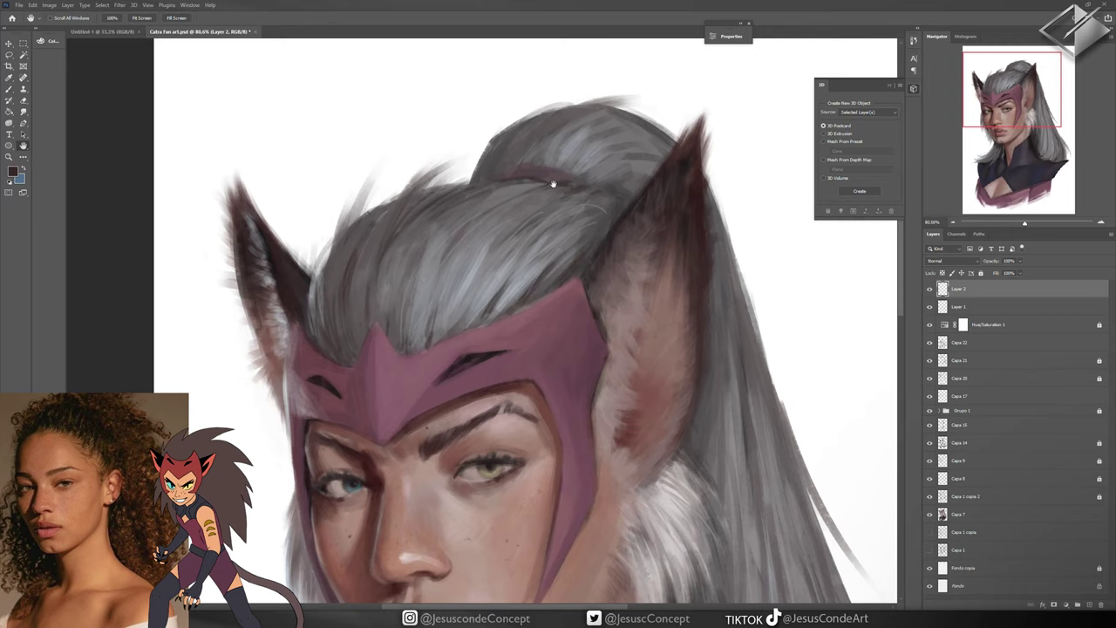
Refine the dark fur at the near ear's tip and lighten the headpiece's central ridge on new layers
scroll(561, 182, "down", 2)
key("ctrl+shift+alt+n")
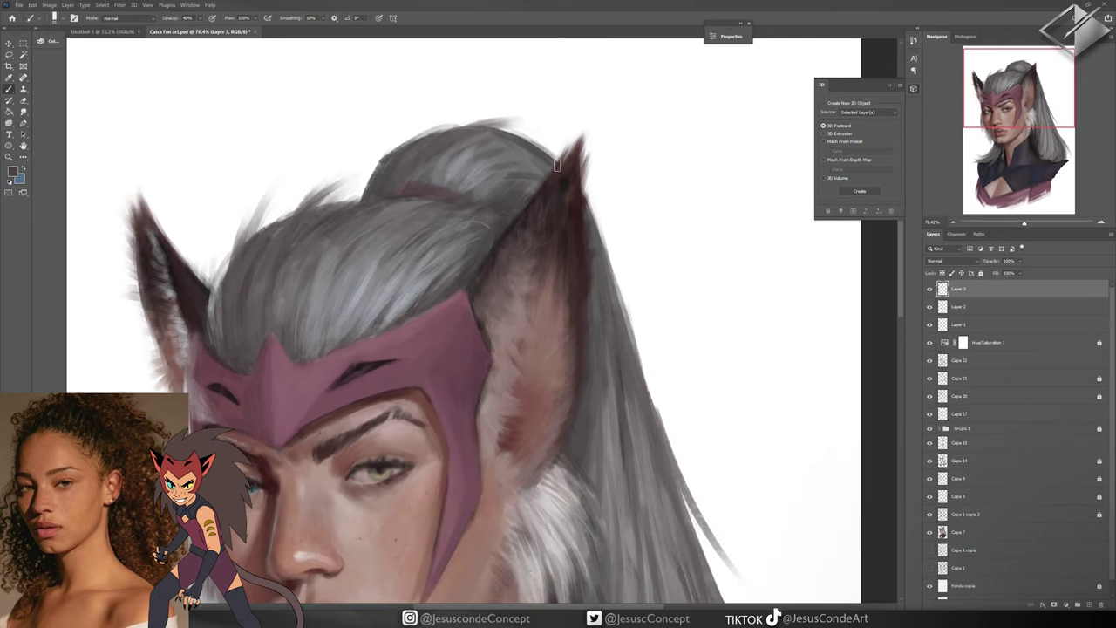
key("ctrl+shift+alt+n")
left_click_drag(402, 275, 481, 105)
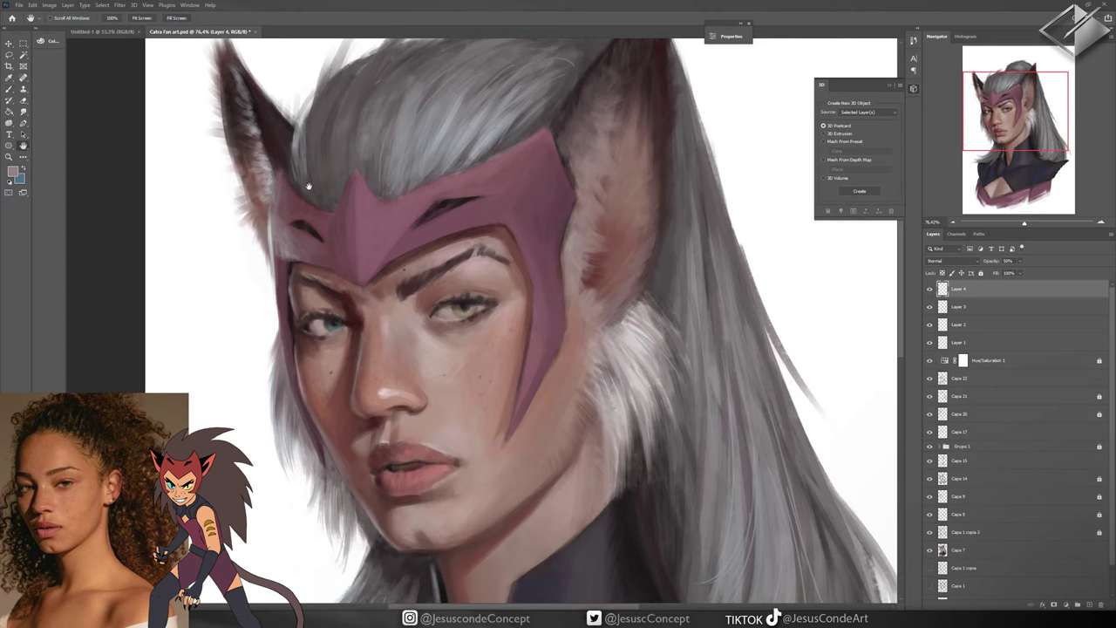
key("ctrl+shift+alt+n")
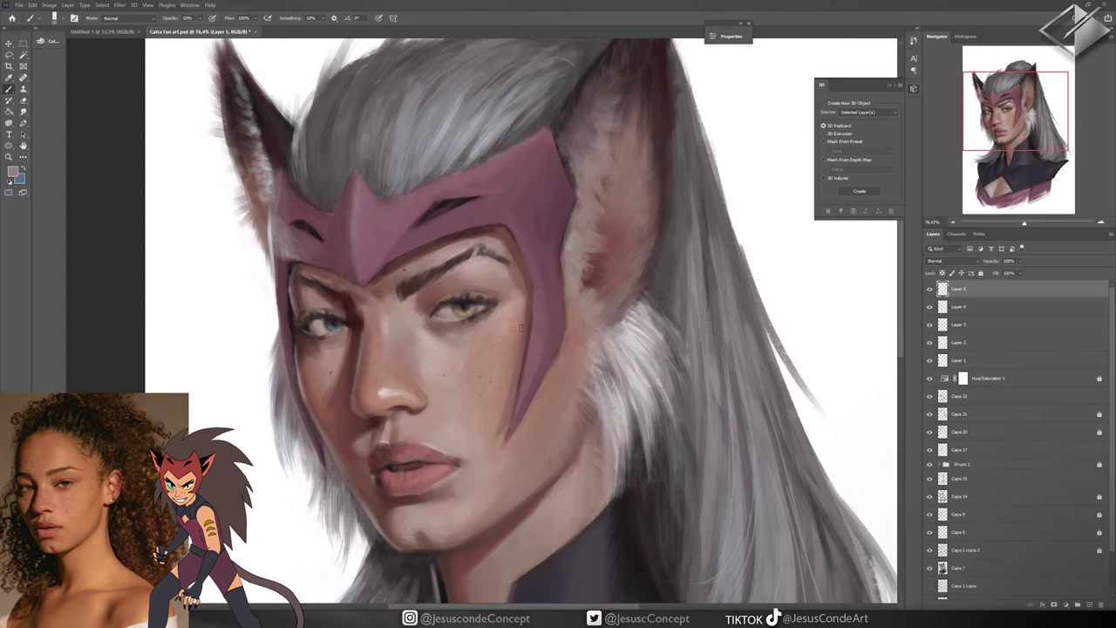
Smooth the dimple on the chin and the skin beside the lower lip with sampled skin tones
left_click_drag(420, 226, 359, 126)
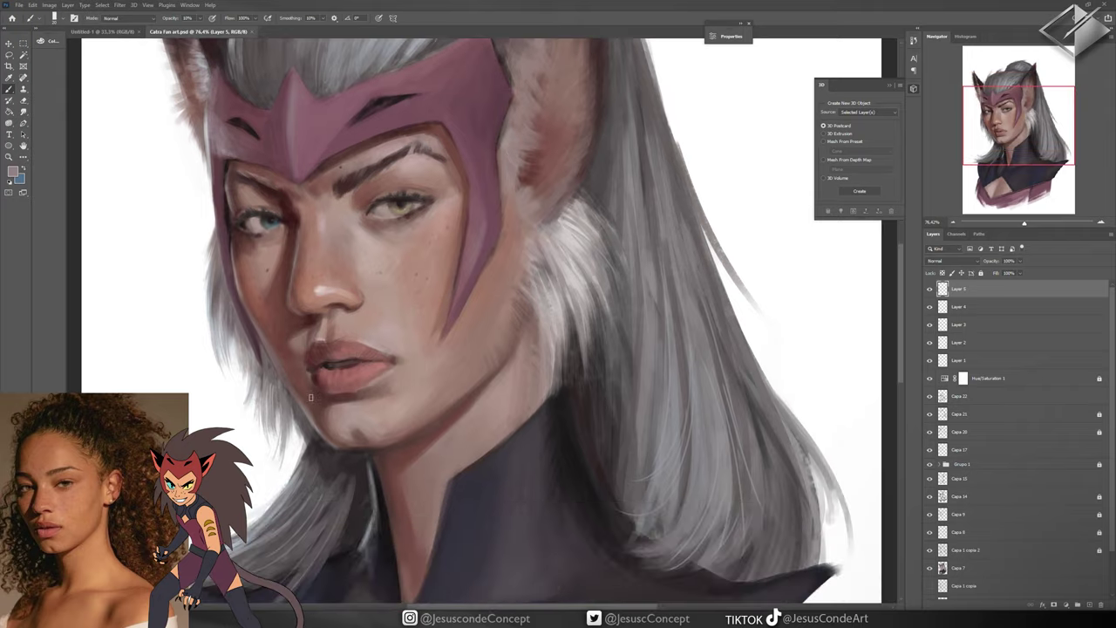
left_click(347, 444, "alt")
left_click(347, 441, "alt")
left_click(366, 434, "alt")
left_click(387, 401, "alt")
left_click(397, 387, "alt")
Blend sampled skin tones over the near cheek beside the nose and upper lip on new layers at low opacity
key("ctrl+shift+alt+n")
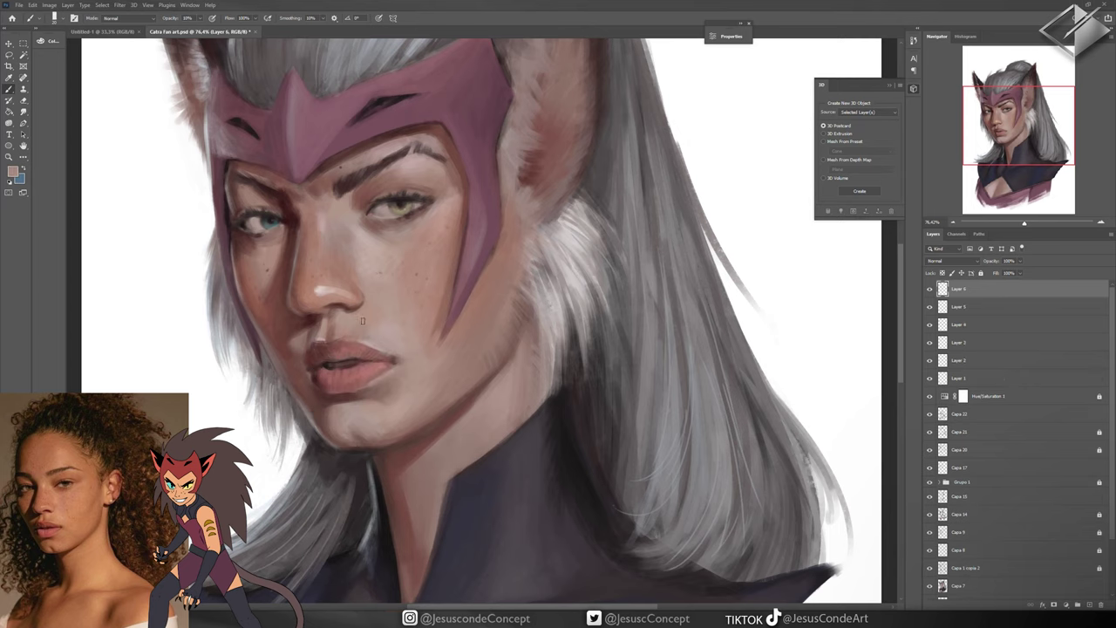
key("ctrl+shift+alt+n")
key("r")
key("b")
left_click(367, 281, "alt")
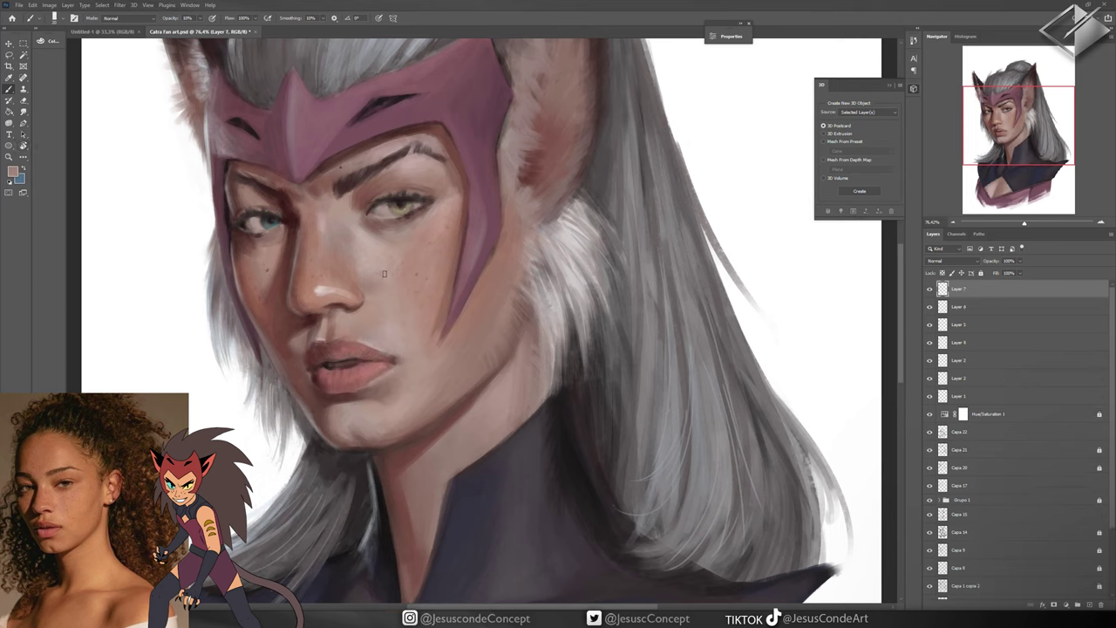